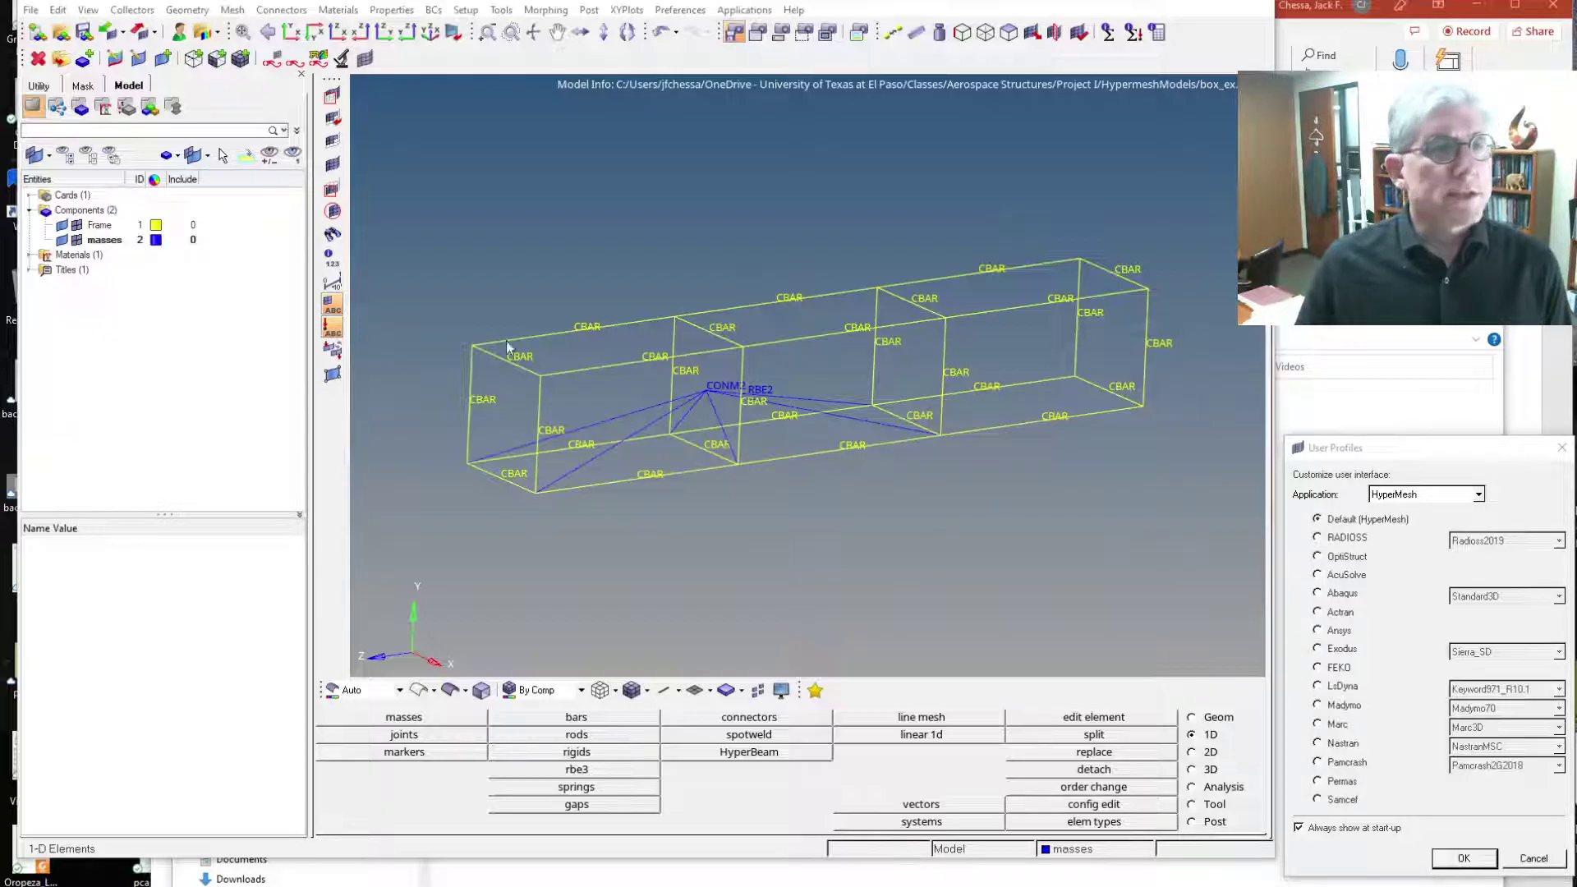
Create a load collector named SPC and expand the load collectors group in the model tree
right_click(121, 319)
mouse_move(170, 331)
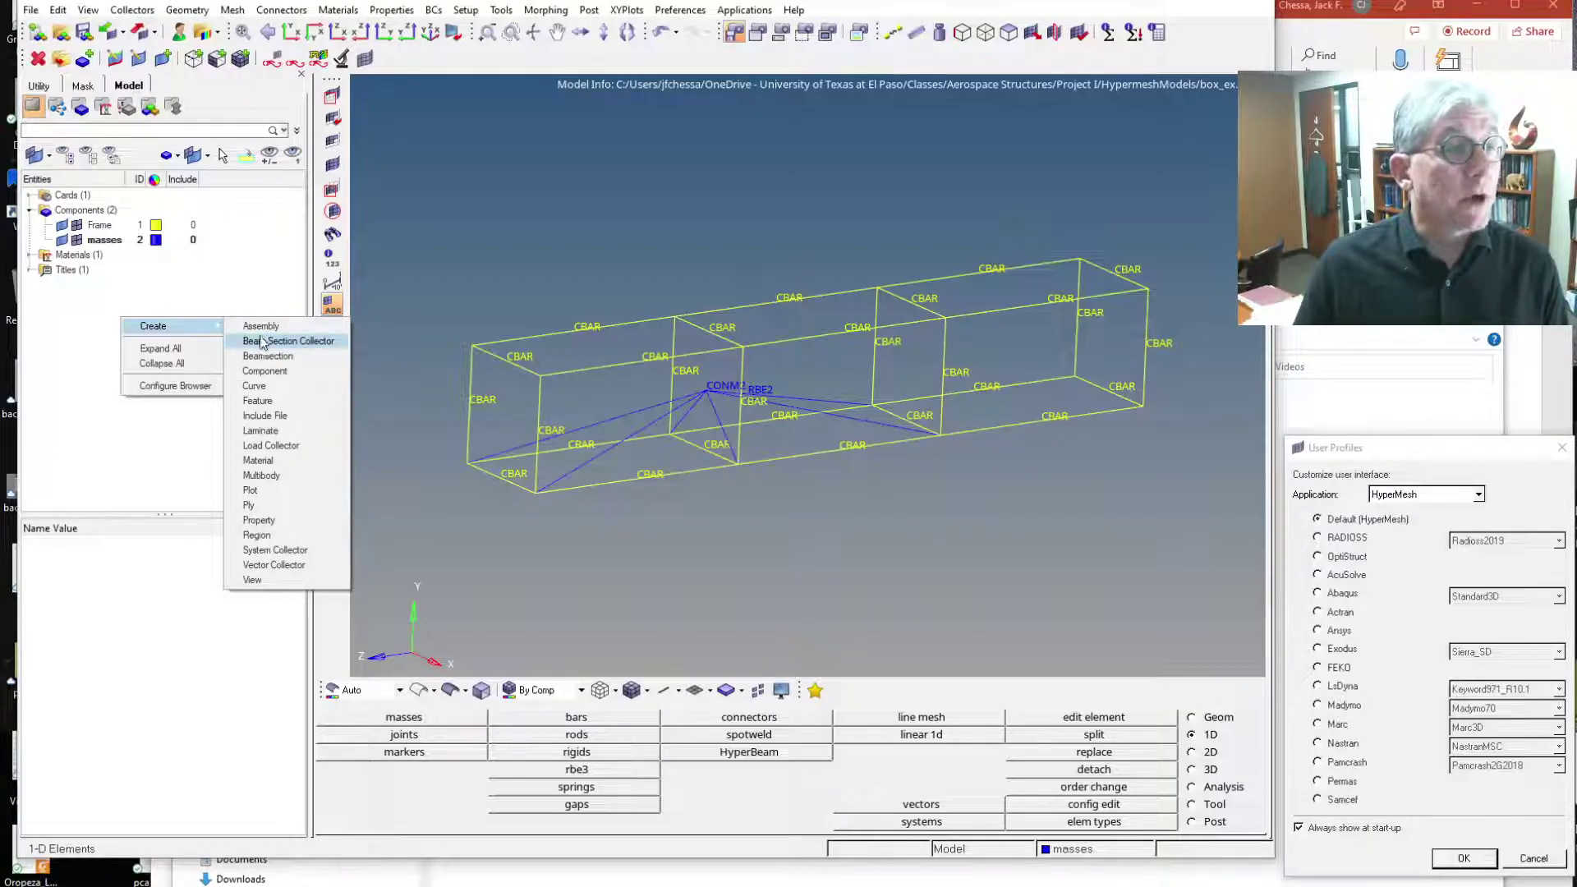
left_click(293, 446)
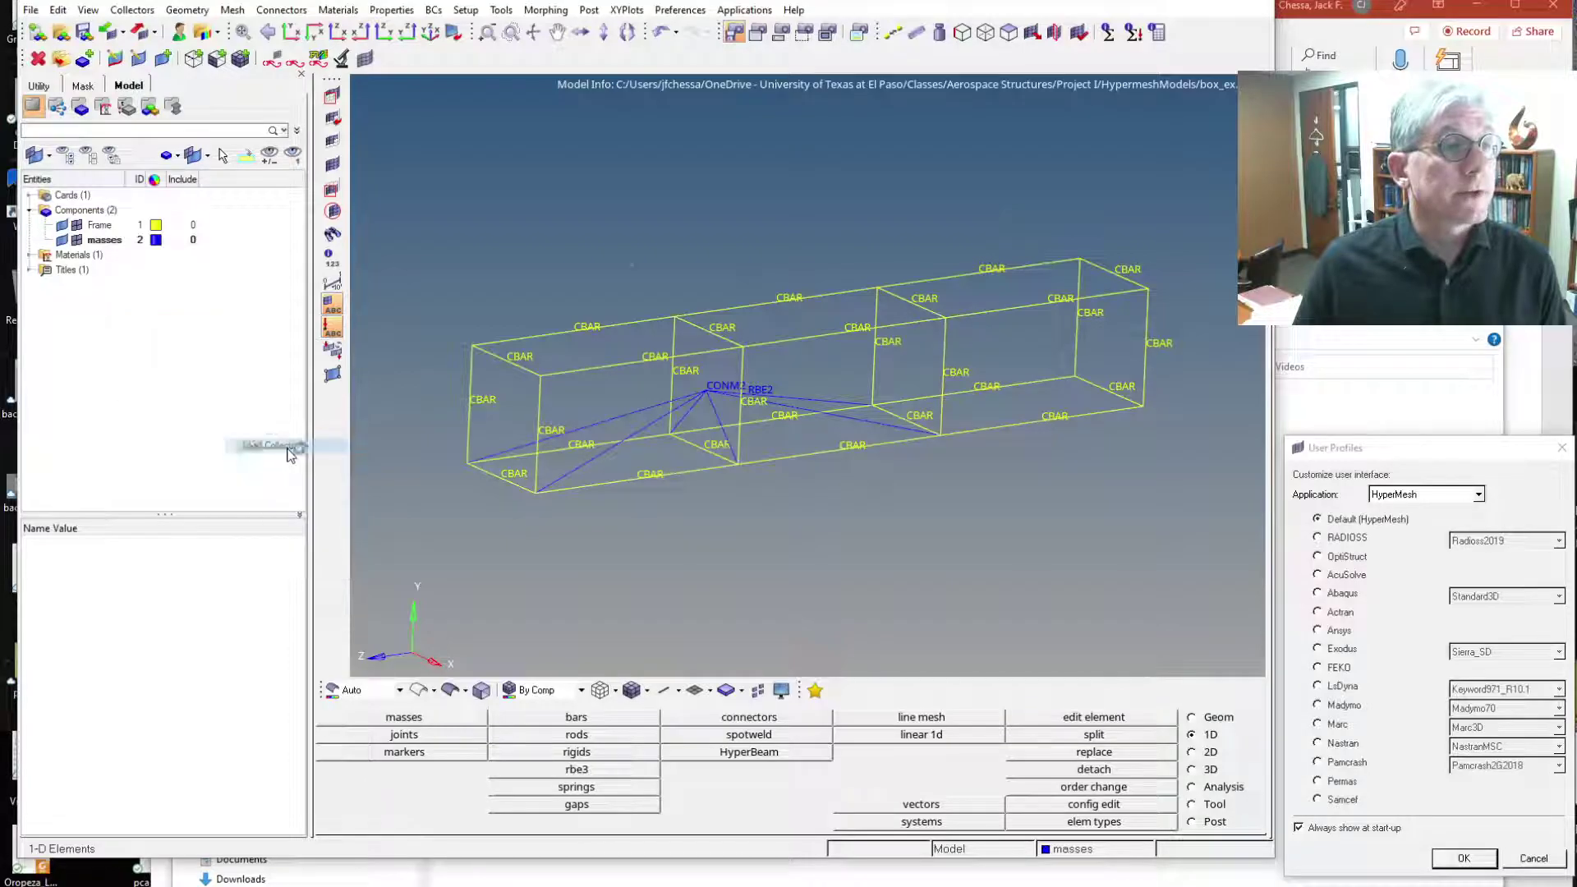
type("SPC")
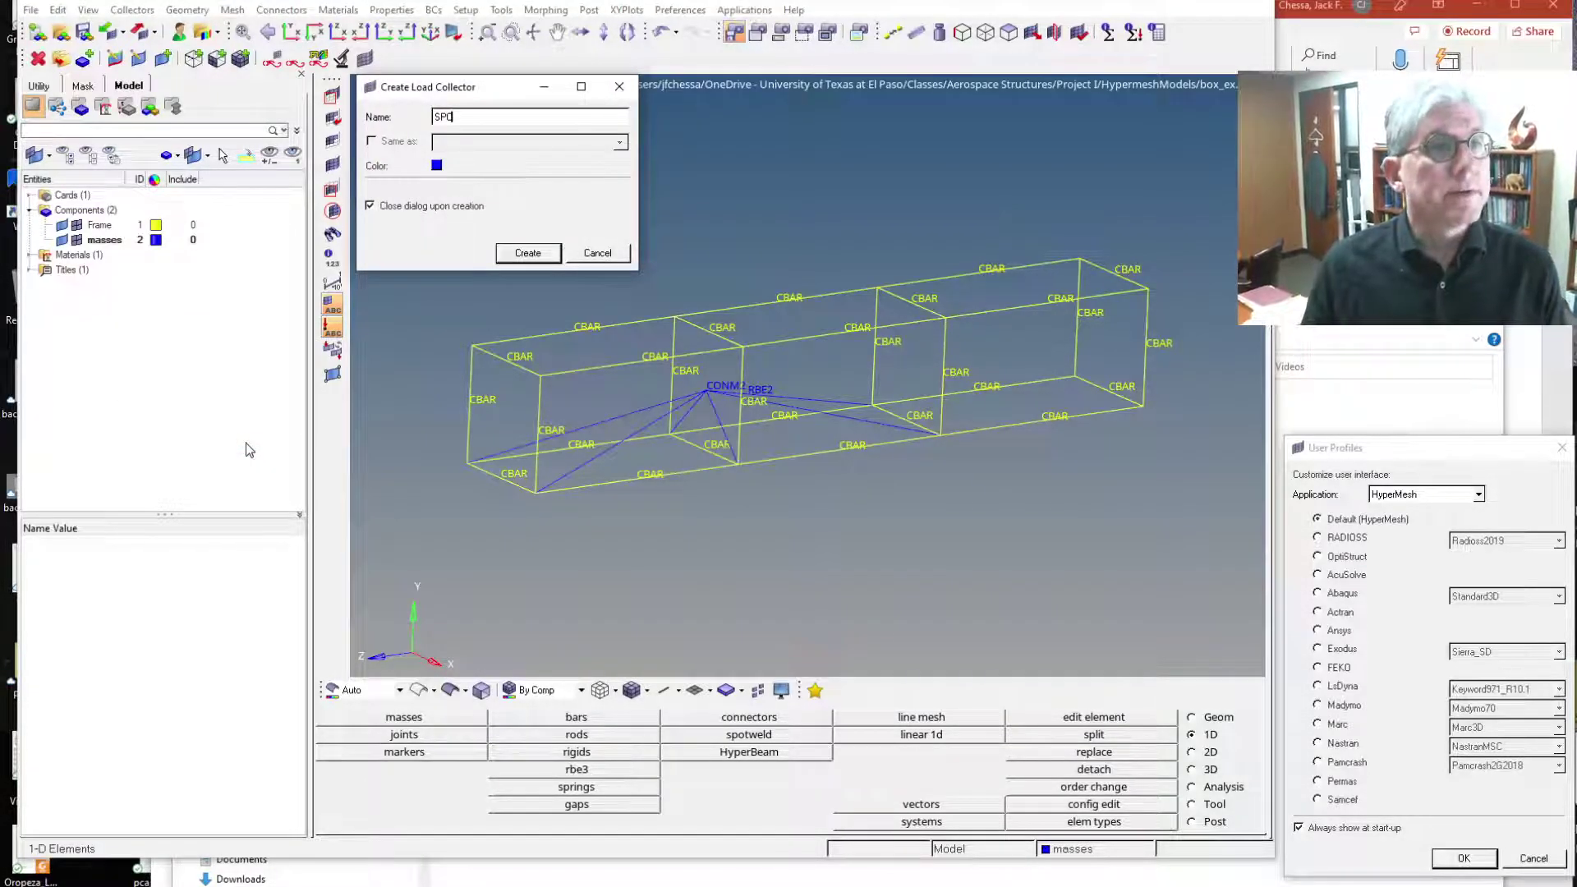
key("Return")
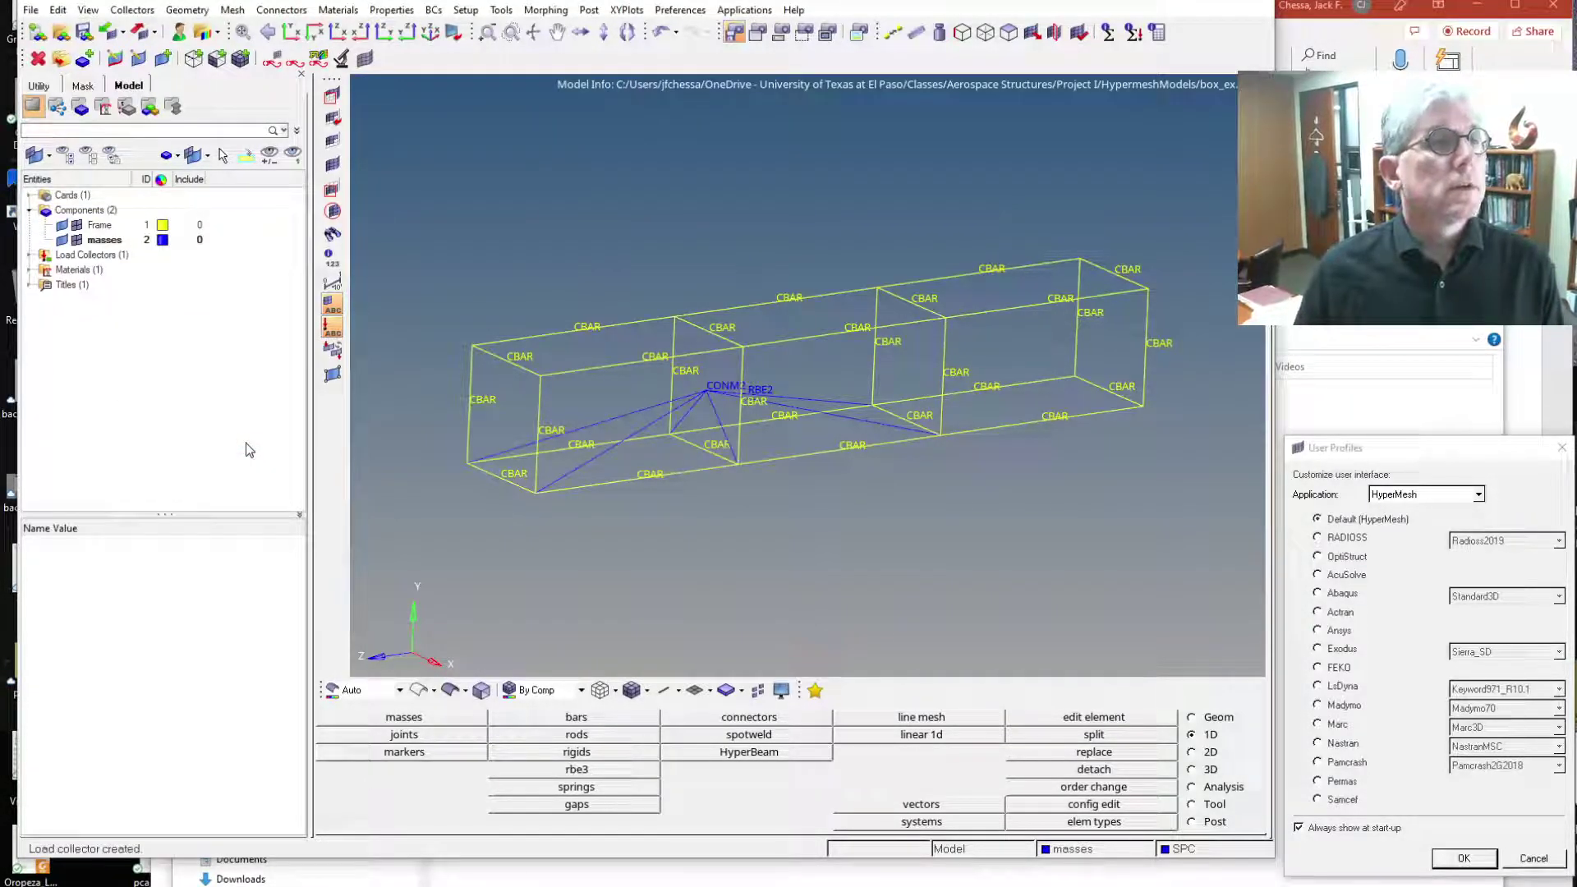
left_click(29, 255)
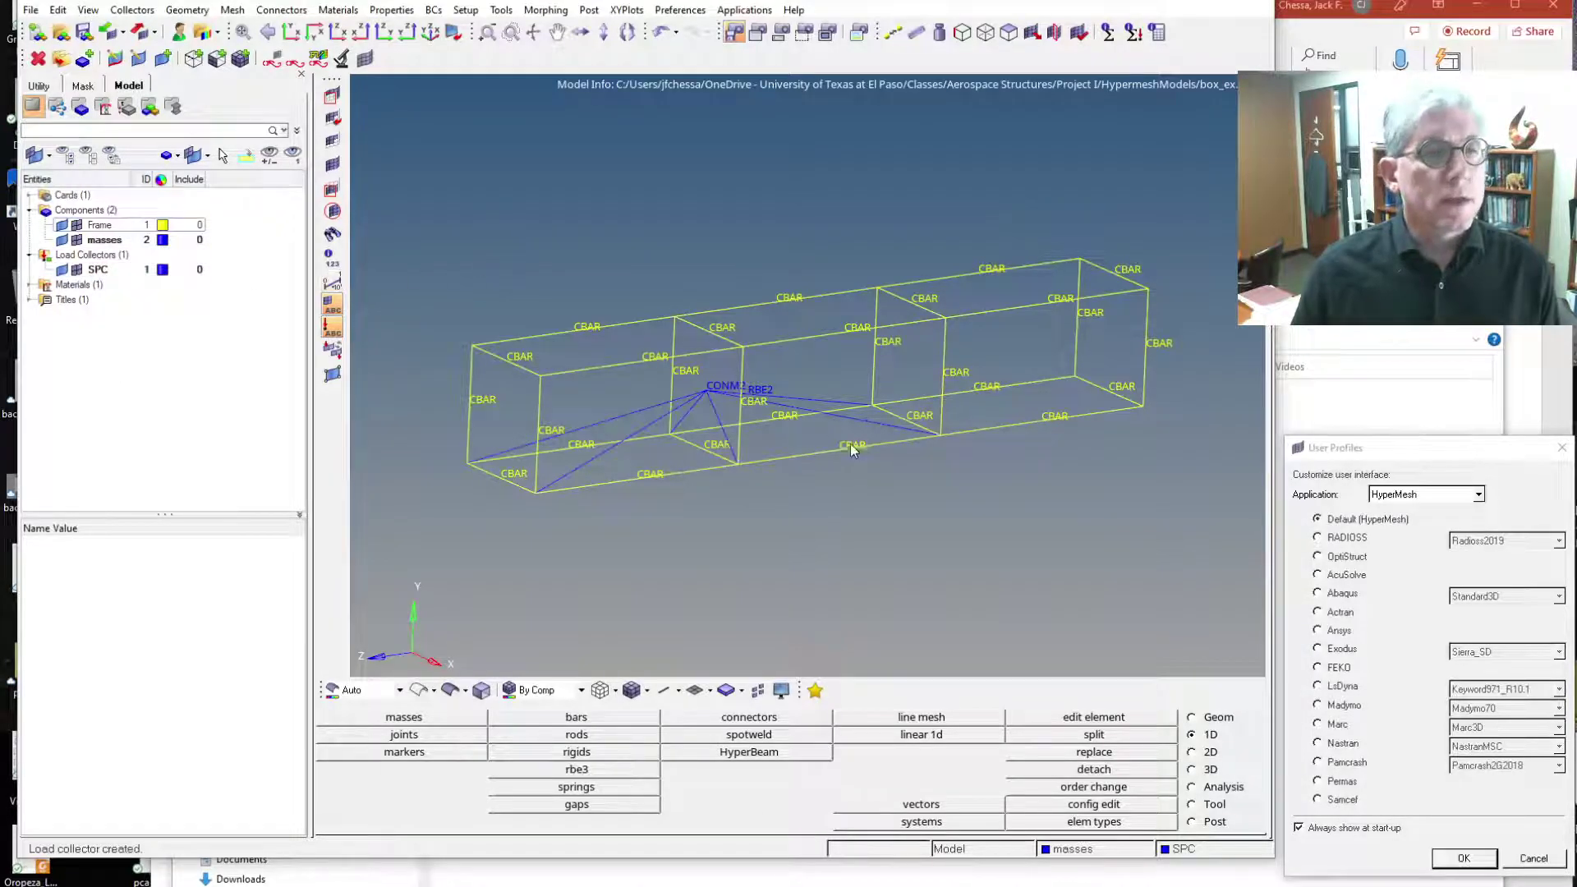
Open the constraints tool and change the SPC load collector's color to green
left_click(1234, 790)
left_click(639, 737)
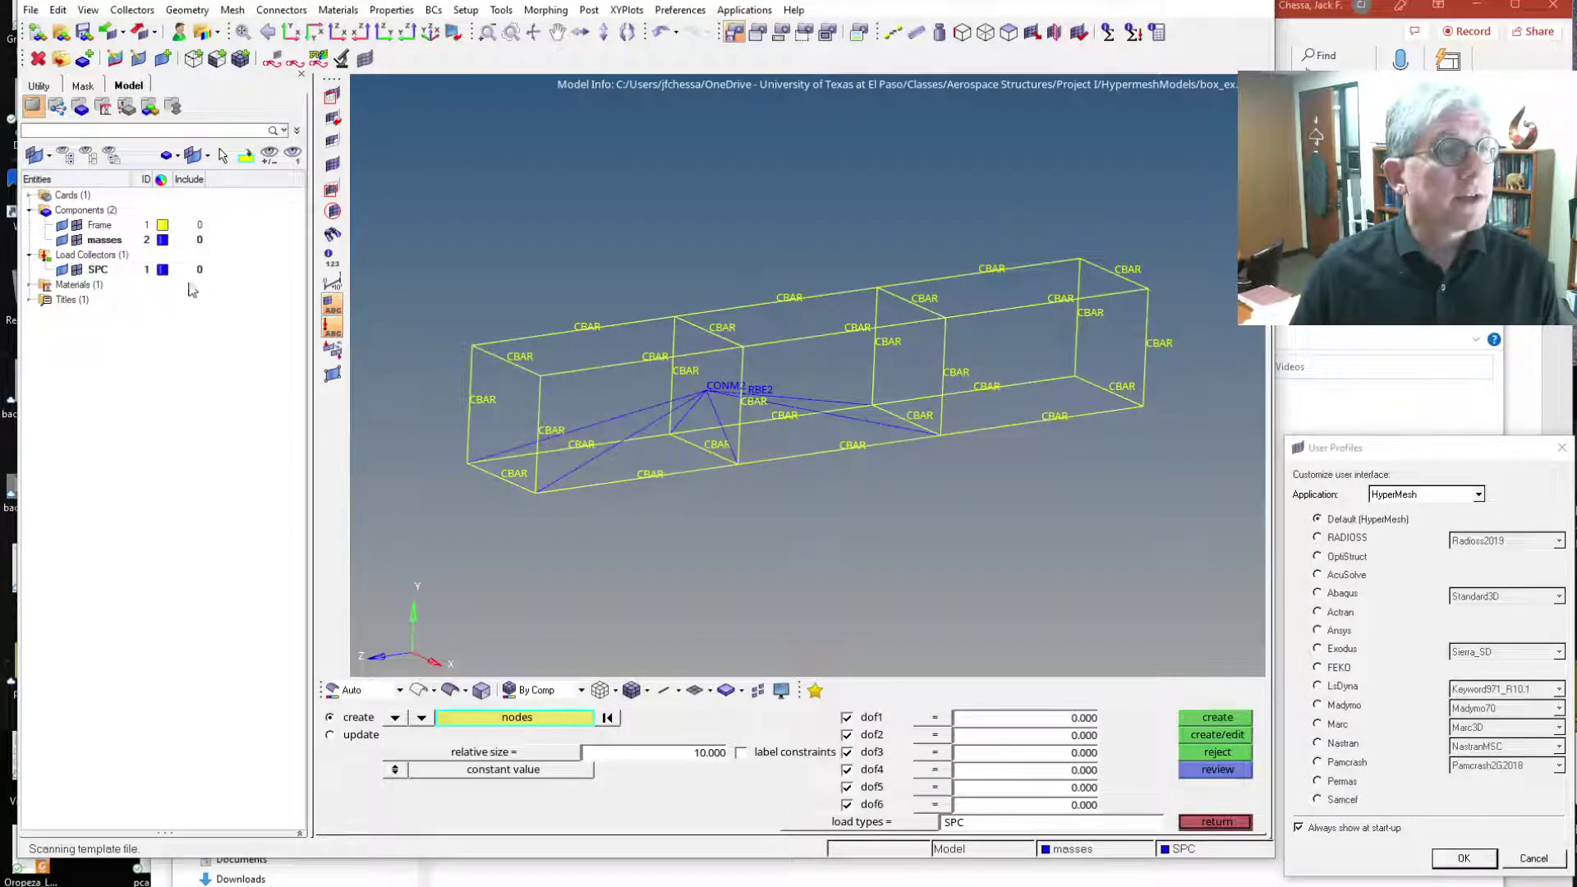
left_click(162, 269)
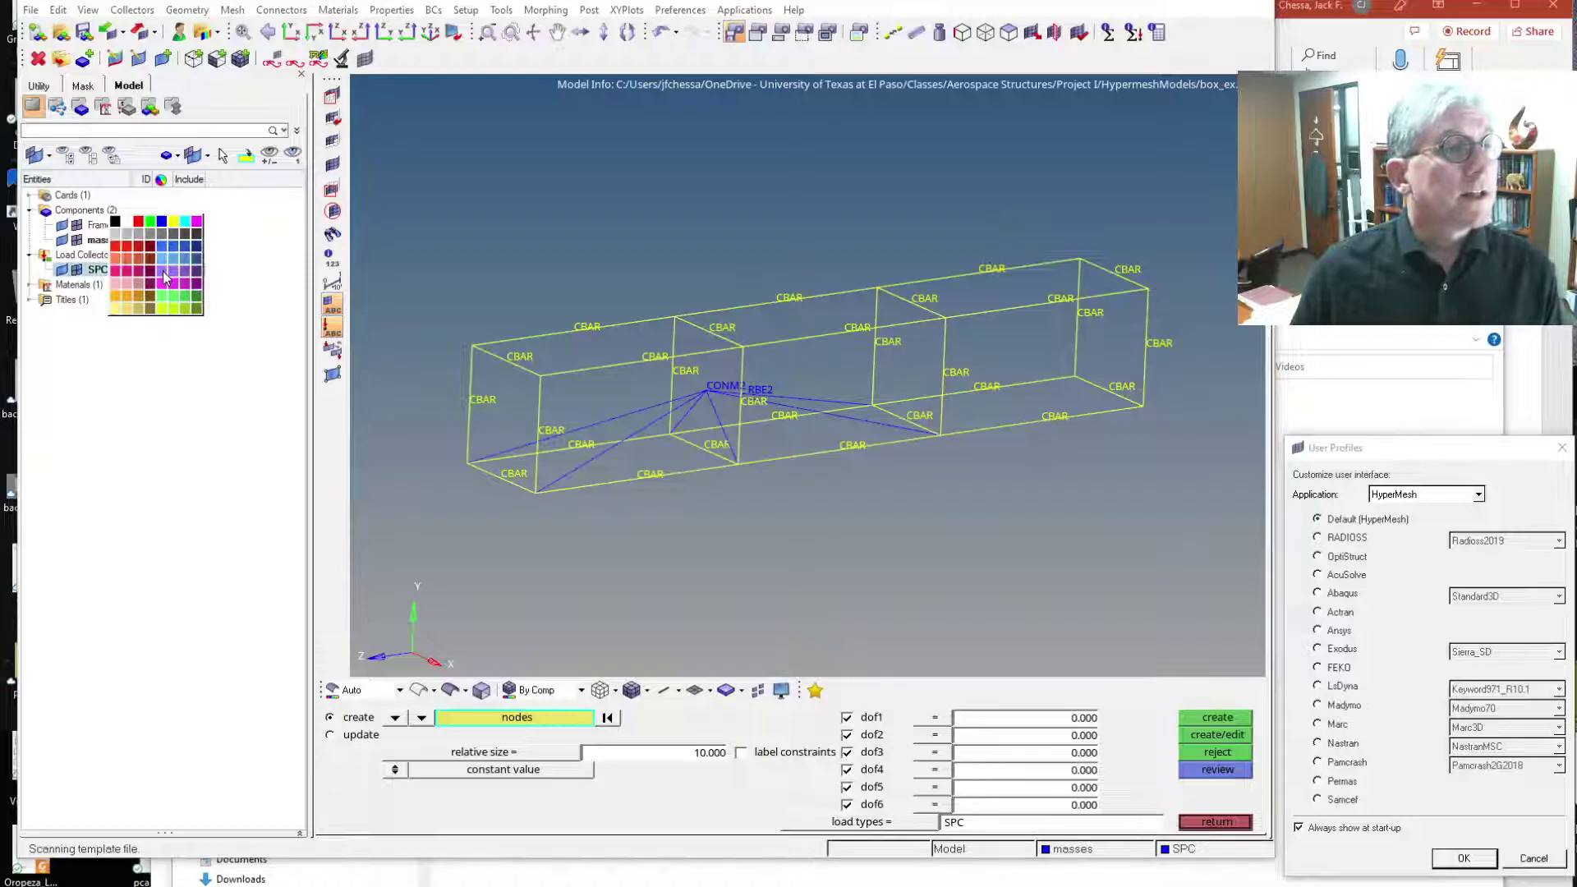
left_click(151, 222)
left_click(667, 434)
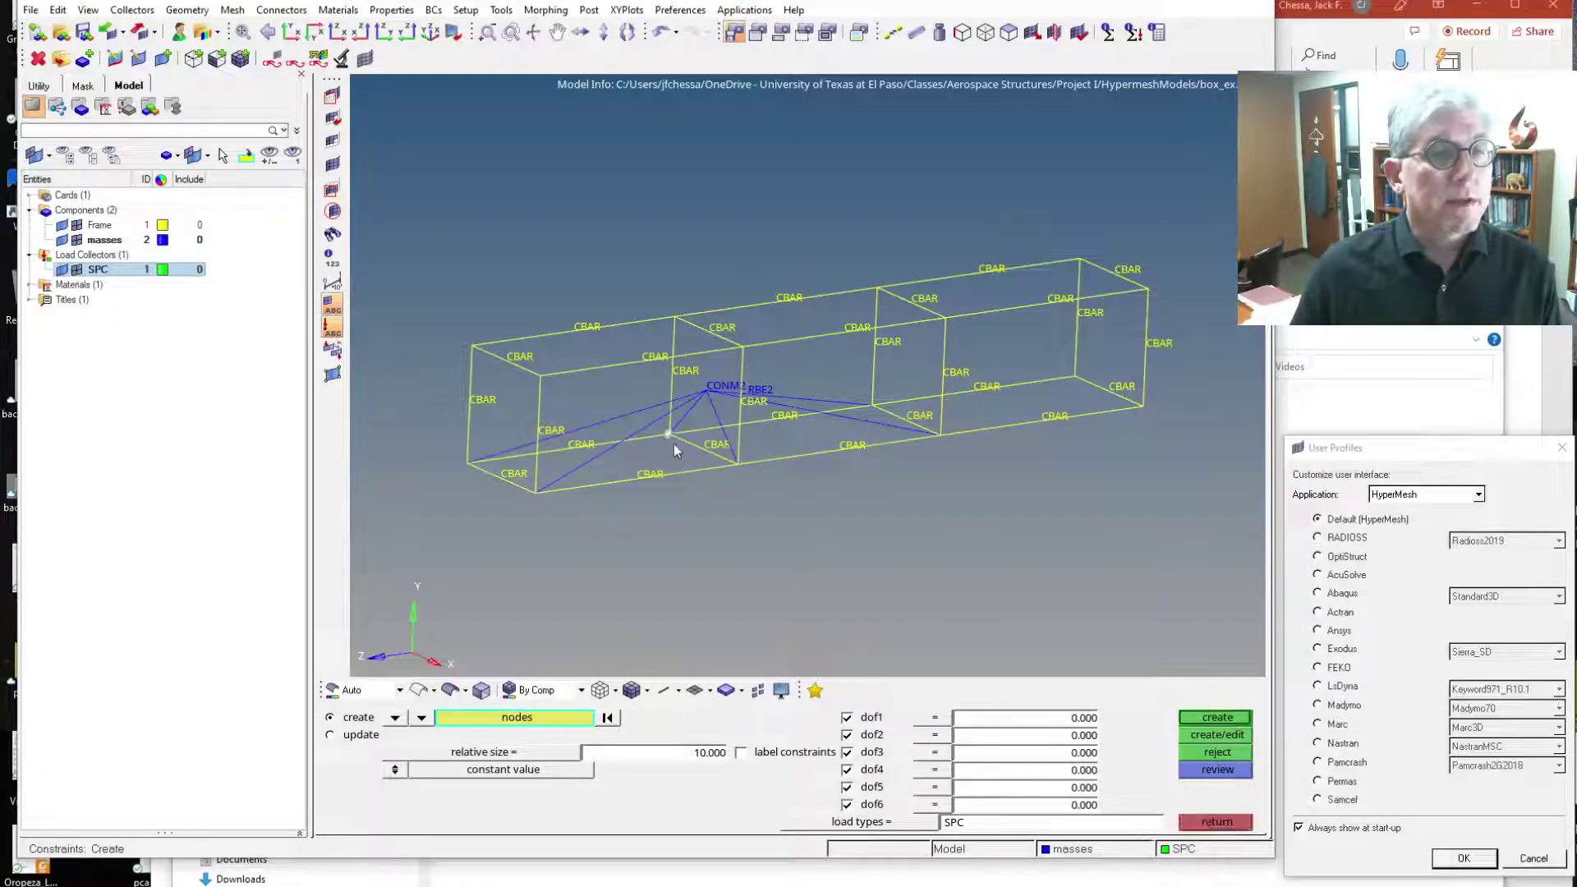
left_click(737, 465)
left_click(1074, 376)
left_click(1145, 406)
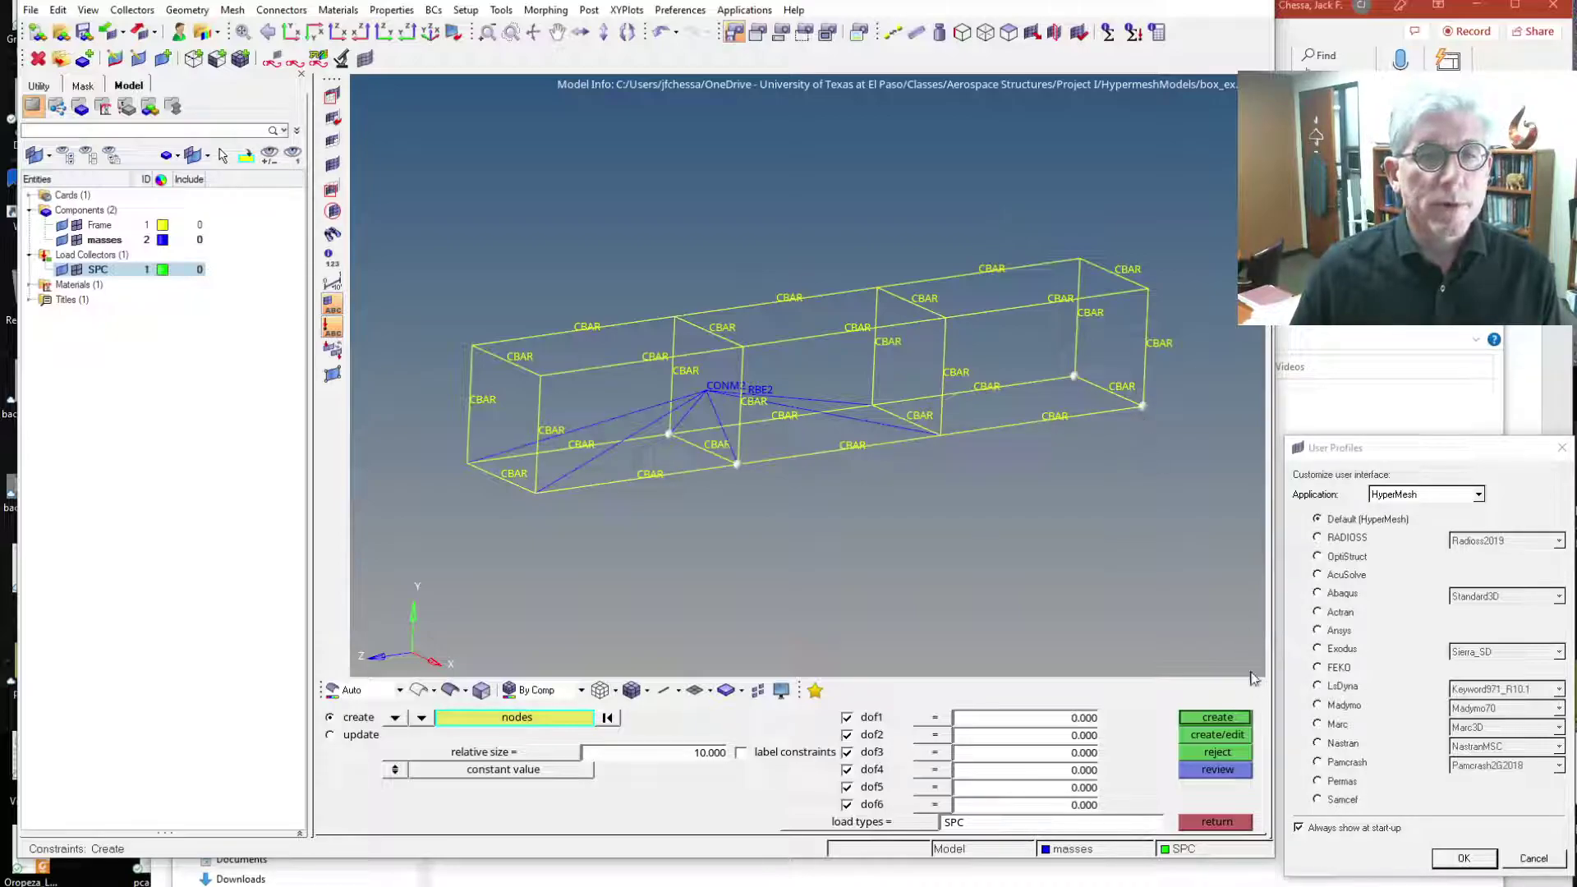
left_click(1229, 718)
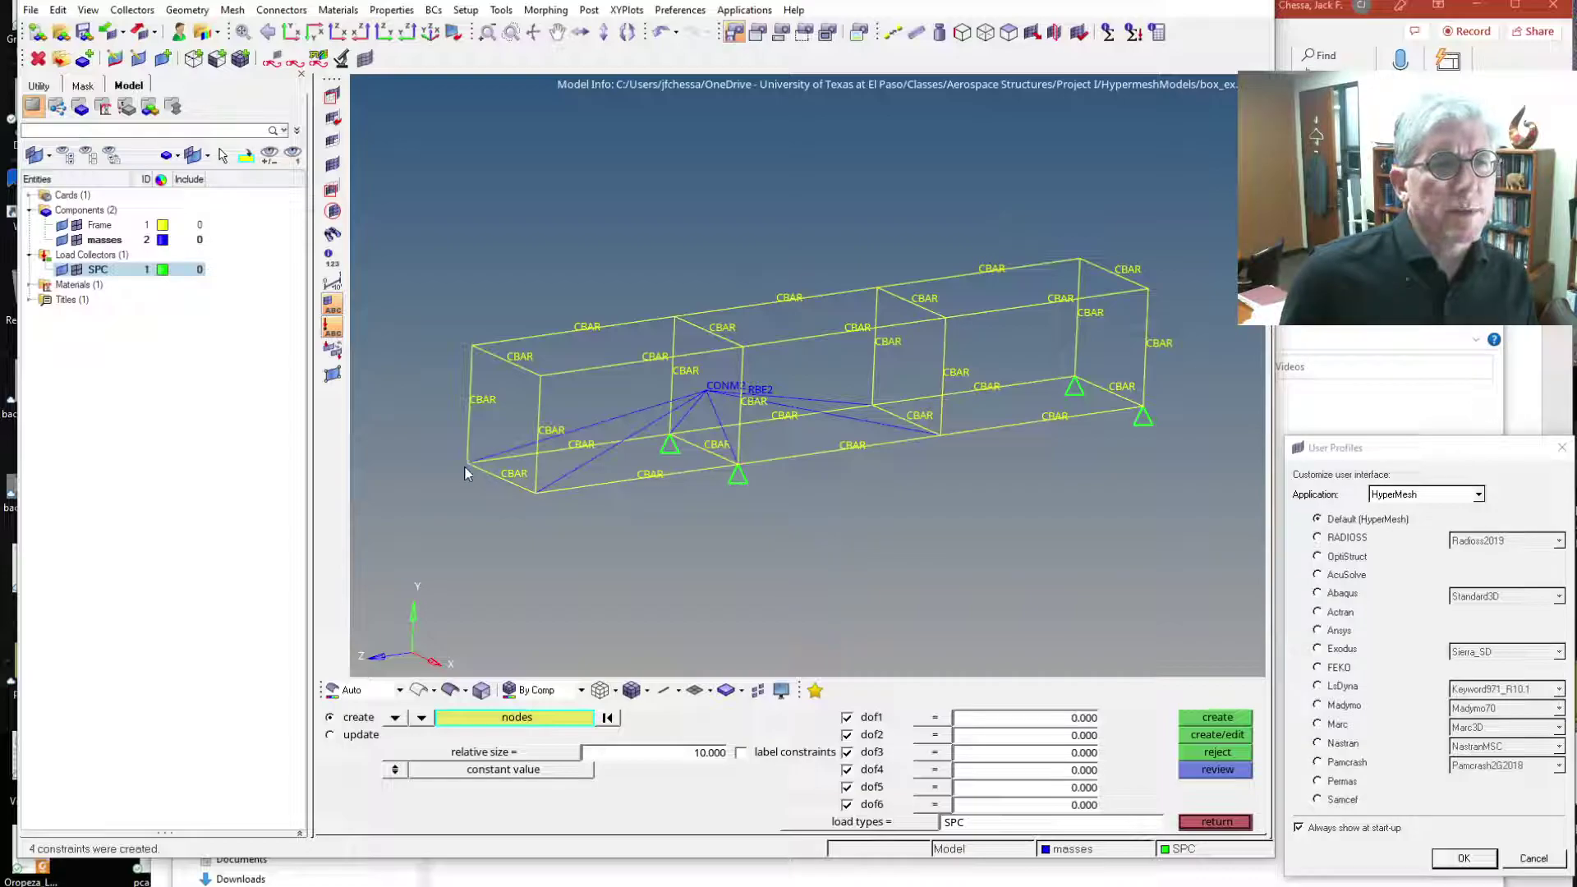
left_click(1215, 754)
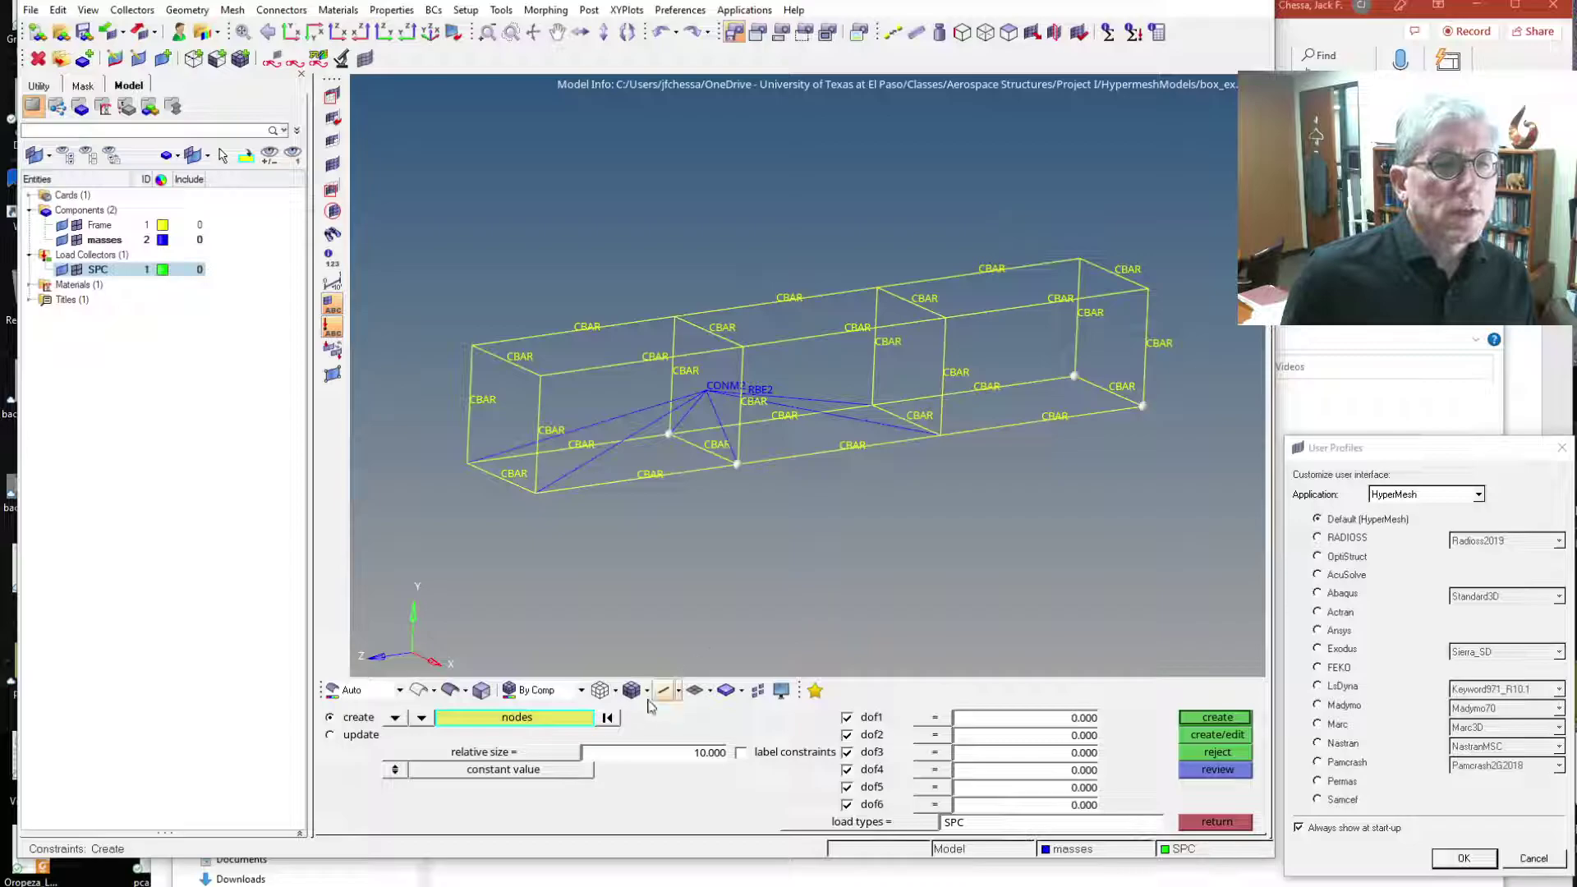
left_click(609, 718)
Constrain dof1 to dof6 with SPC constraints at the four lower corner nodes on both ends of the frame
left_click(1074, 377)
left_click(1142, 406)
left_click(466, 462)
left_click(534, 494)
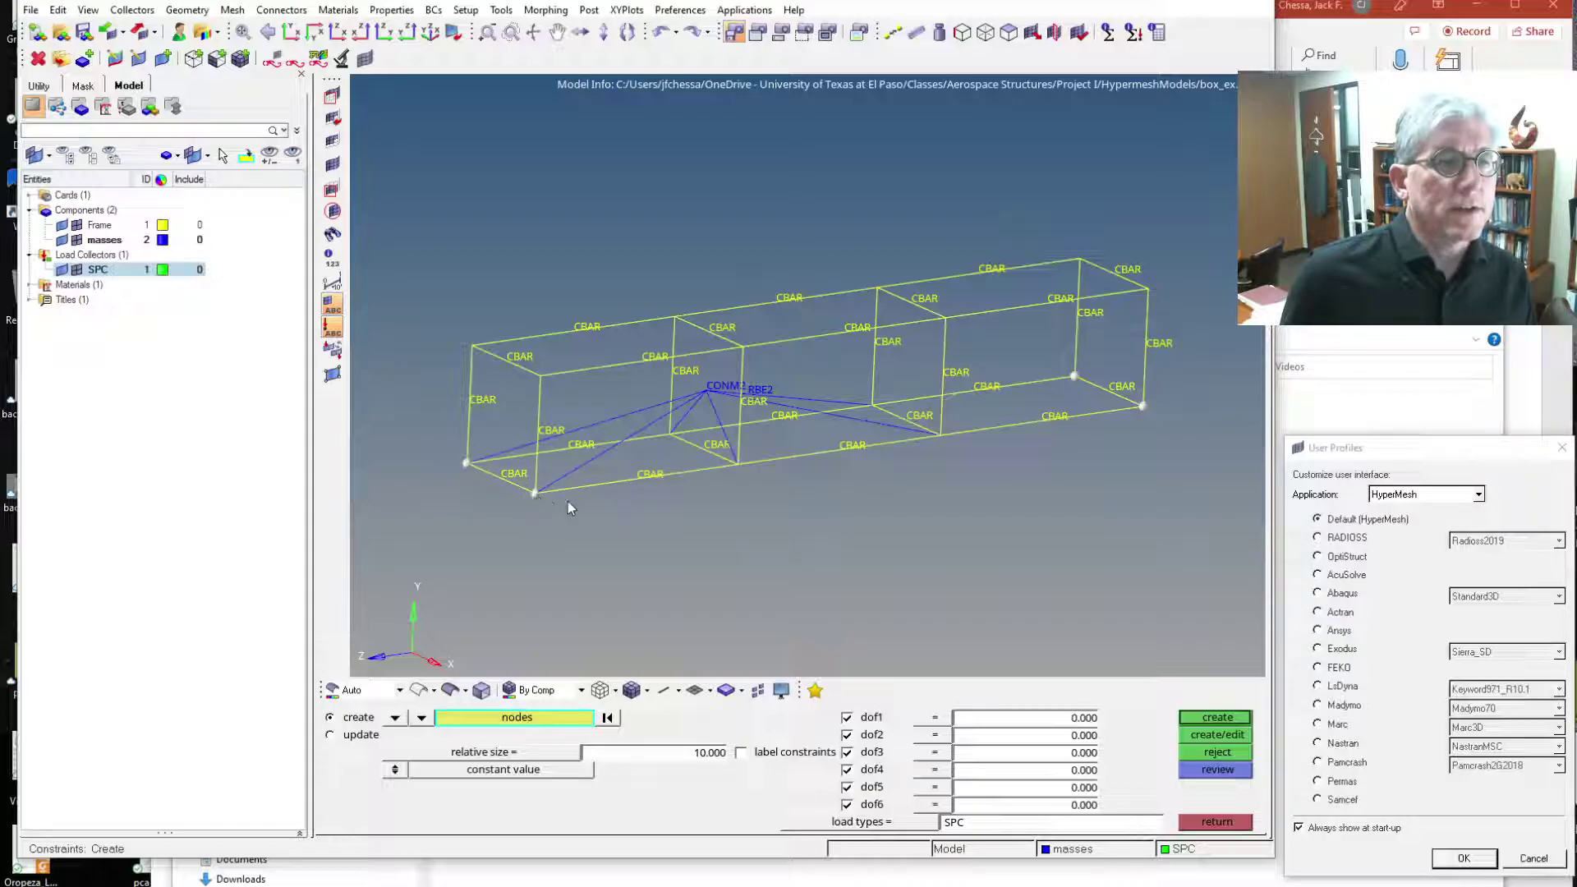
left_click(1214, 718)
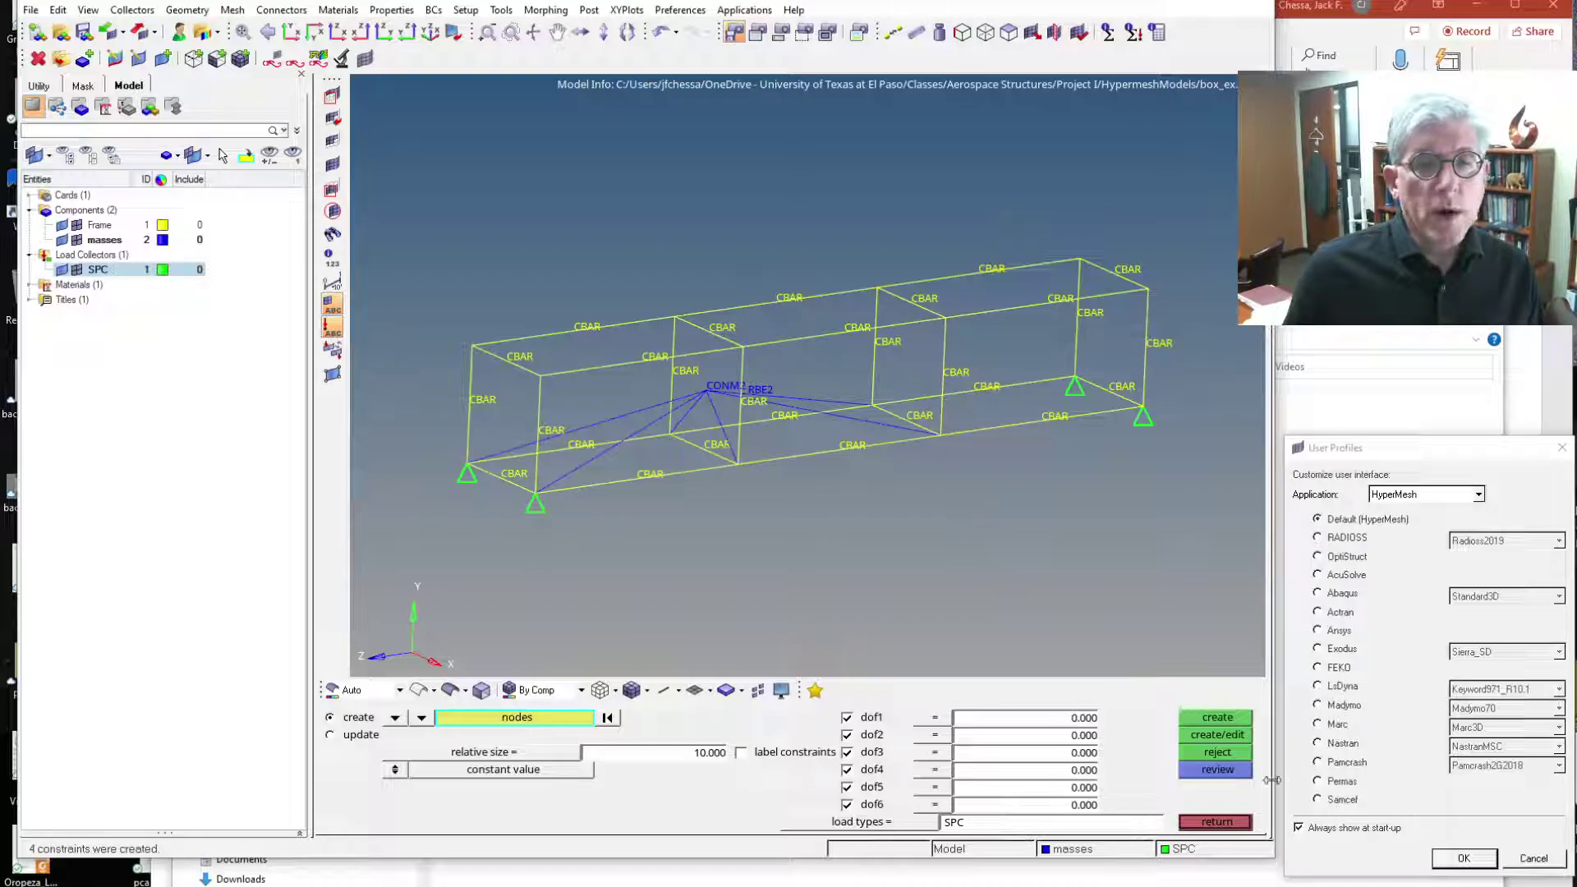
left_click(1217, 822)
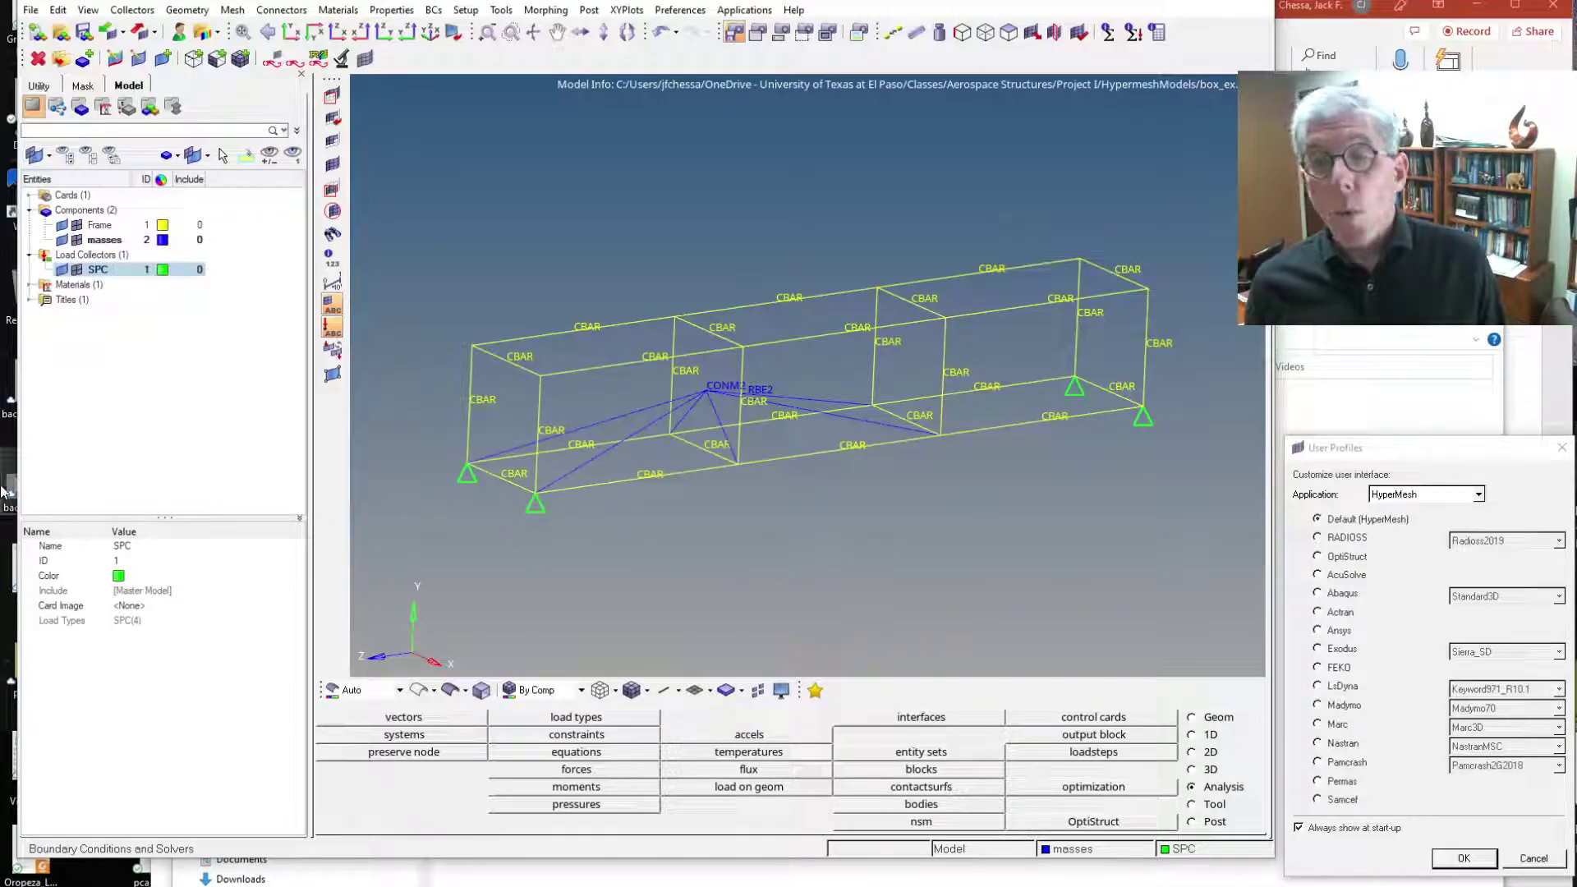
Create a load collector named 5G y-dir and color it red
right_click(140, 363)
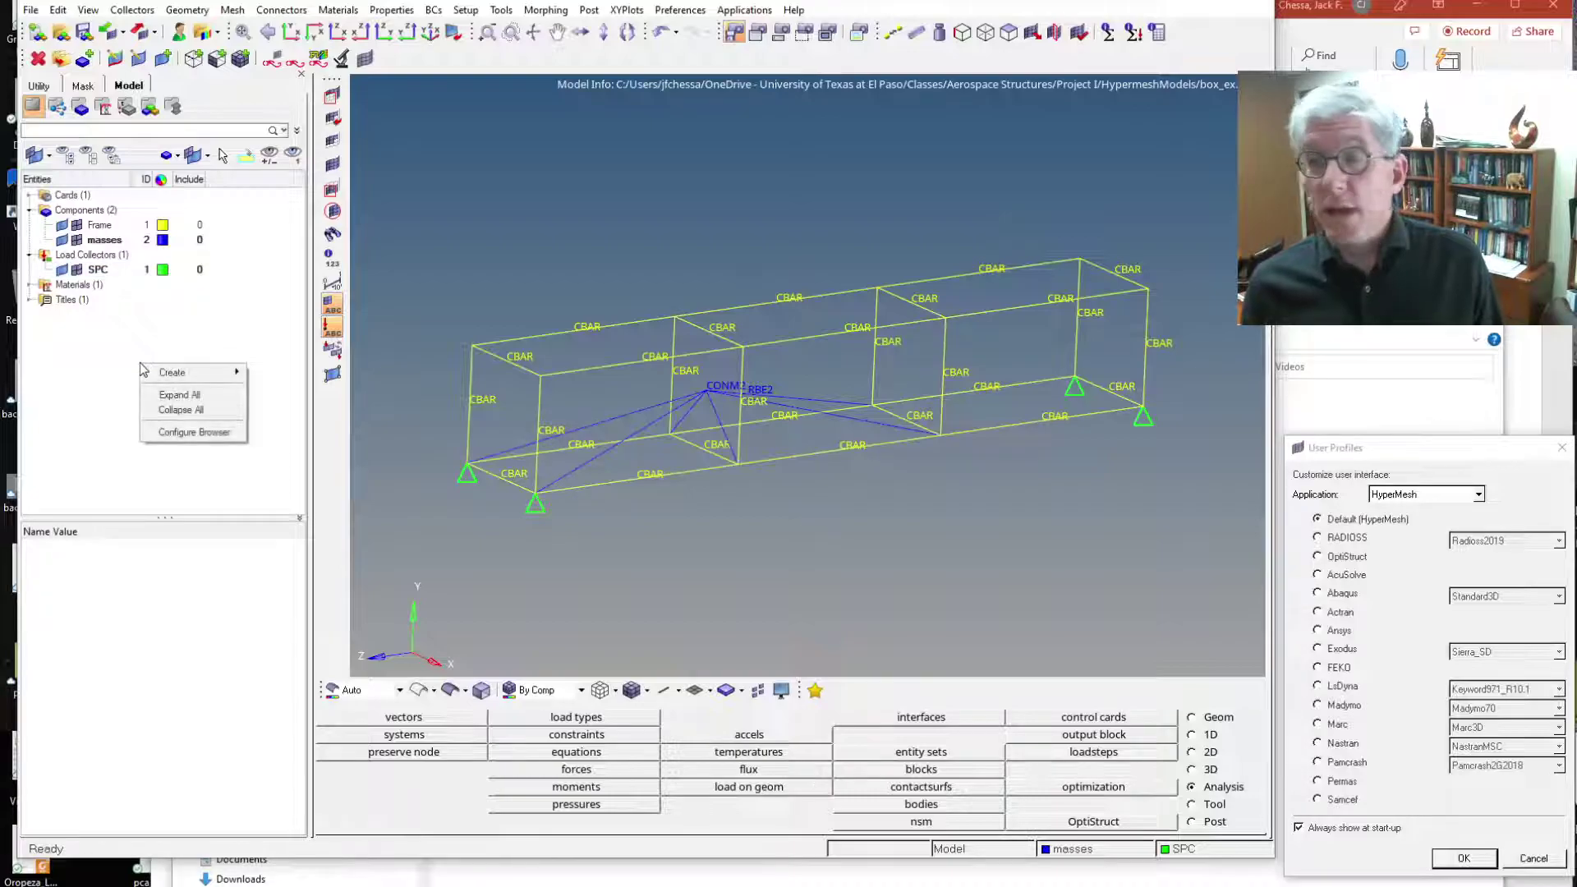
mouse_move(189, 374)
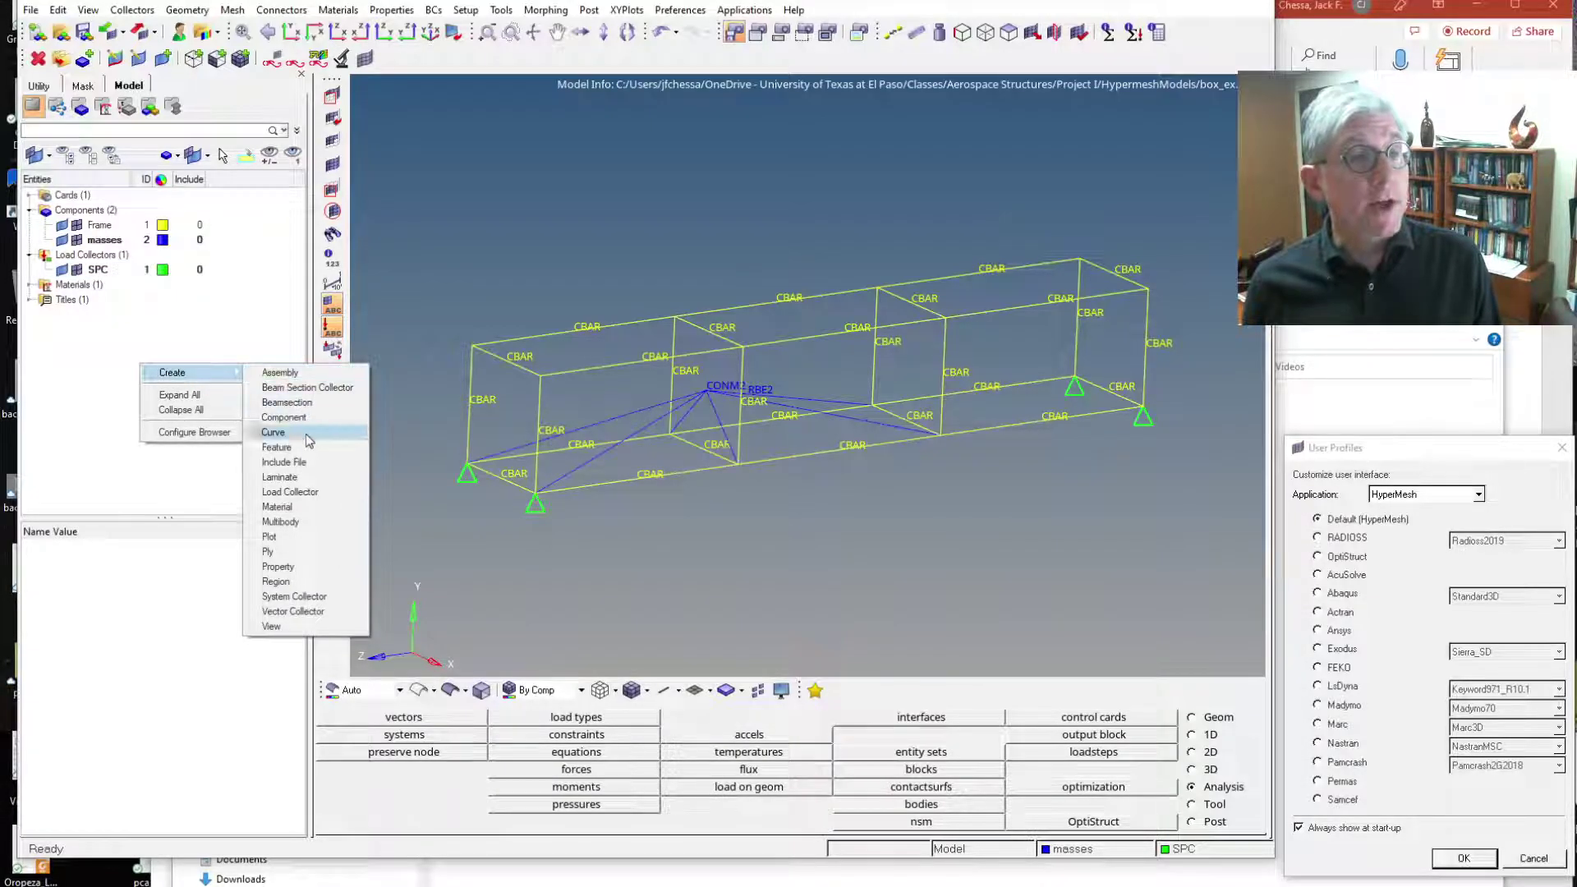
left_click(324, 492)
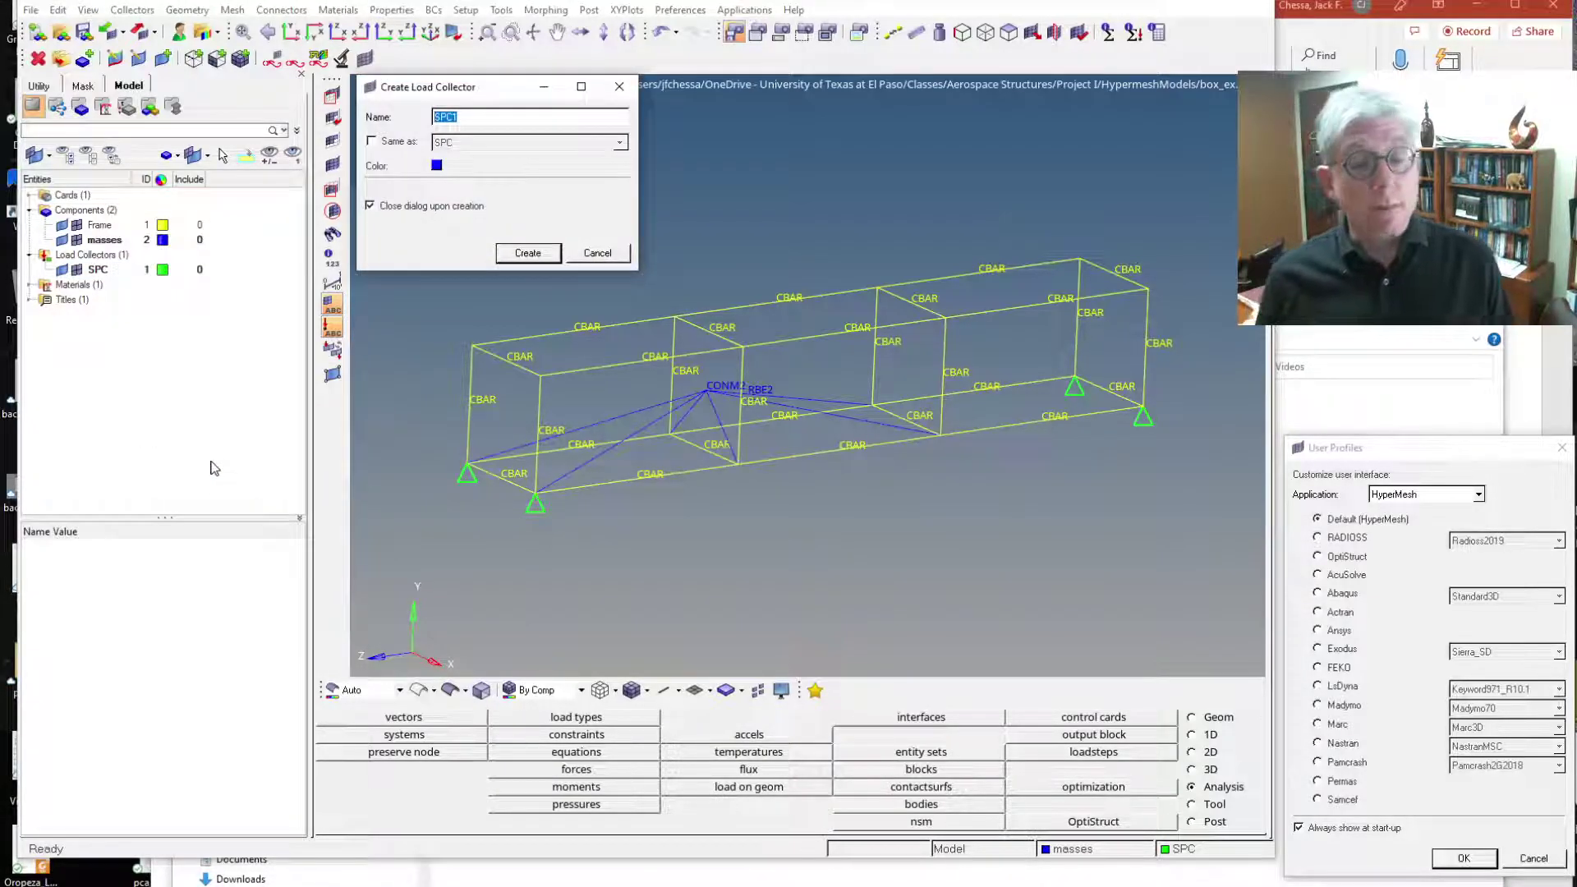
type("F")
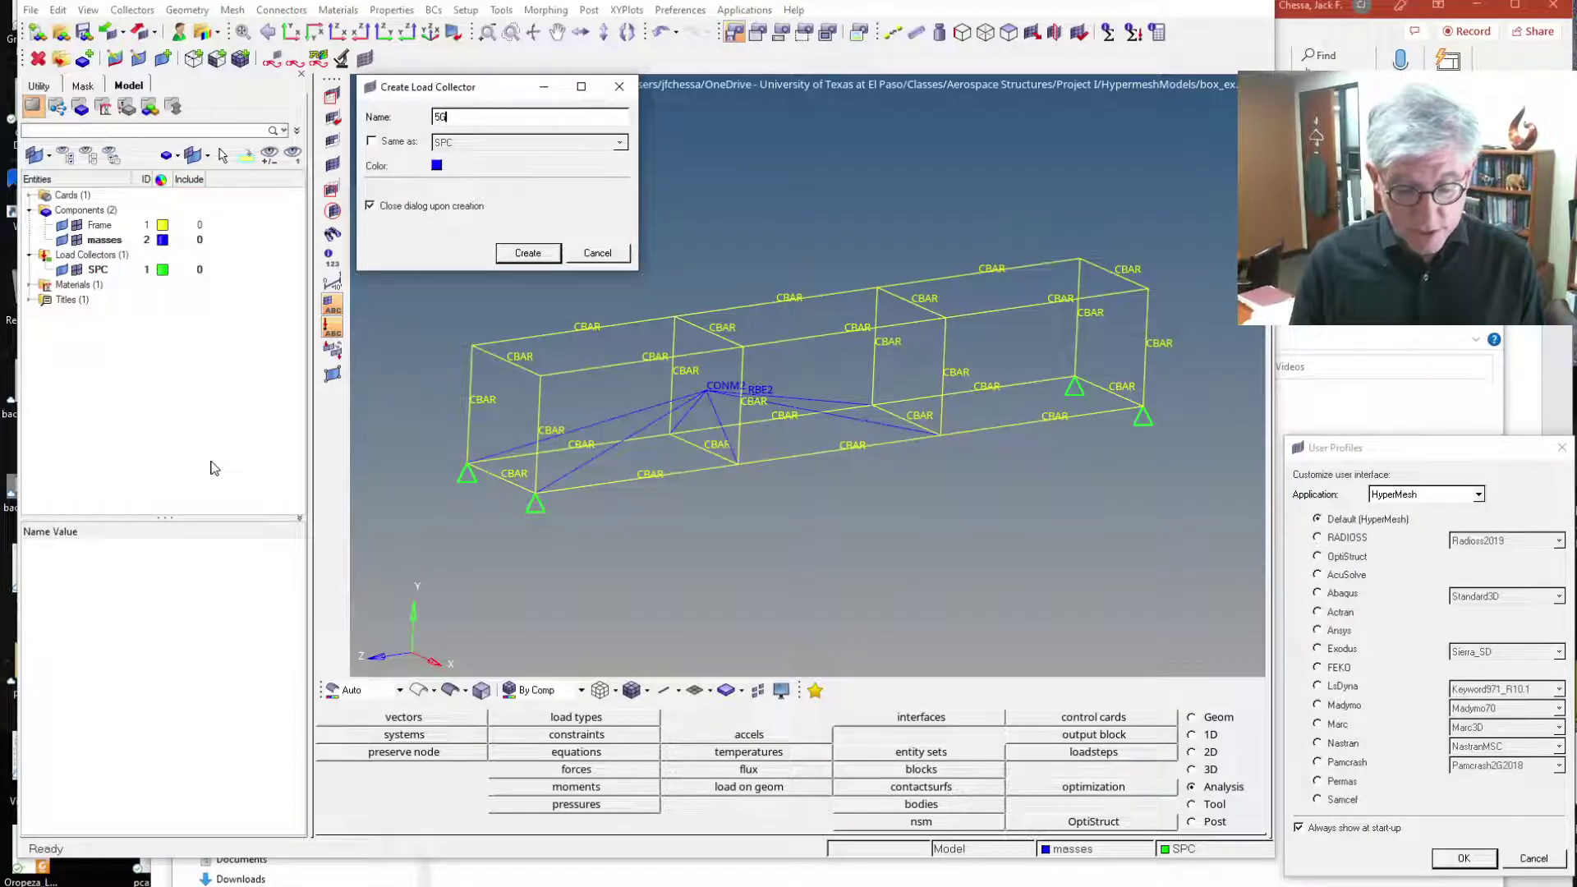
type("G y-dir")
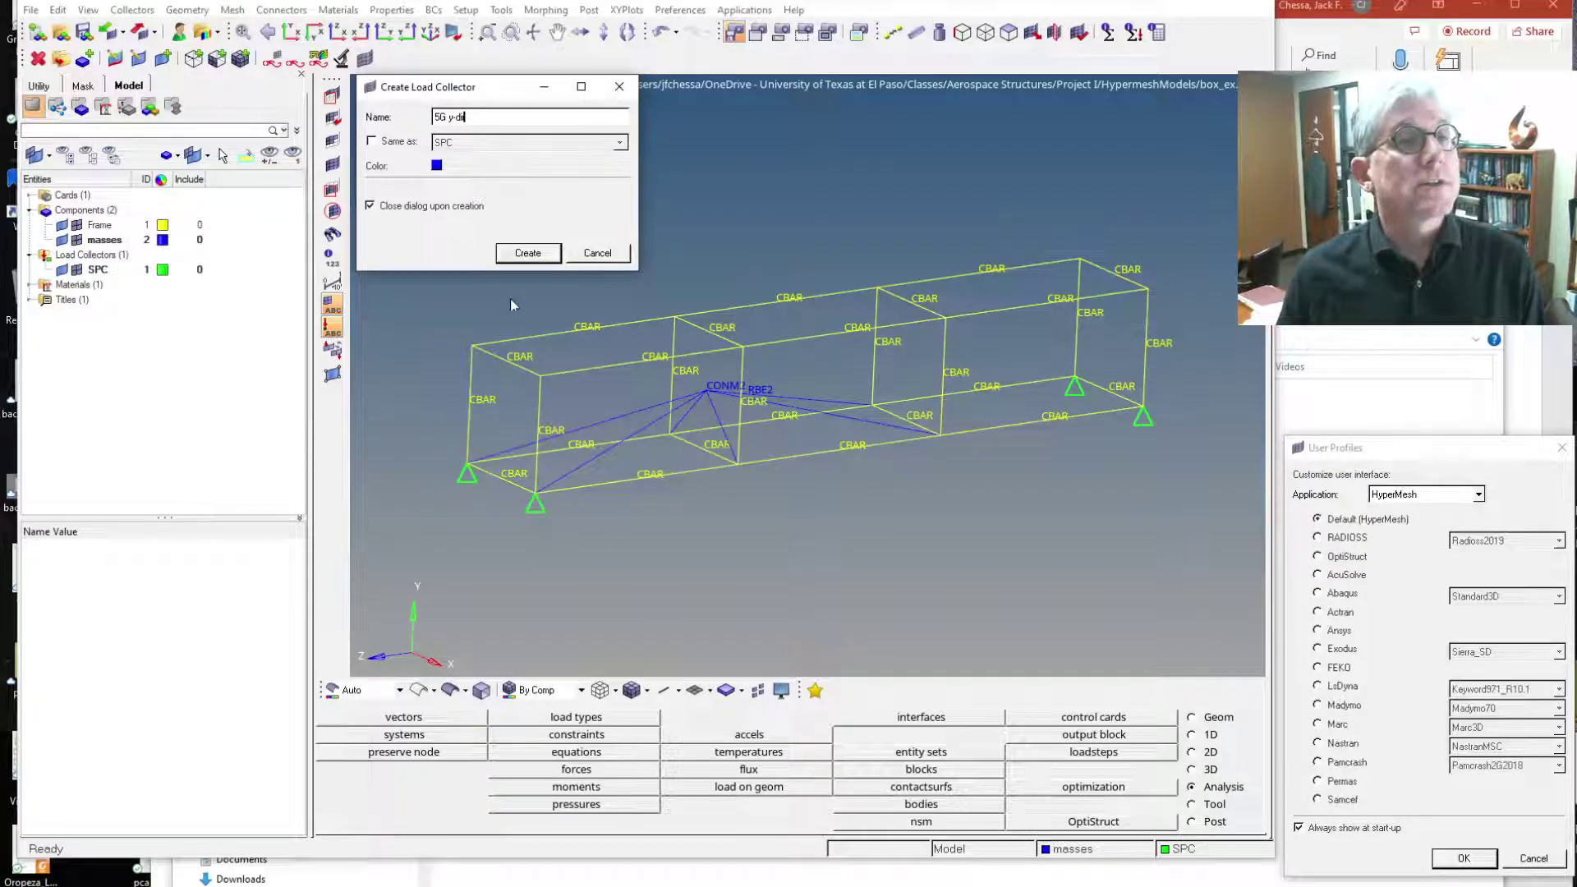
left_click(524, 254)
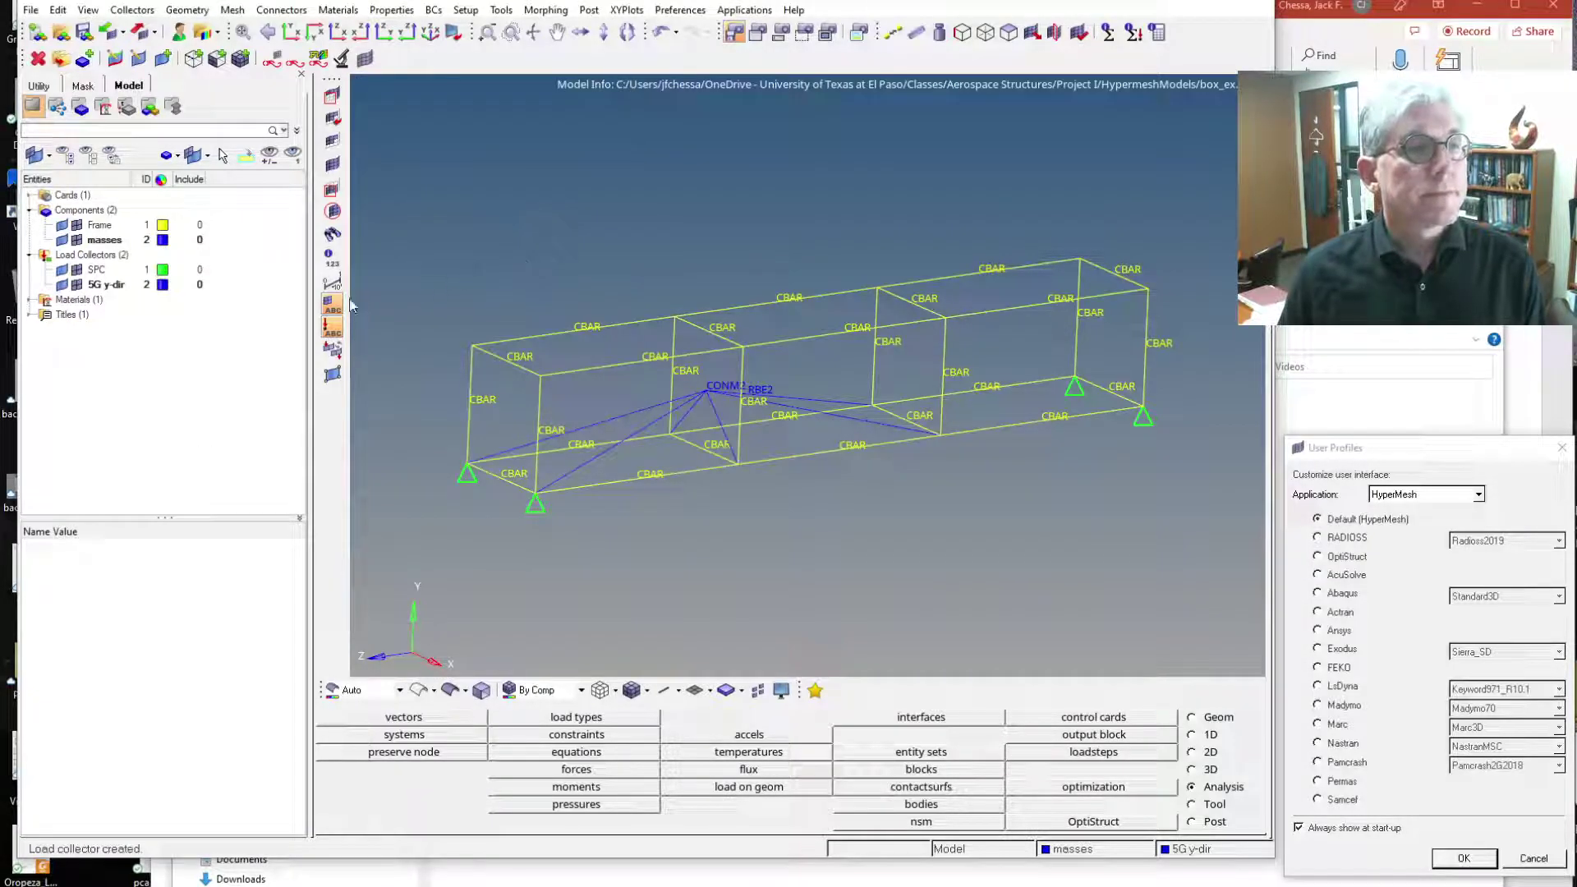
left_click(161, 286)
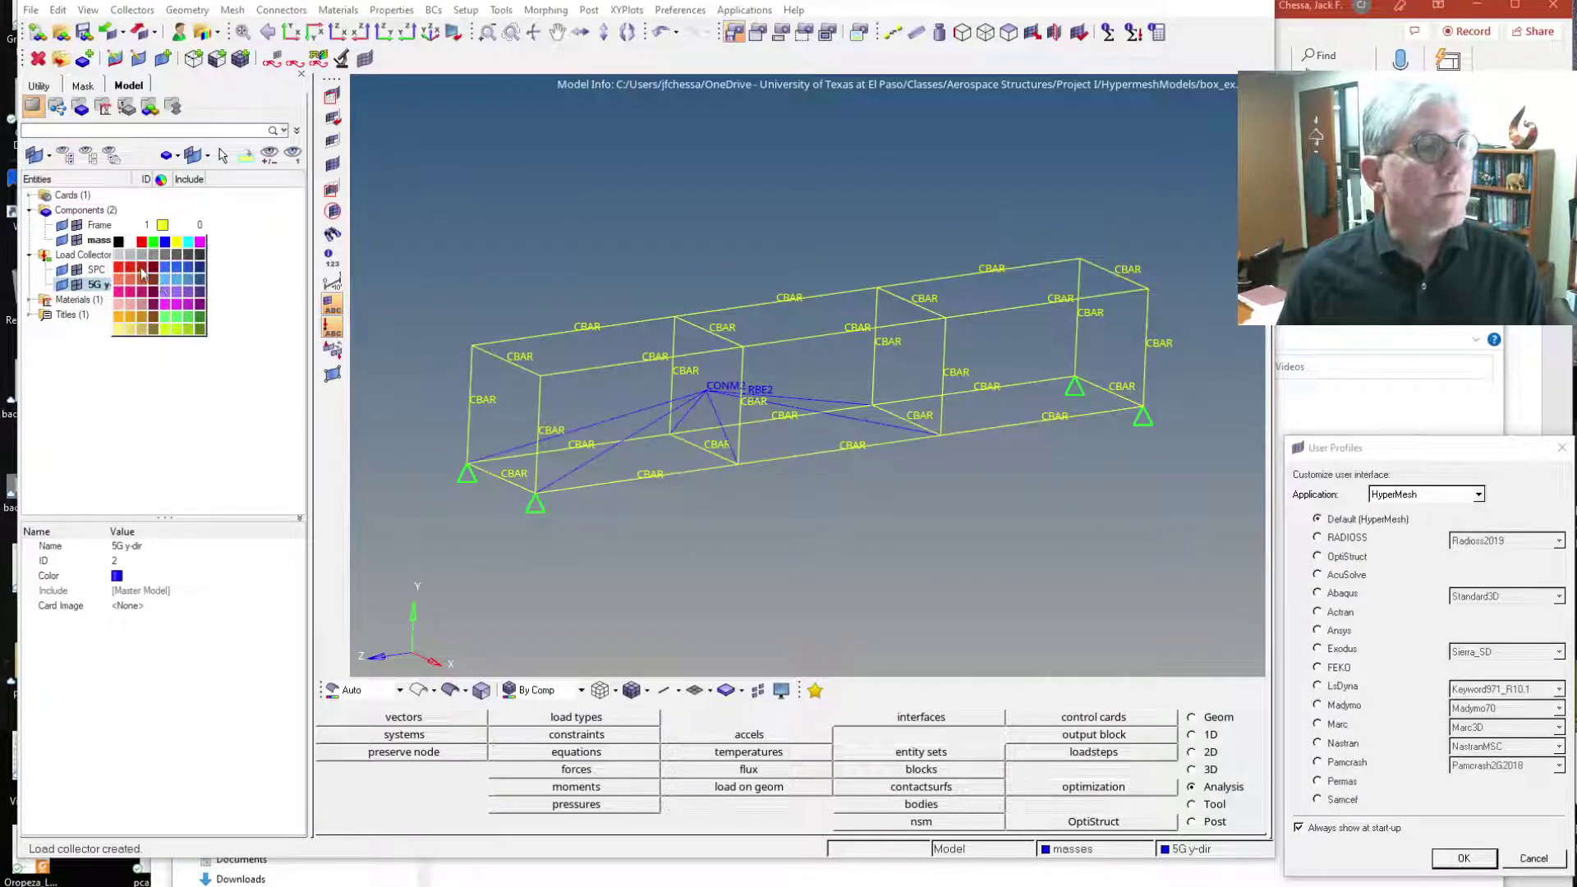
left_click(122, 269)
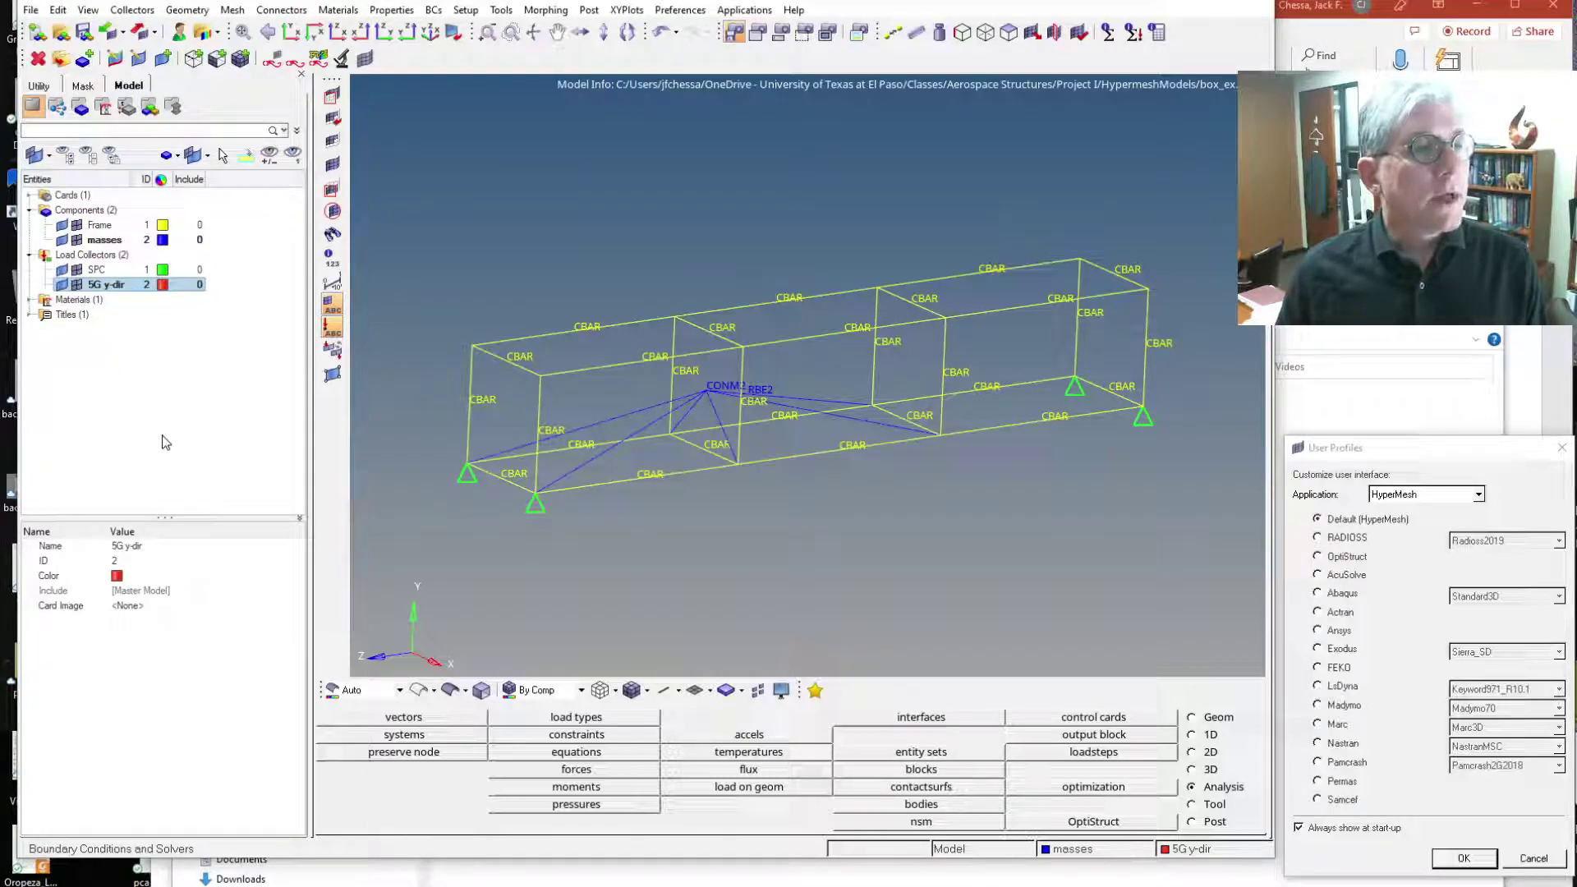
Assign the GRAV card image to the 5G y-dir load collector
left_click(125, 608)
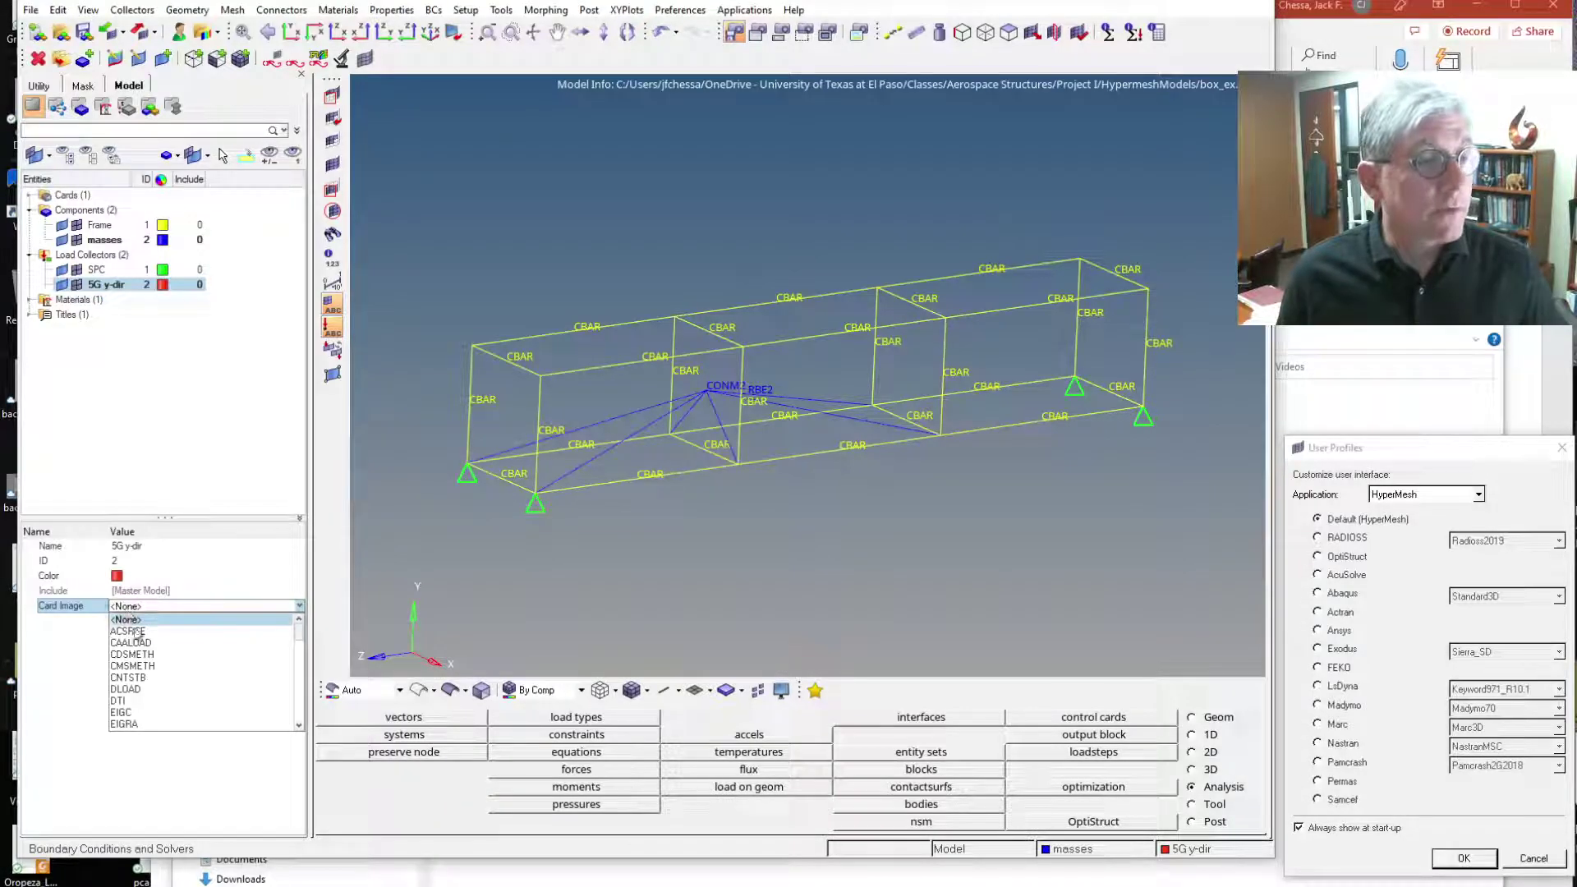
scroll(201, 679, "down", 5)
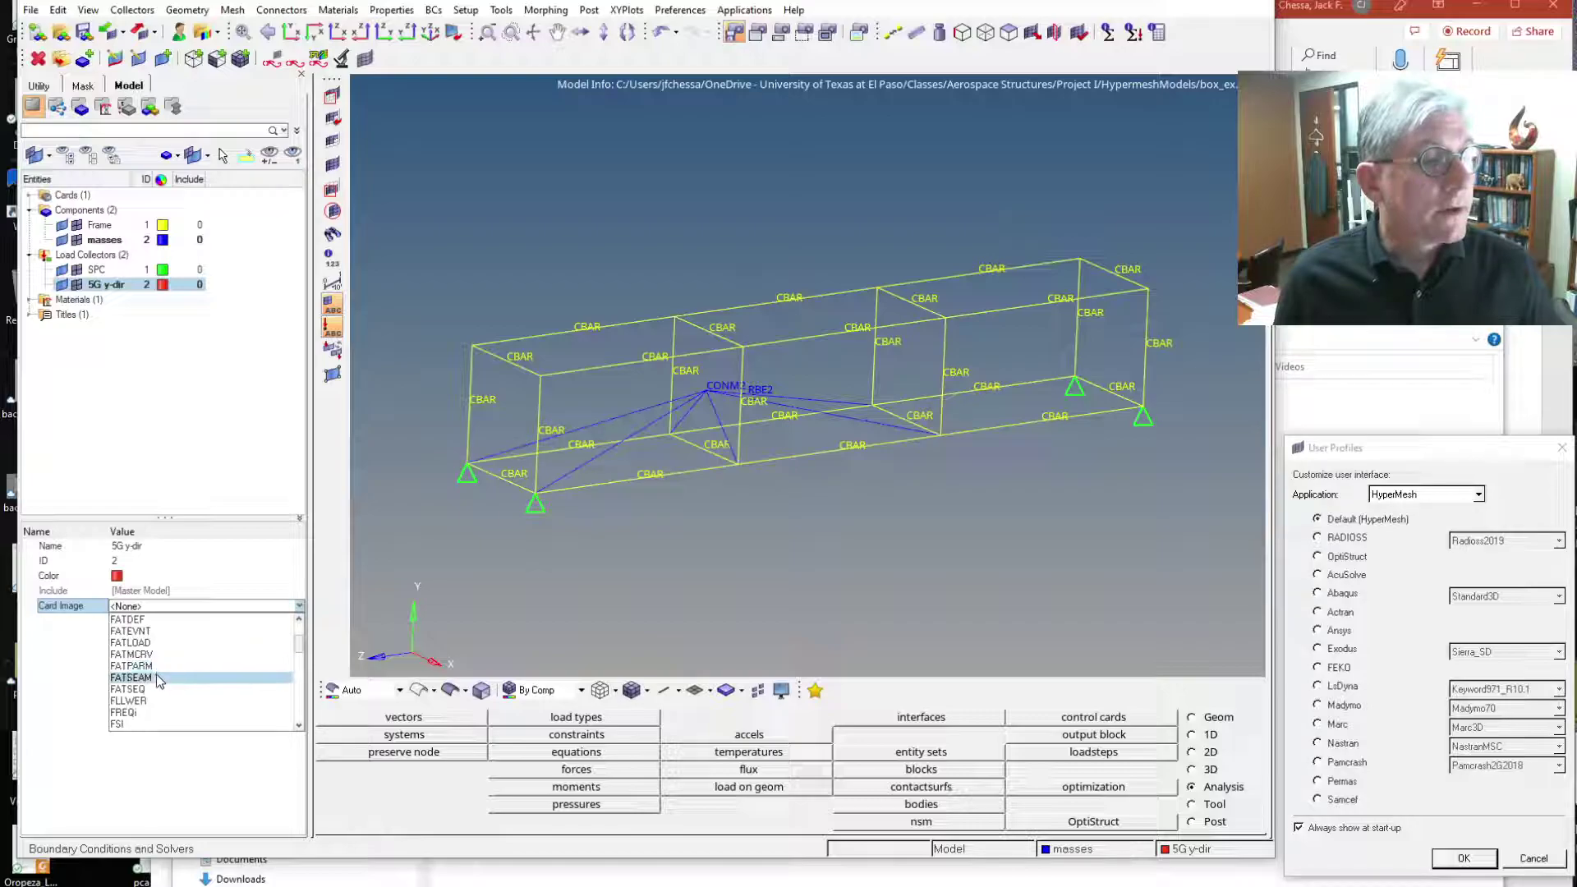
scroll(156, 682, "down", 3)
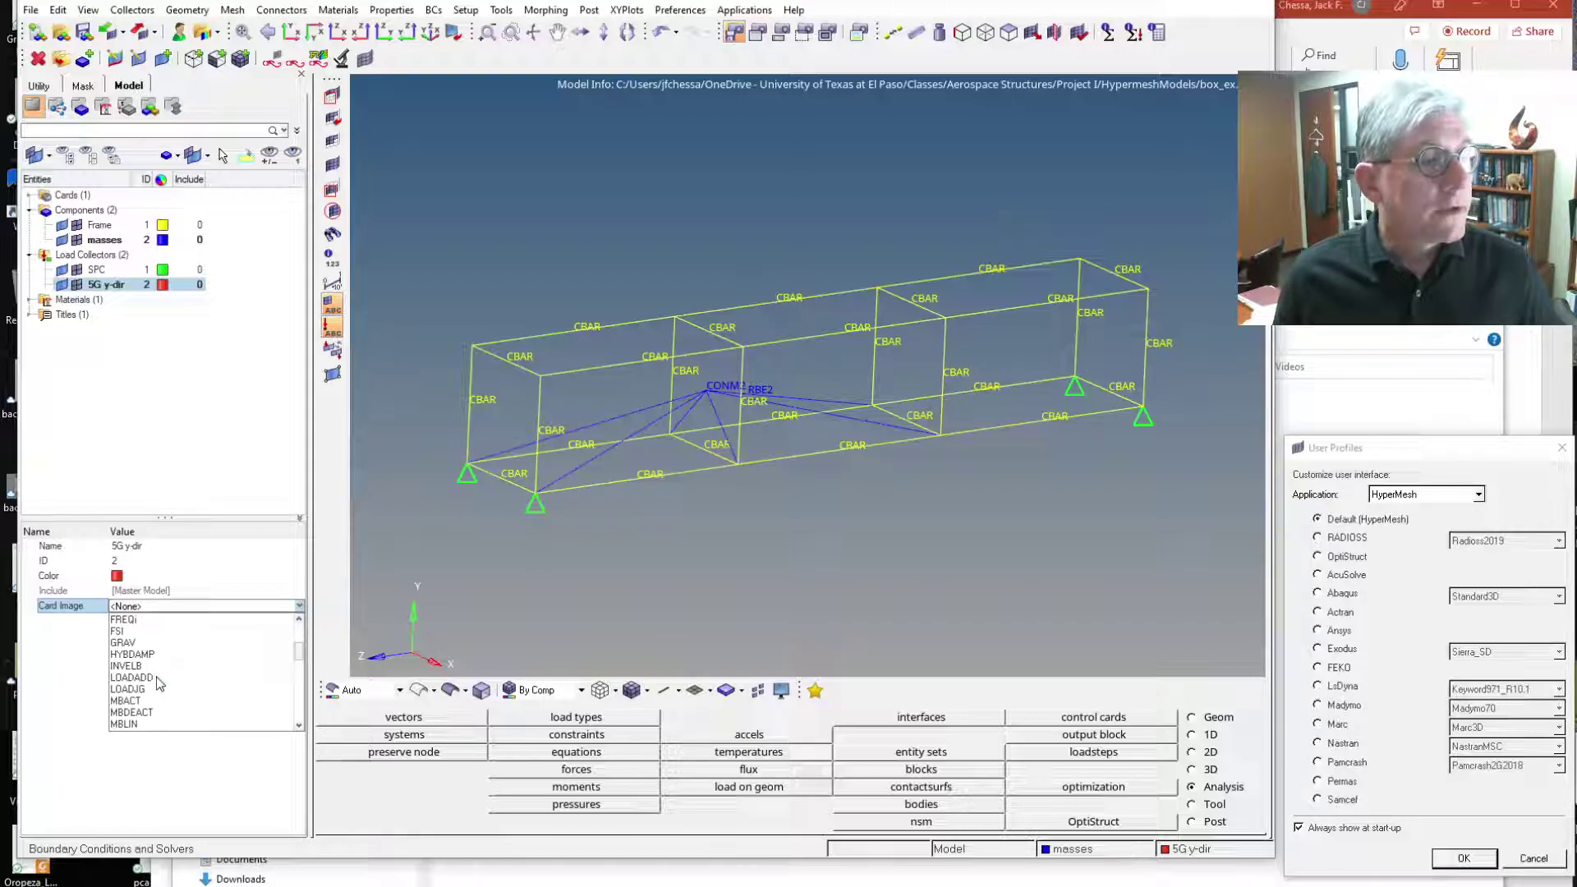
left_click(128, 642)
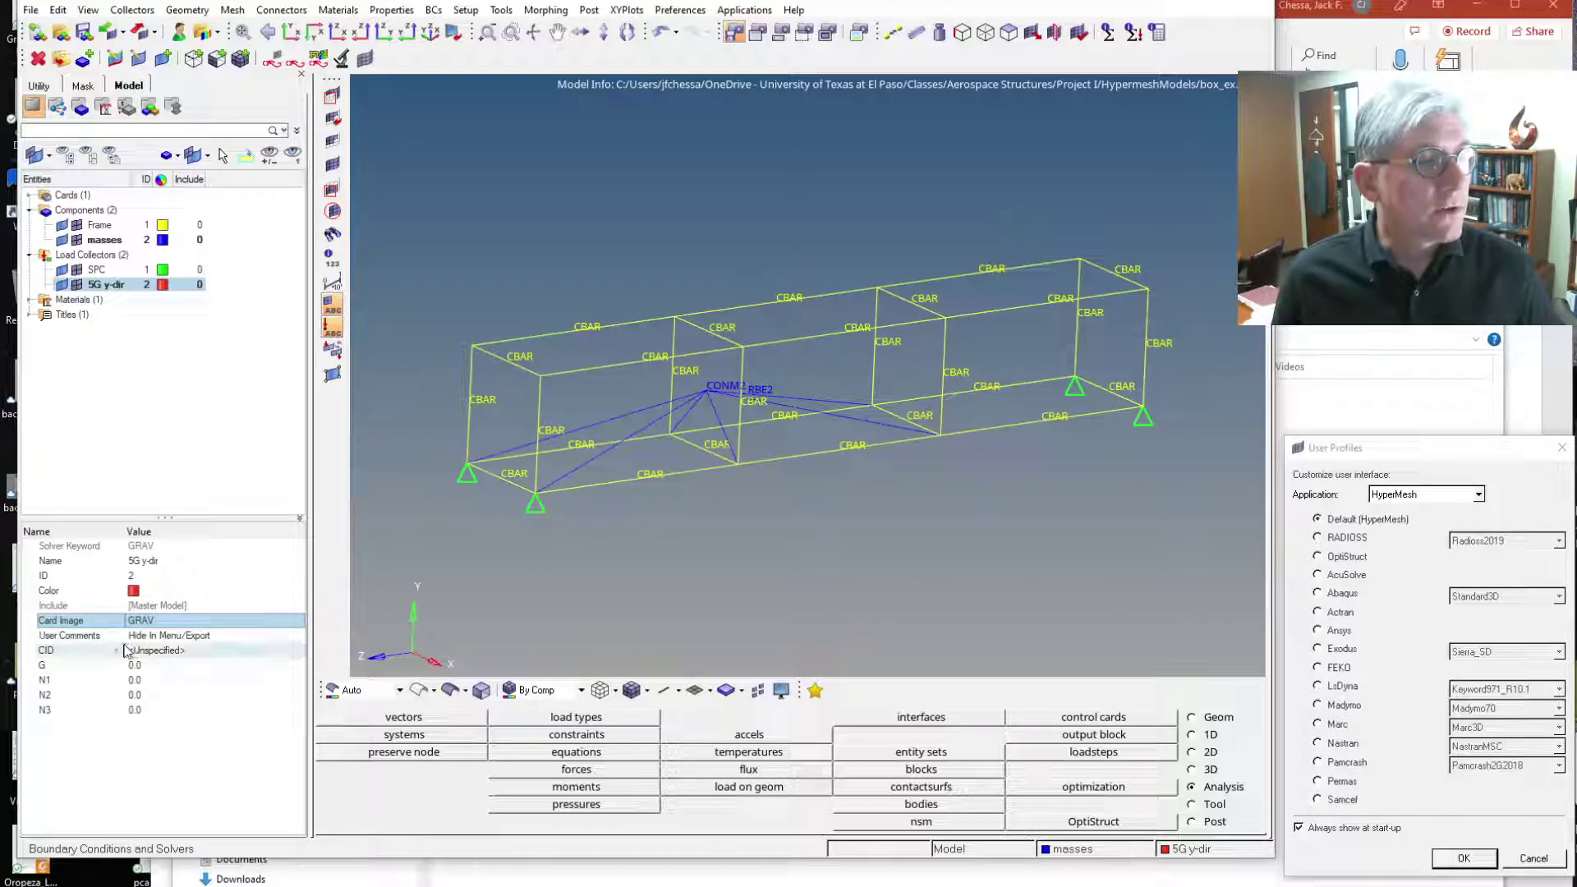
Set the 5G y-dir gravity load's G to 386 and its N2 component to -5
left_click(161, 667)
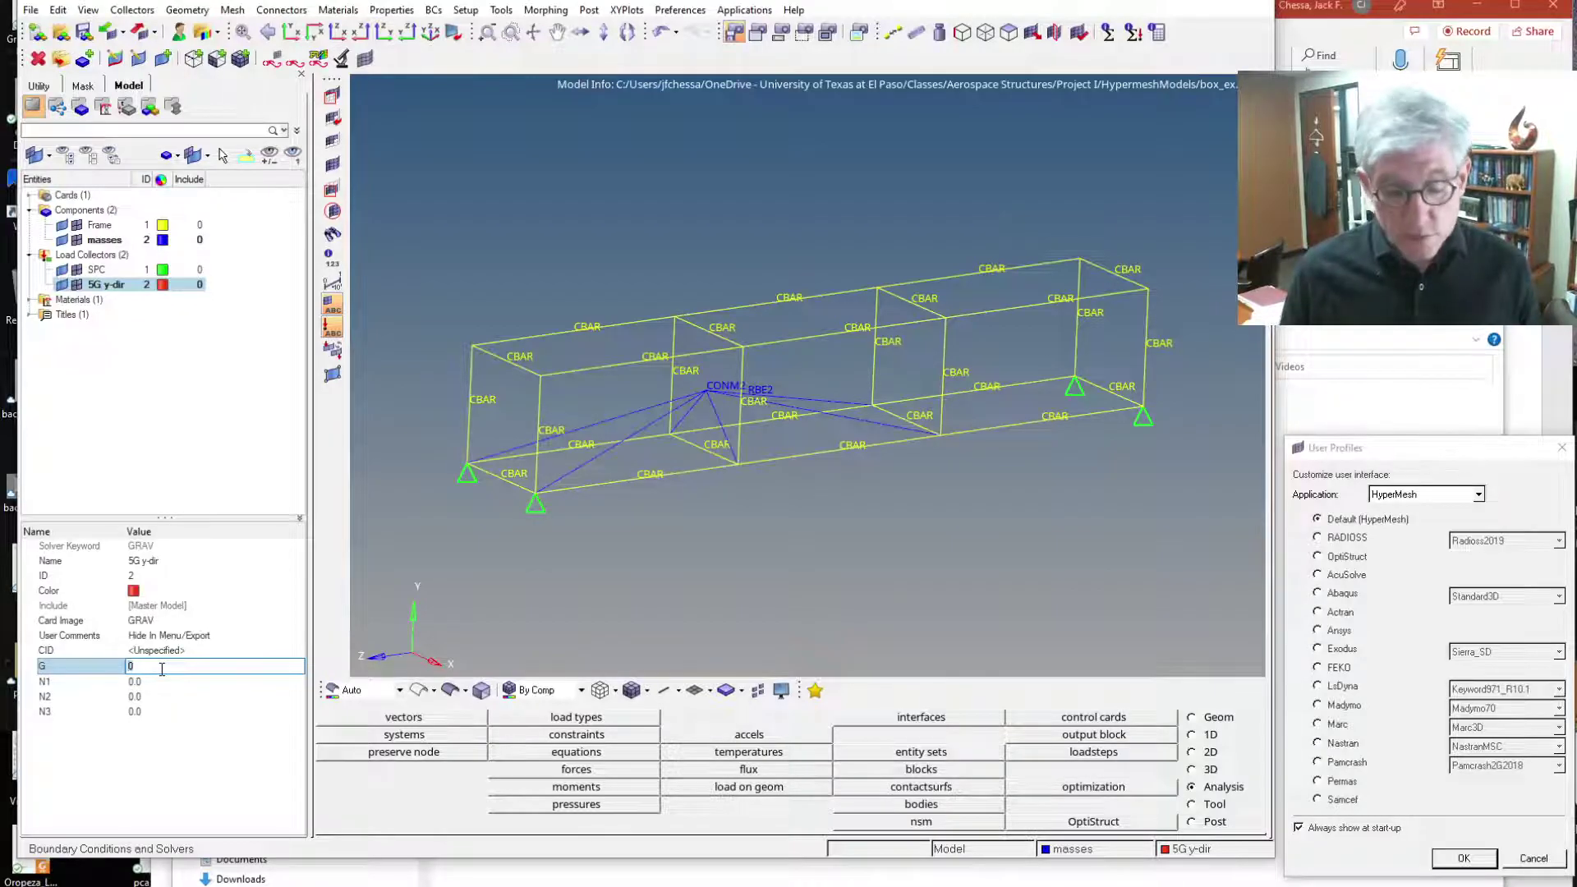
type("386")
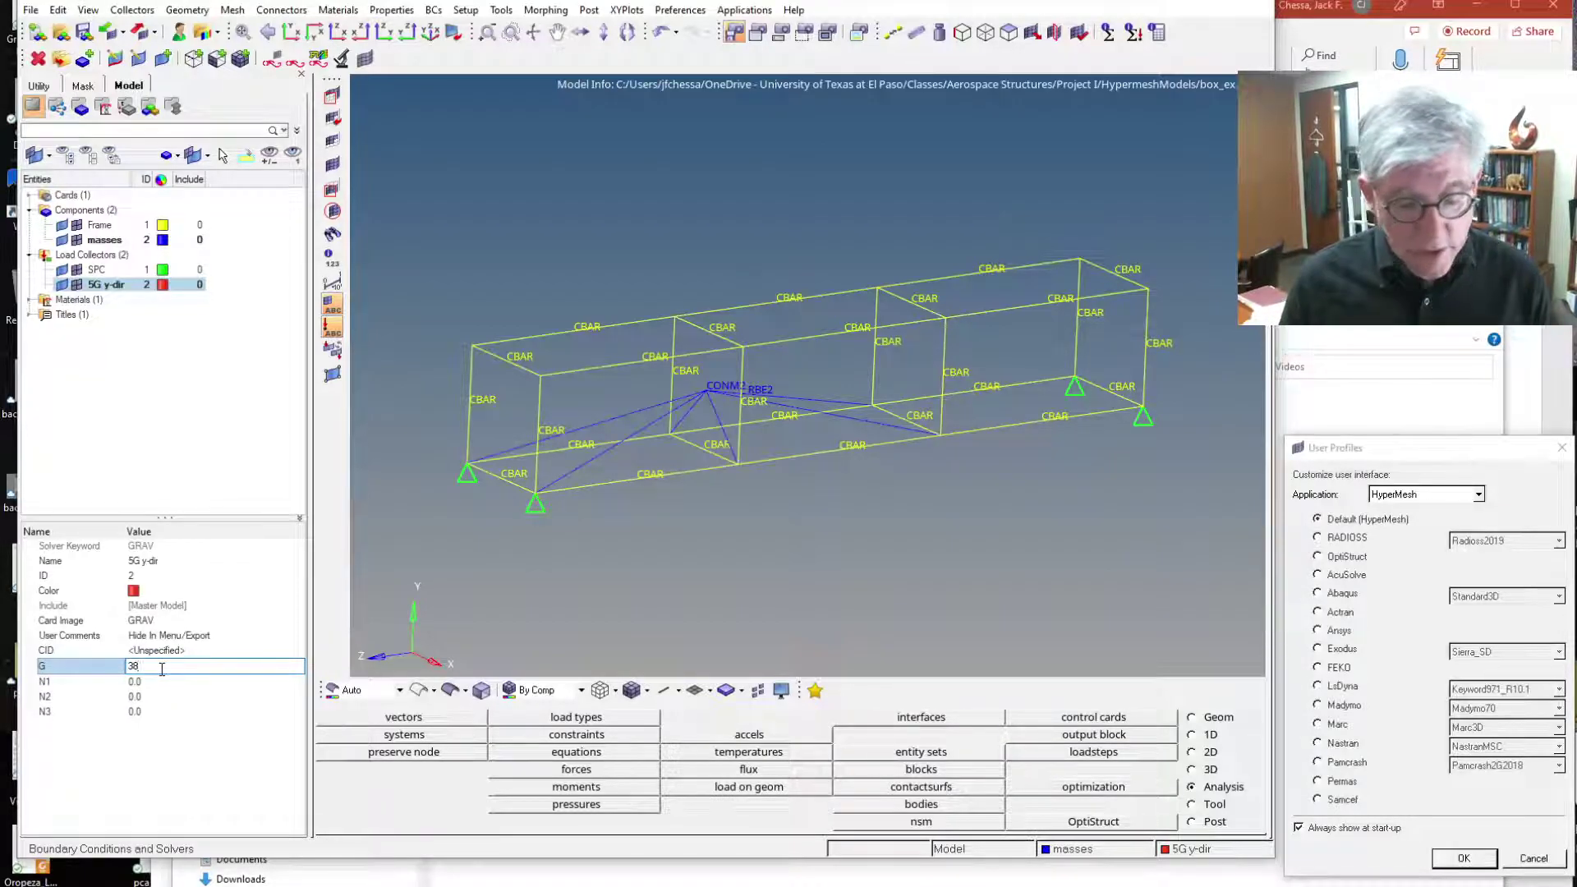
left_click(156, 693)
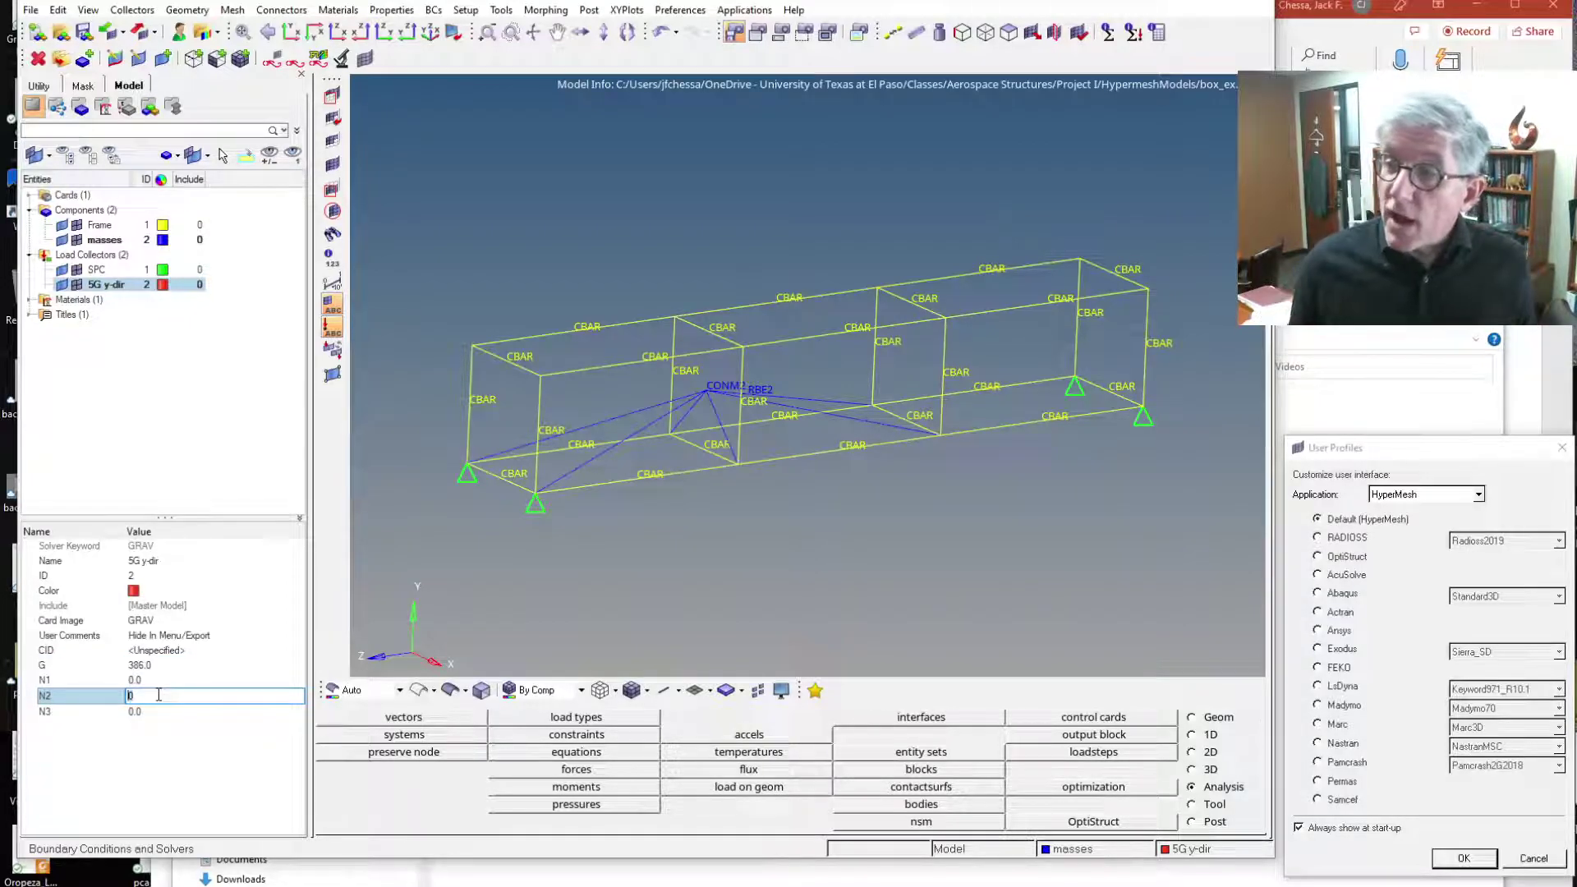
type("-5")
key("Return")
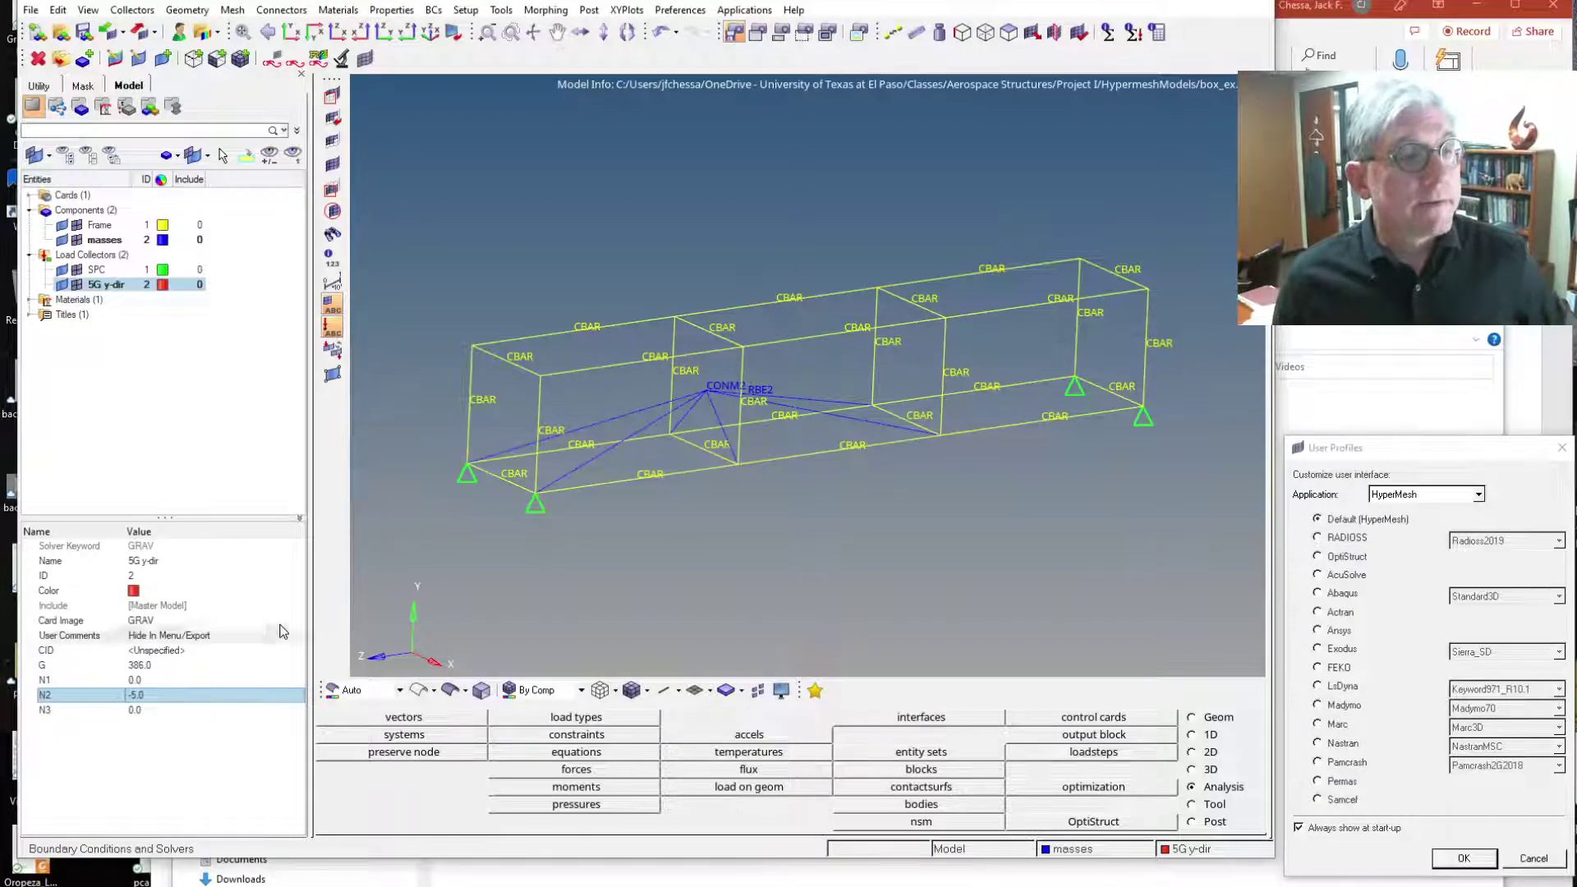
left_click(134, 454)
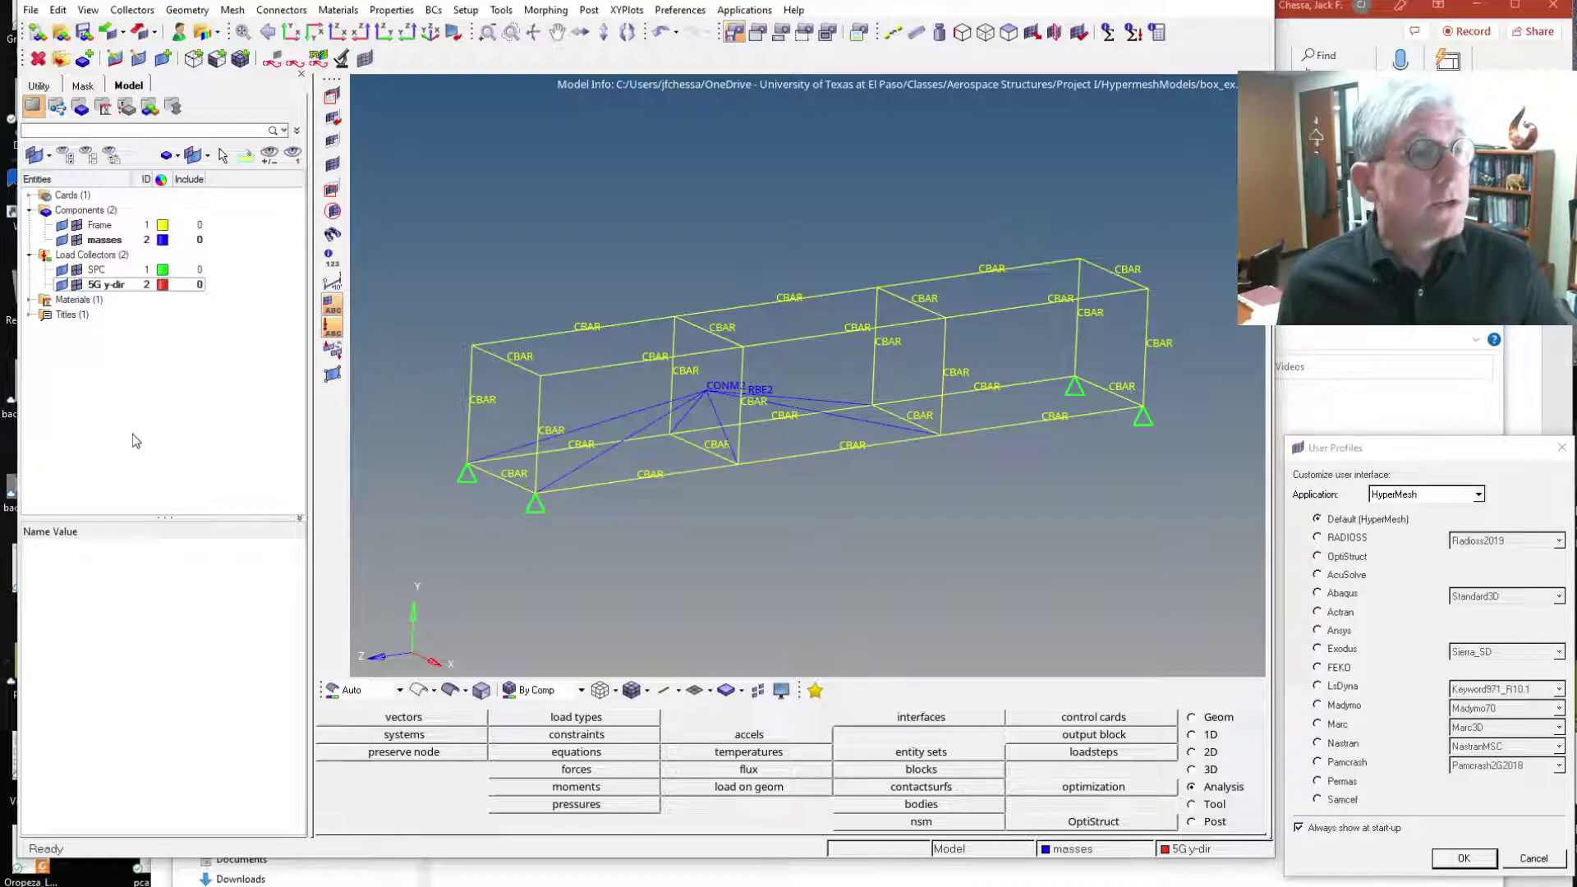
Duplicate the 5G y-dir load collector and rename the copy as 3G x-dir
left_click(107, 284)
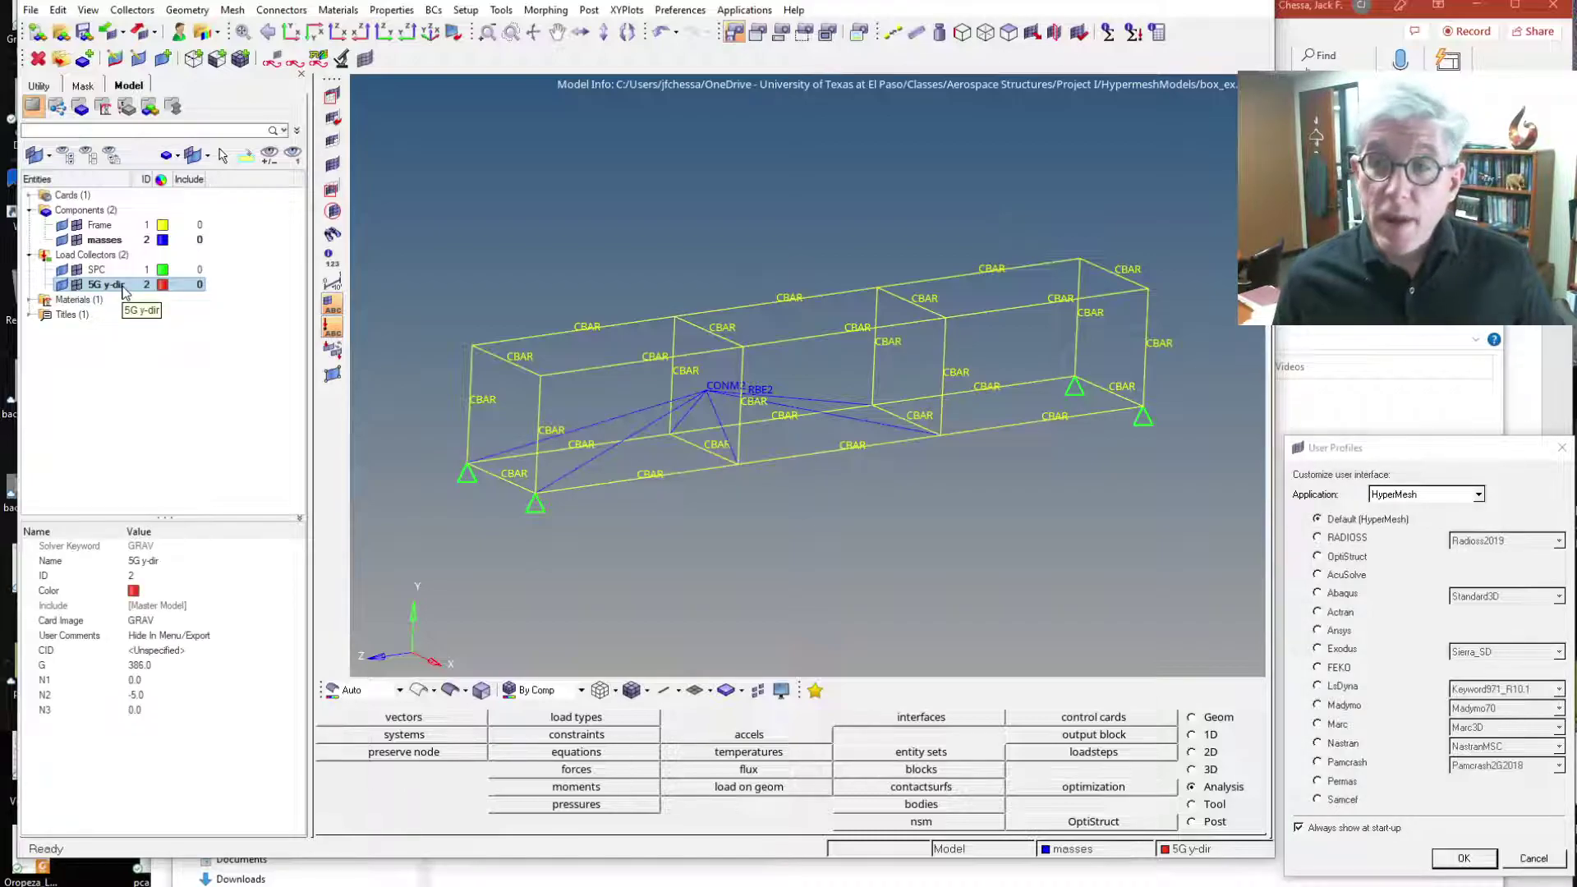
right_click(125, 291)
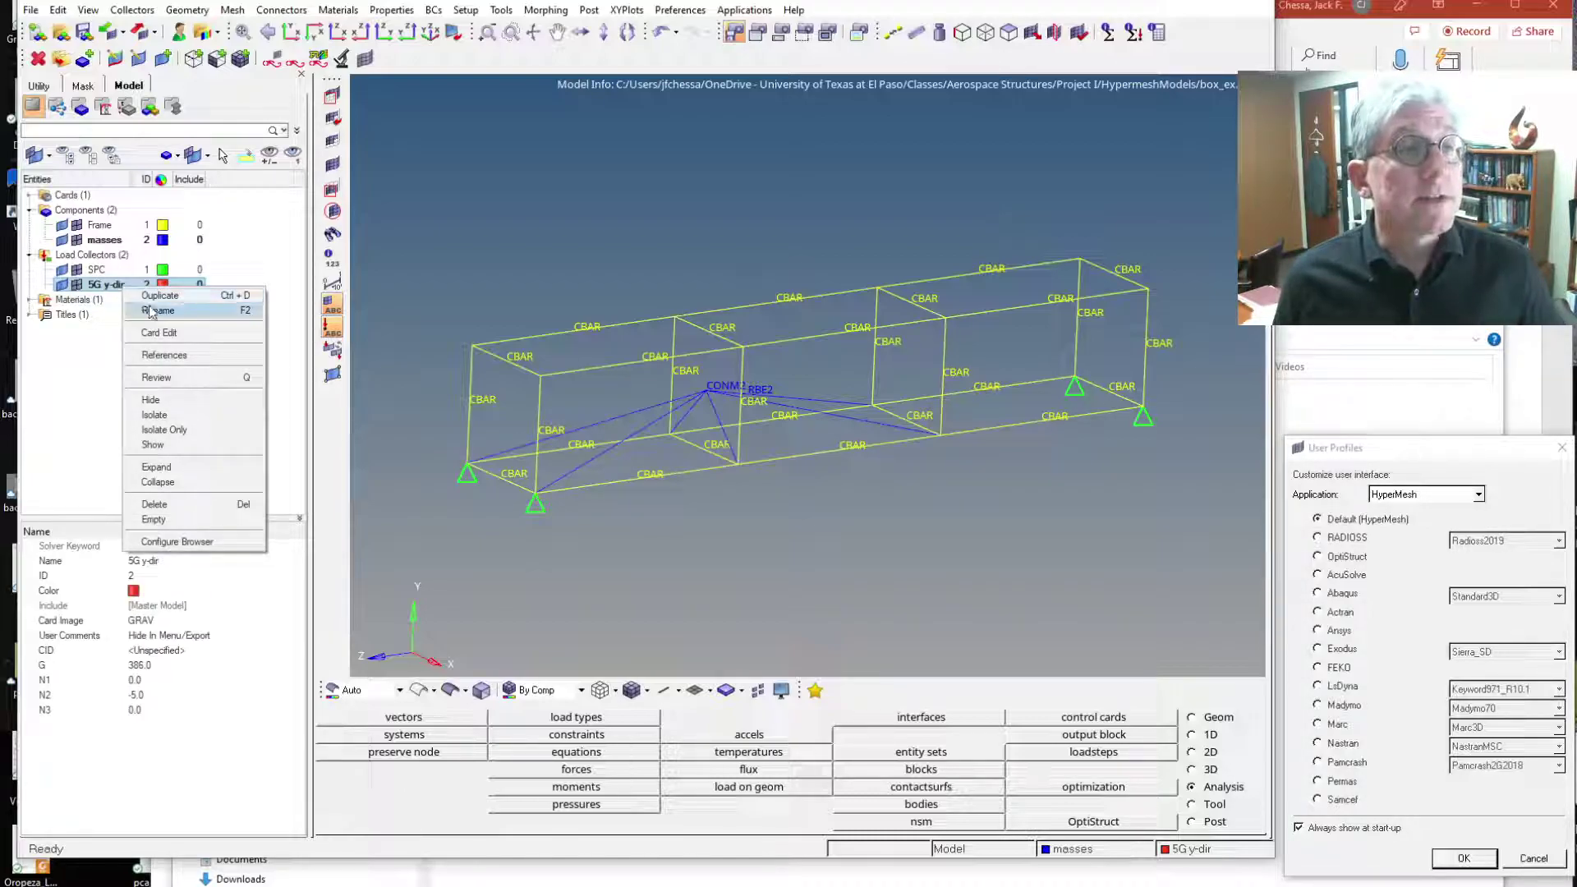
left_click(168, 296)
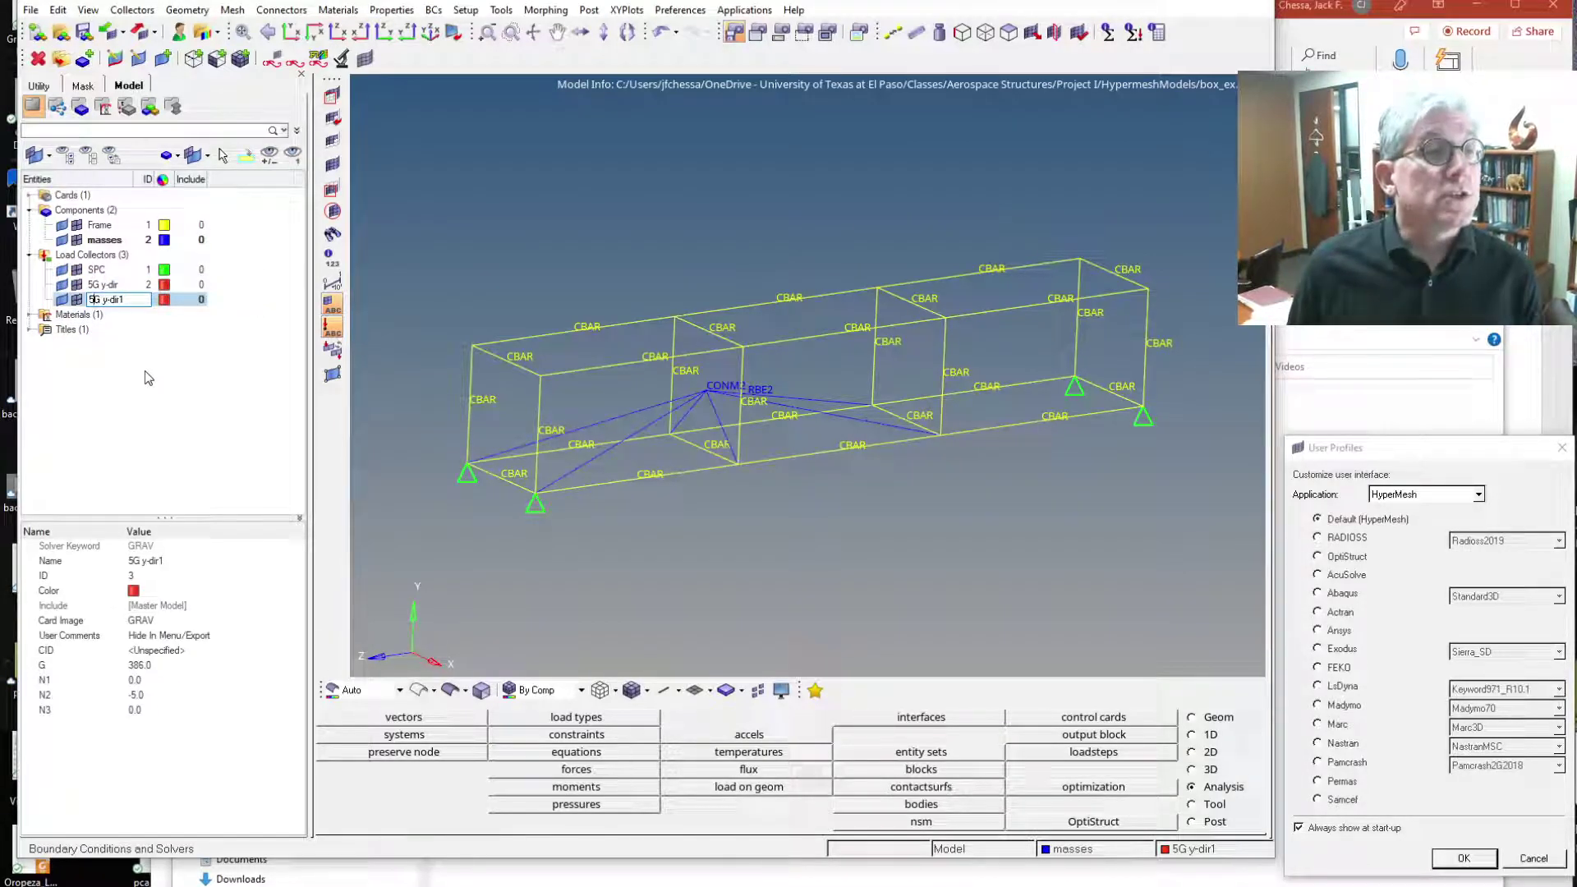
key("Delete")
type("3")
key("Right")
key("Right")
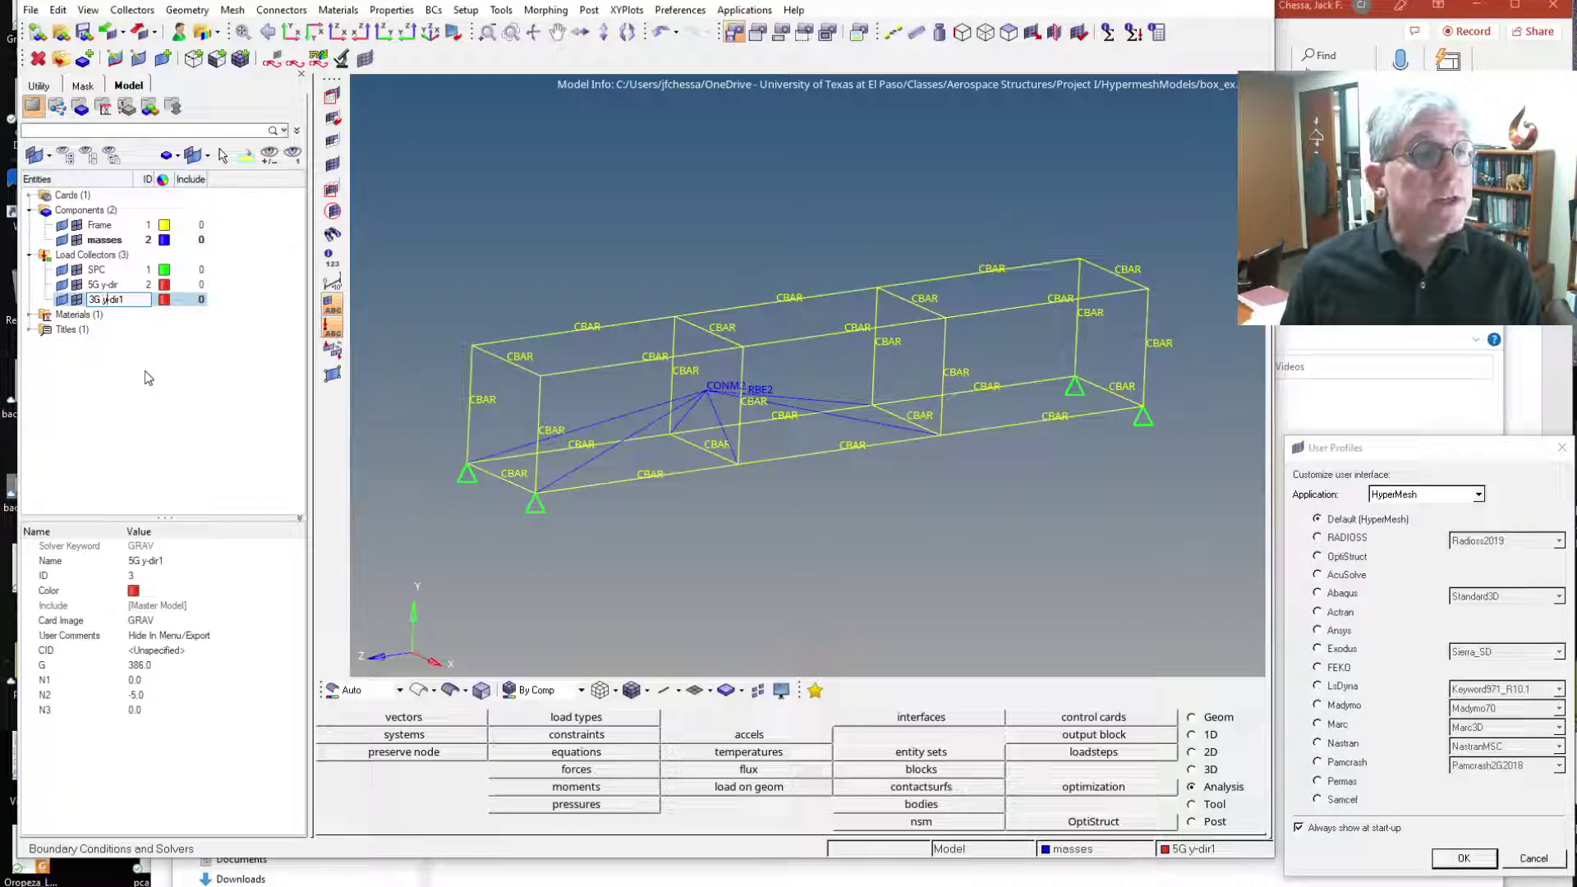
key("BackSpace")
key("BackSpace")
key("BackSpace")
key("BackSpace")
key("BackSpace")
key("BackSpace")
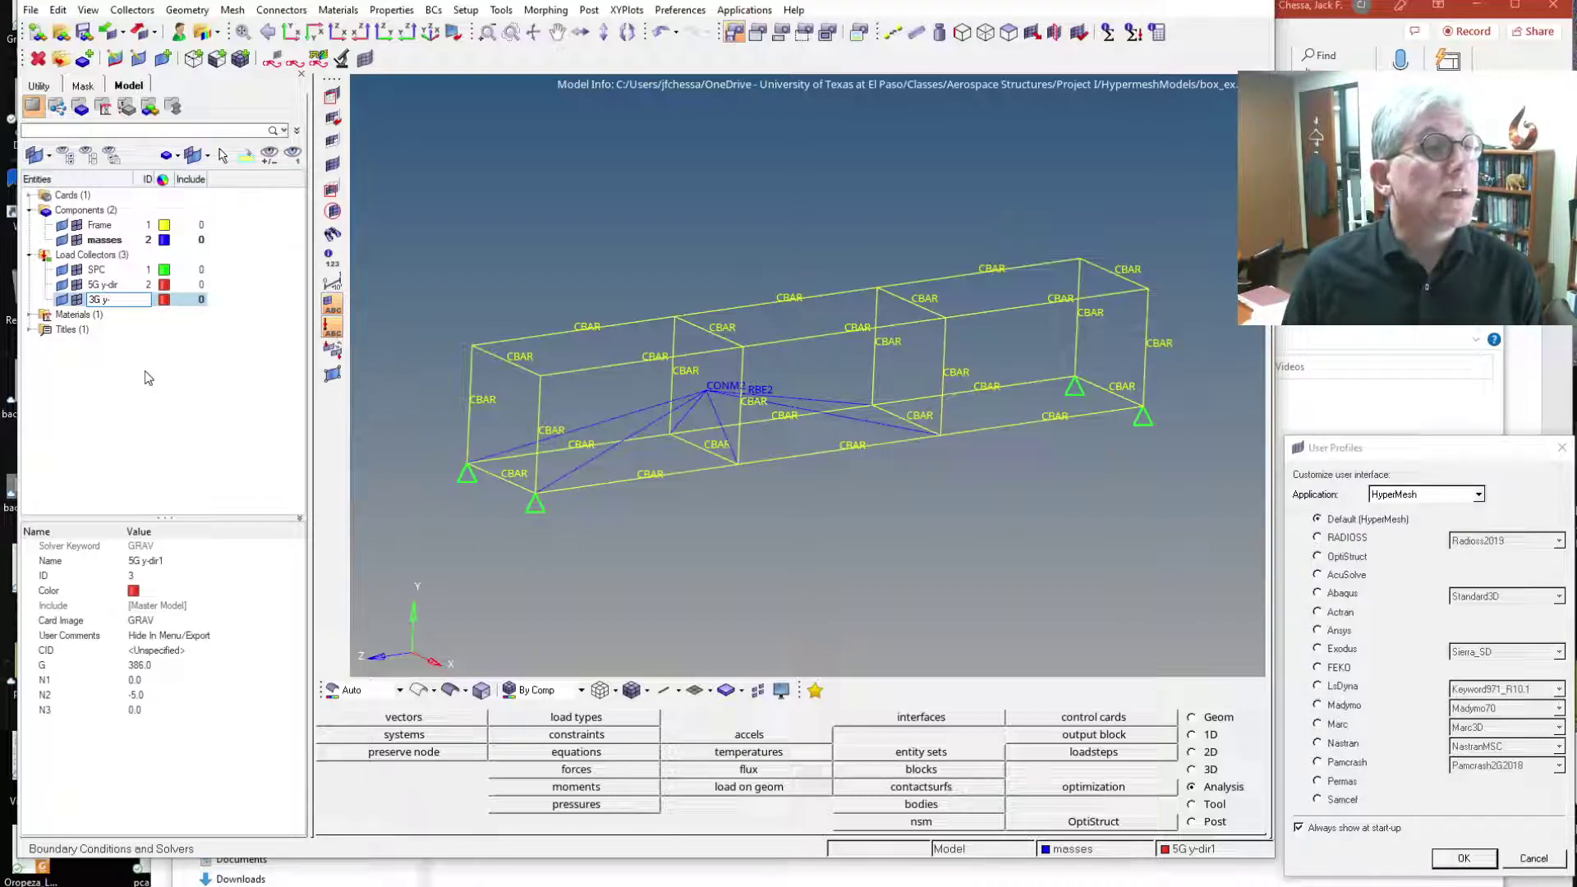
type("x-dir")
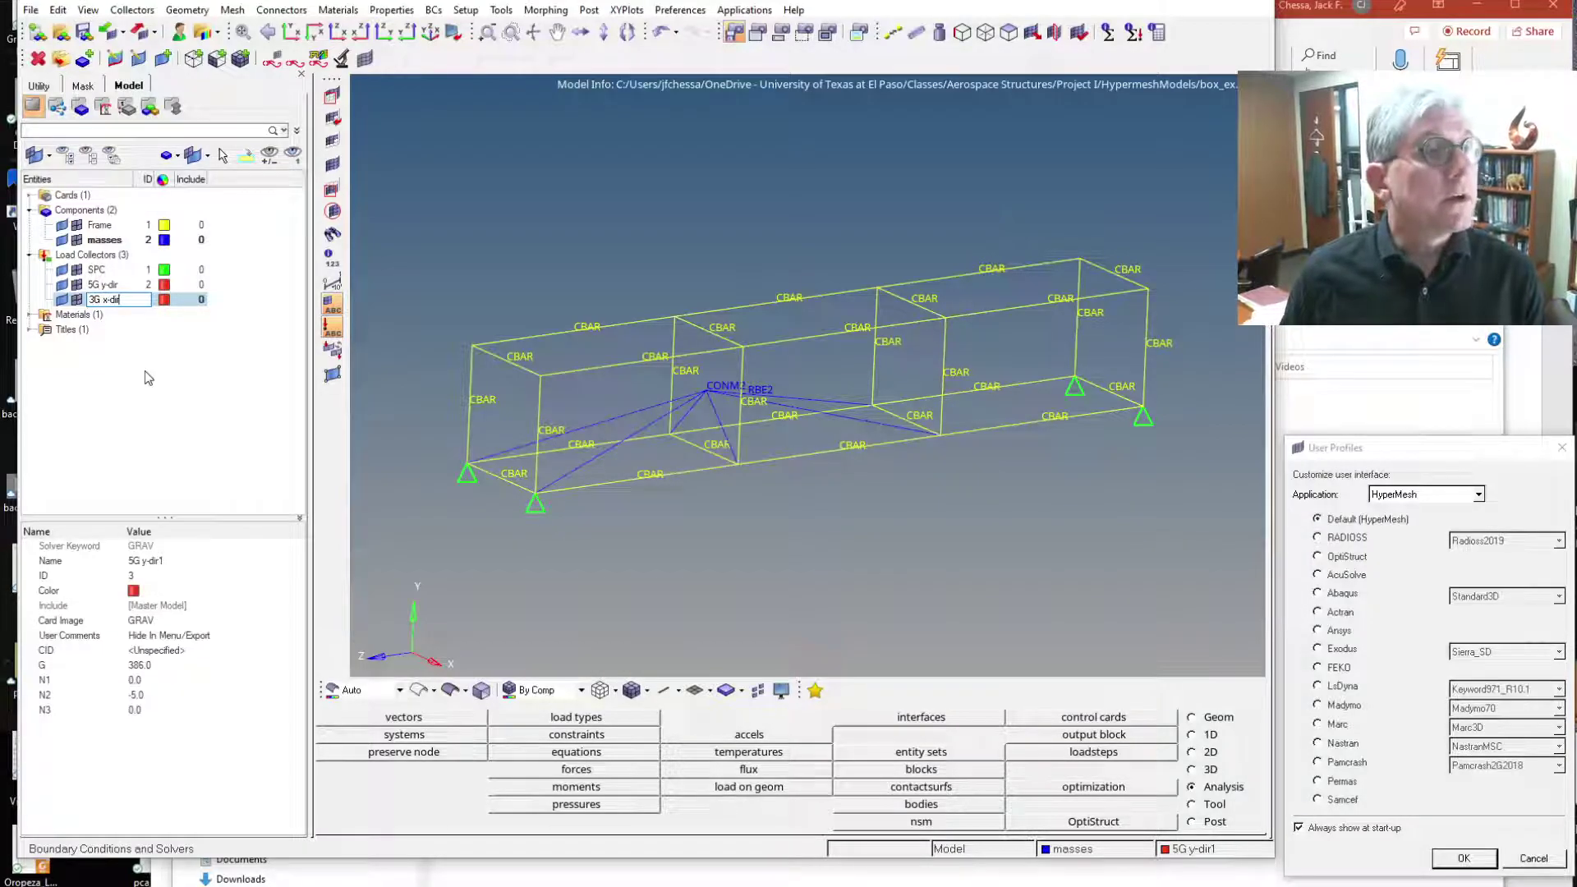
key("Return")
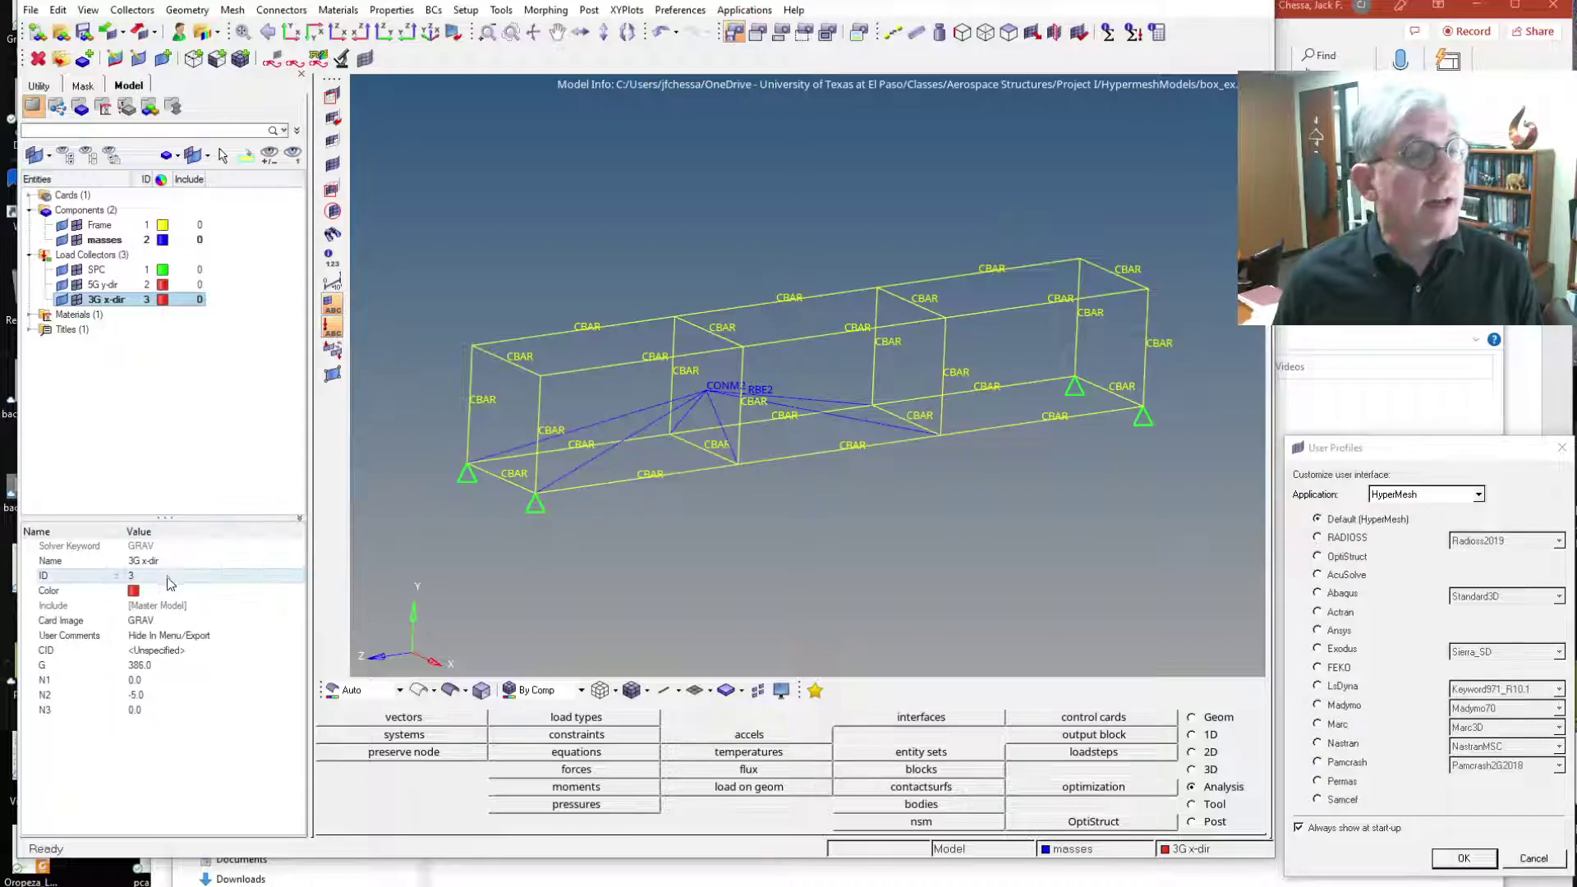
Set the 3G x-dir gravity load's N2 component to 0 and N1 to 3, and color the collector pink
left_click(149, 695)
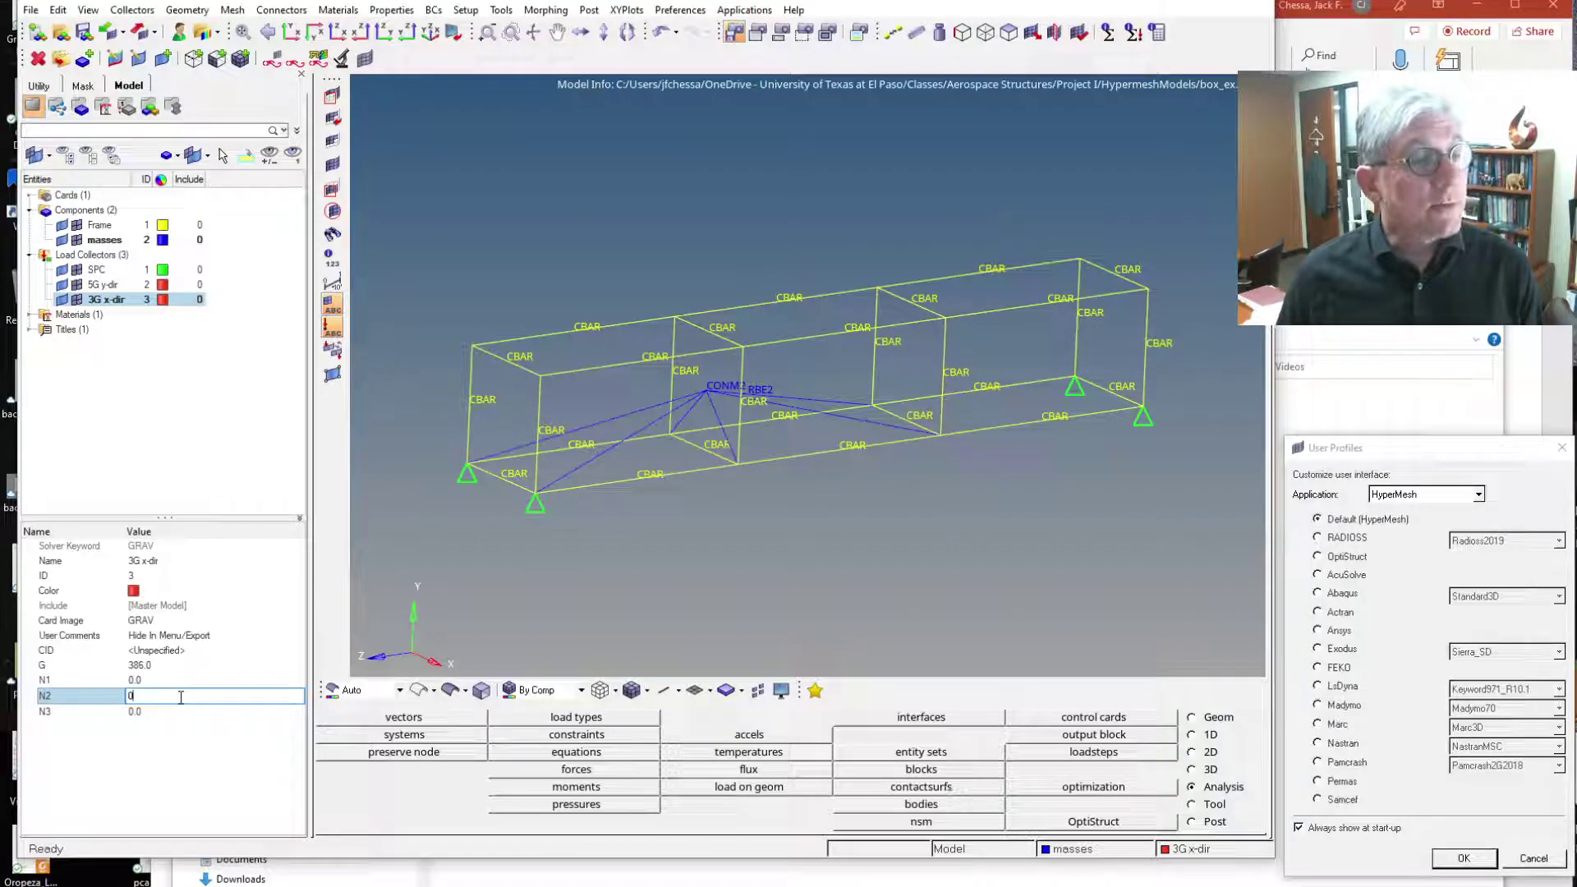
left_click(182, 682)
type("3")
key("Return")
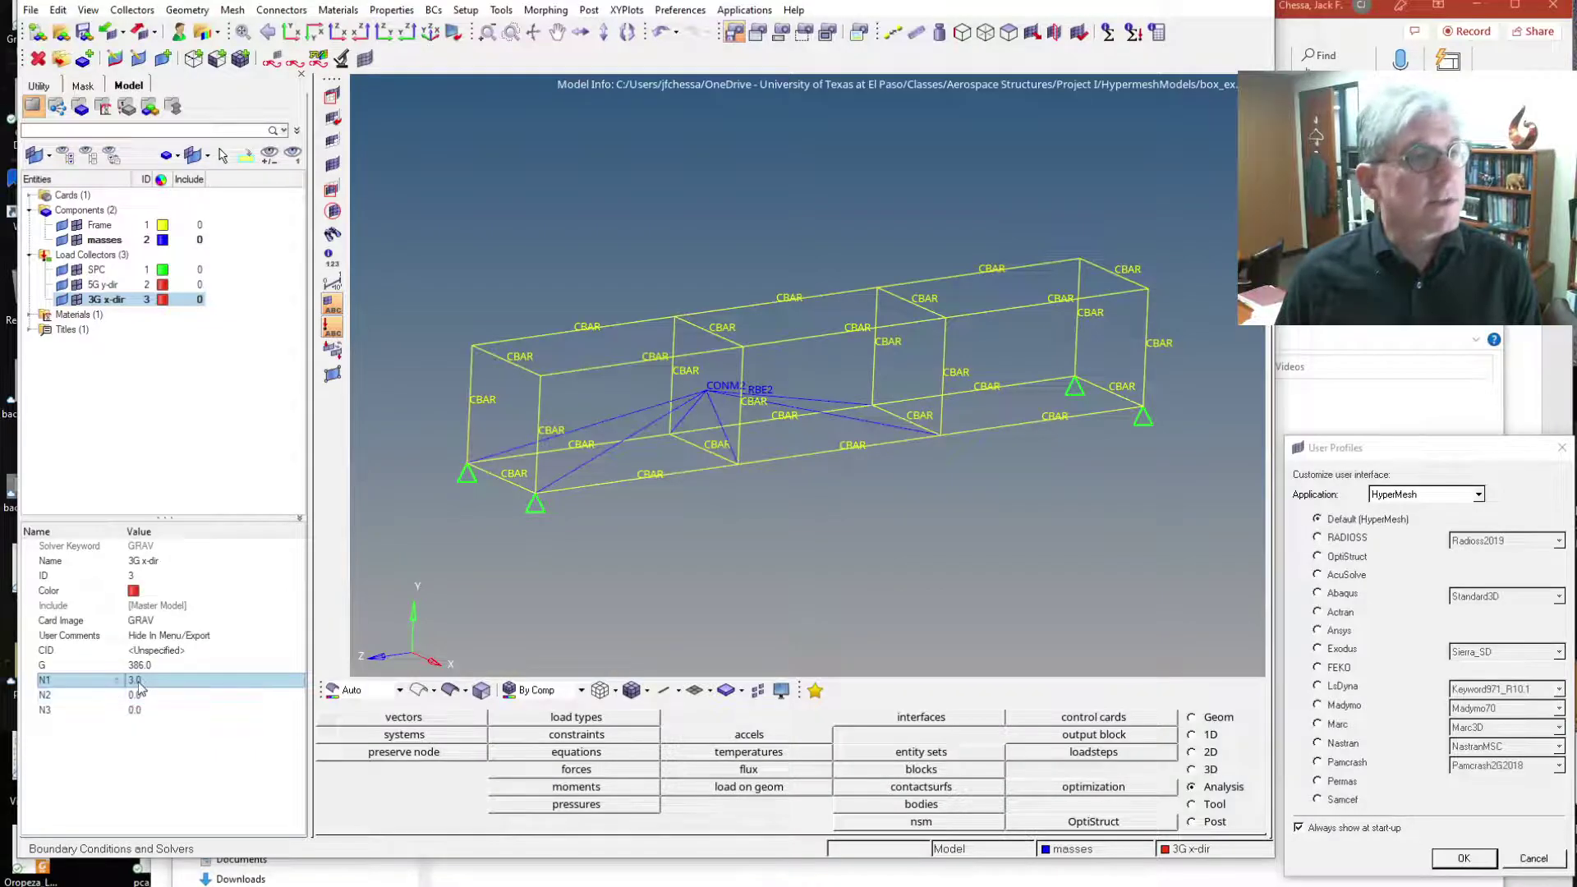
left_click(190, 437)
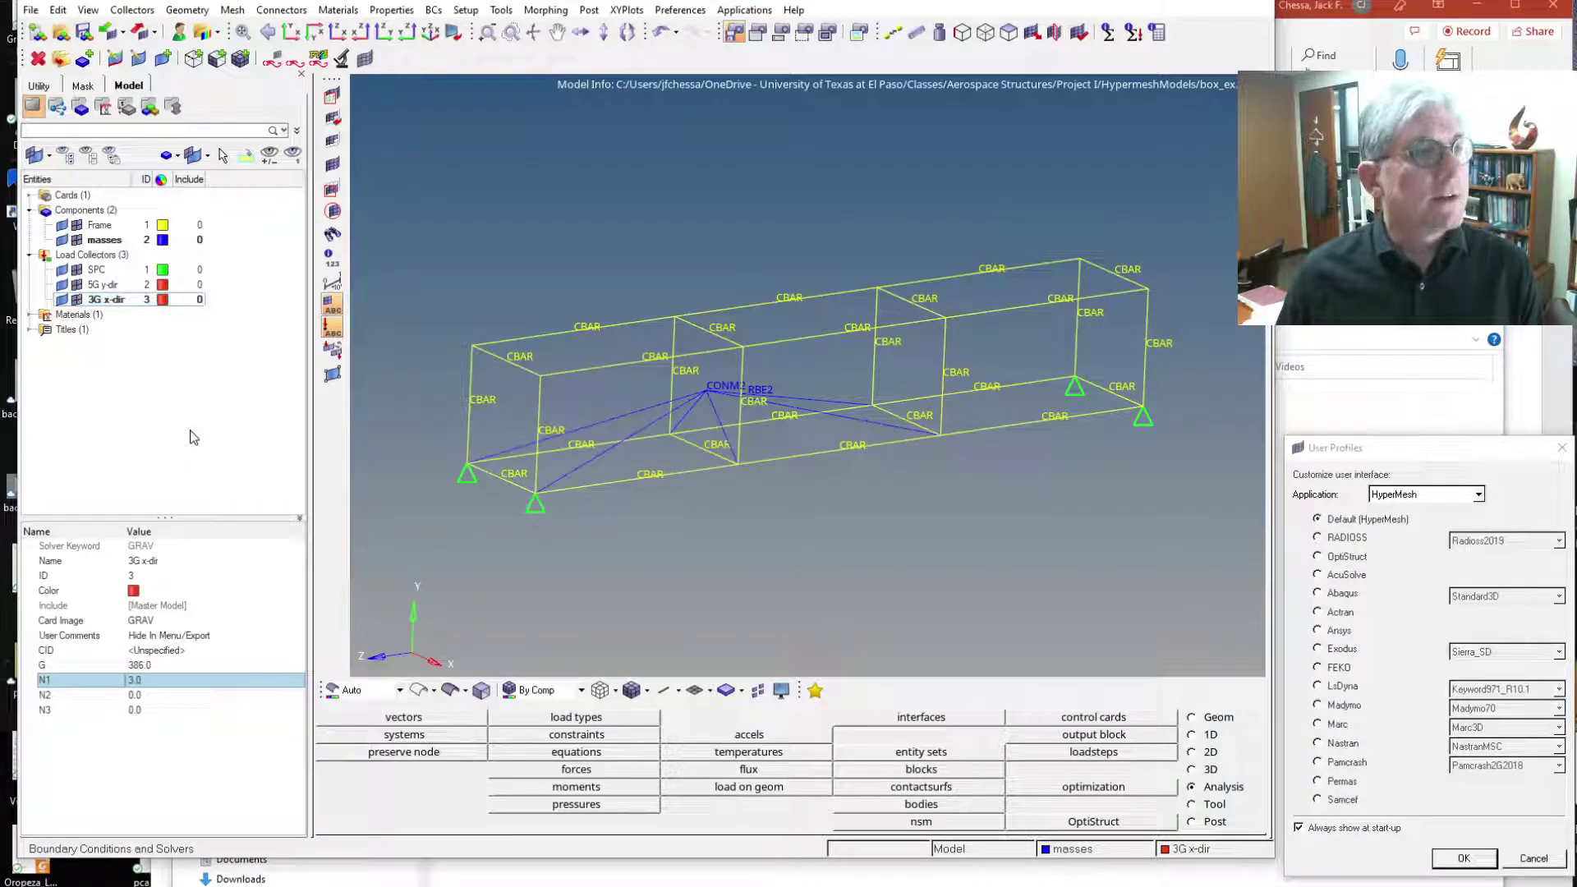
left_click(161, 299)
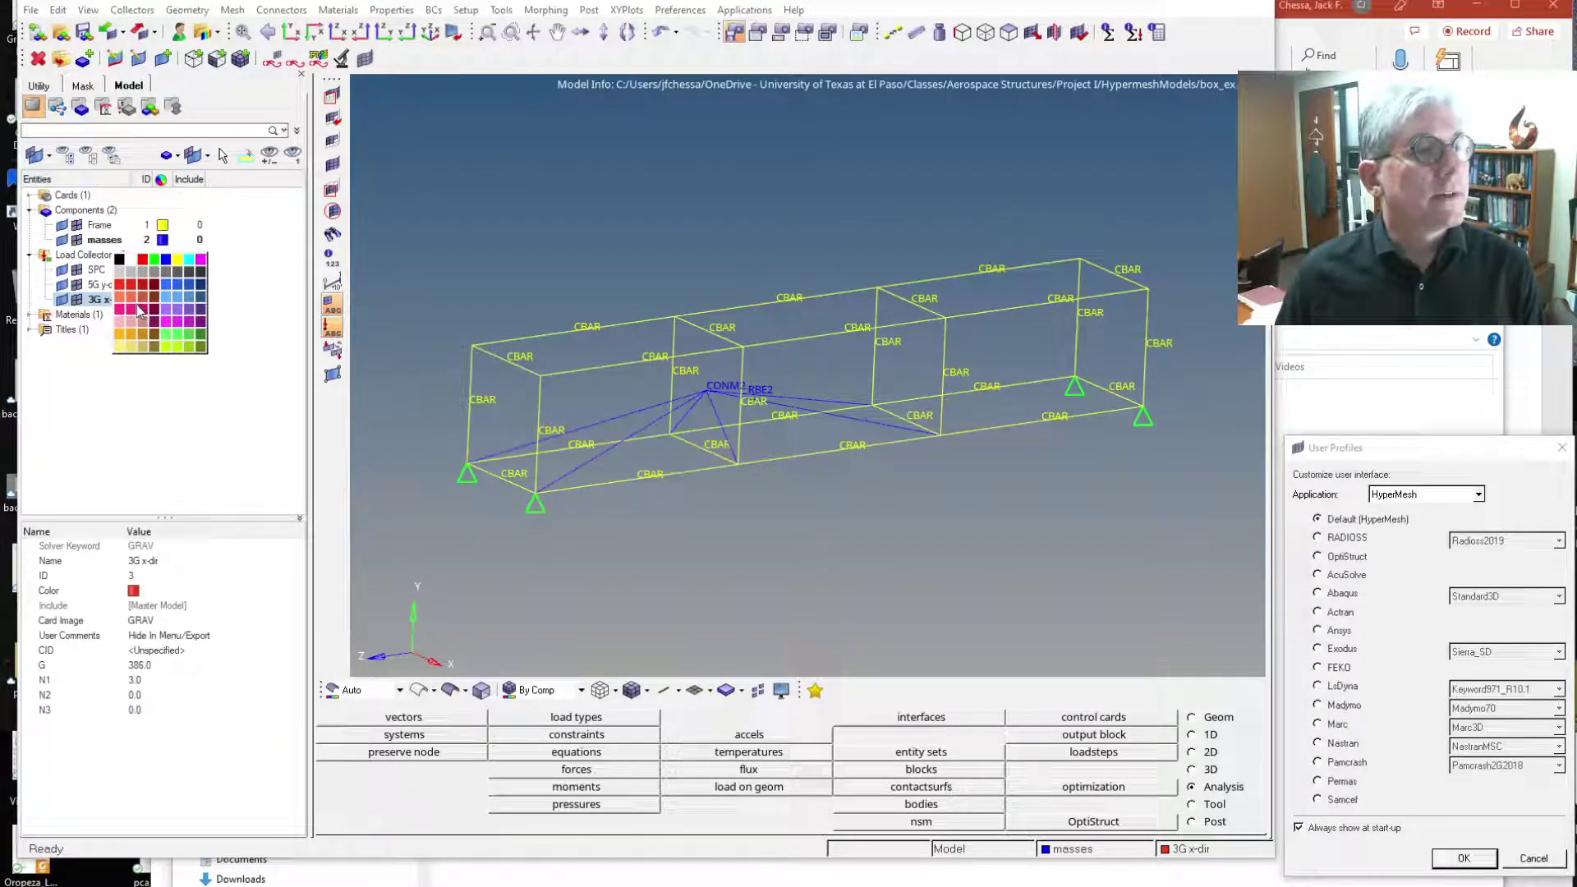
left_click(131, 310)
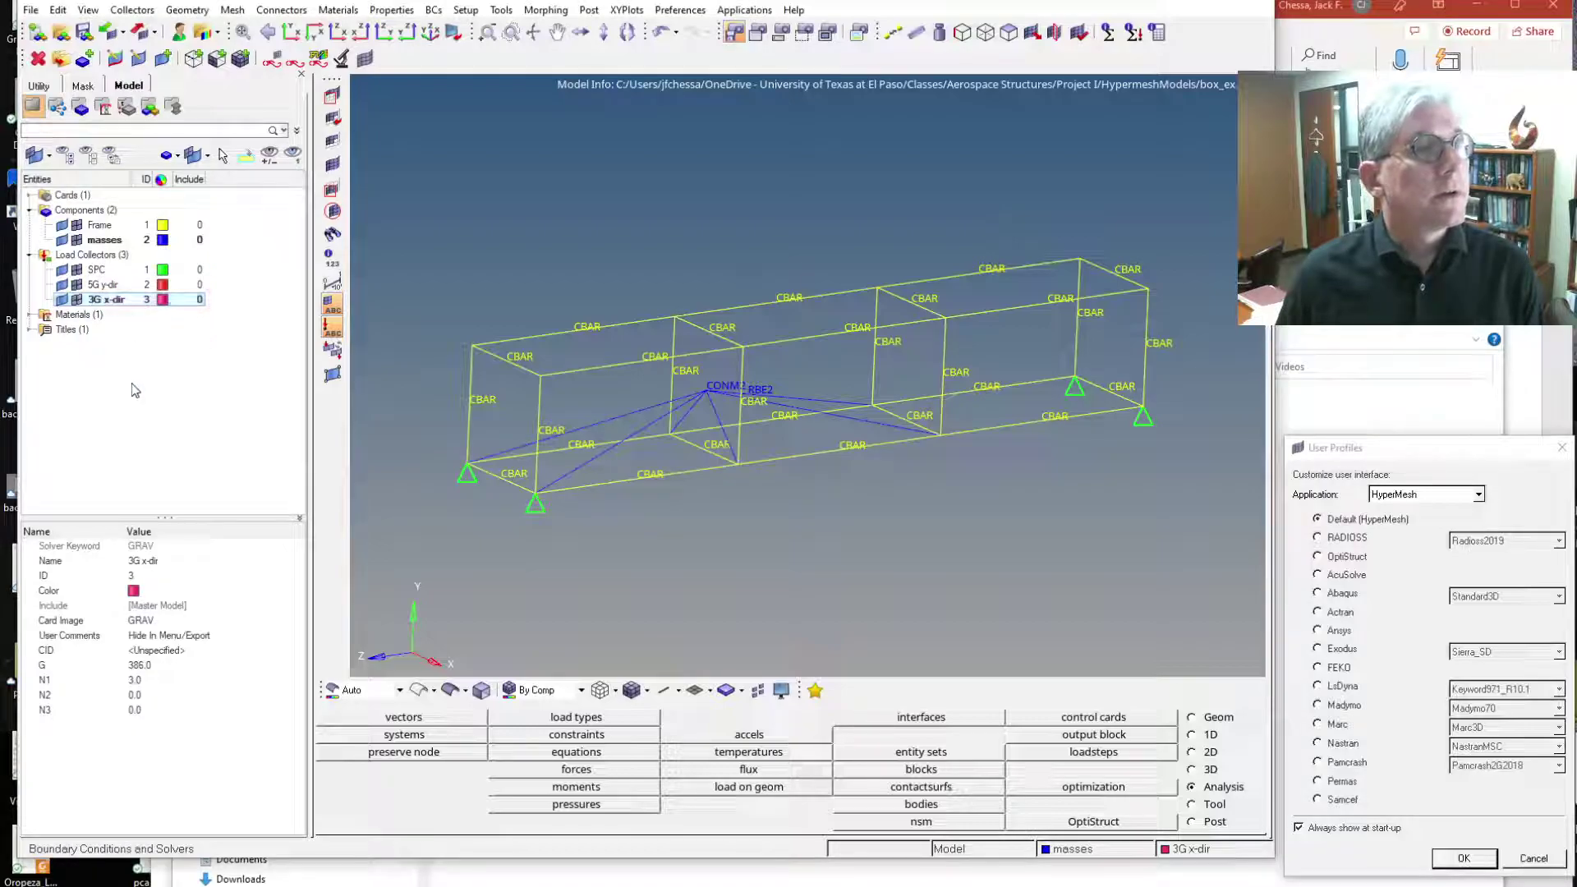
Duplicate the 3G x-dir load collector and rename the copy as 3G z-dir
right_click(119, 304)
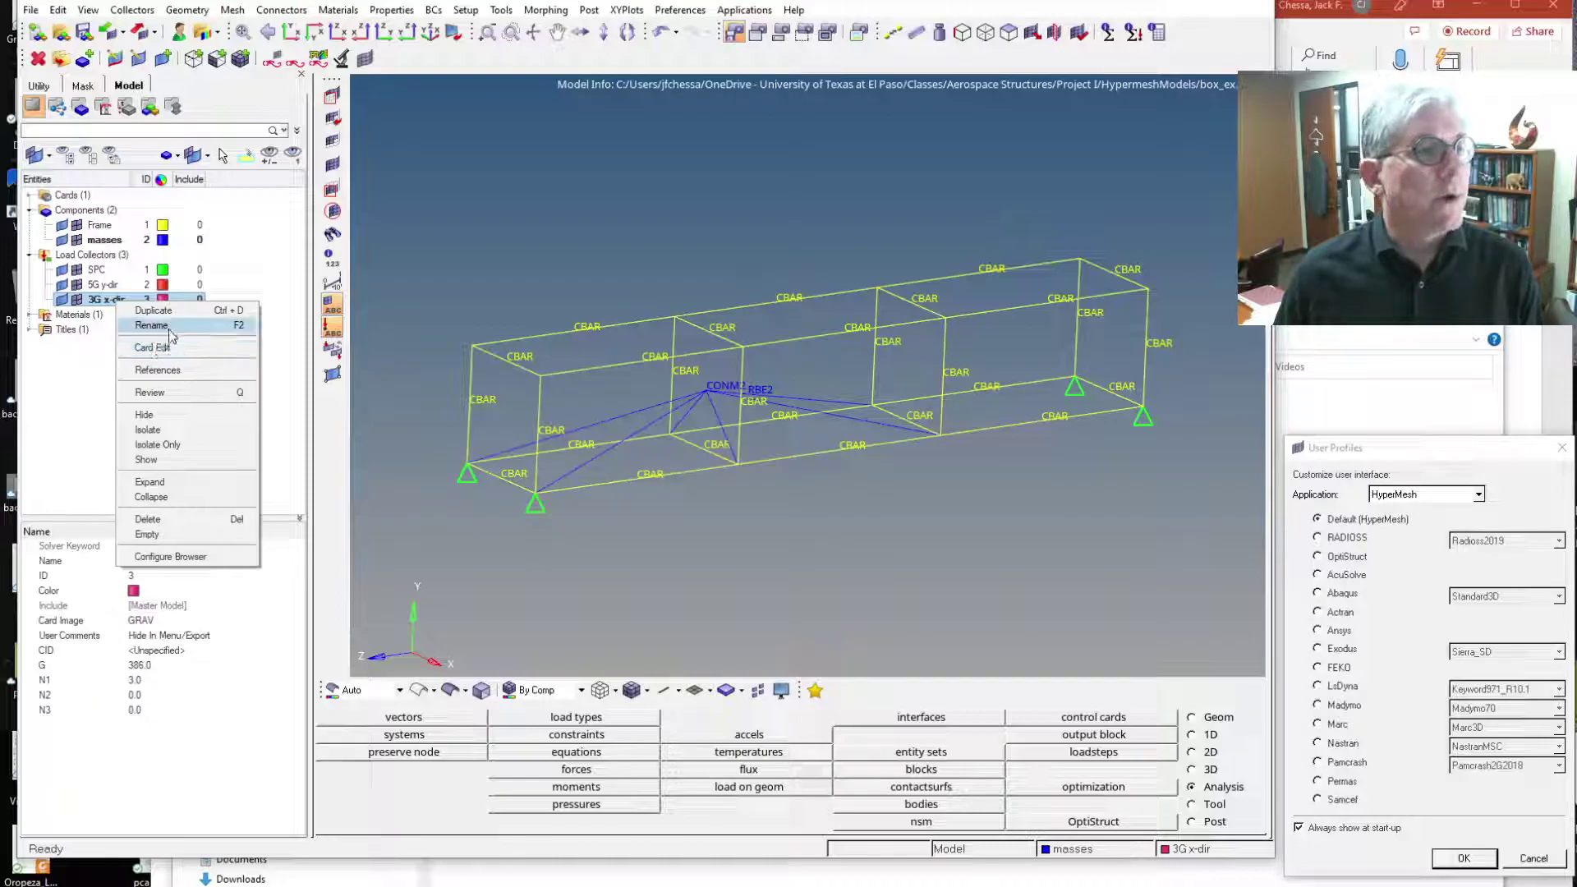
left_click(174, 311)
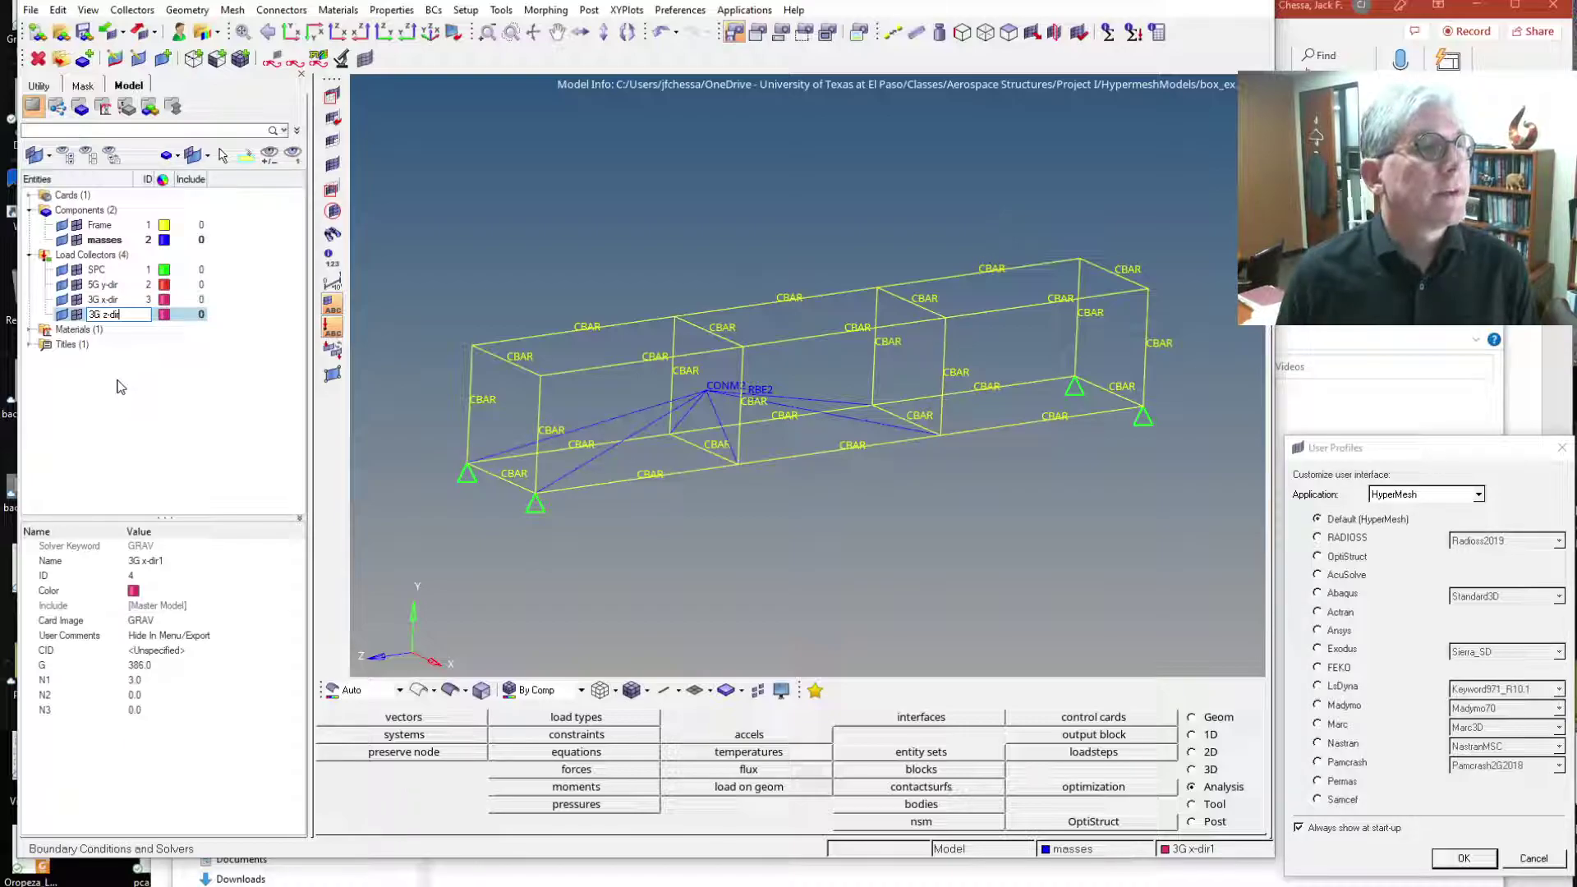
key("Return")
Set the 3G z-dir gravity load's N1 component to 0 and its N3 component to 3
left_click(144, 681)
left_click(144, 681)
key("BackSpace")
key("BackSpace")
key("BackSpace")
type("0")
double_click(147, 711)
type("2")
key("BackSpace")
type("3")
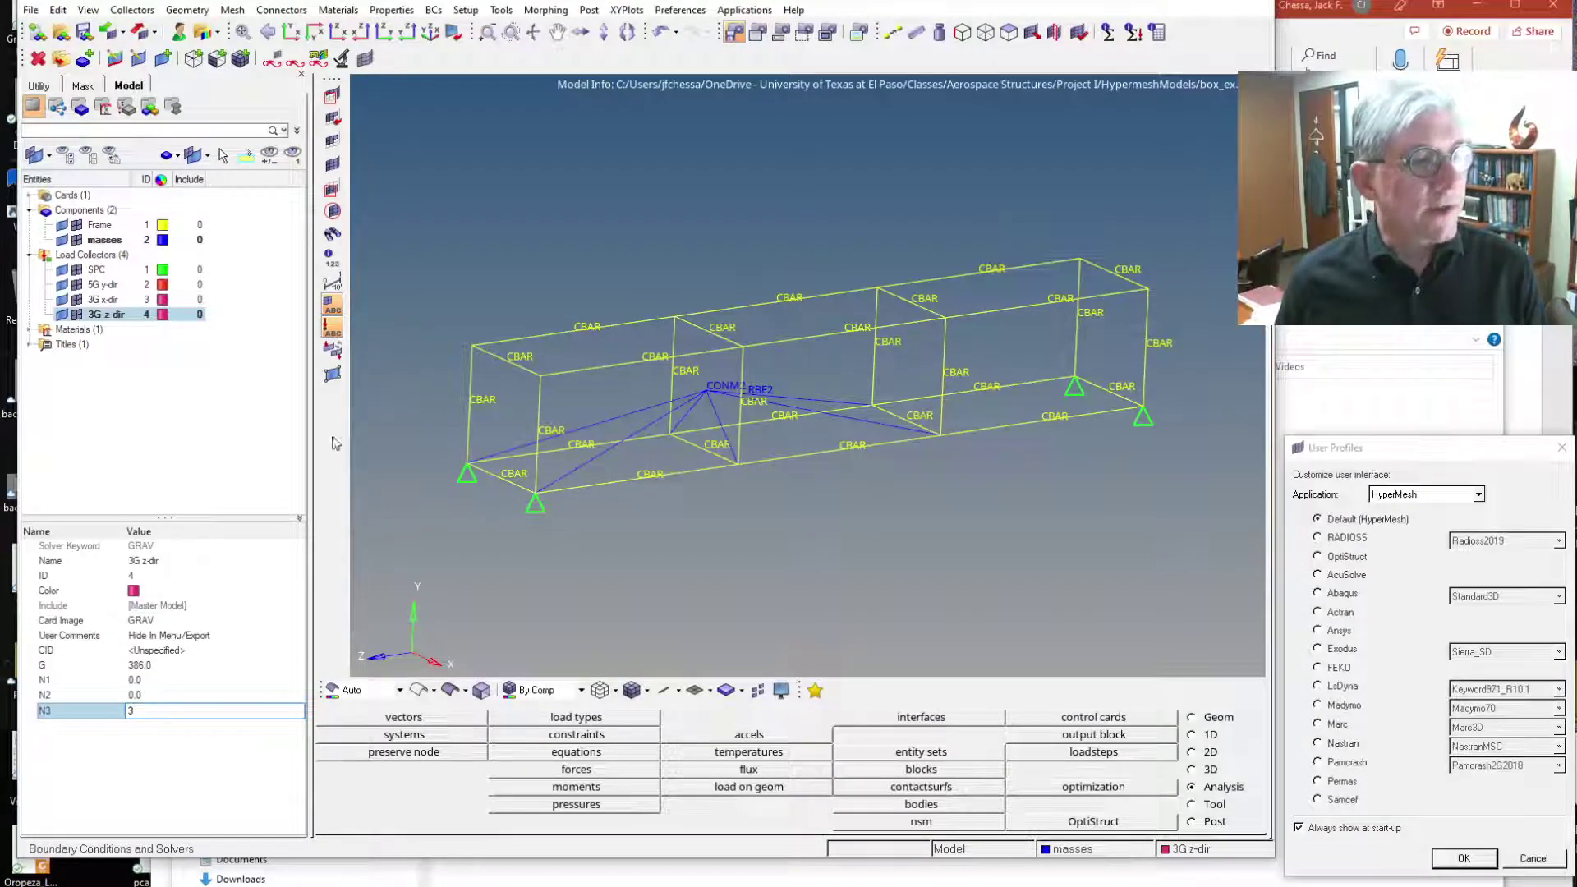
key("Return")
left_click(167, 438)
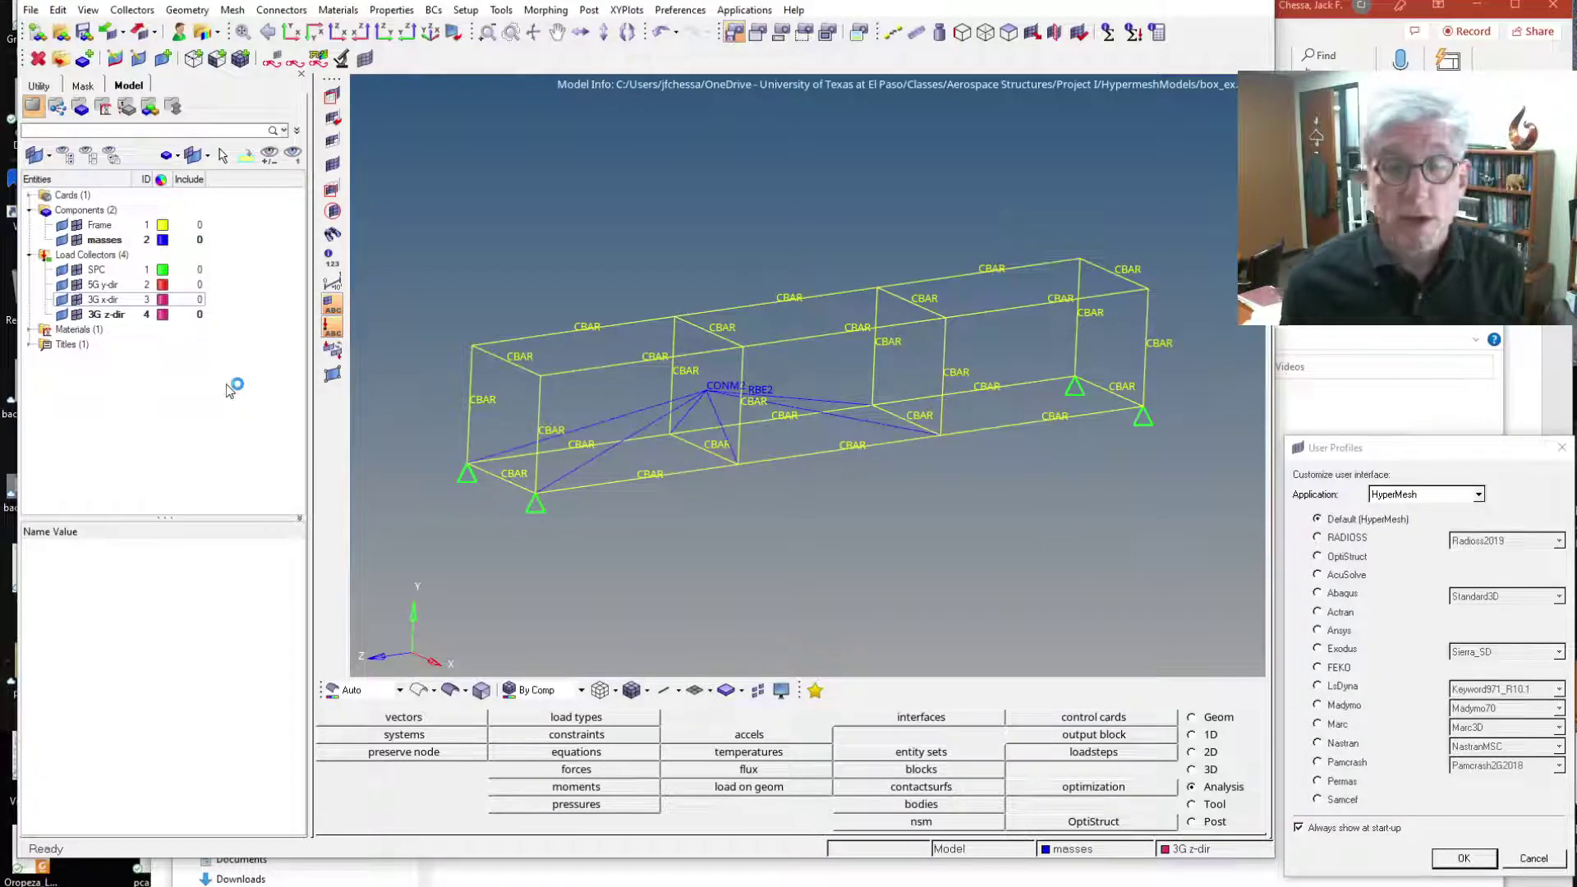
right_click(82, 396)
mouse_move(115, 400)
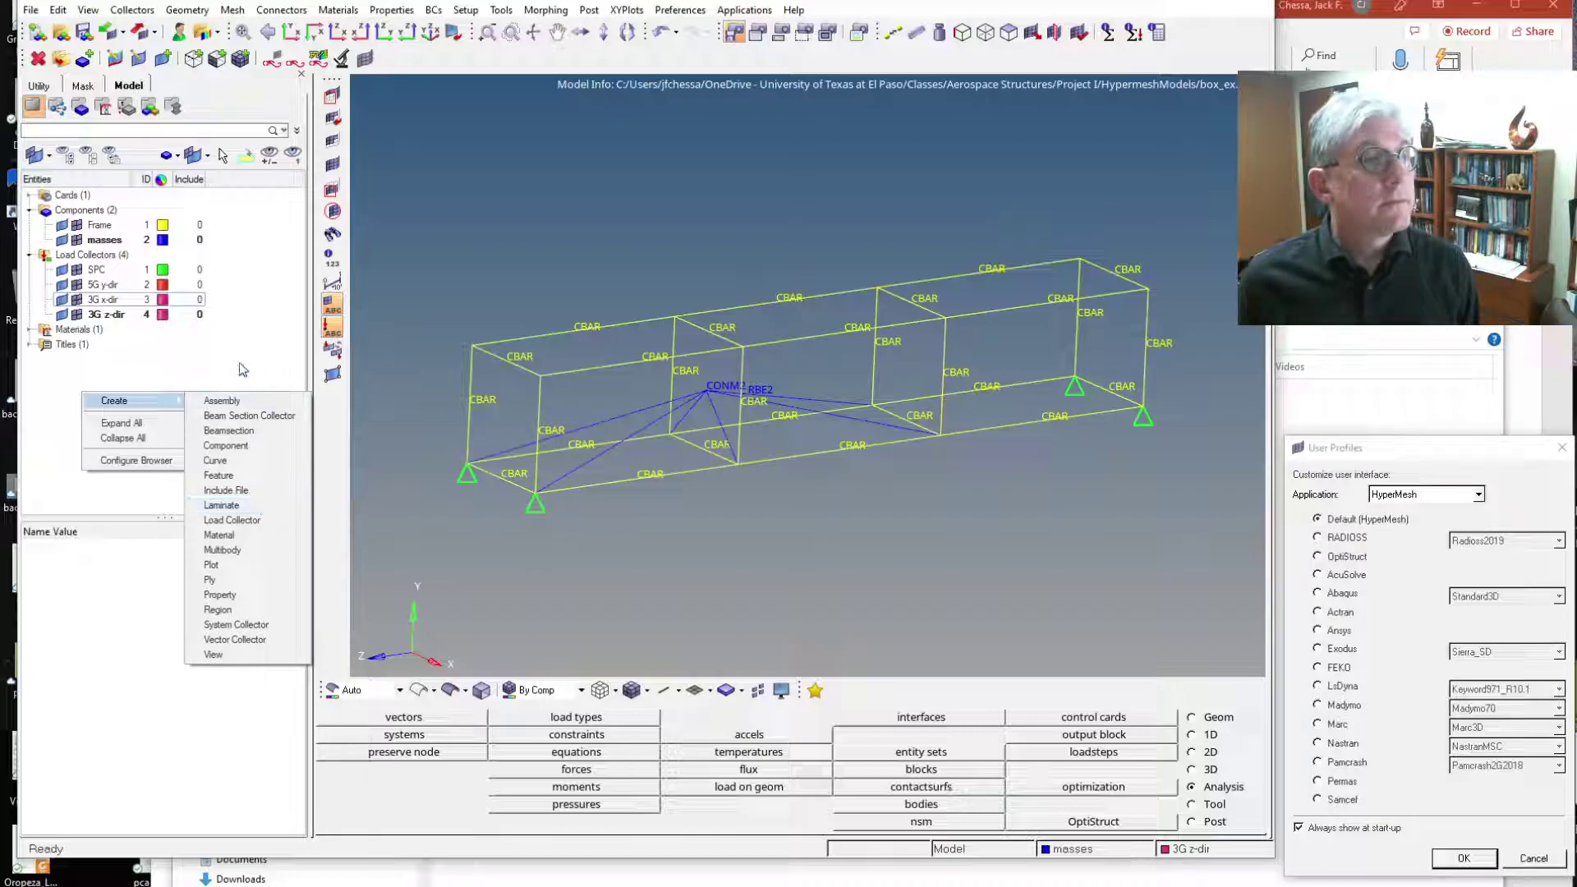
left_click(214, 376)
right_click(105, 409)
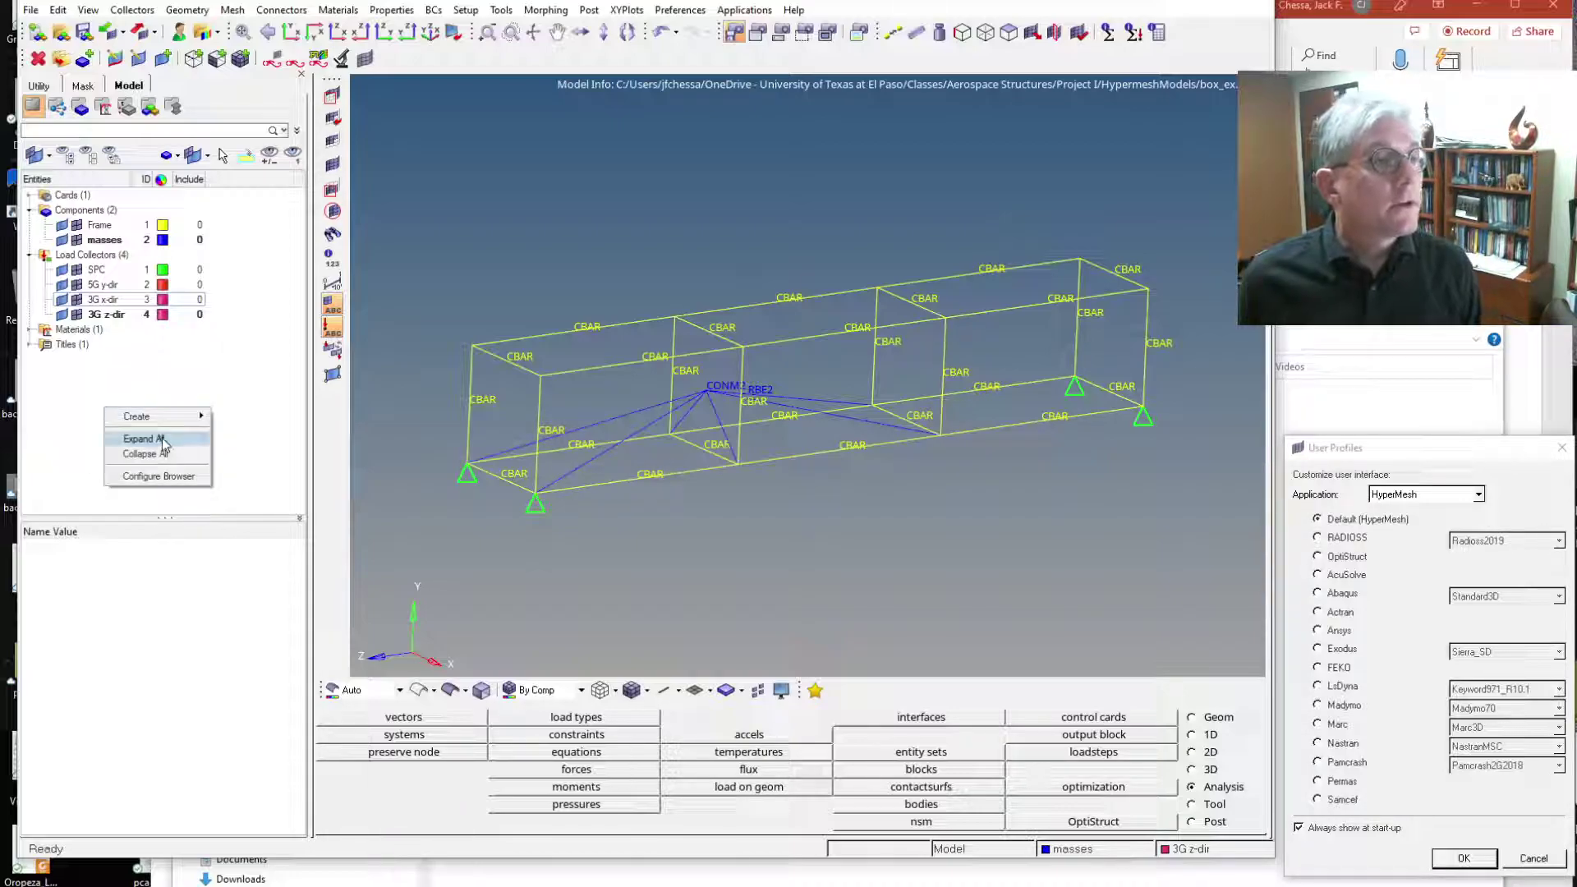
mouse_move(183, 423)
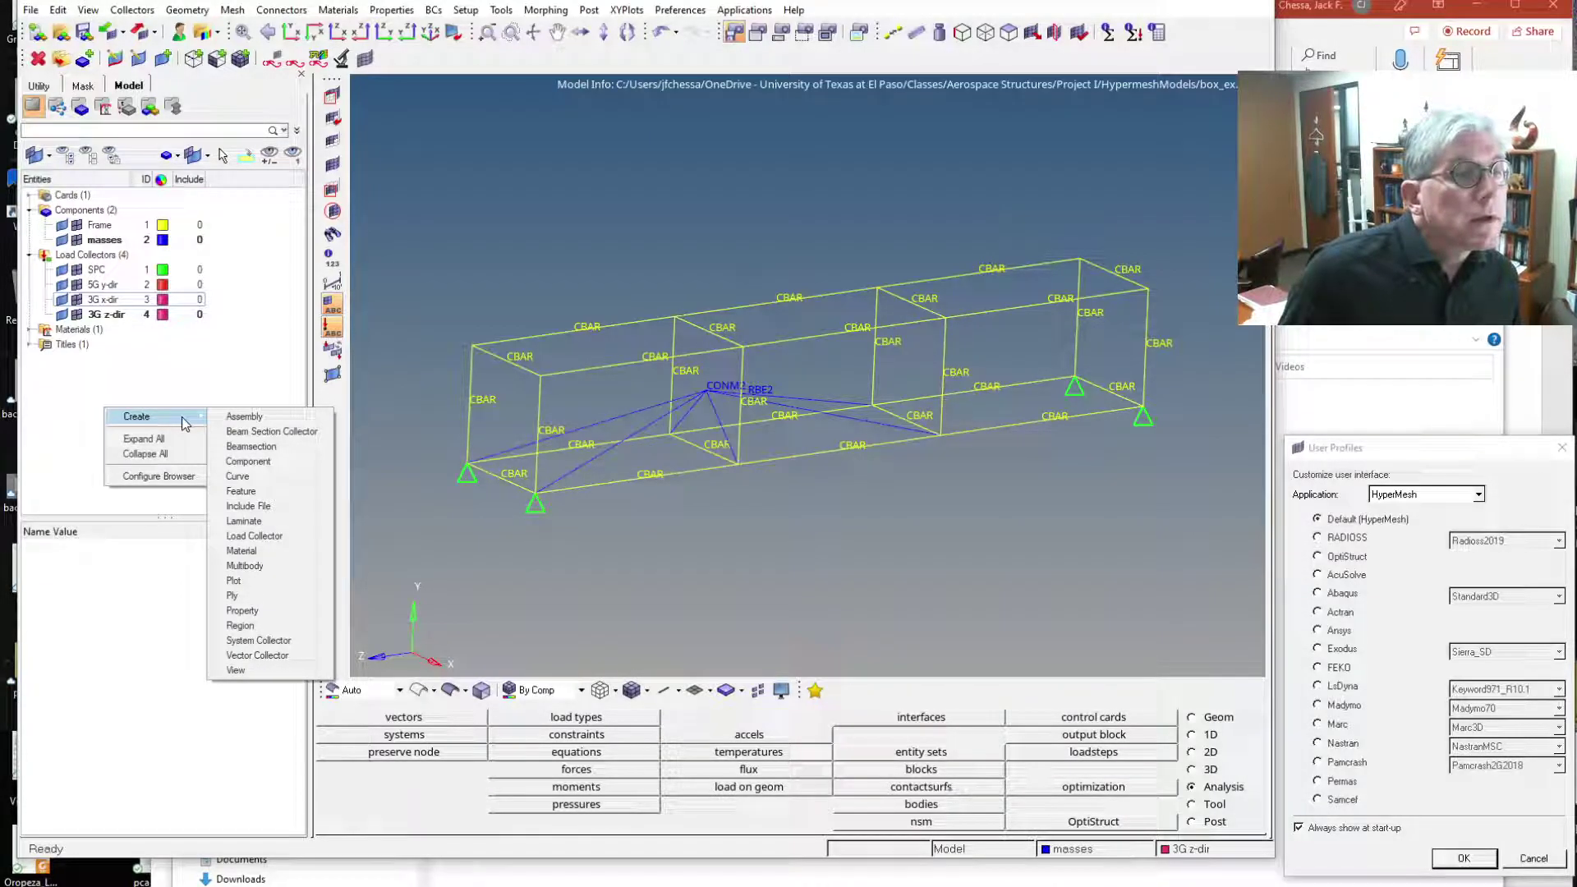
left_click(232, 359)
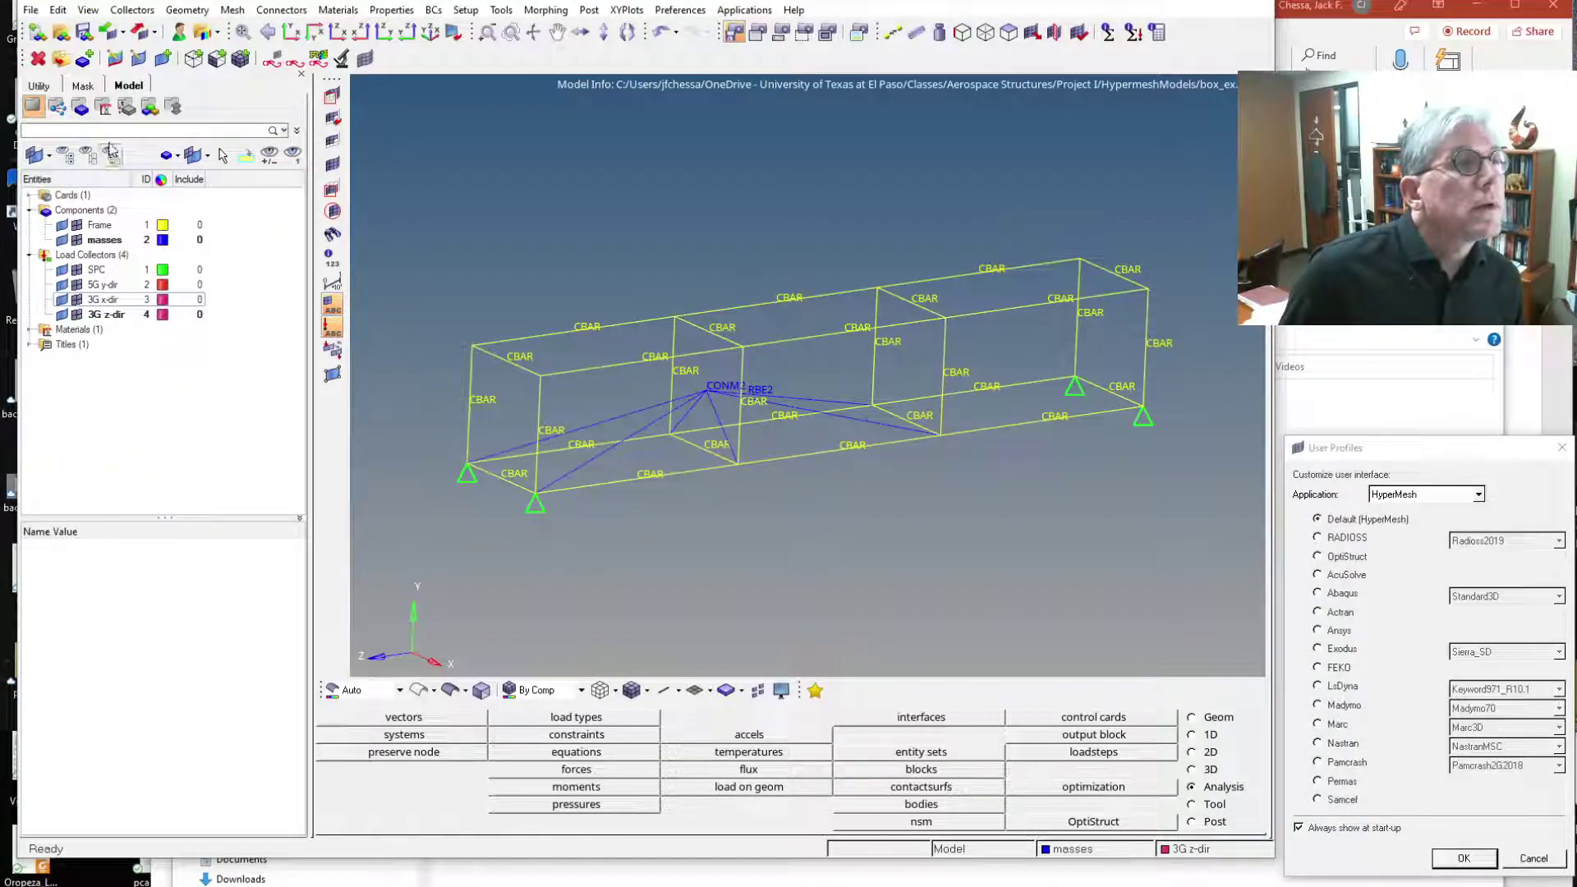
left_click(129, 89)
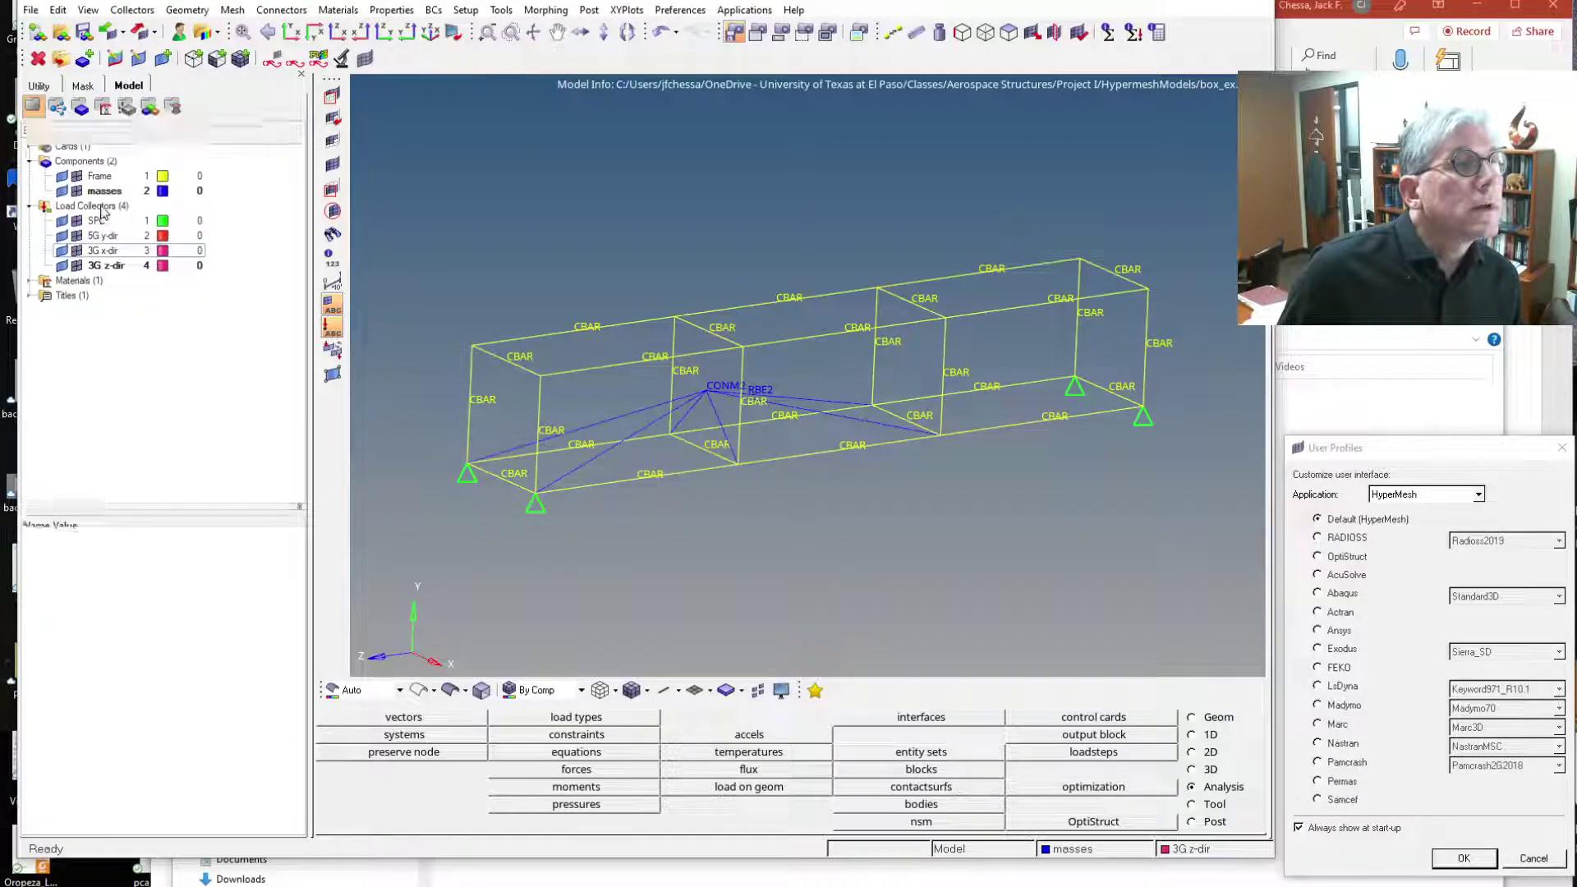
right_click(91, 374)
mouse_move(123, 380)
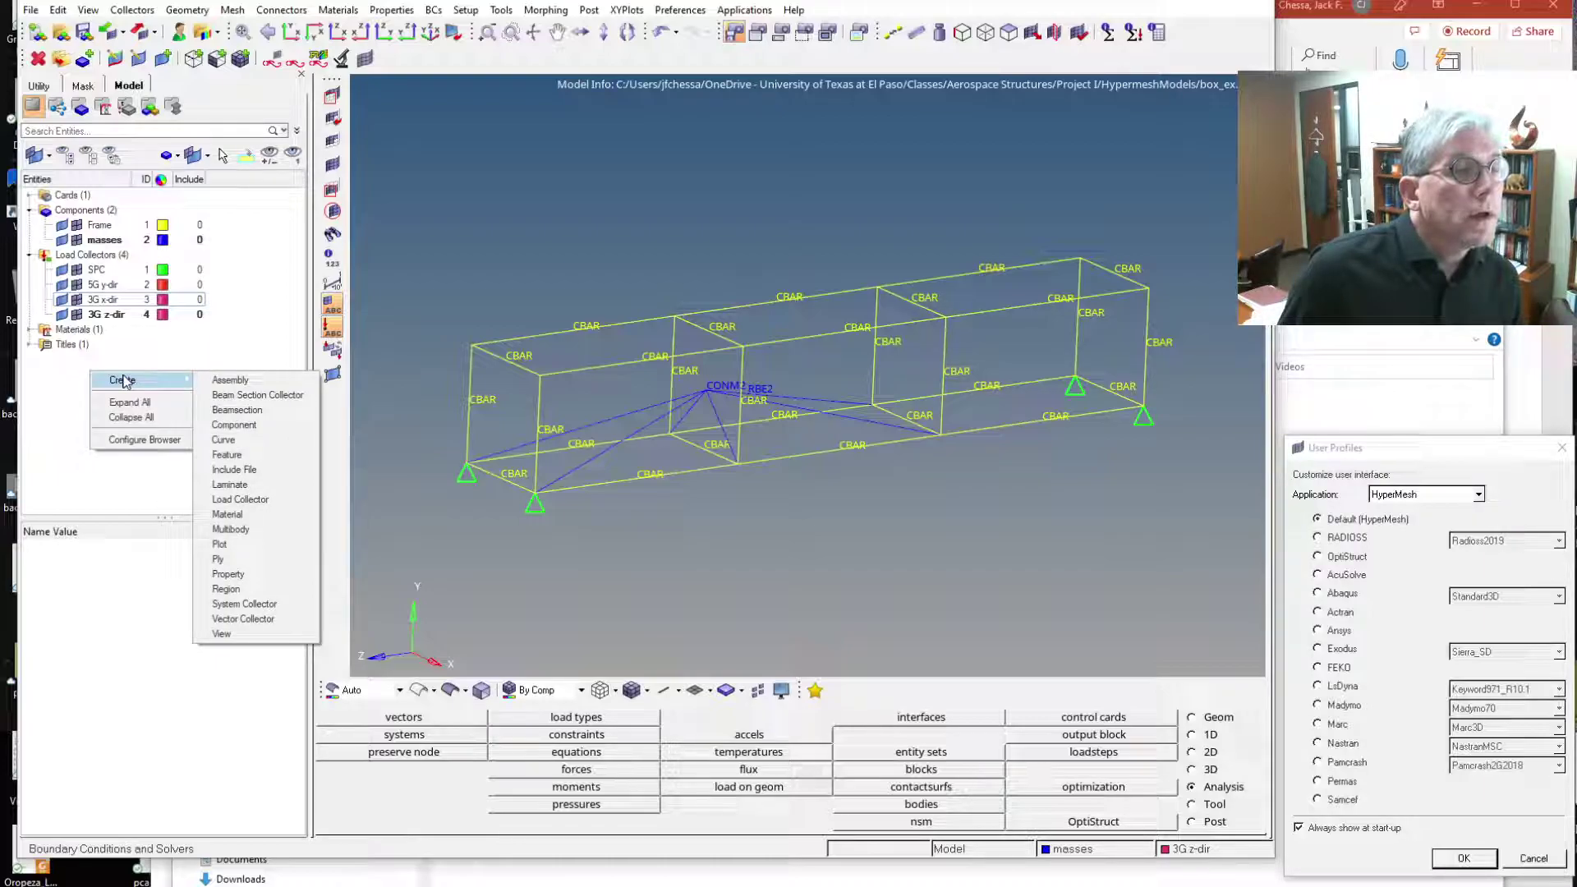
left_click(223, 351)
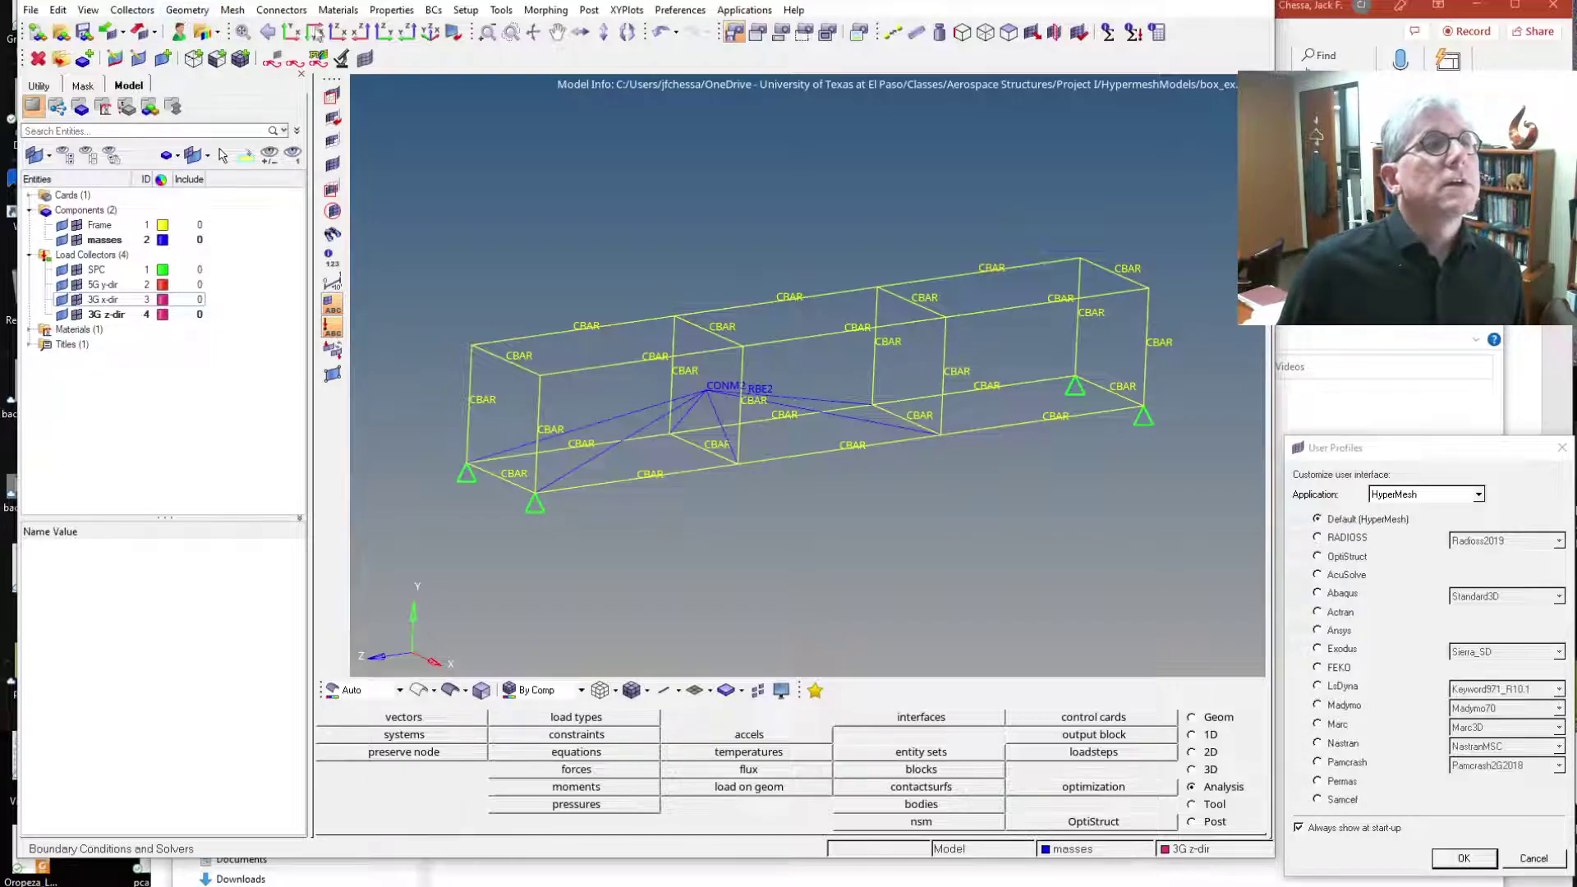
left_click(467, 10)
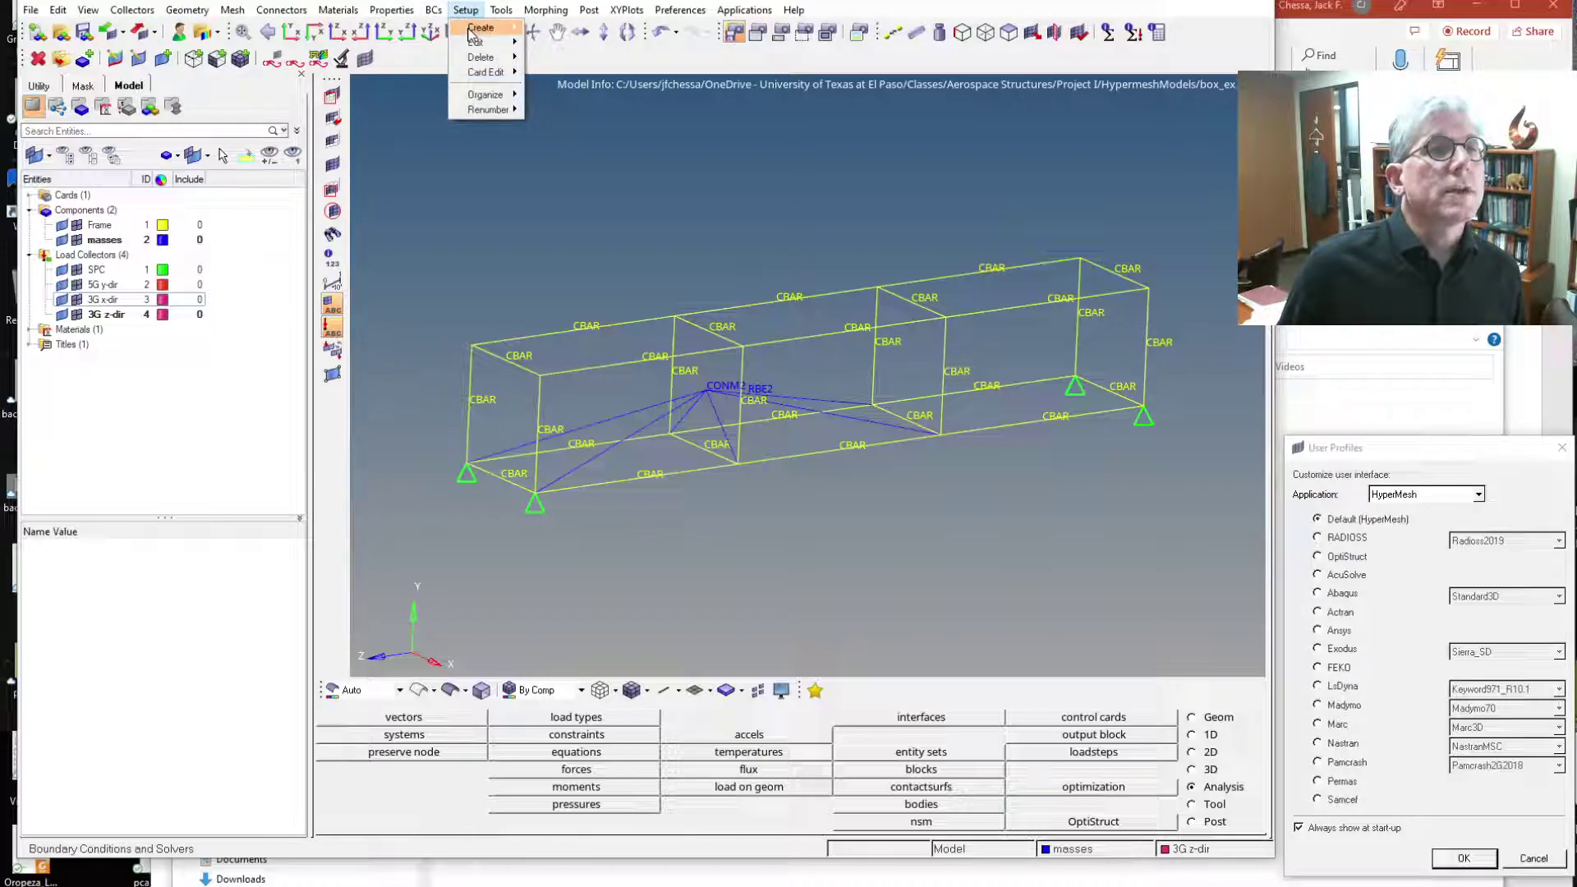
mouse_move(471, 31)
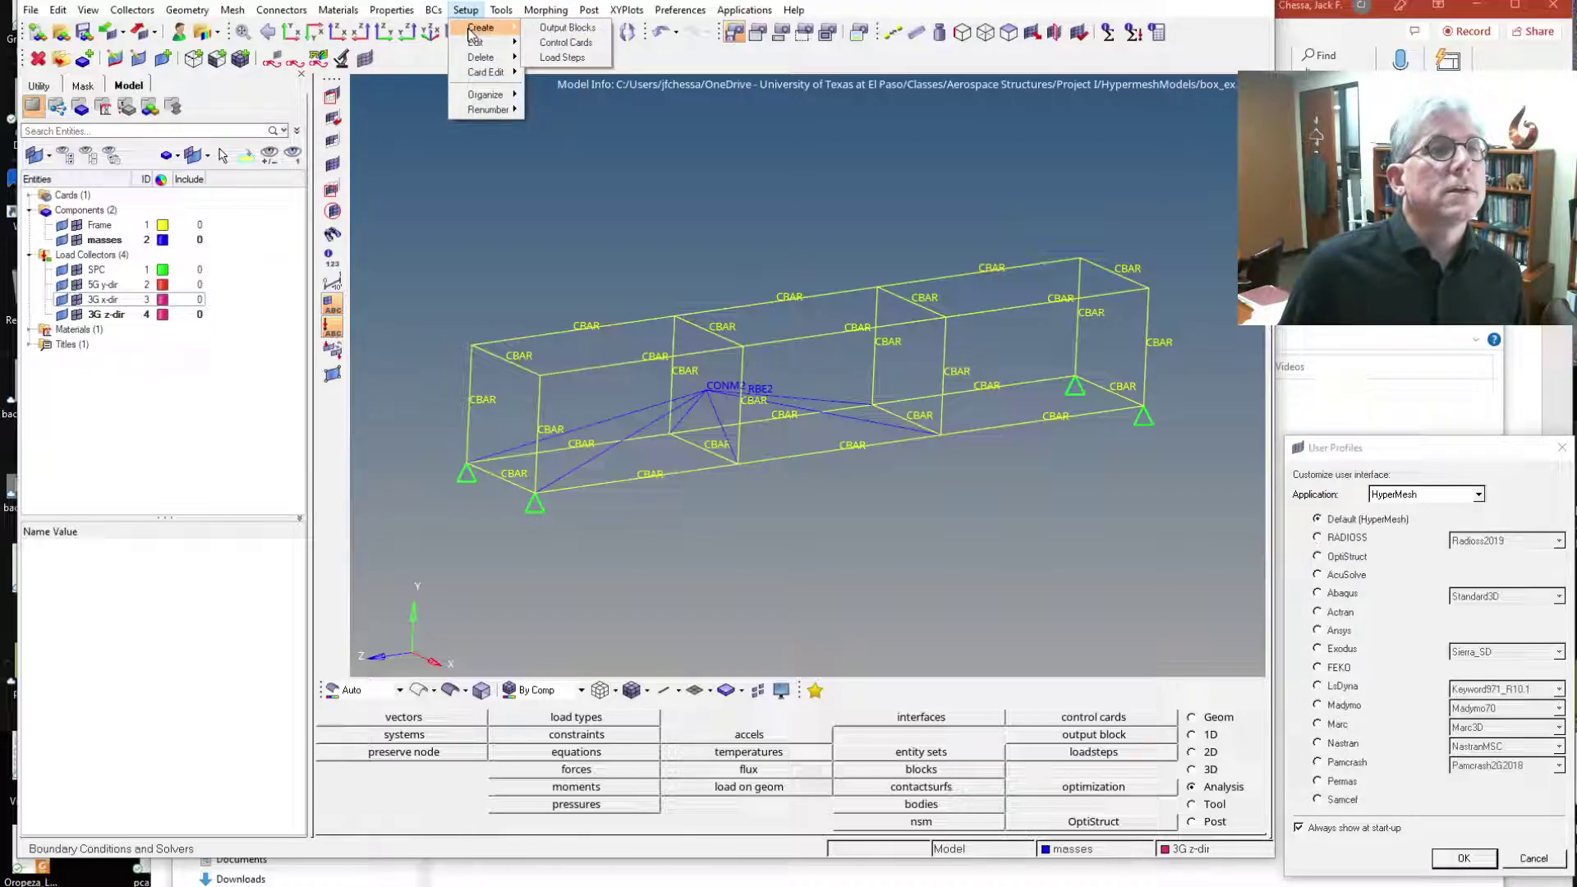
left_click(562, 58)
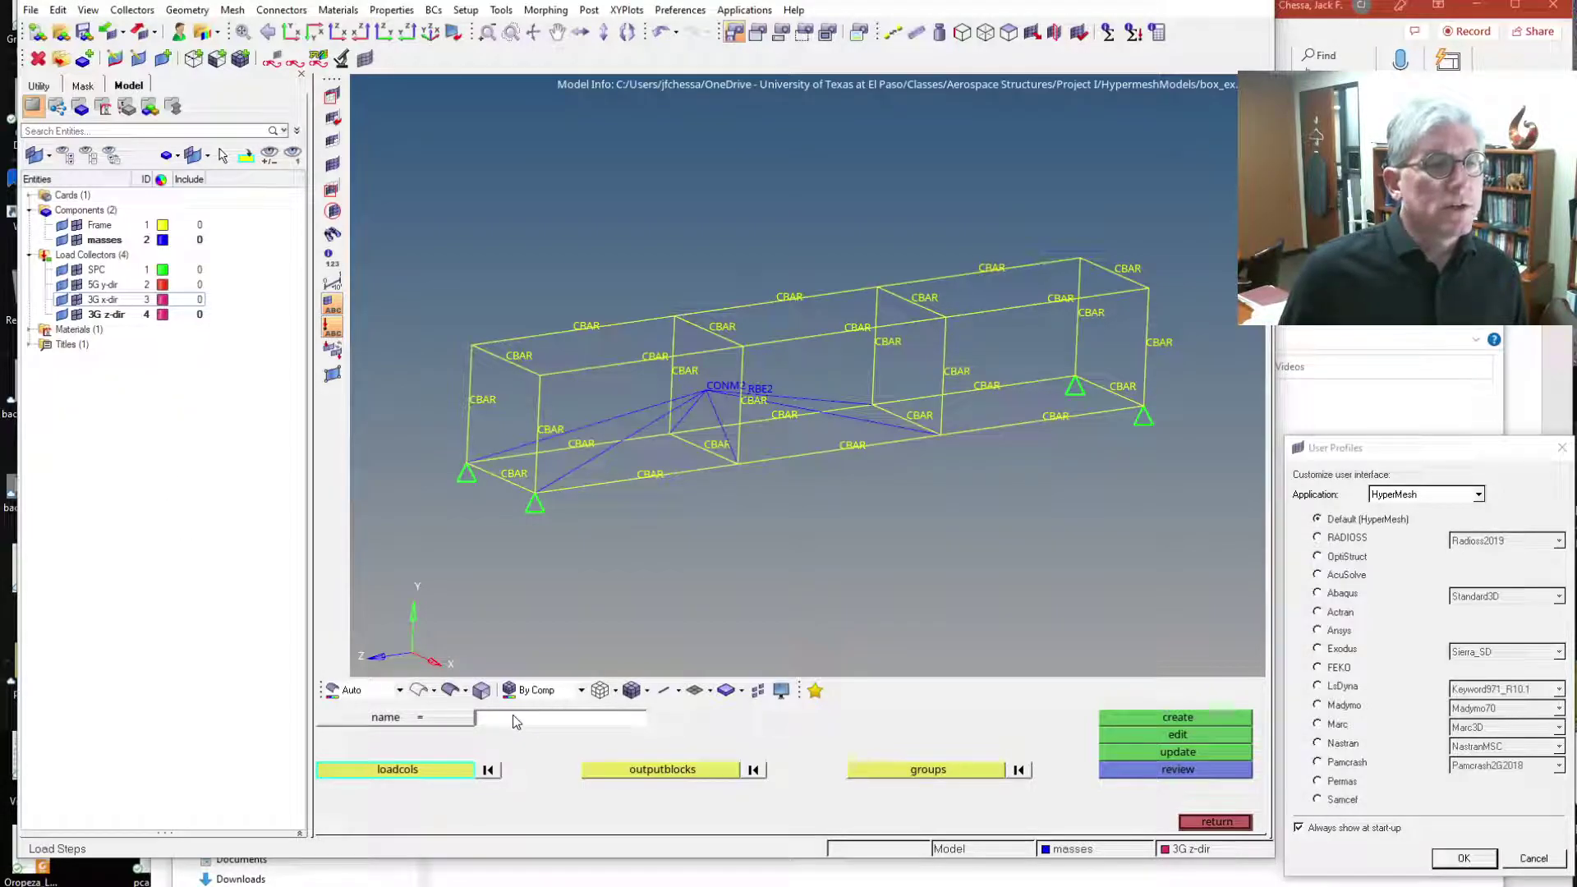
left_click(458, 718)
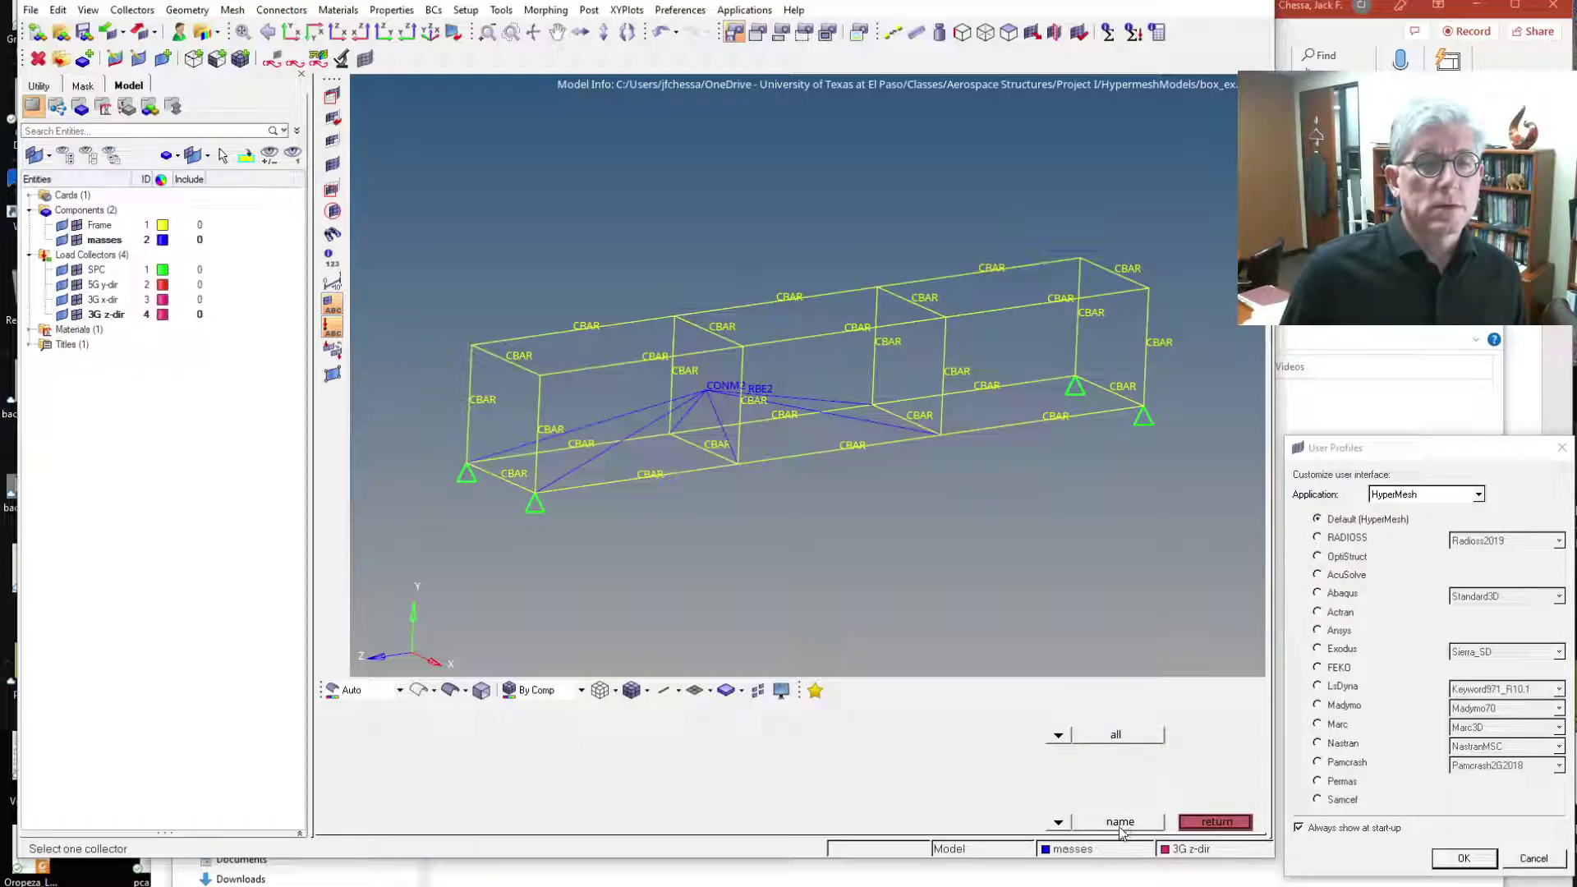
left_click(1204, 822)
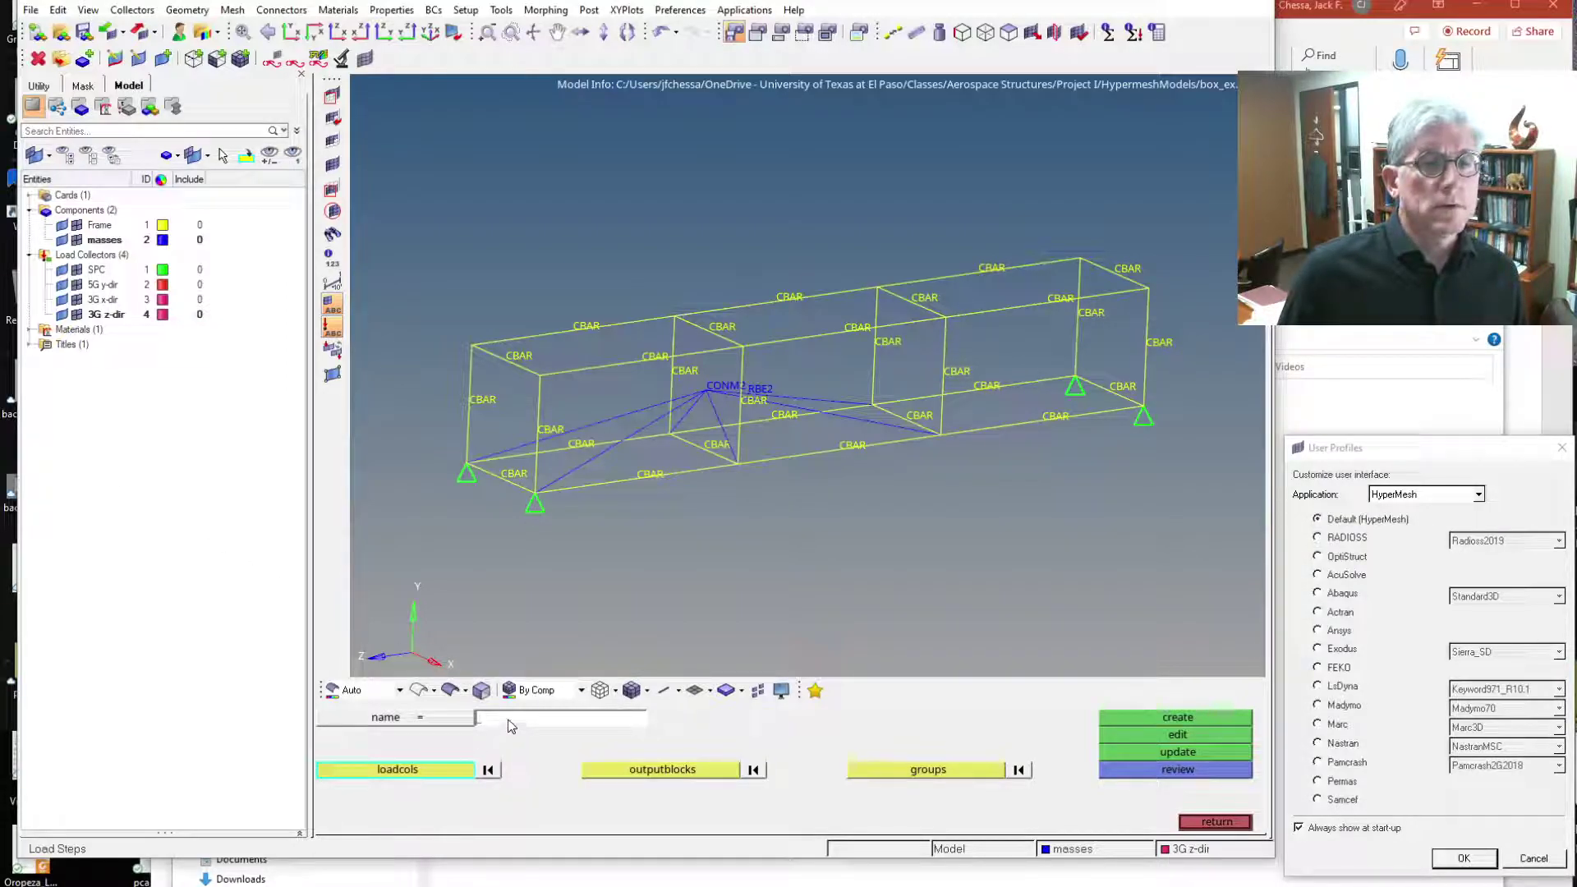
left_click(442, 724)
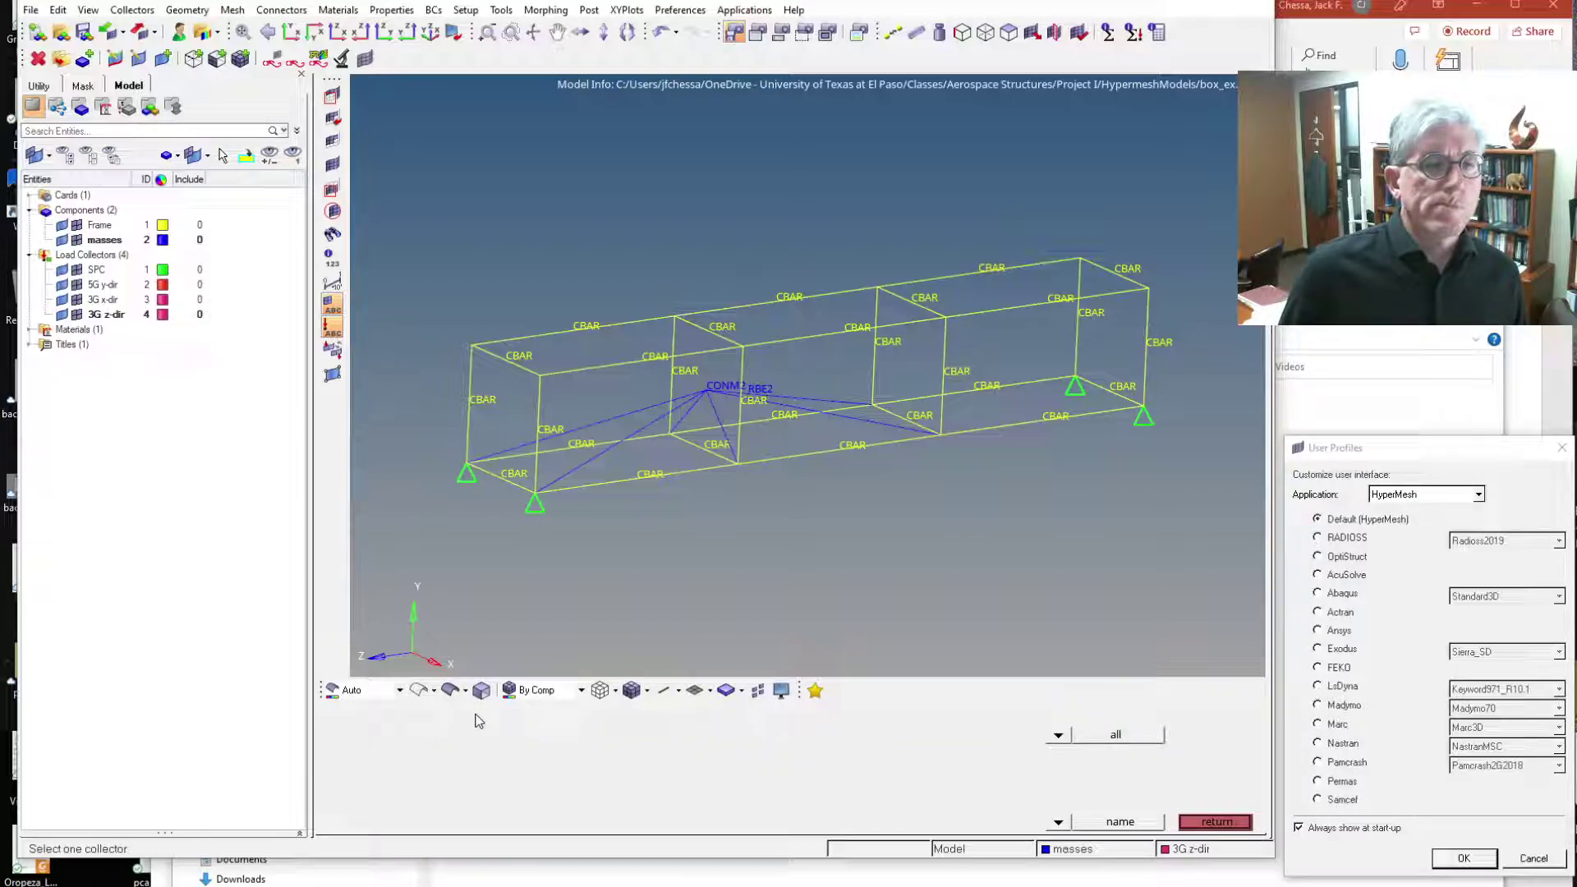
left_click(1058, 734)
left_click(1033, 726)
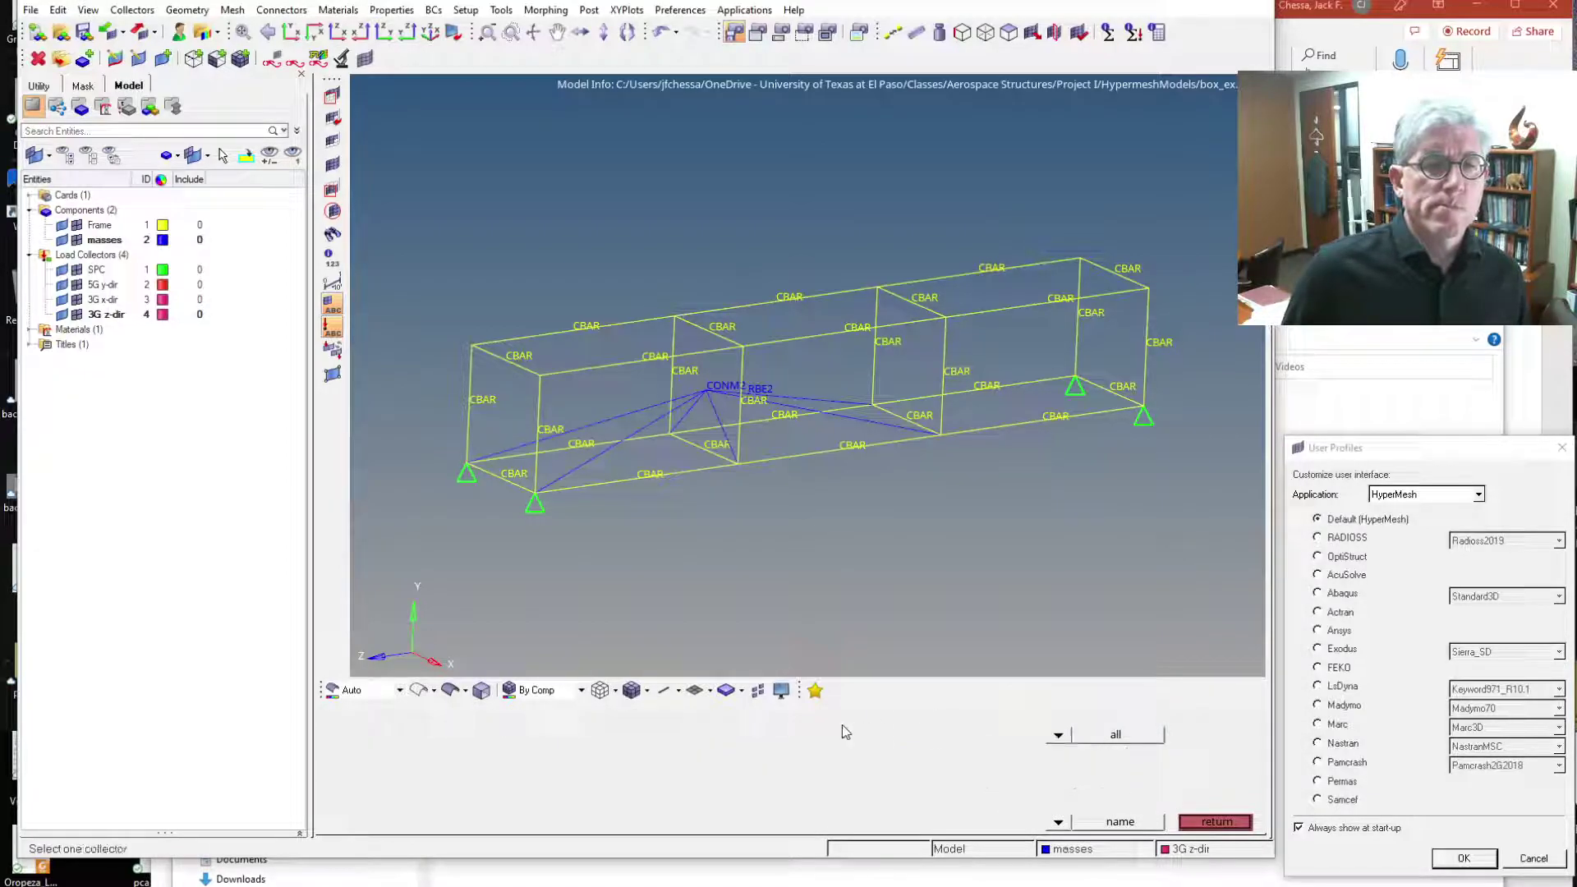
left_click(1200, 824)
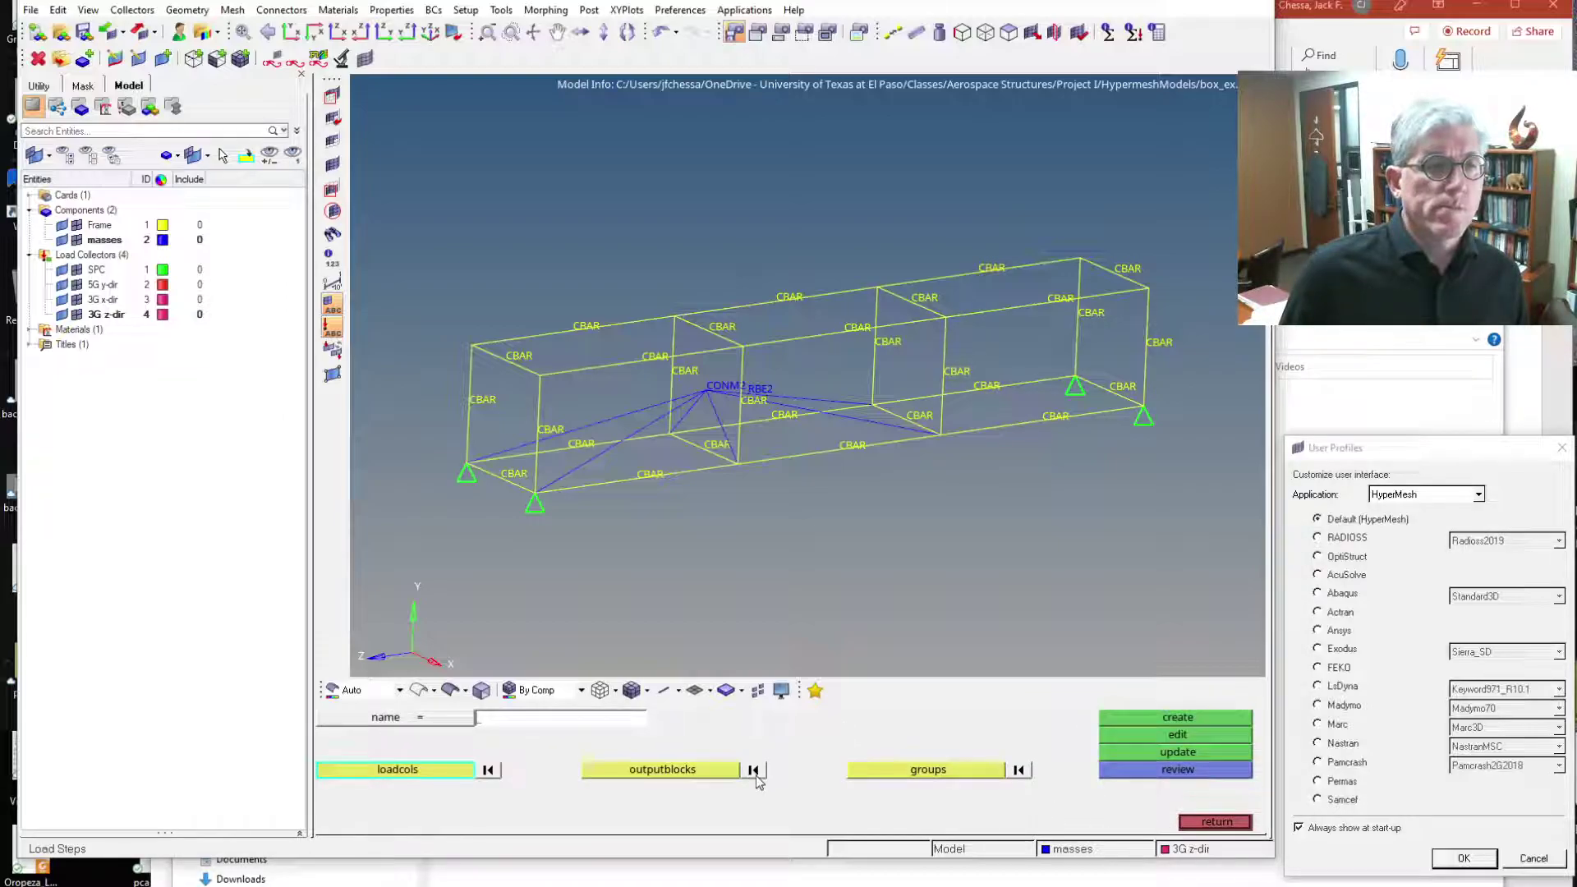
left_click(1224, 822)
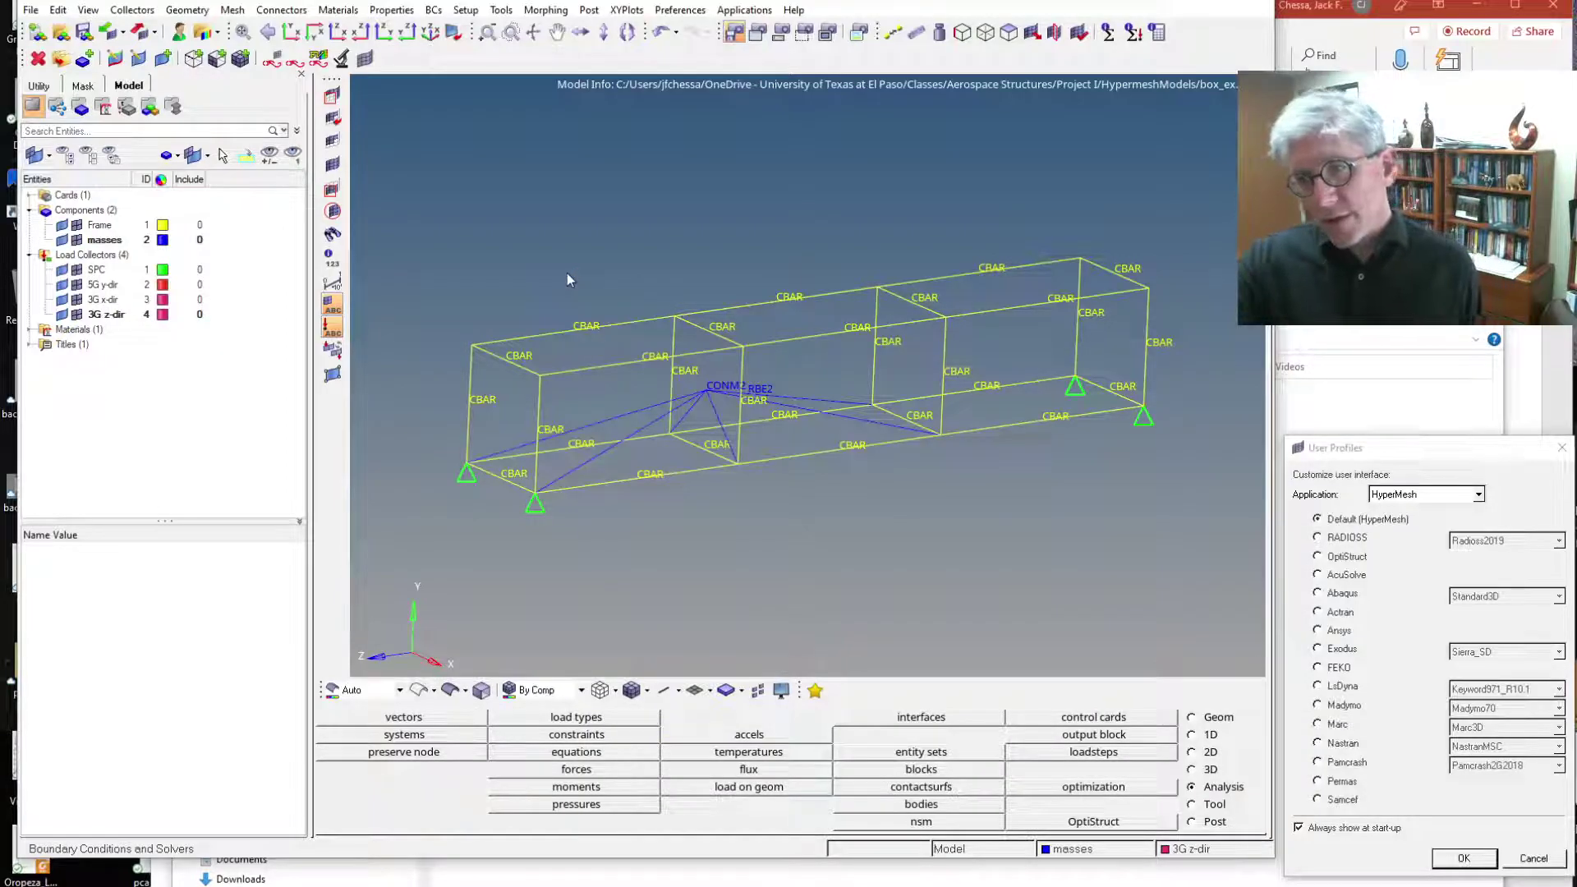
Switch the user profile from the default HyperMesh interface to OptiStruct
left_click(681, 10)
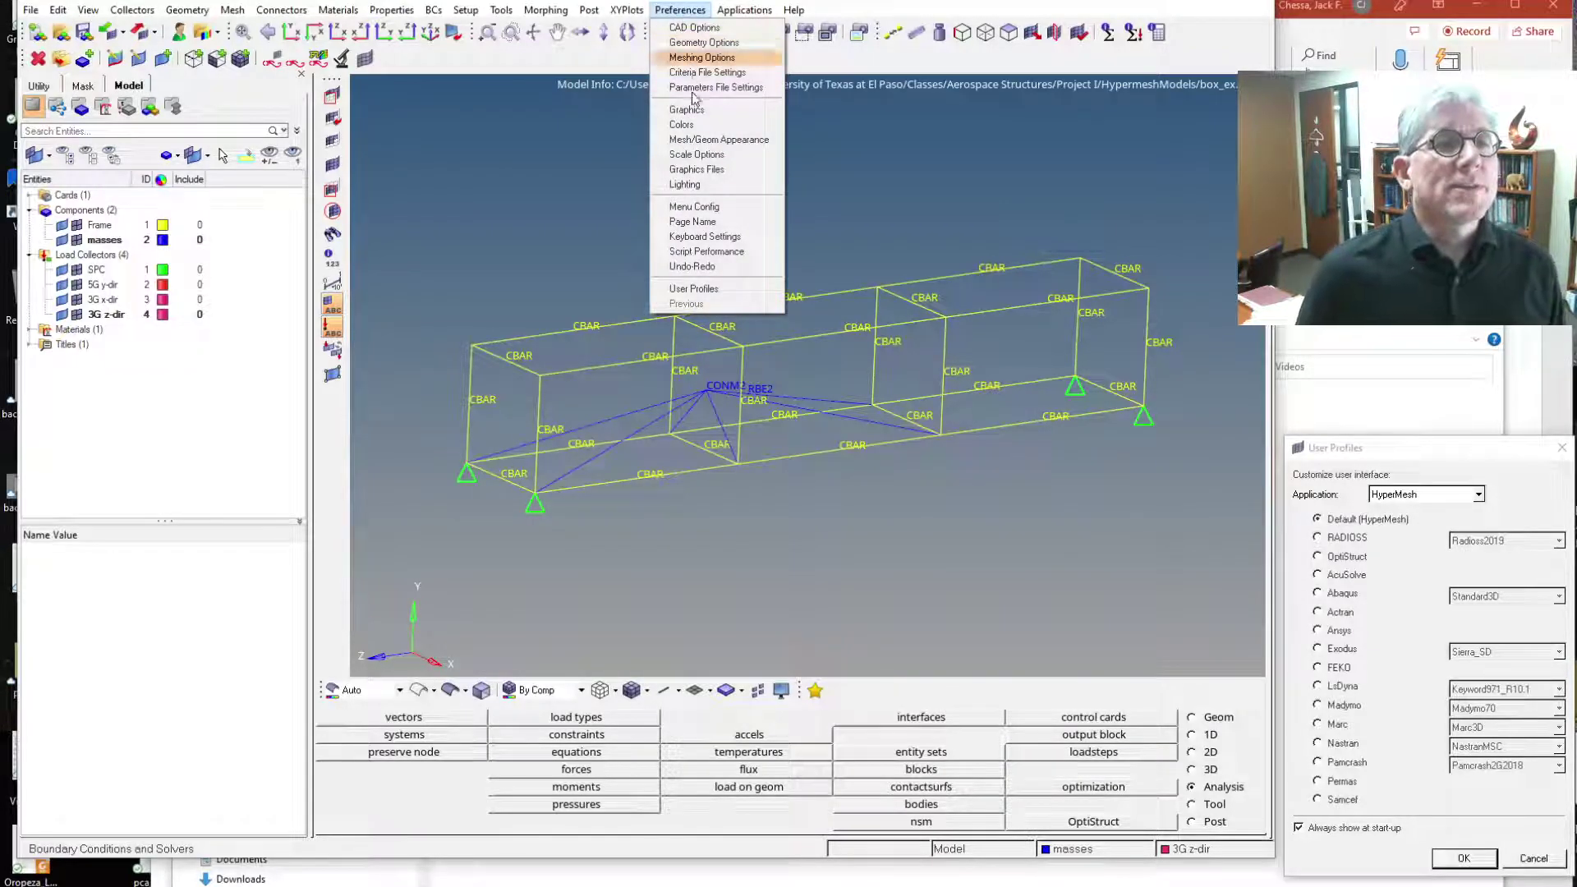
left_click(711, 289)
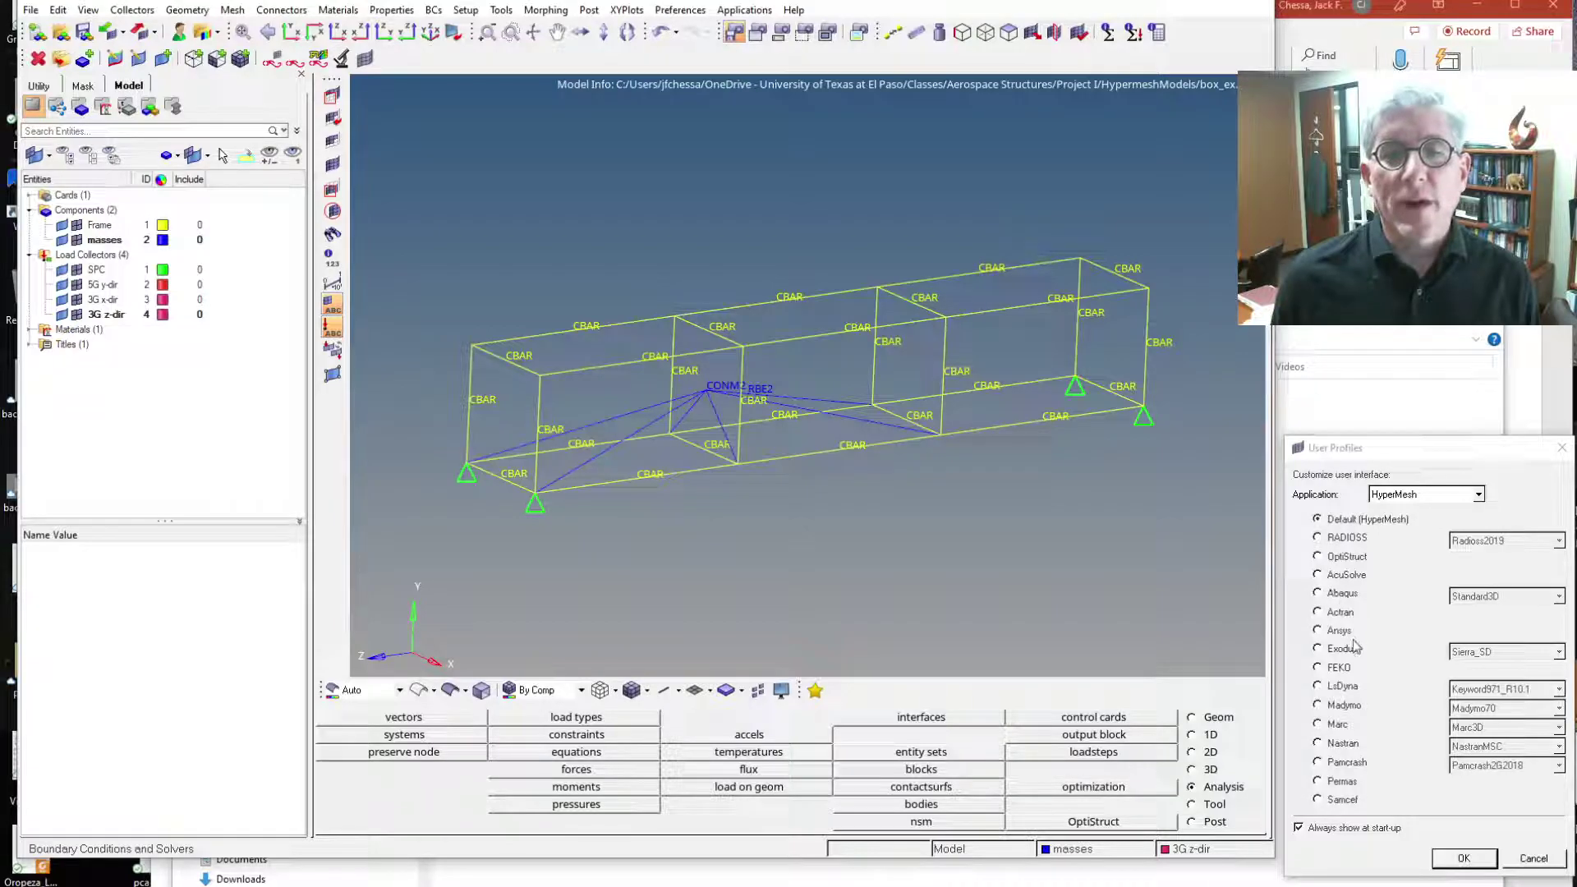
left_click_drag(1352, 448, 790, 211)
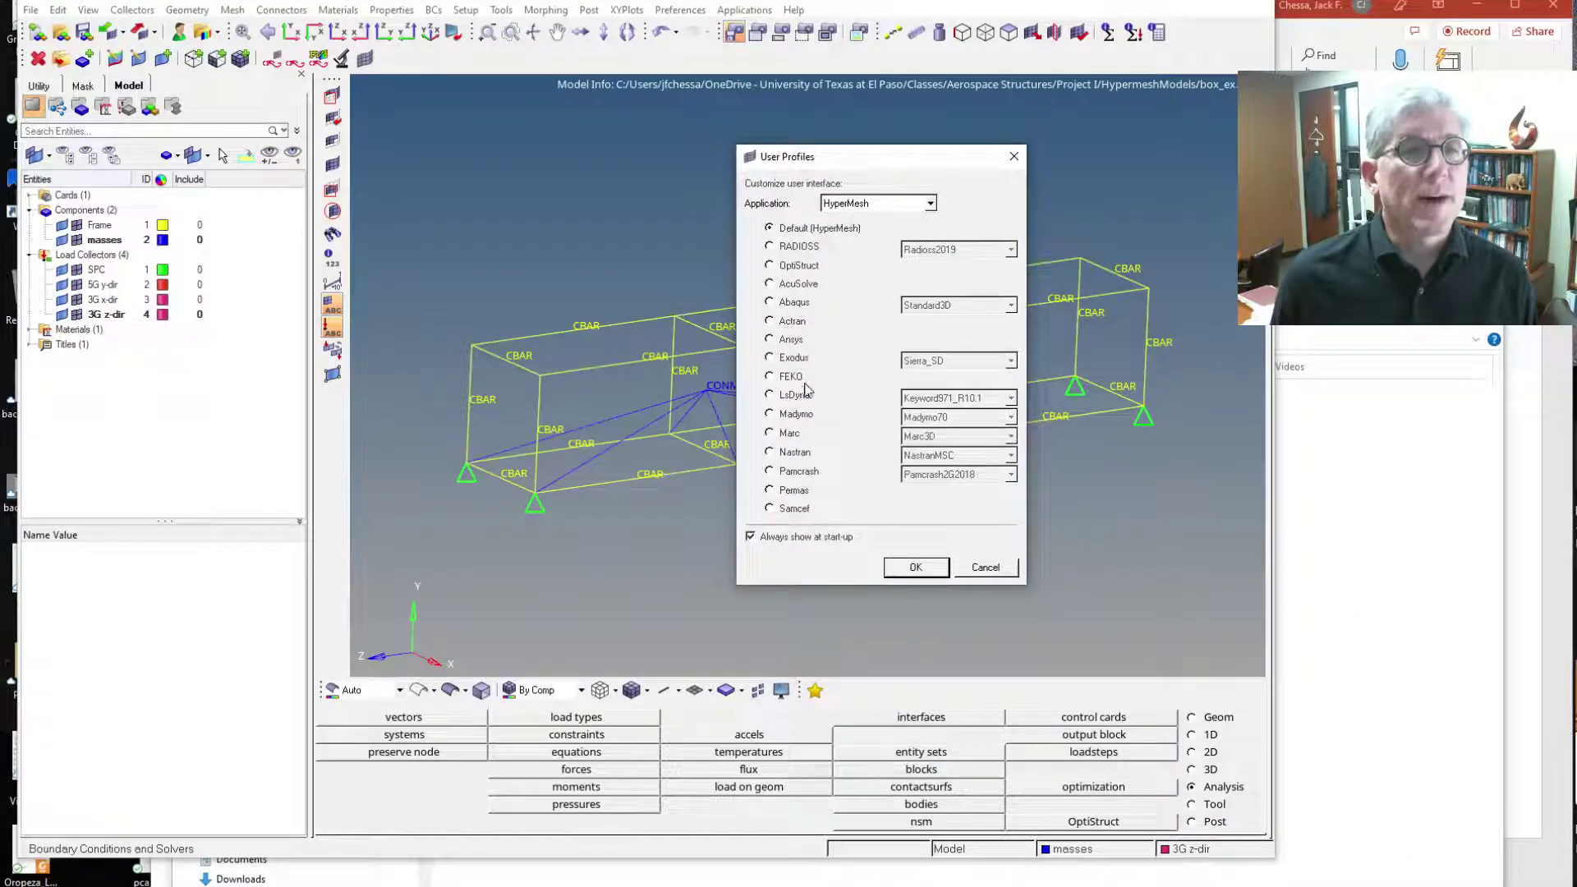
left_click(803, 269)
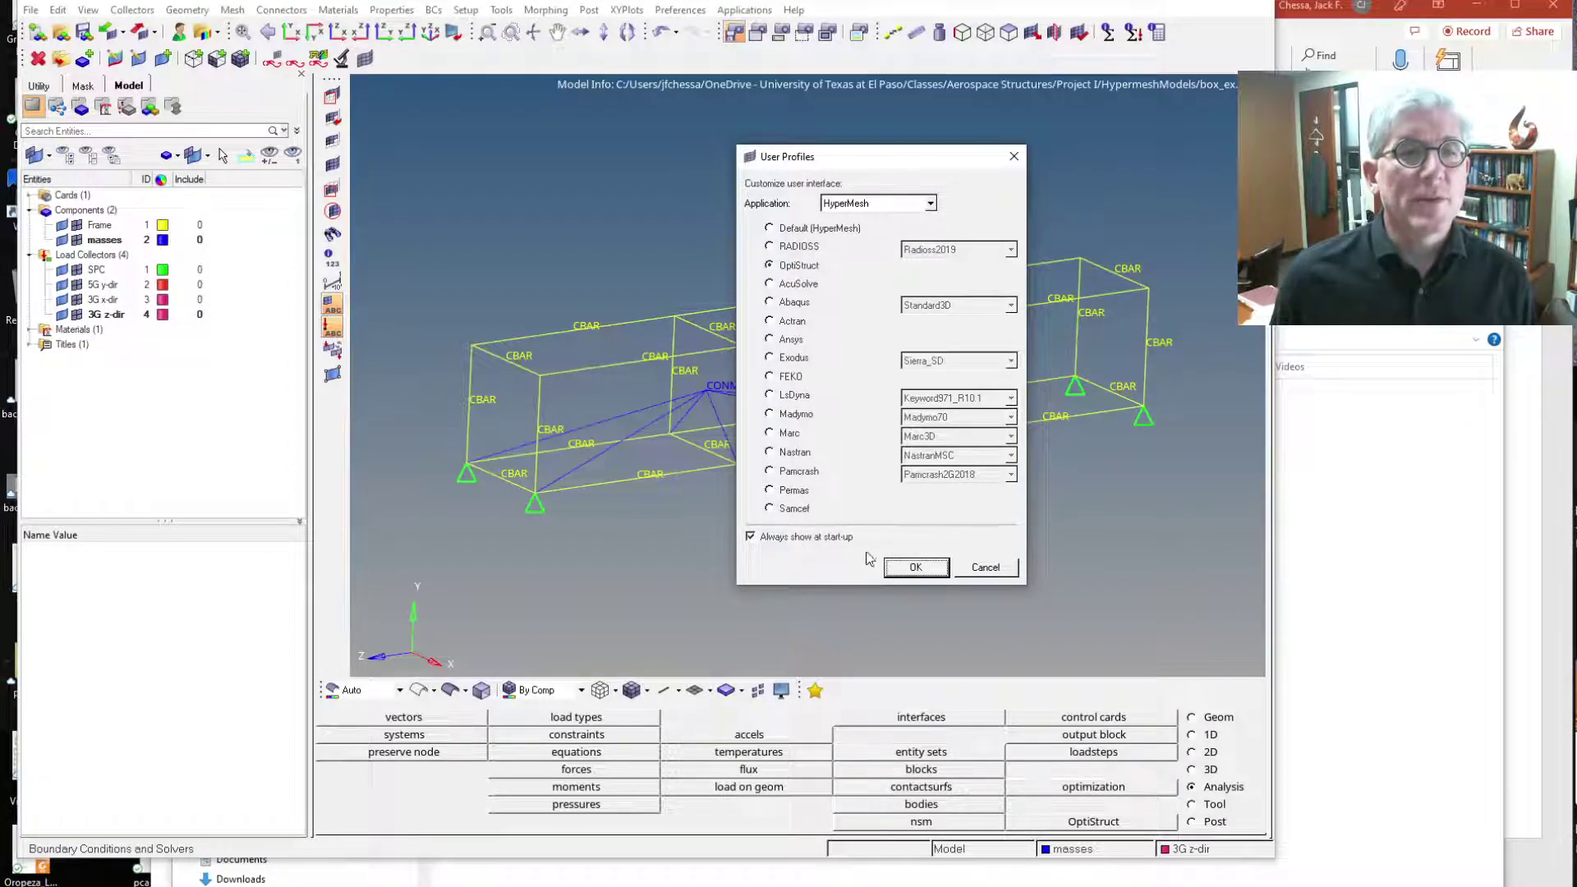
left_click(914, 575)
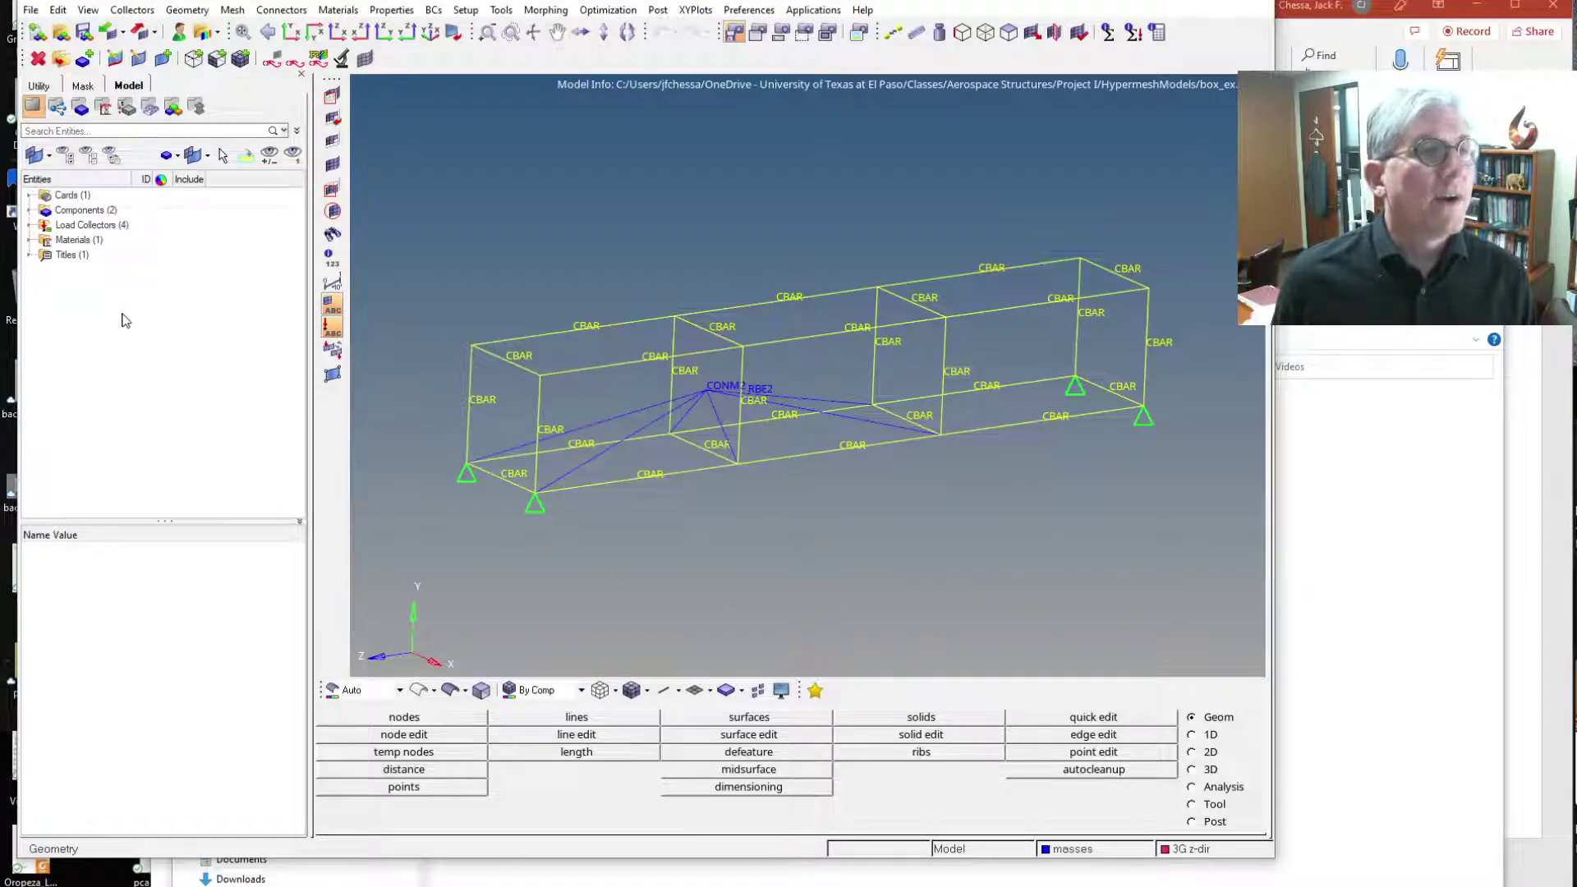
Create a linear static load step named 5g y-dir, using the SPC collector as its constraint and the 5G y-dir collector as its load
right_click(81, 294)
mouse_move(123, 301)
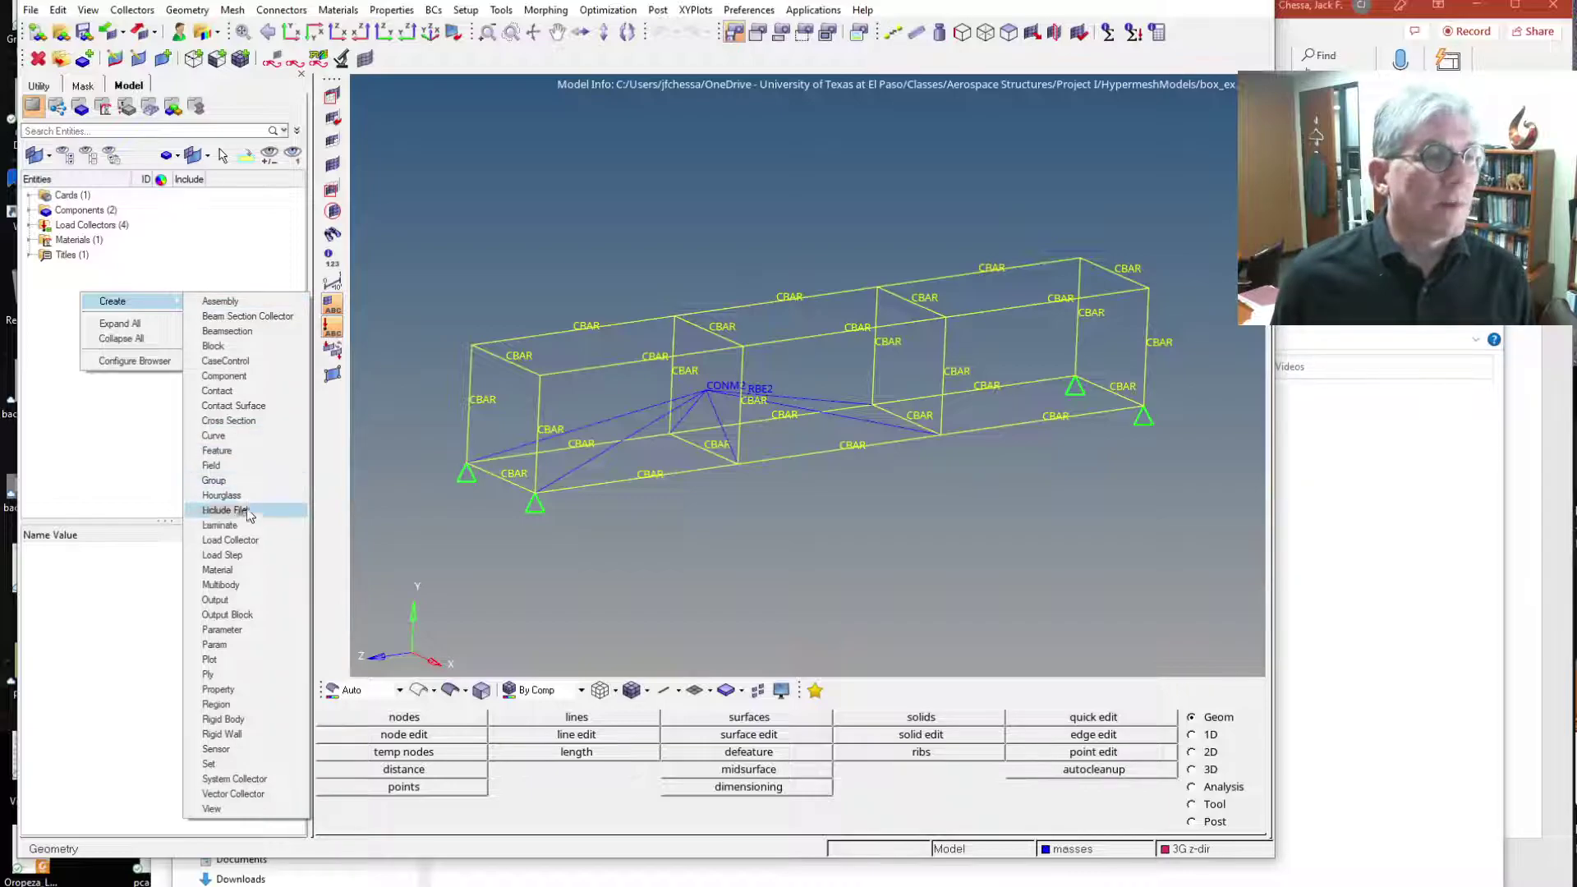
left_click(247, 555)
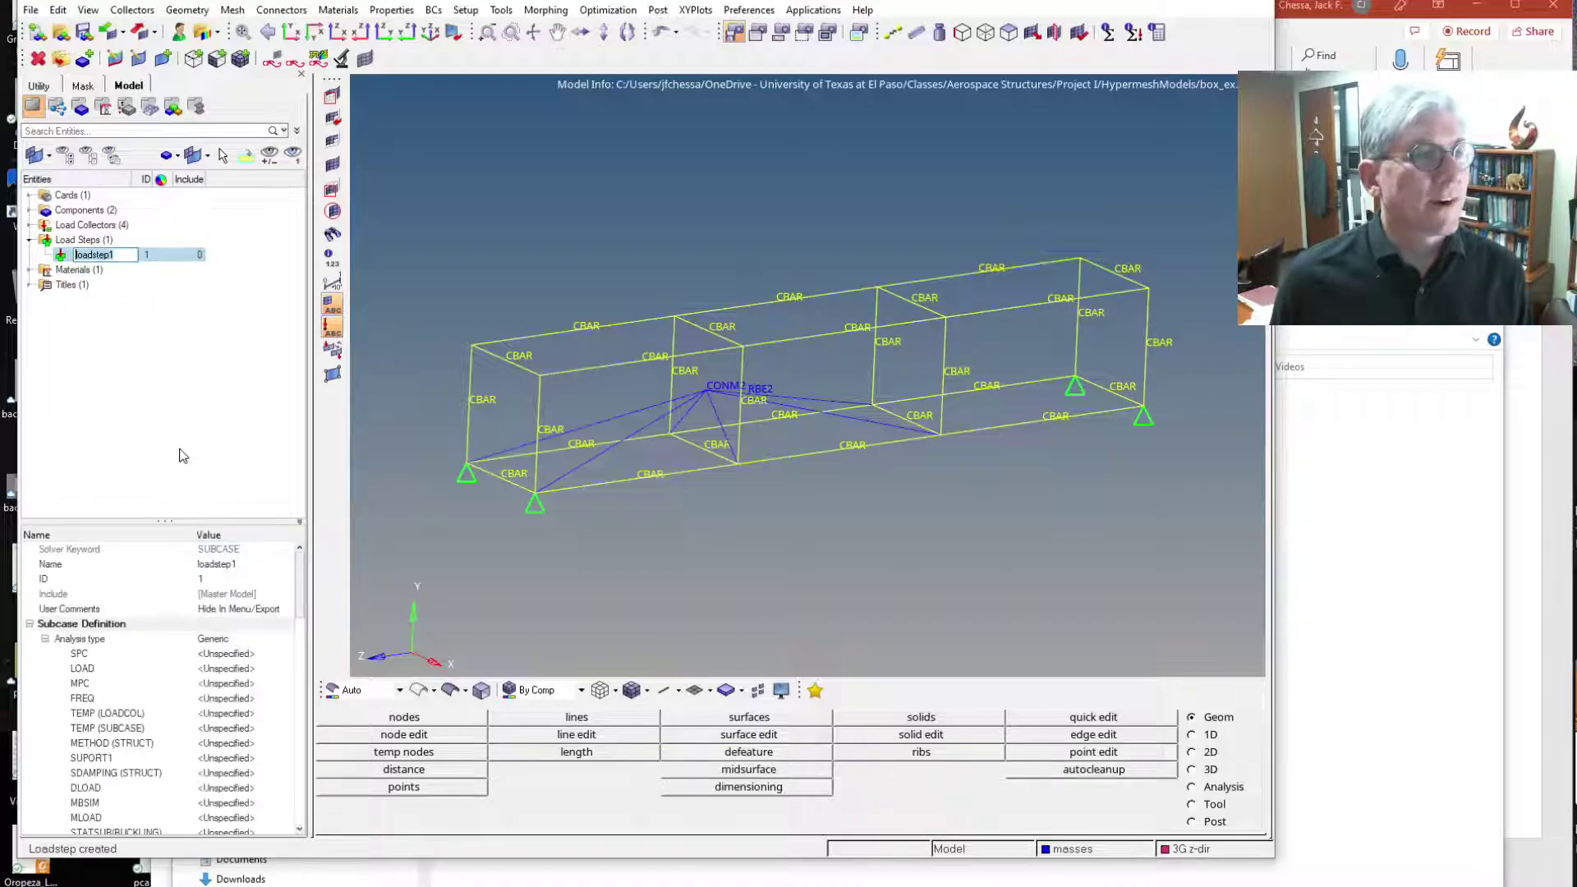
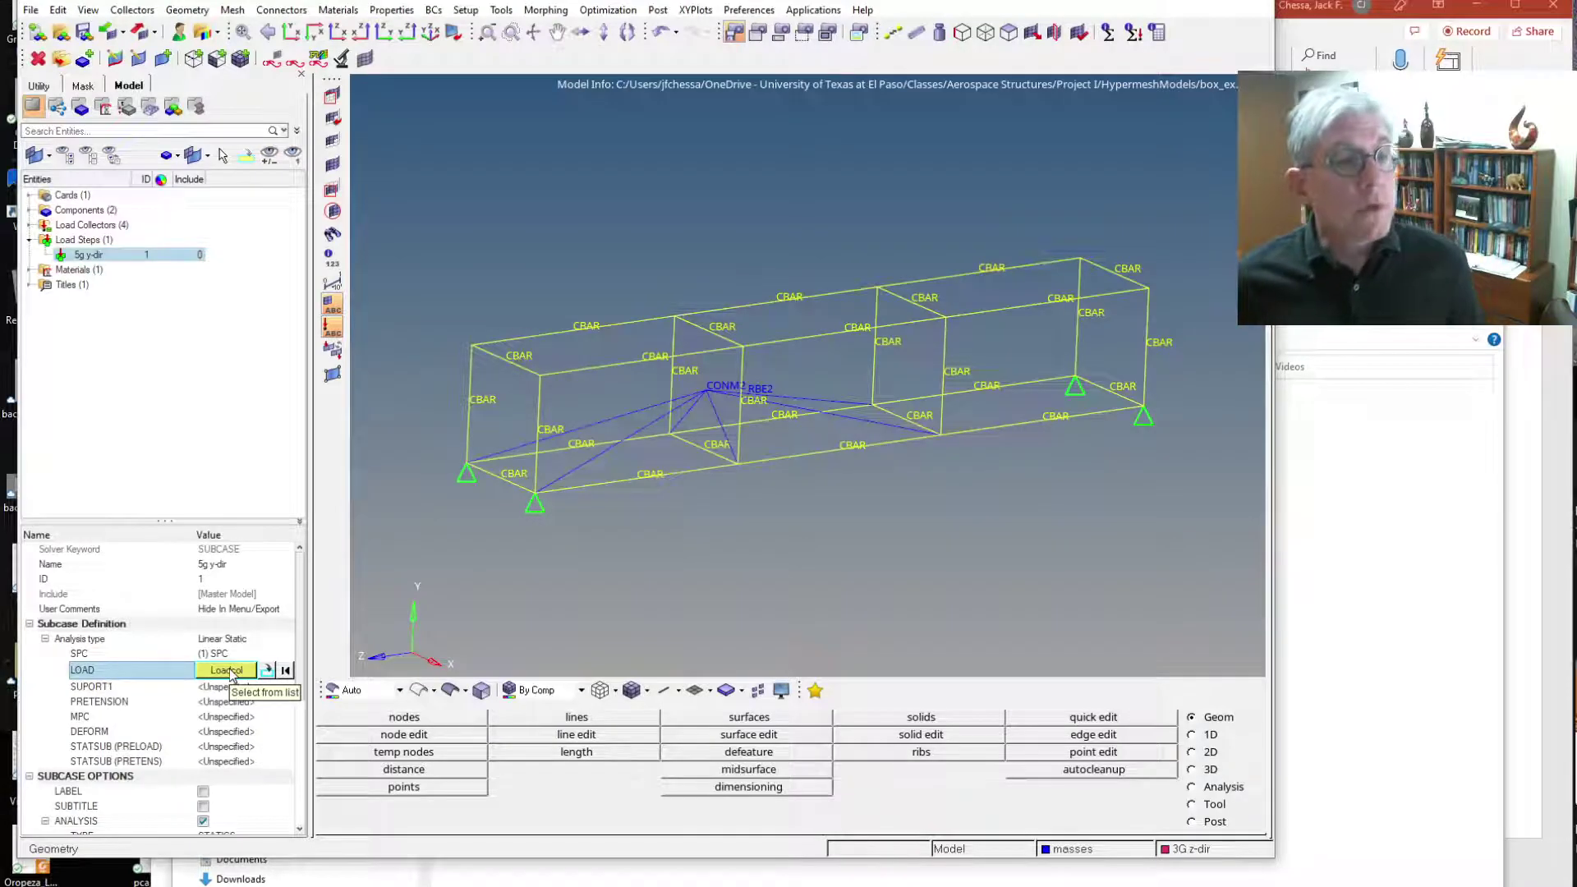
left_click(228, 672)
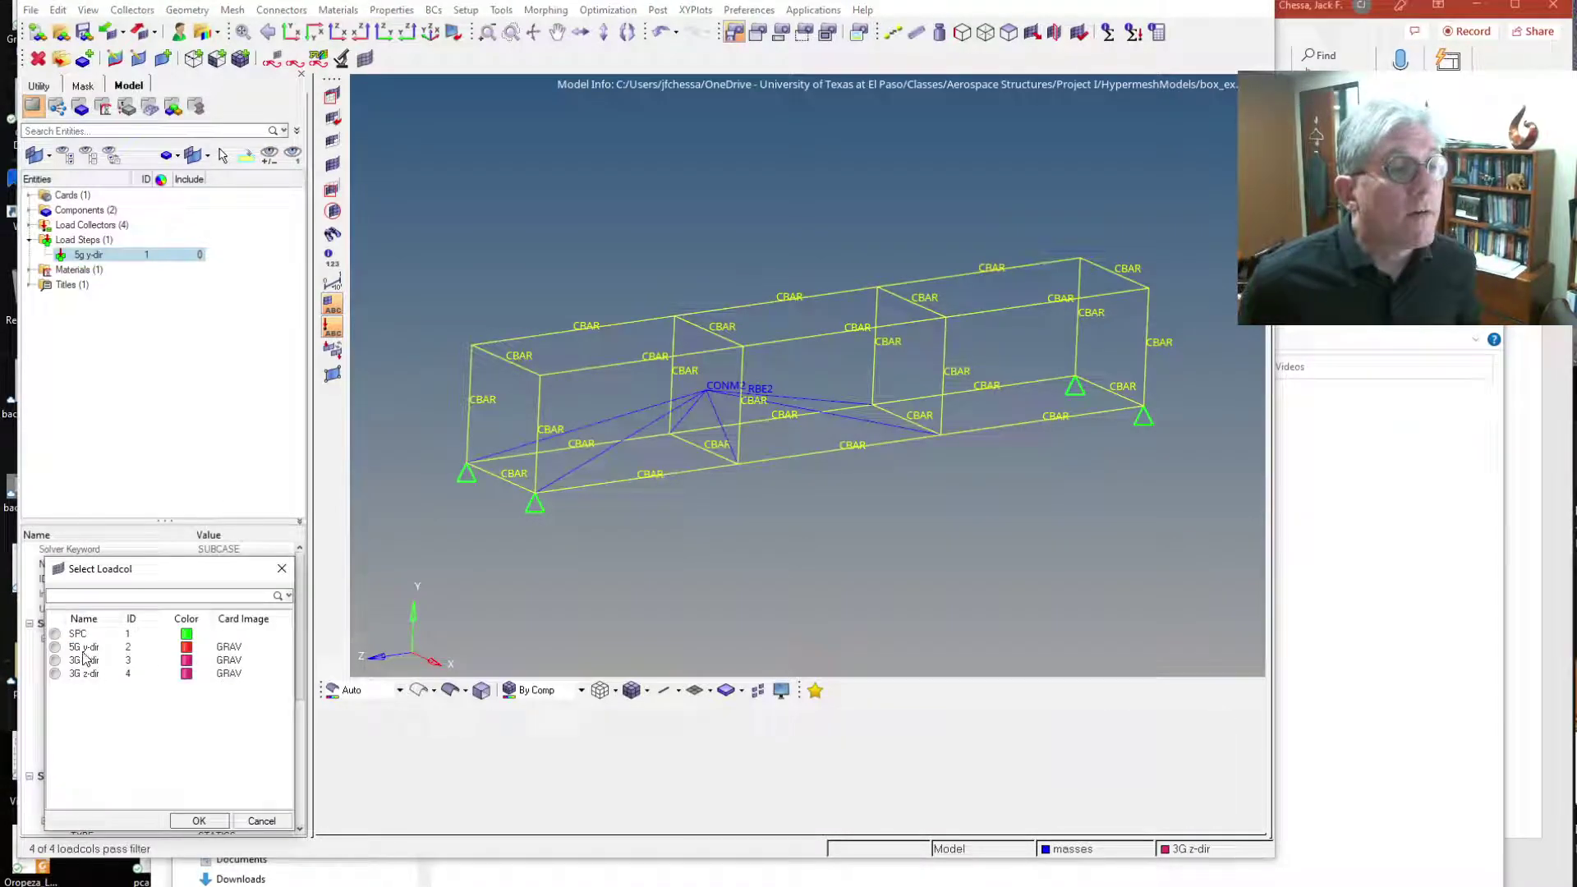
left_click(199, 820)
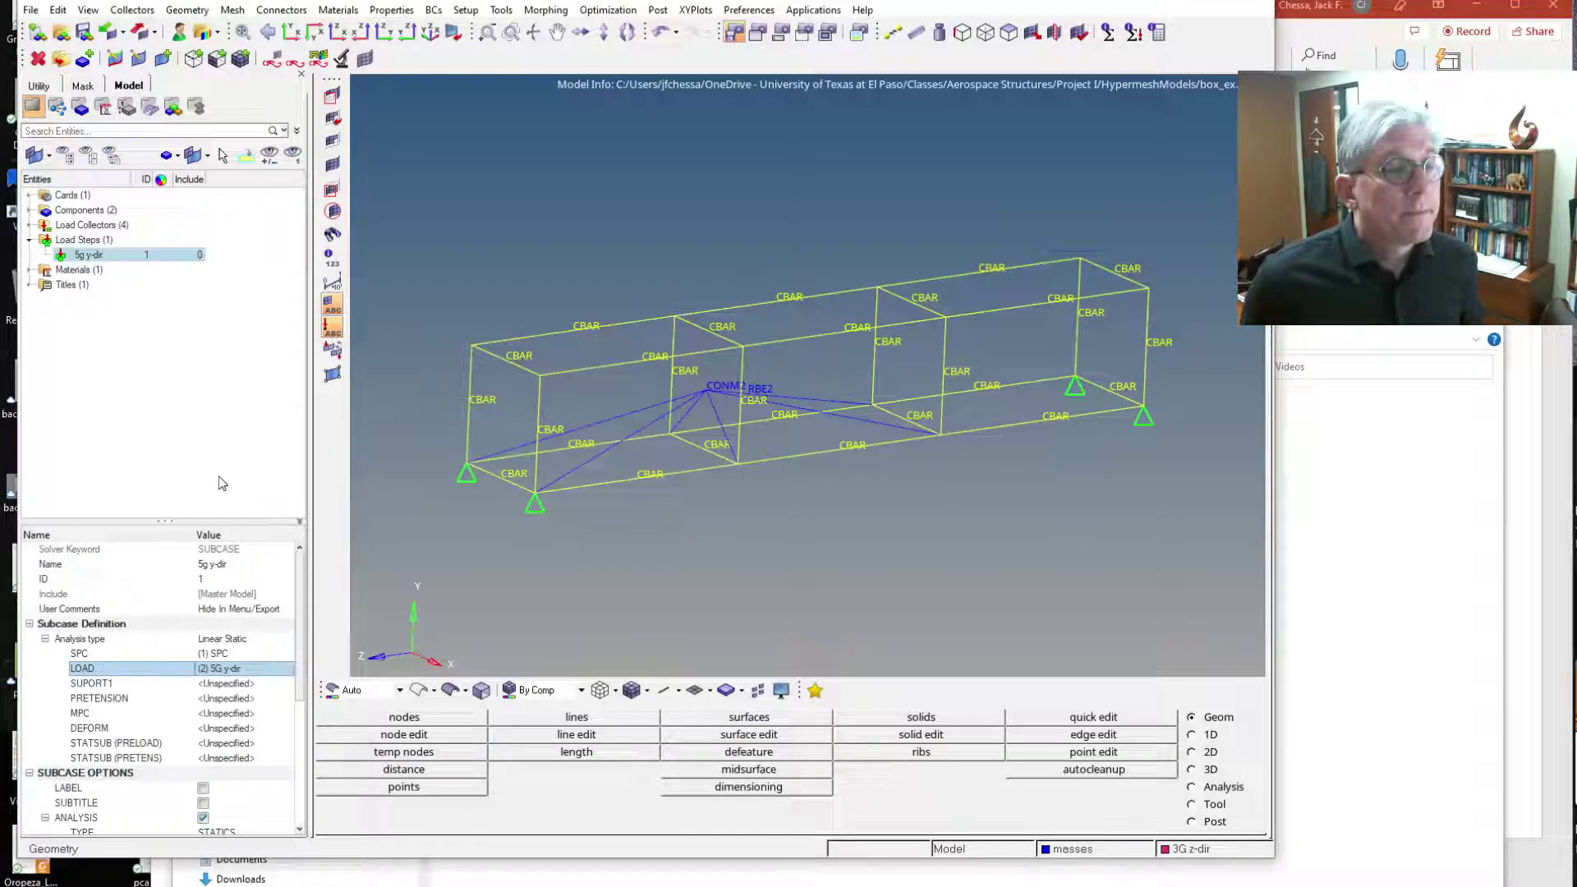
left_click(134, 349)
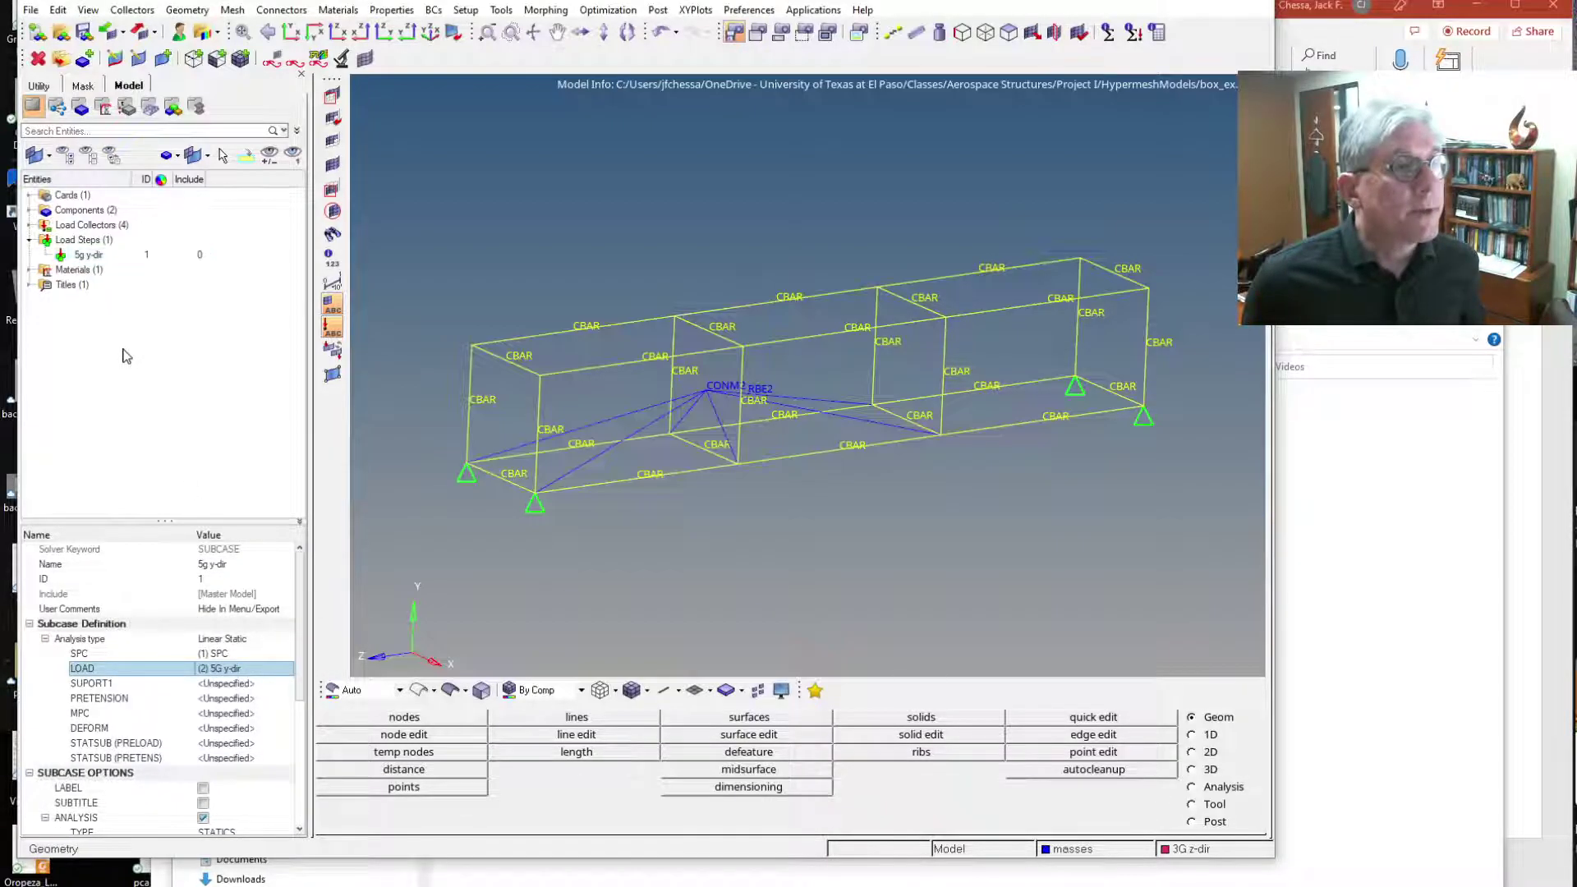
Duplicate the 5g y-dir load step
left_click(113, 257)
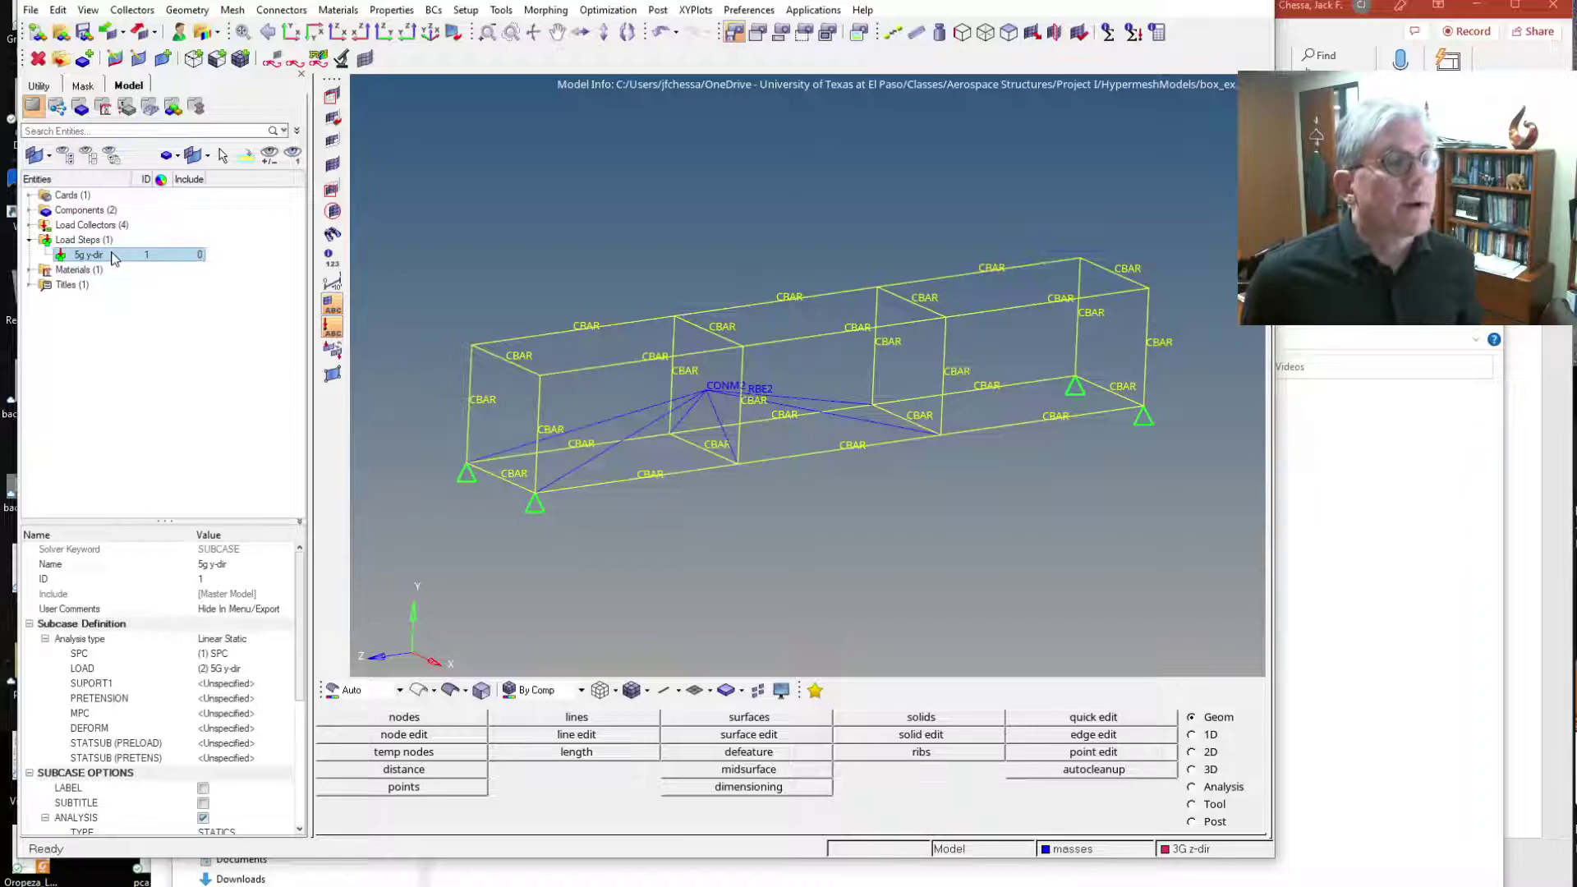
right_click(113, 257)
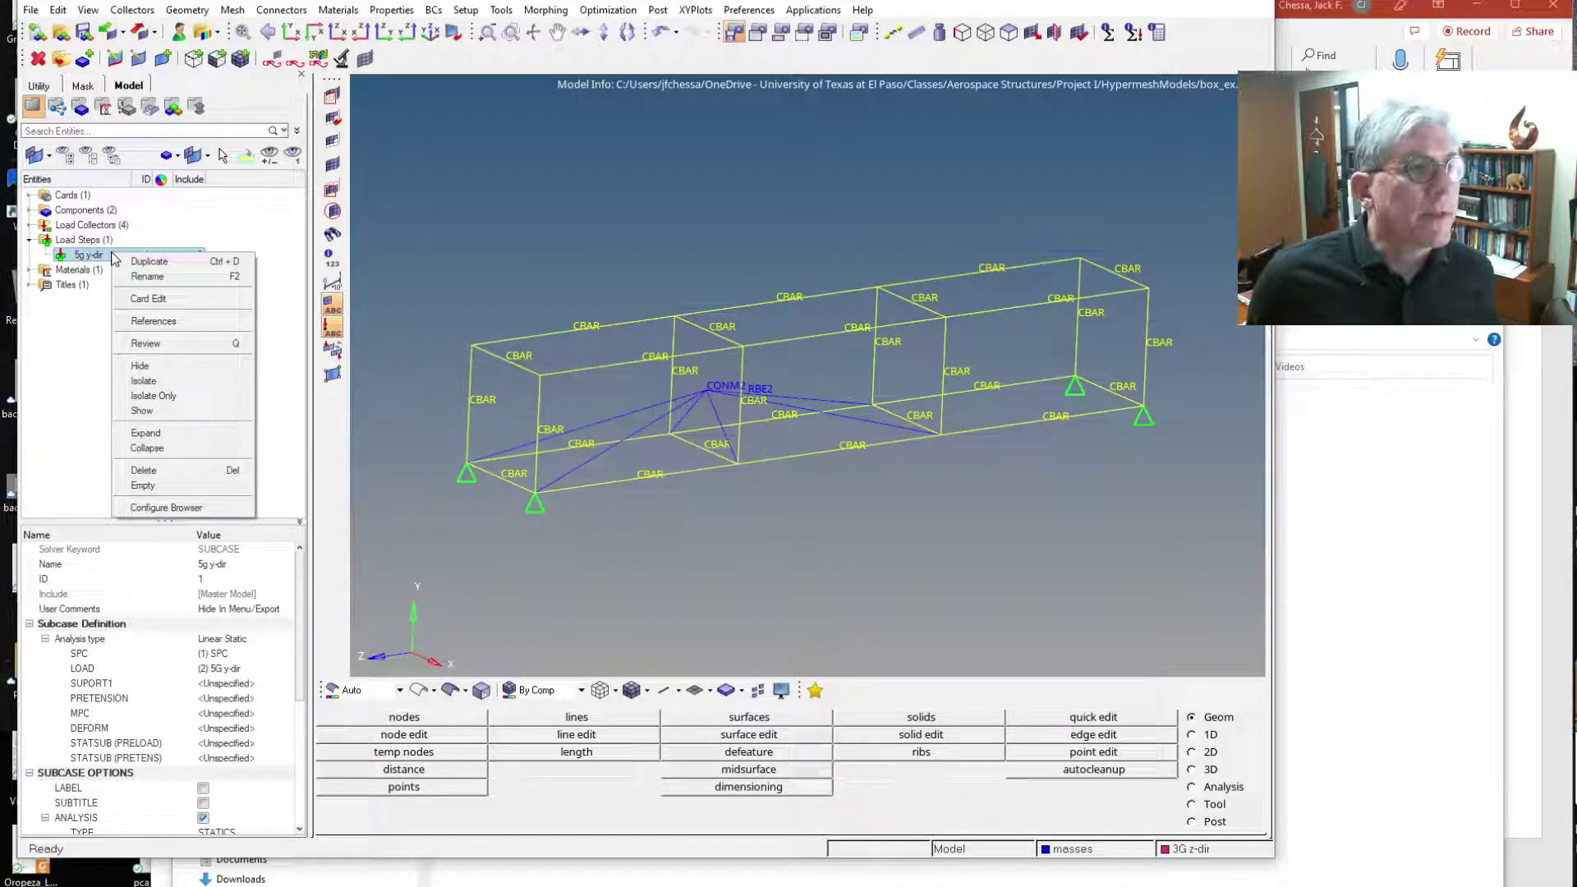
left_click(161, 265)
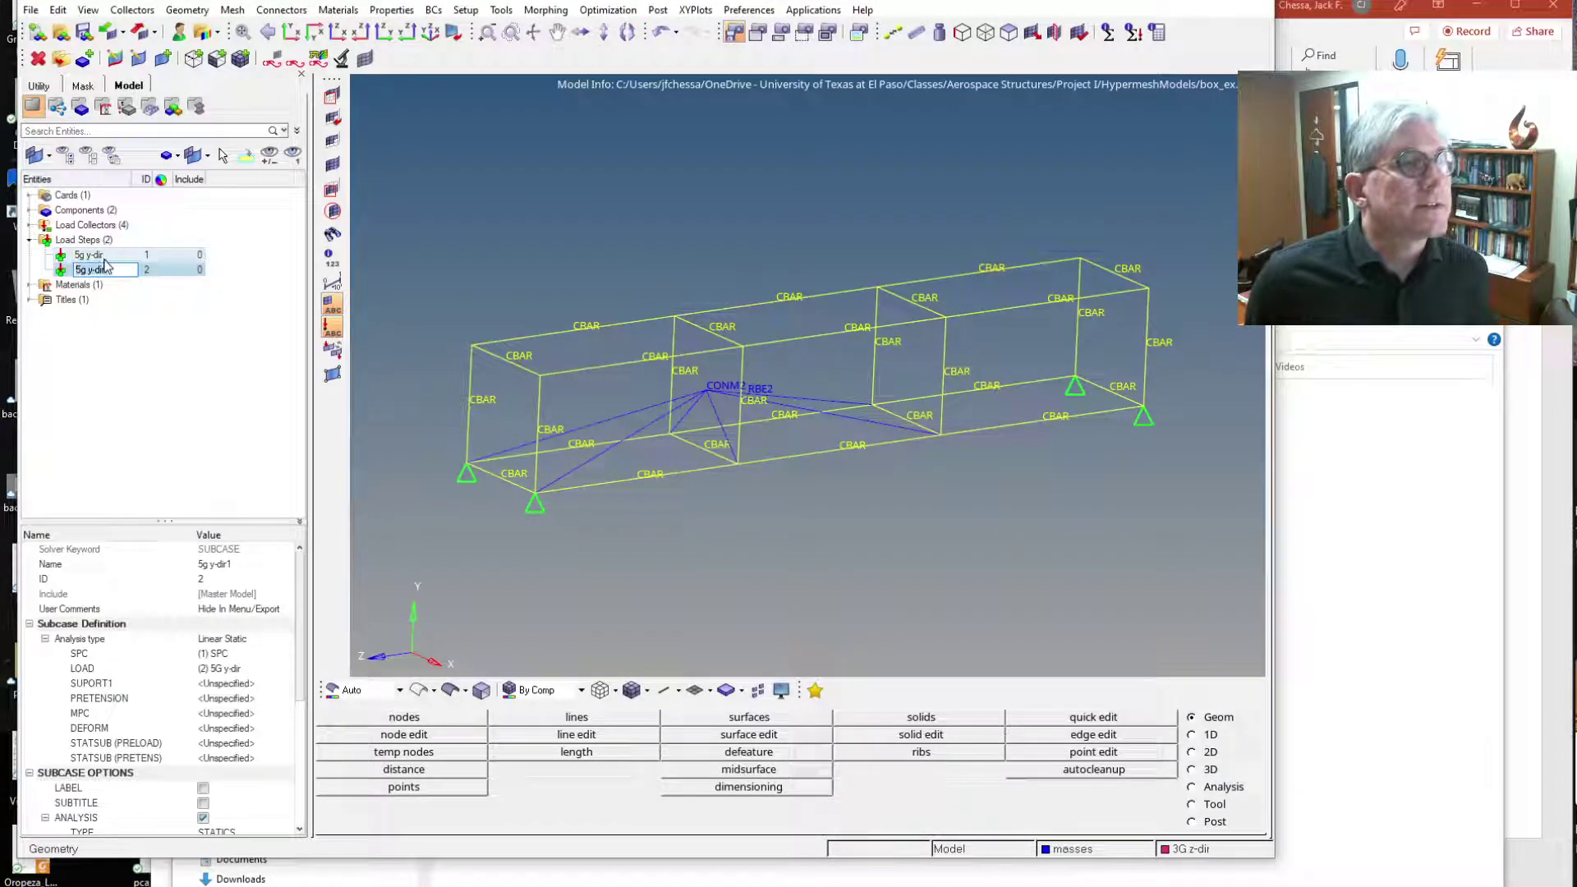
right_click(112, 262)
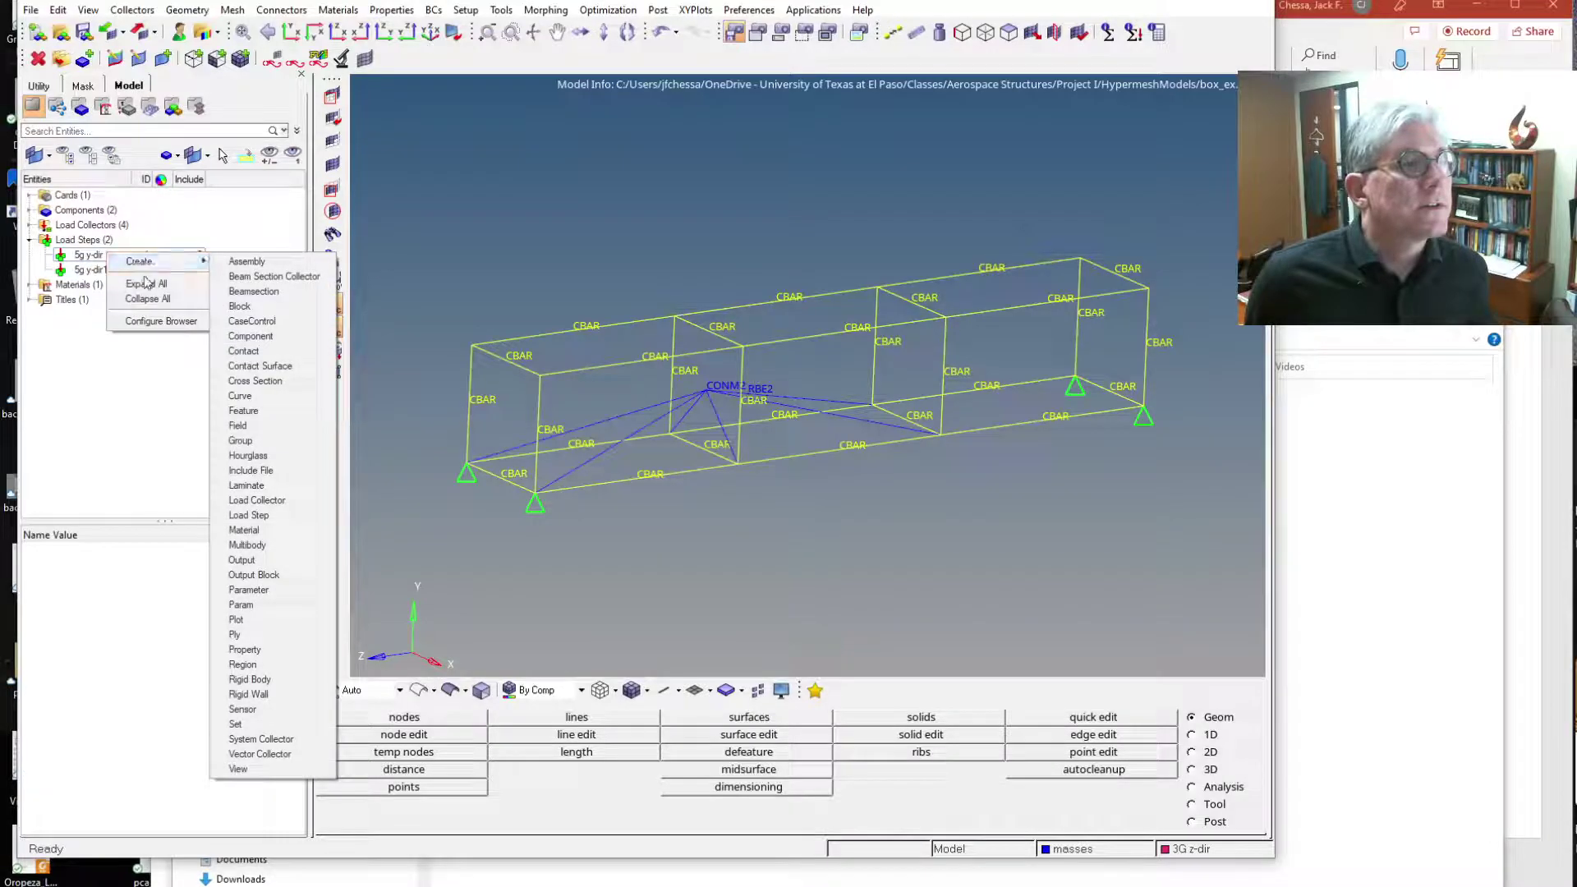
left_click(75, 378)
Rename the copied 5g y-dir load step as 3g x-dir
left_click(103, 270)
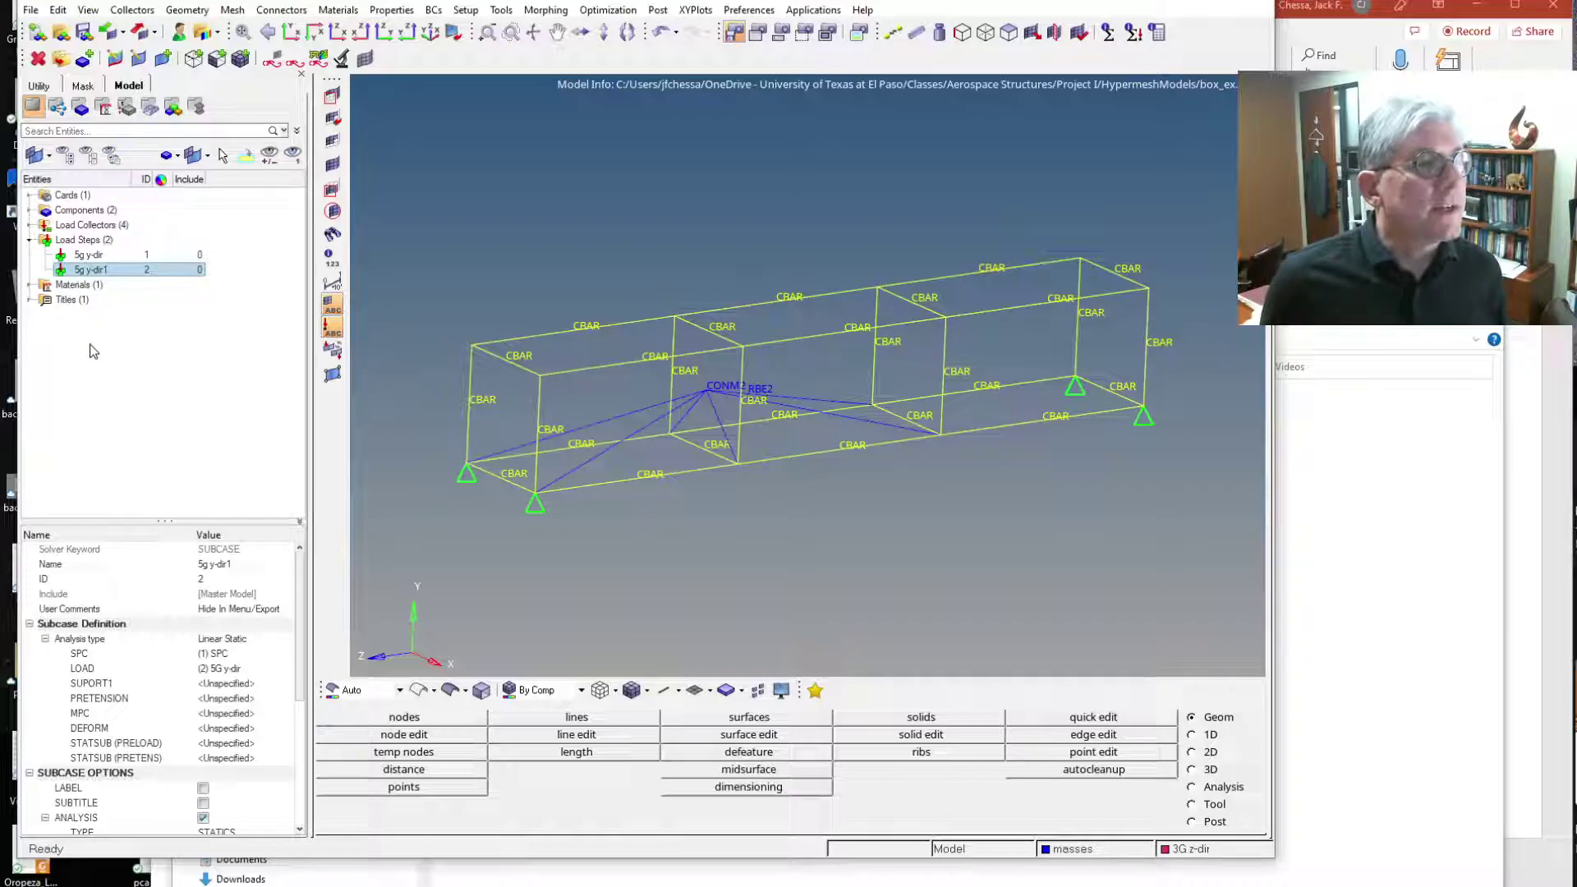
right_click(113, 275)
left_click(173, 296)
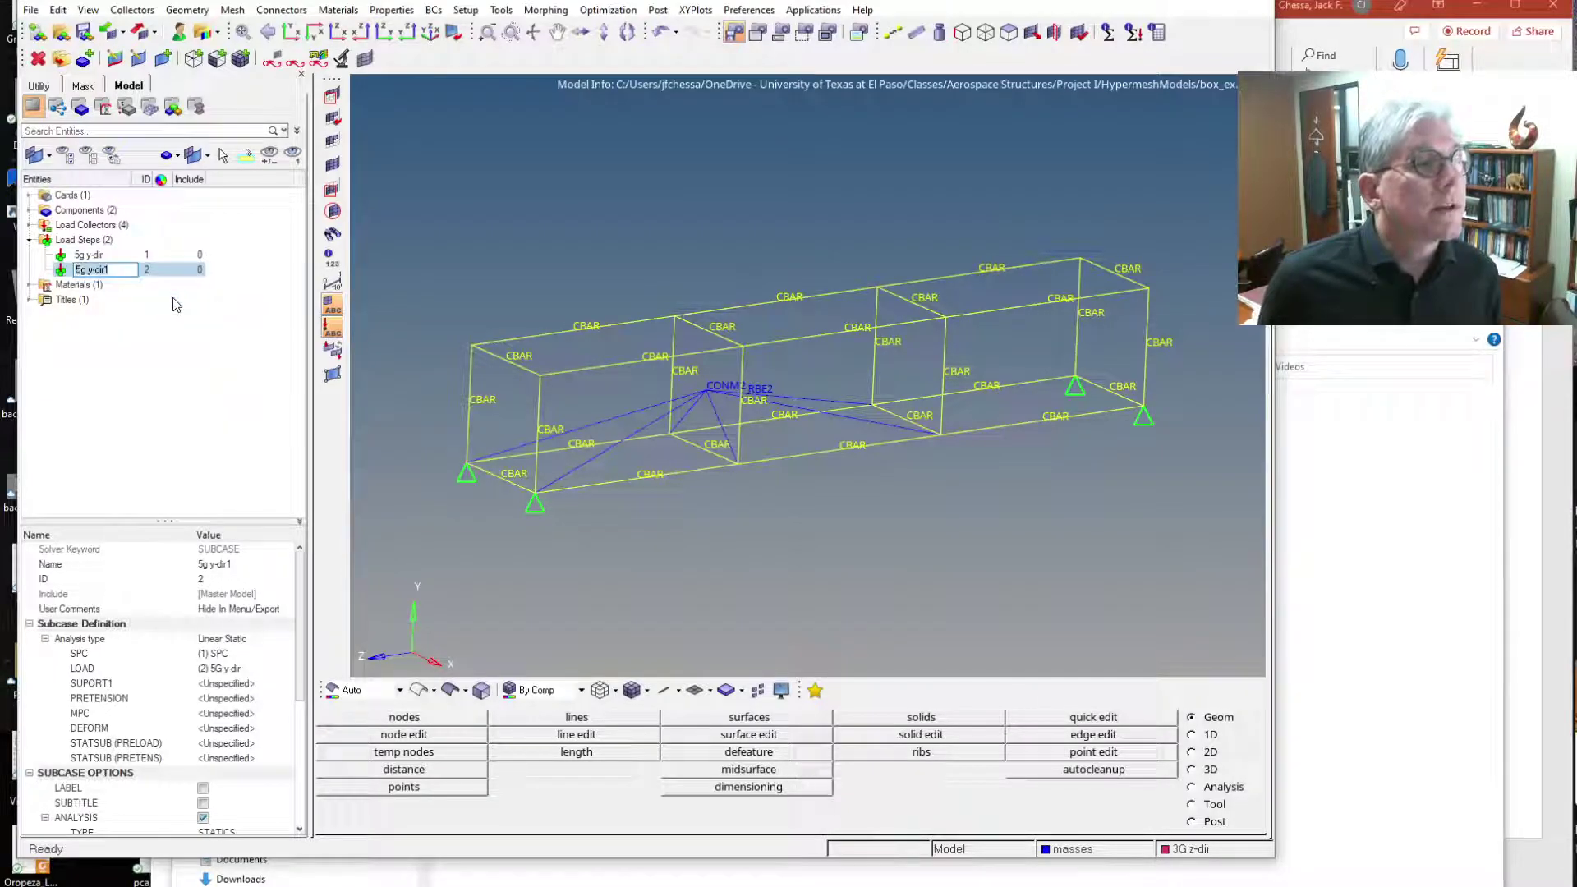
key("Home")
key("Delete")
type("3")
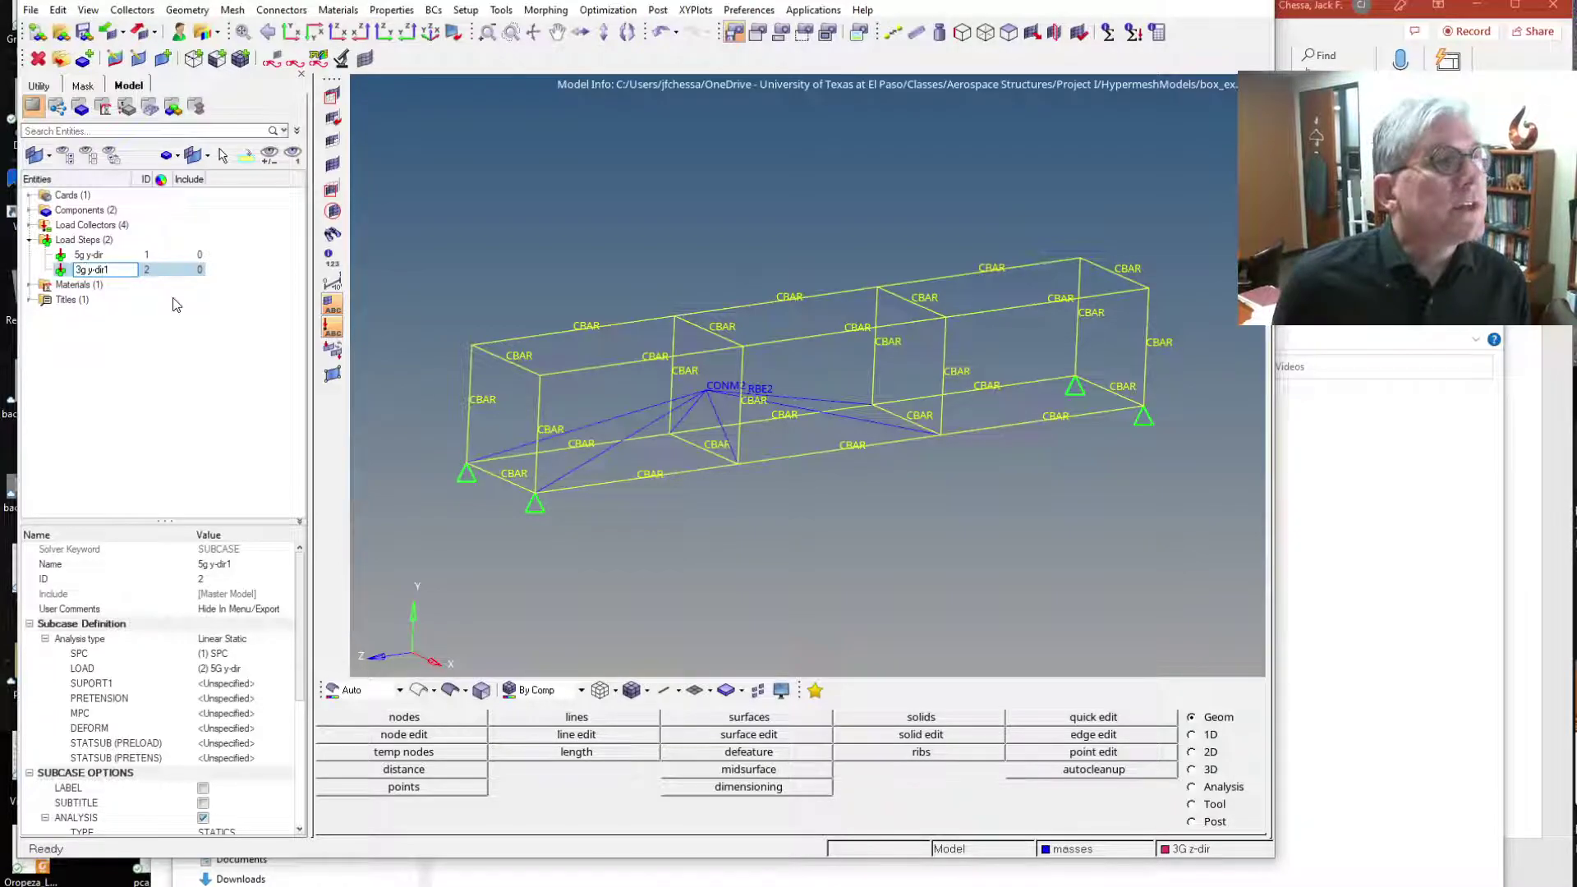
key("Delete")
key("Delete")
key("Delete")
key("Delete")
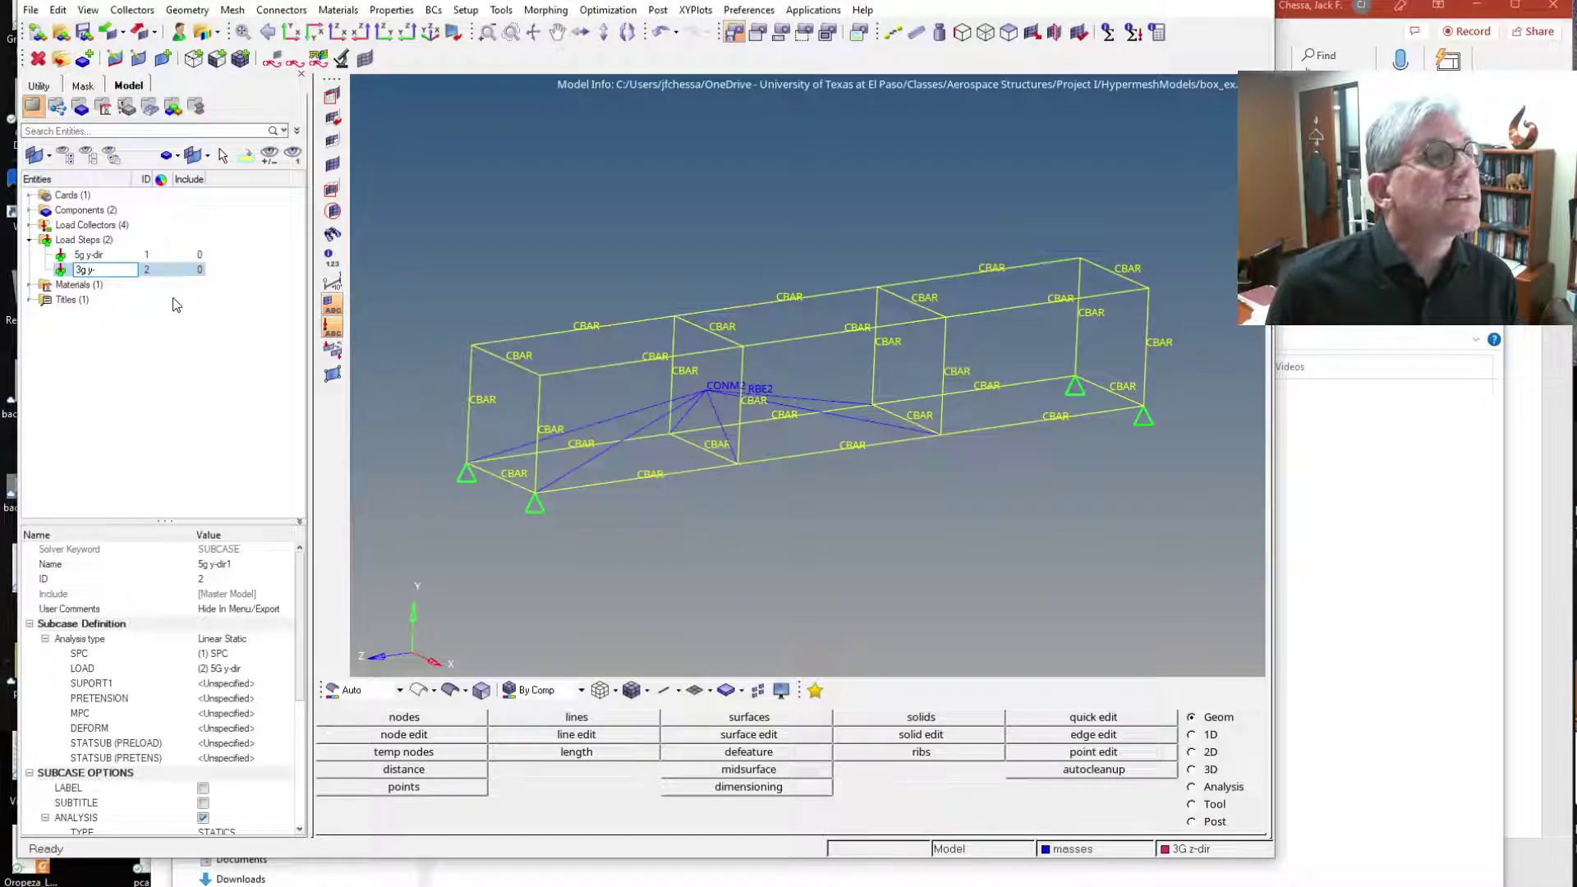
type("x")
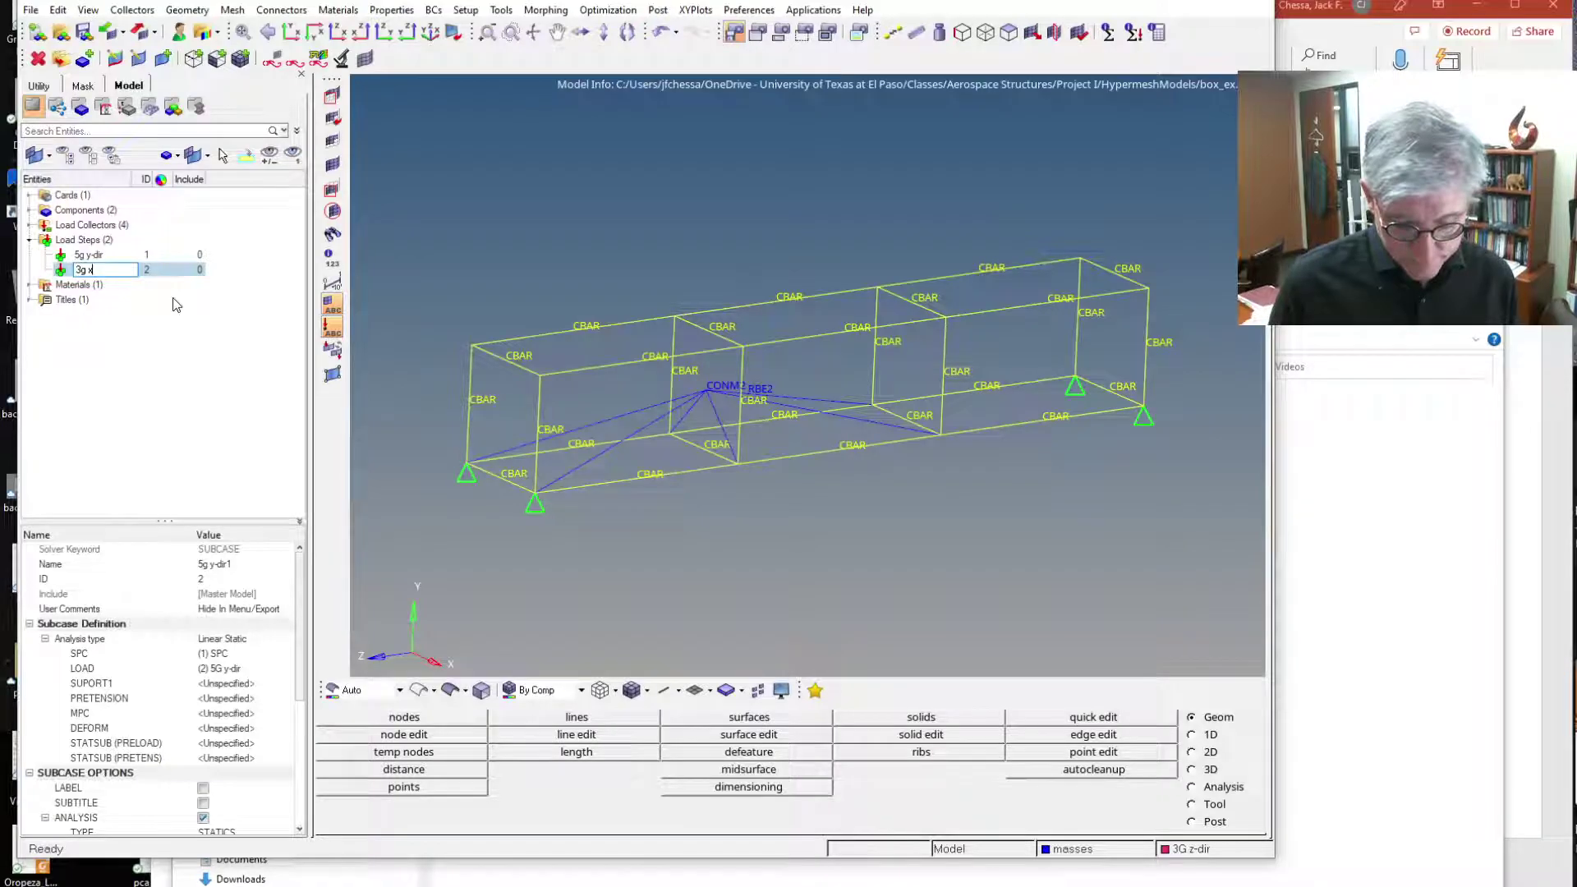
type("-dir")
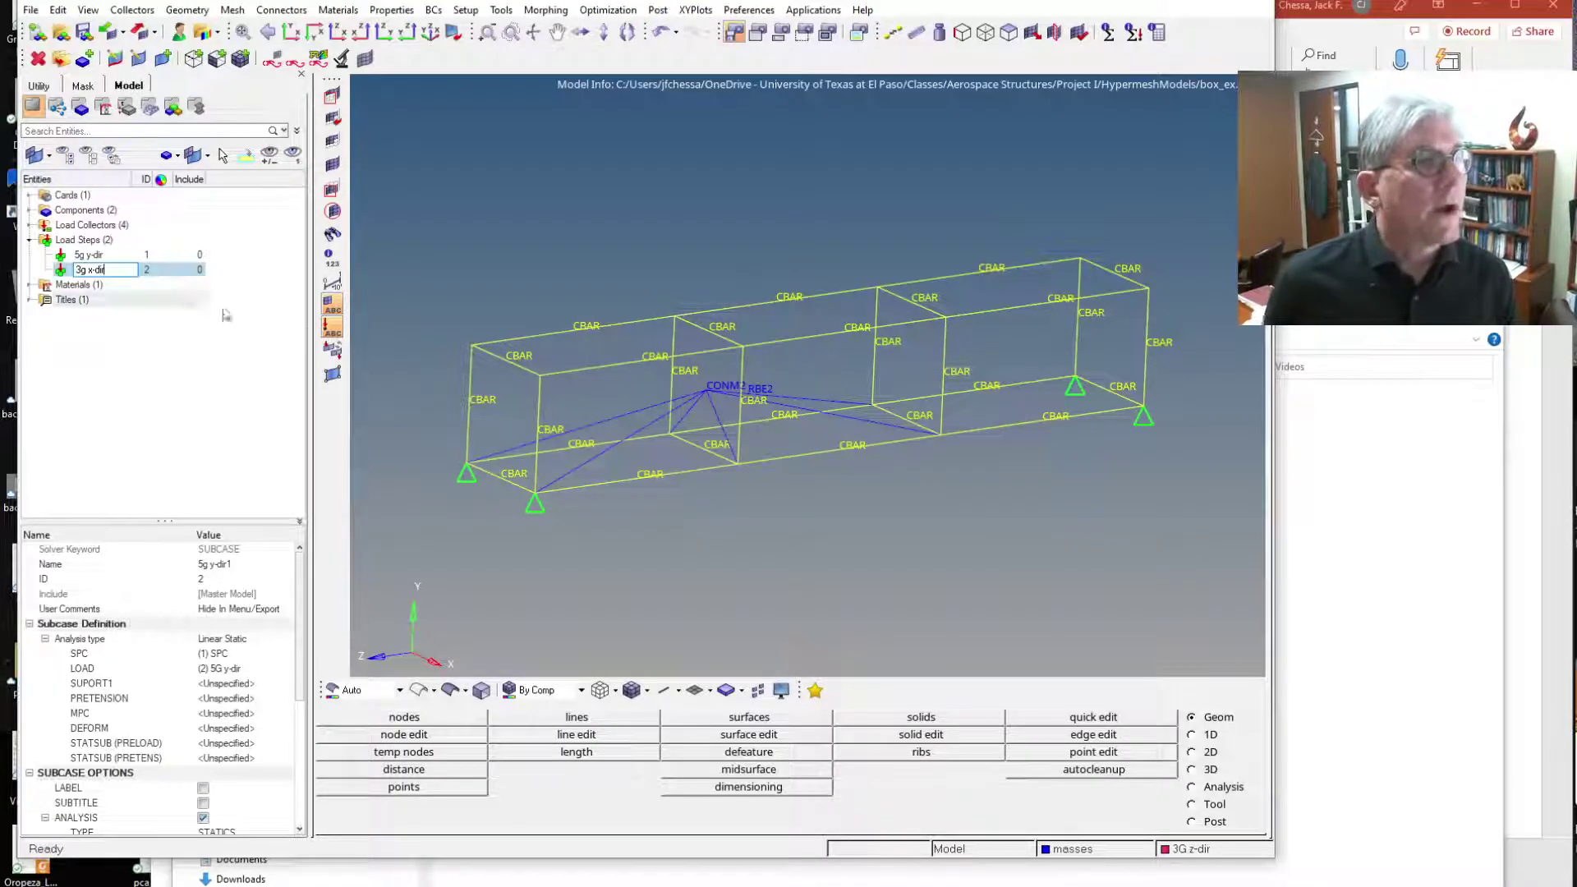
key("Return")
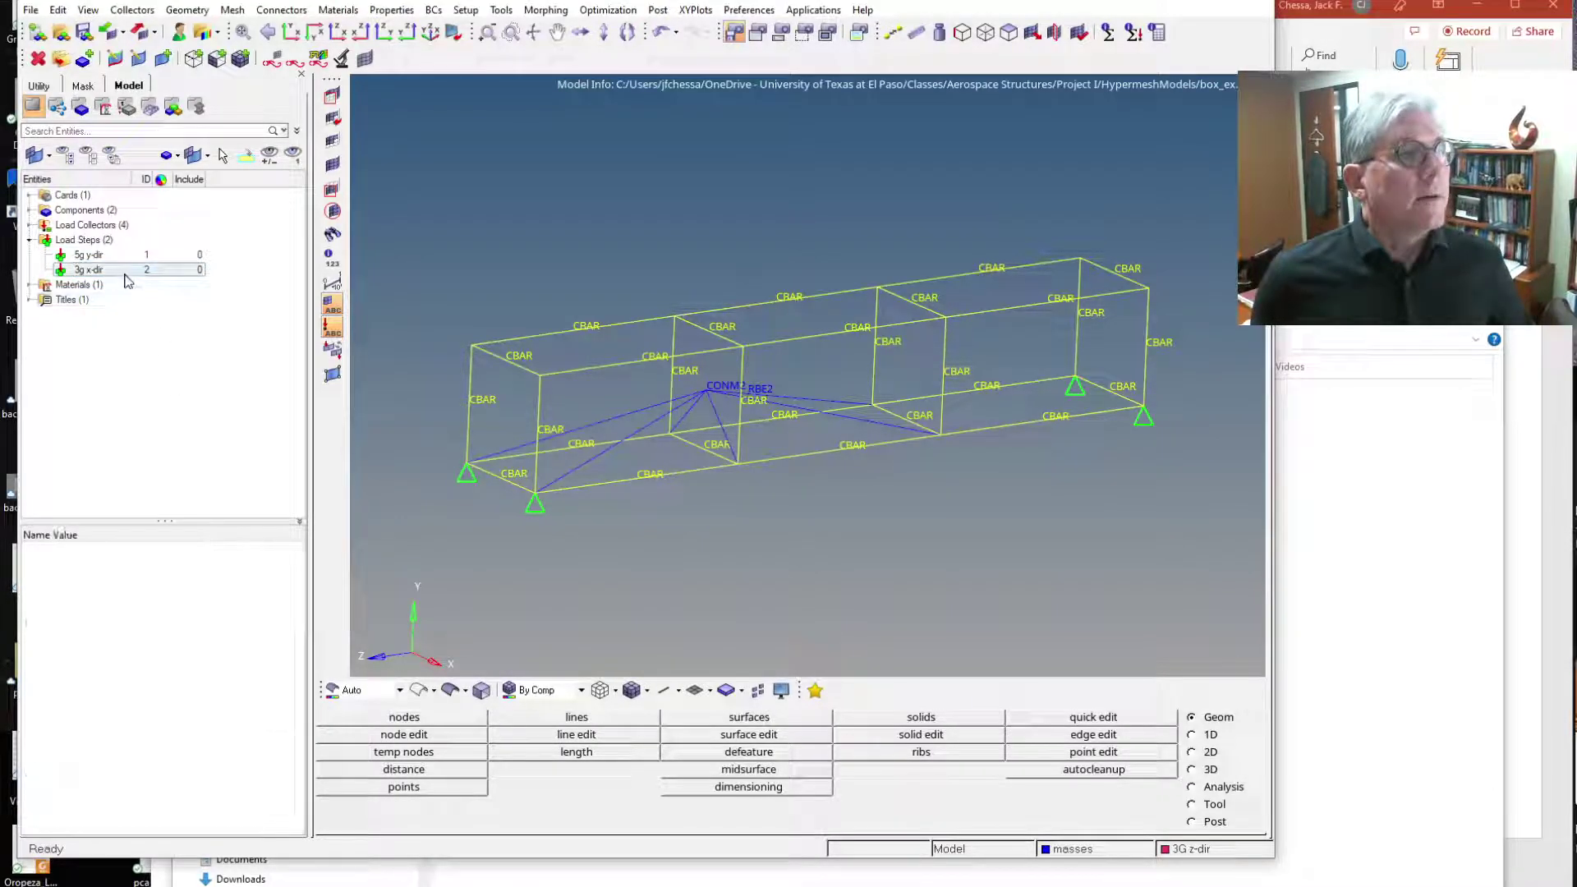
Assign the 3G x-dir load collector as the LOAD of the 3g x-dir load step
left_click(123, 277)
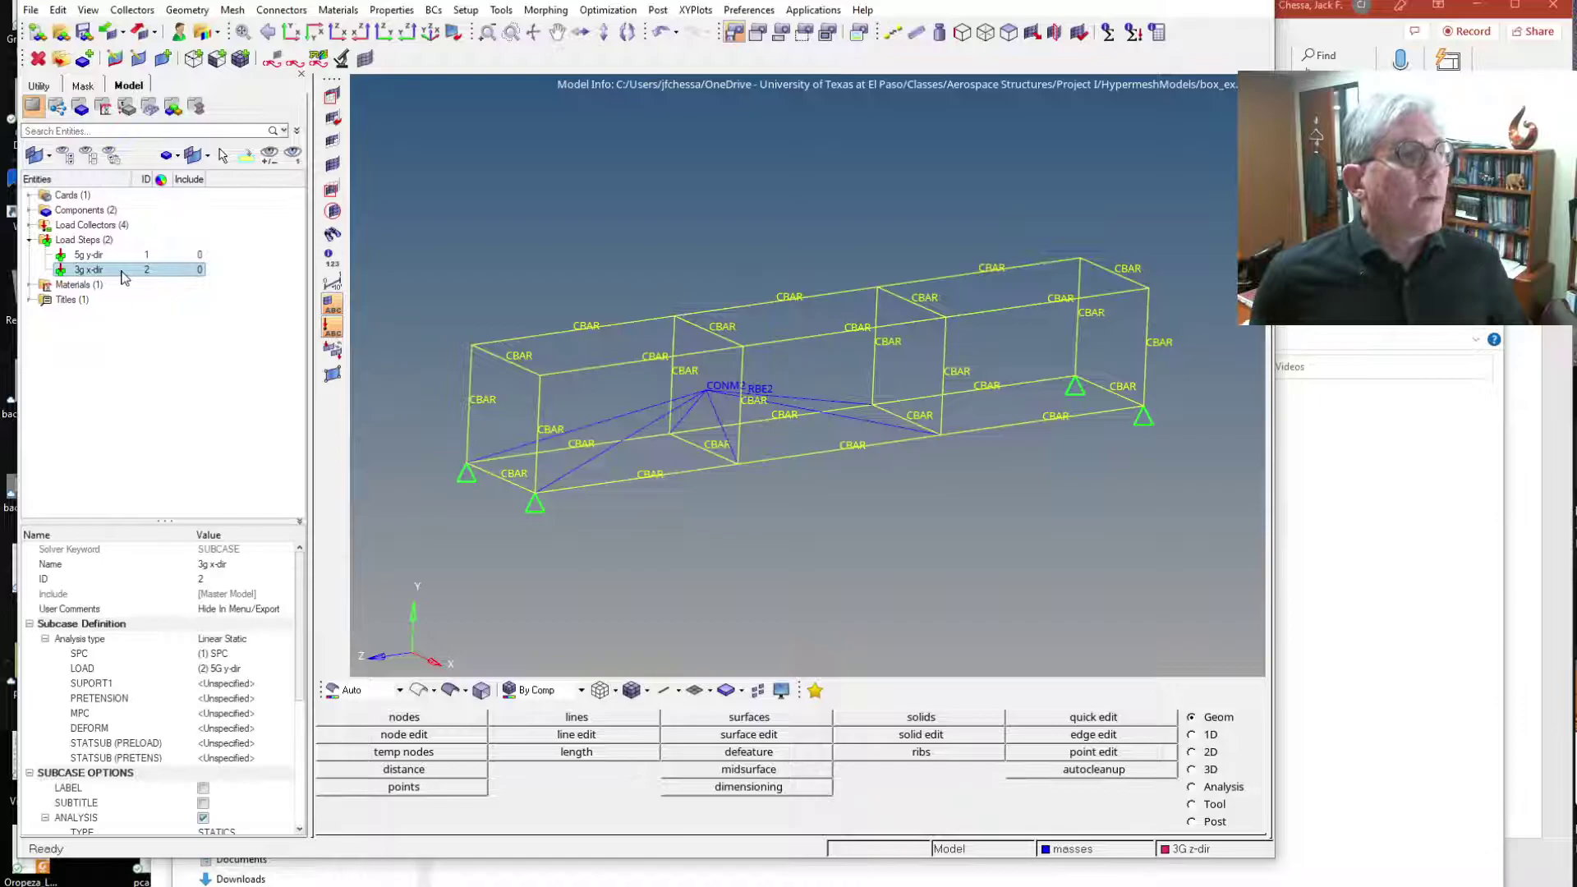
left_click(218, 670)
left_click(218, 675)
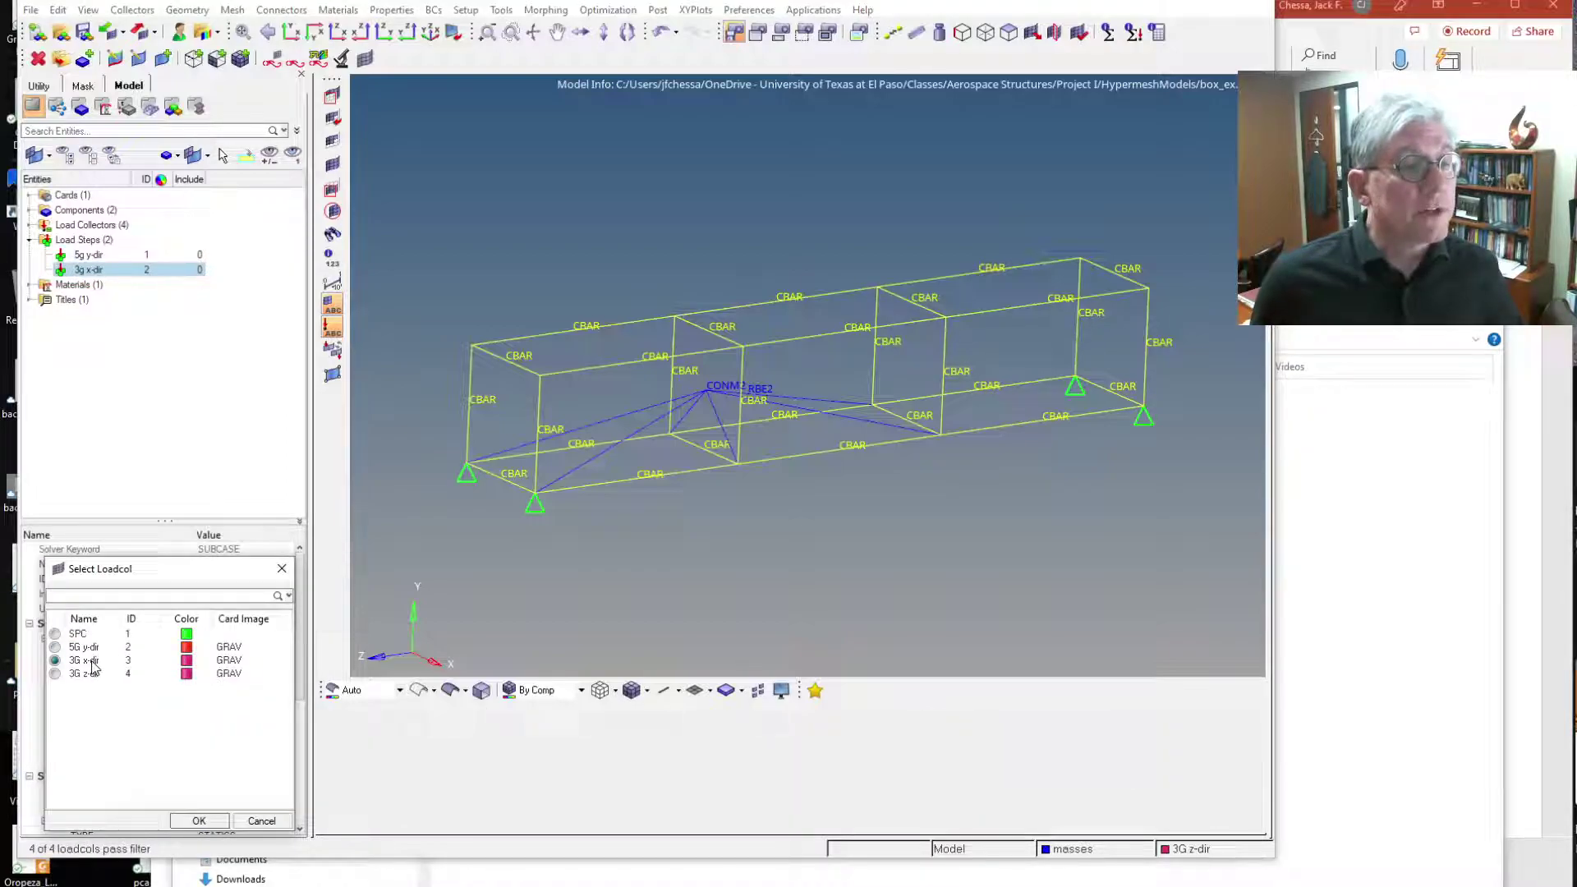
left_click(200, 821)
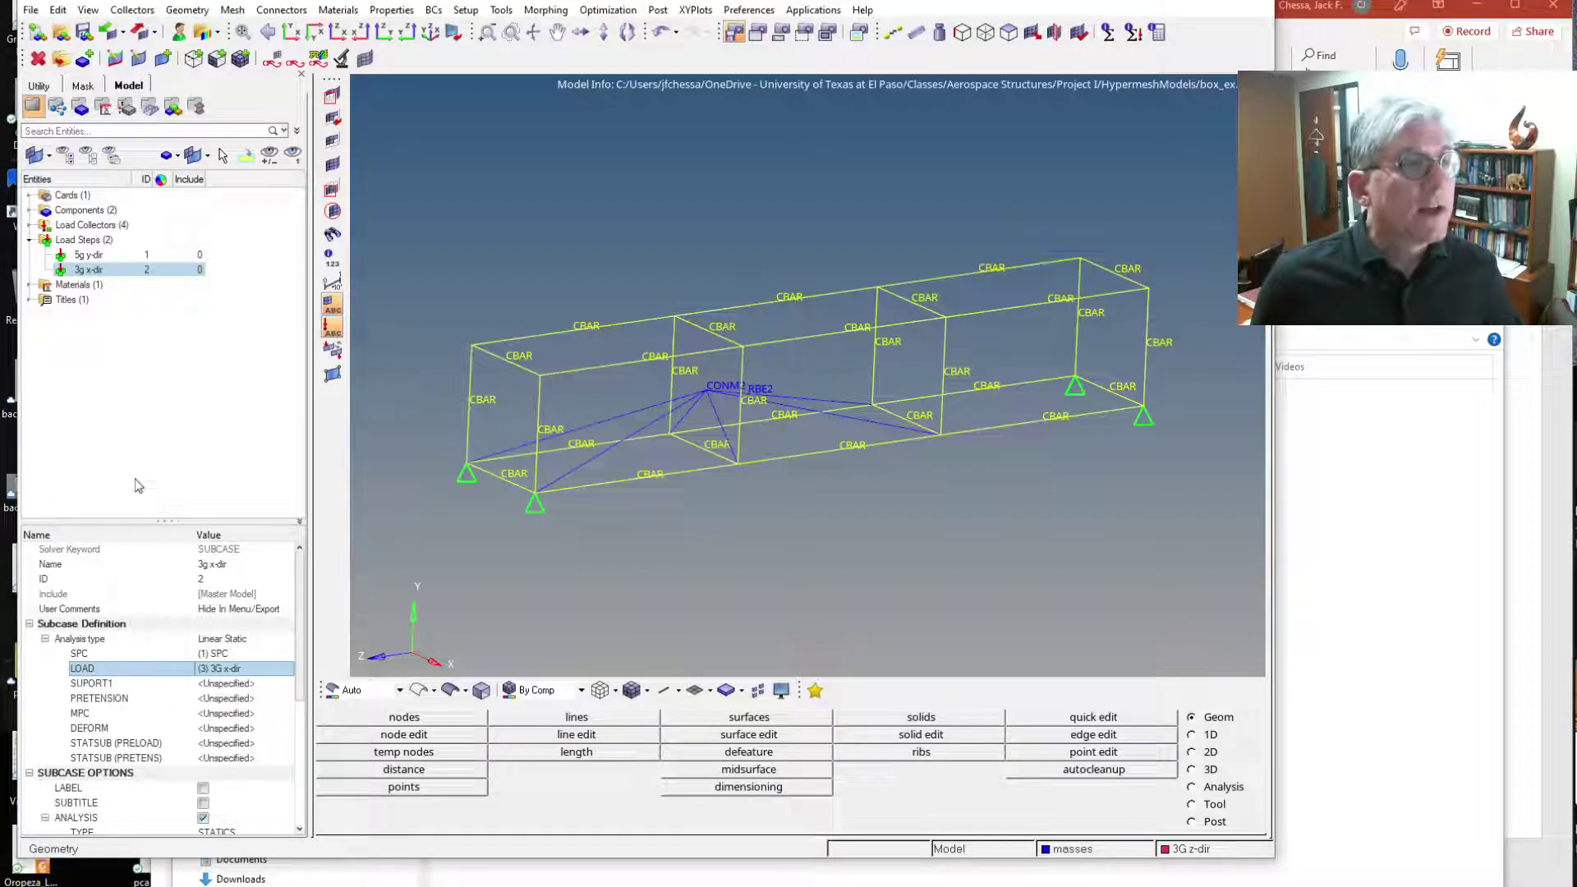
Duplicate the 3g x-dir load step and rename the copy as 3g z-dir
right_click(109, 271)
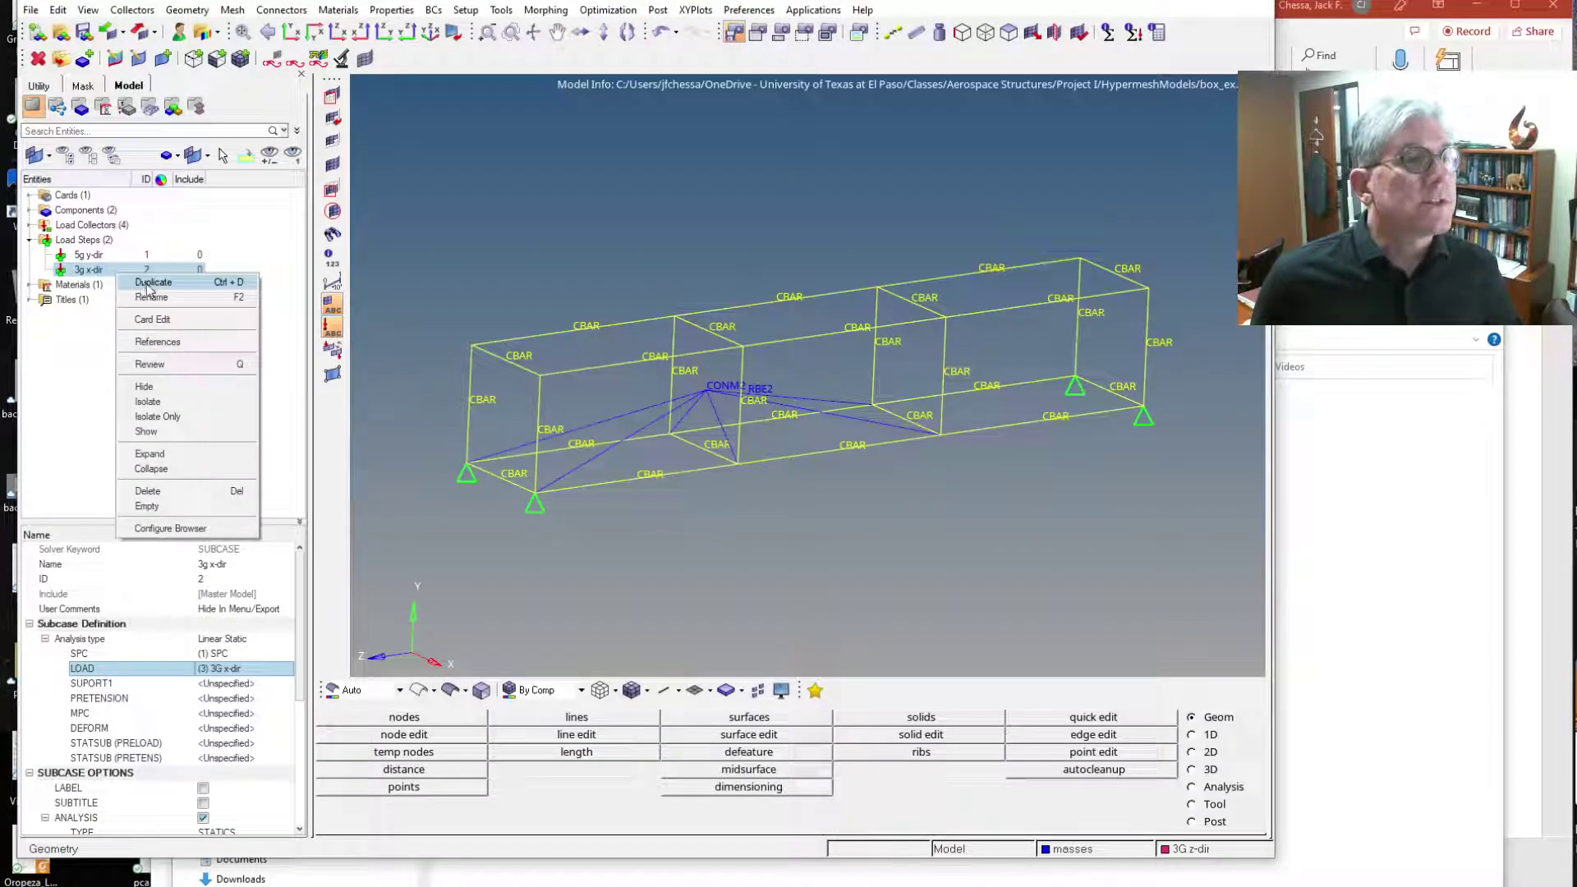
left_click(151, 288)
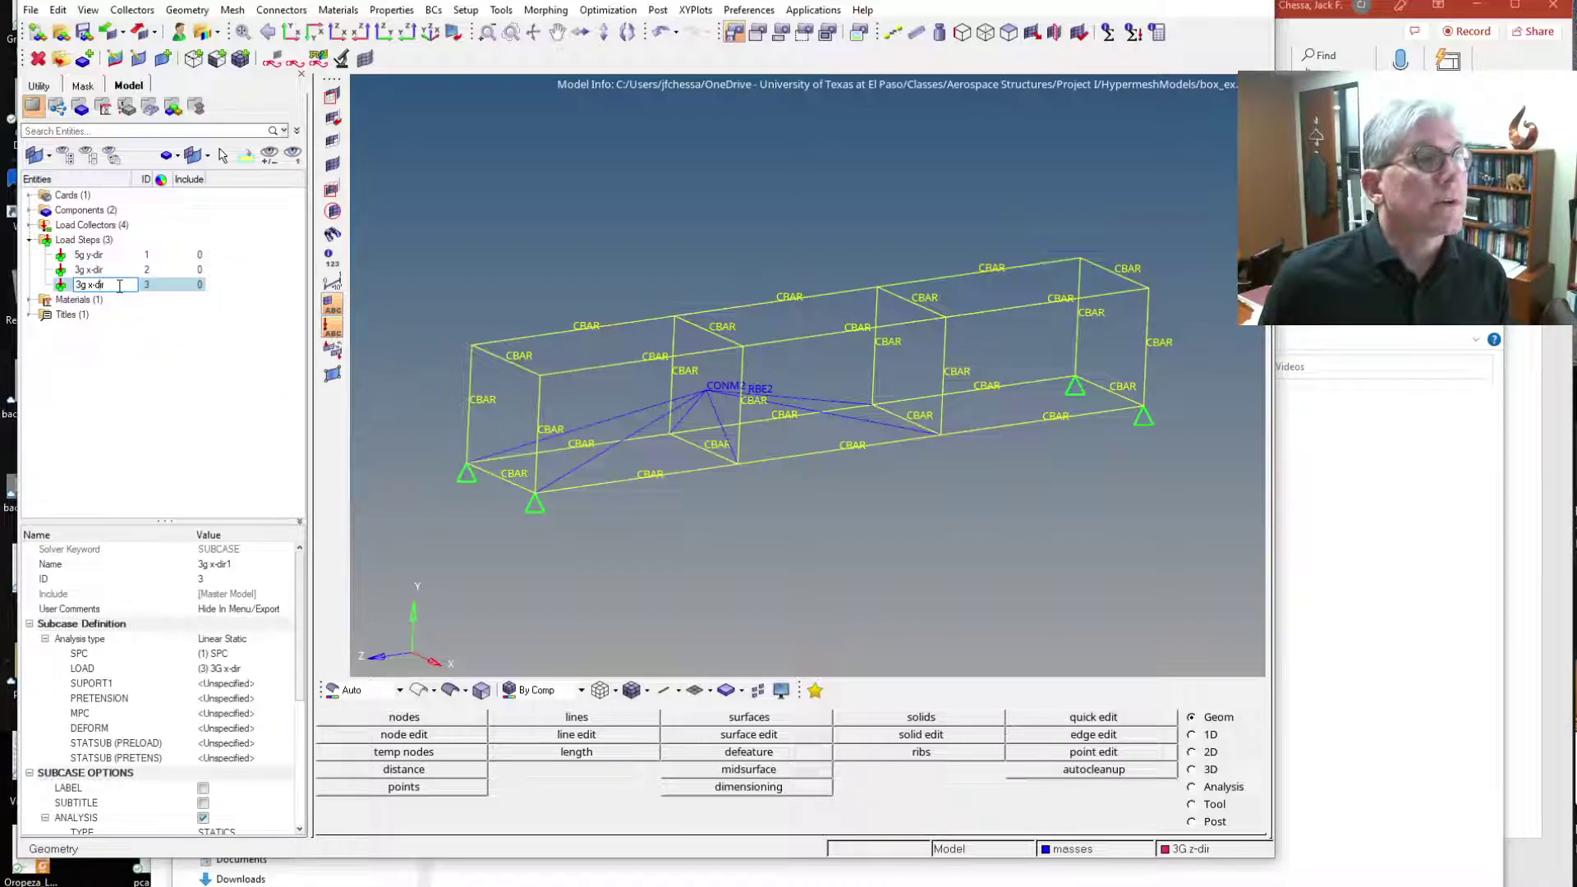
key("Return")
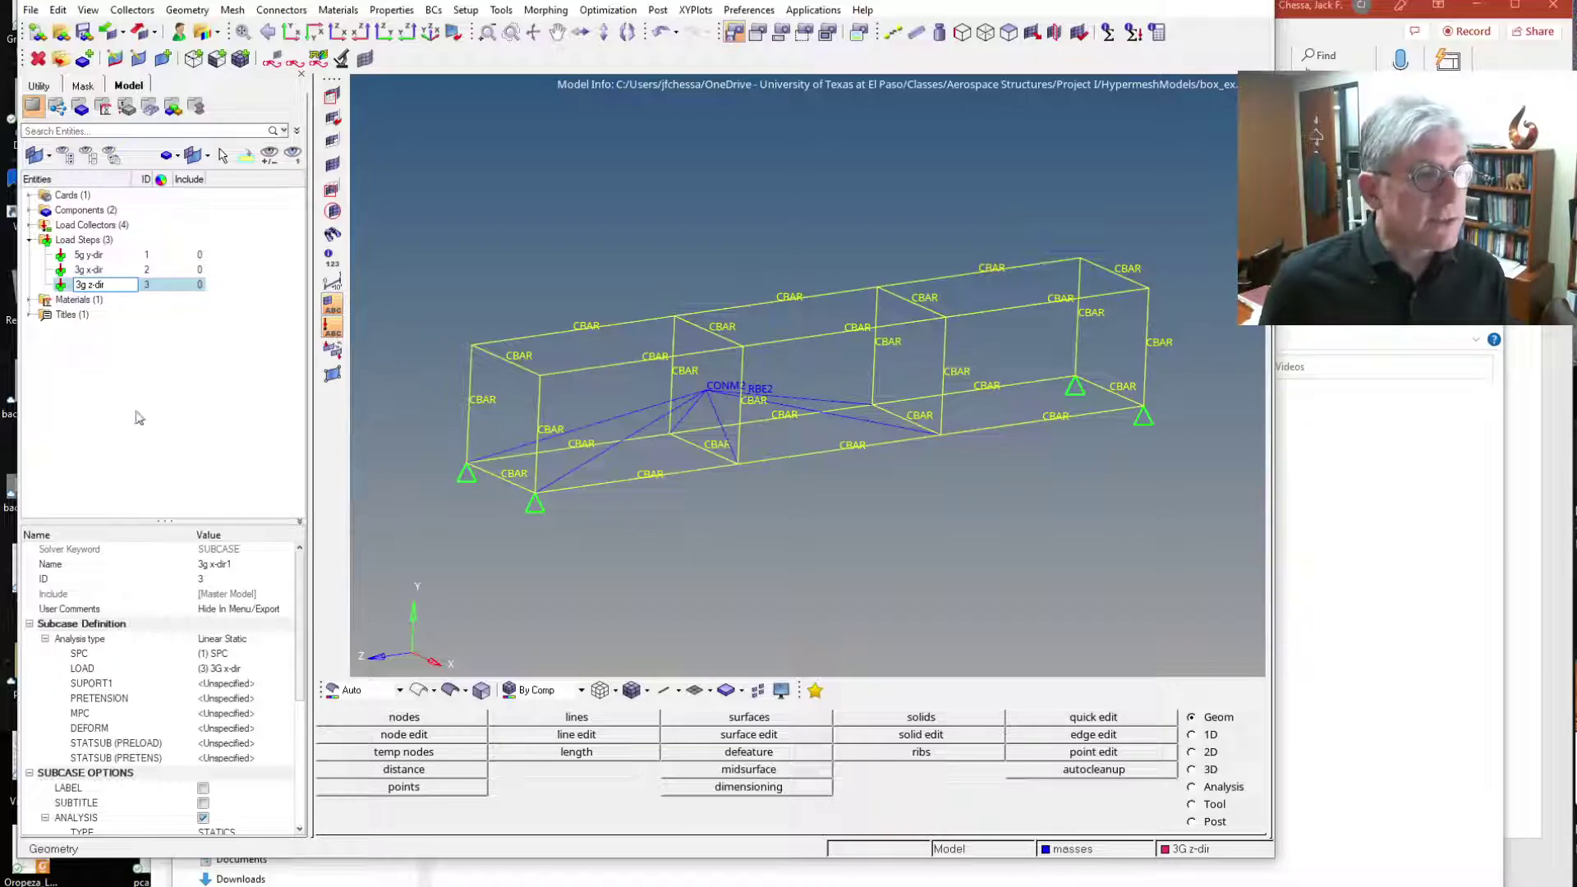
Assign the 3G z-dir load collector as the LOAD of the 3g z-dir load step
left_click(226, 669)
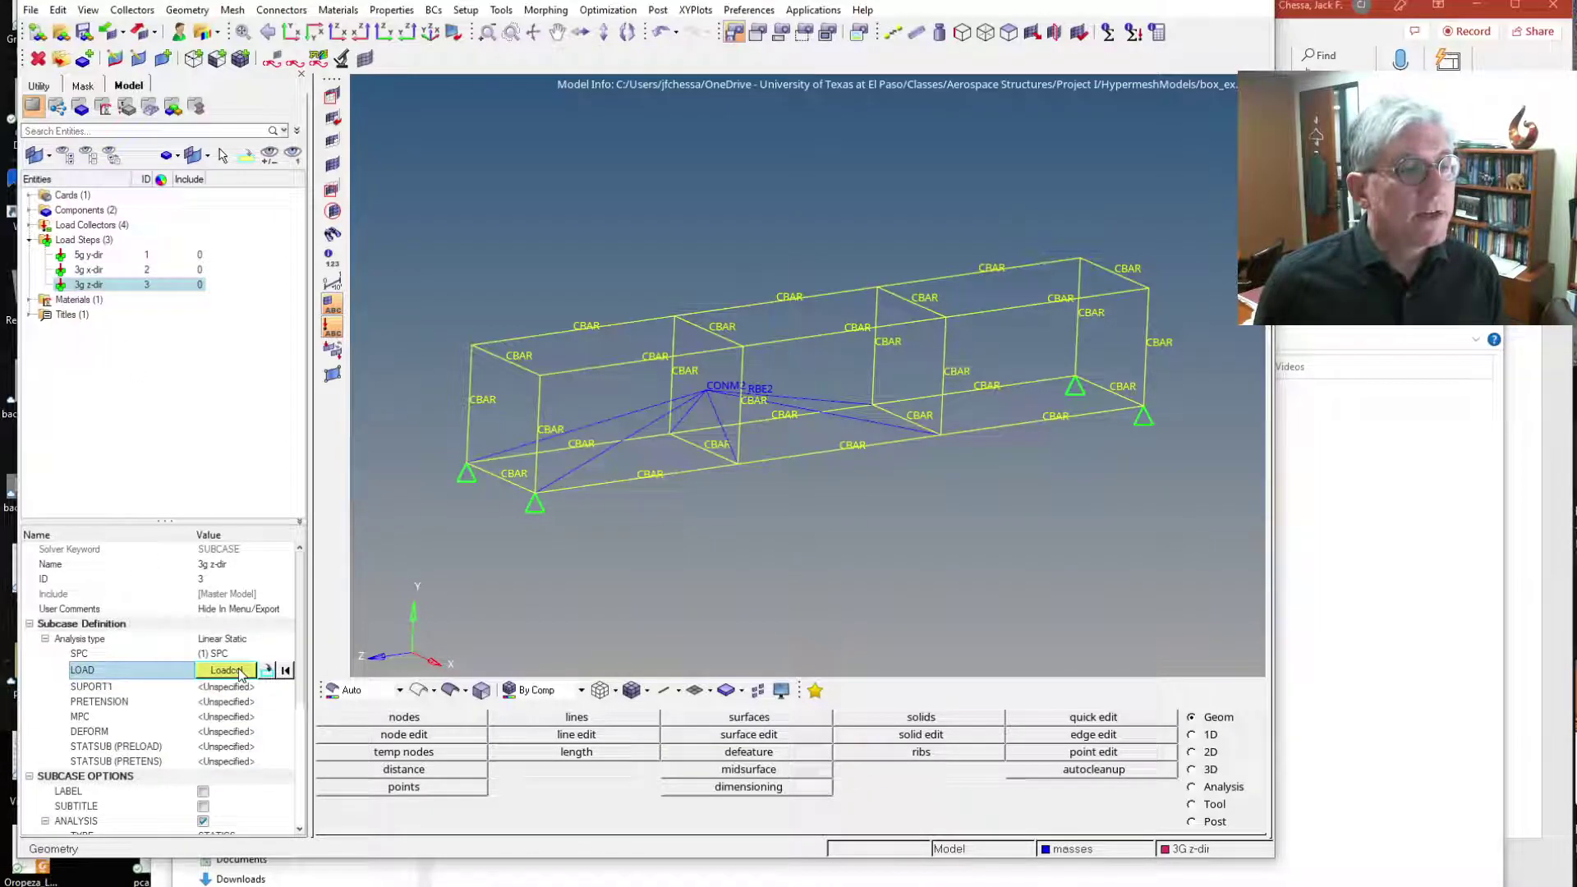
left_click(240, 671)
left_click(82, 677)
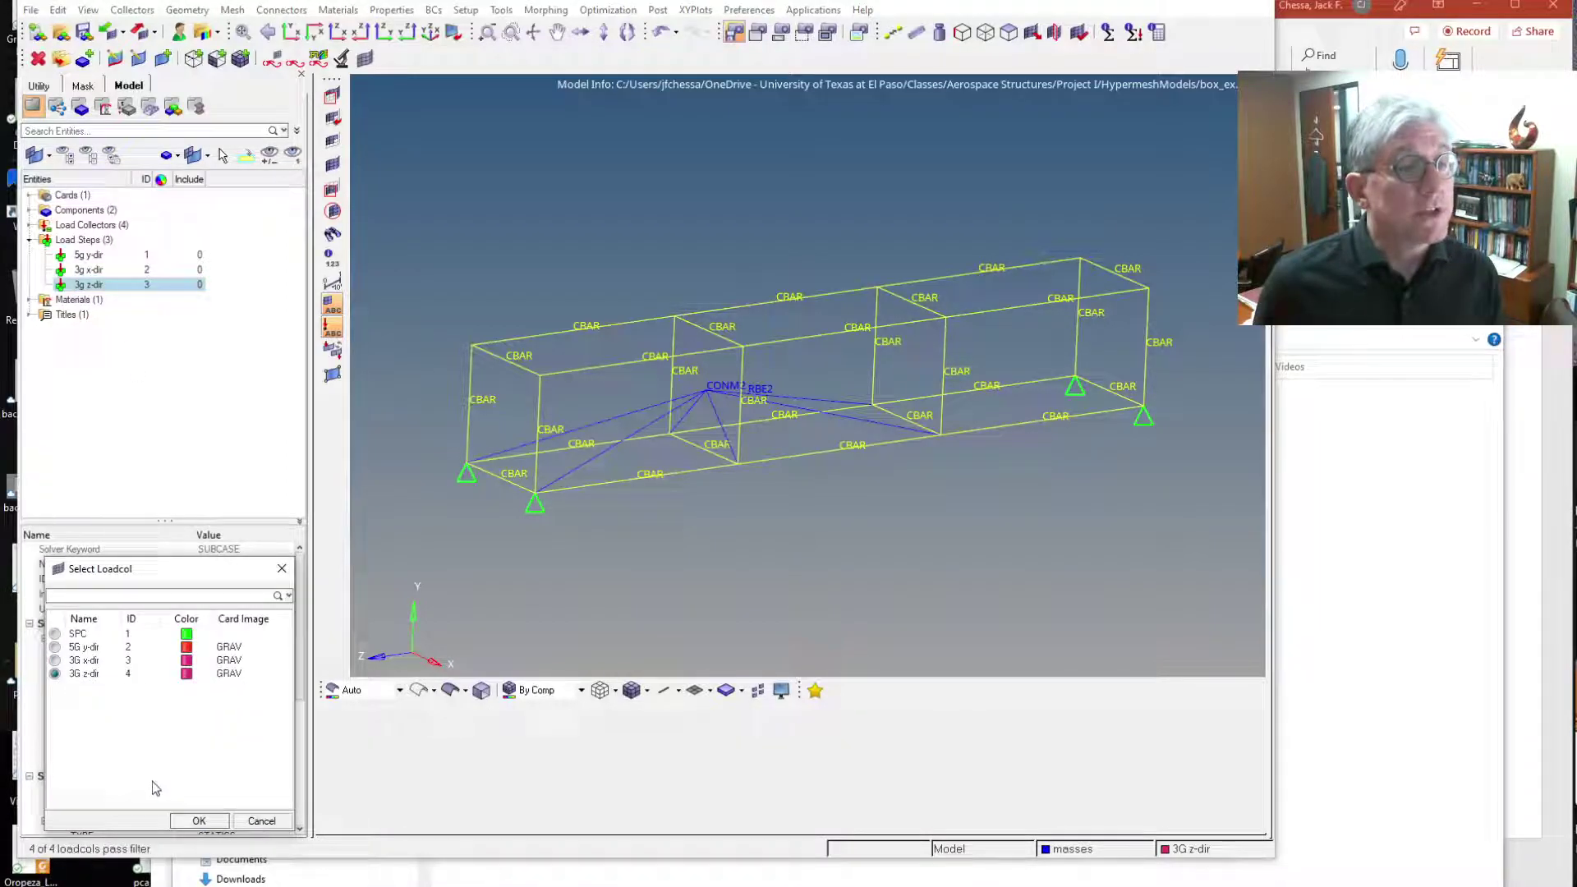
left_click(199, 821)
left_click(140, 340)
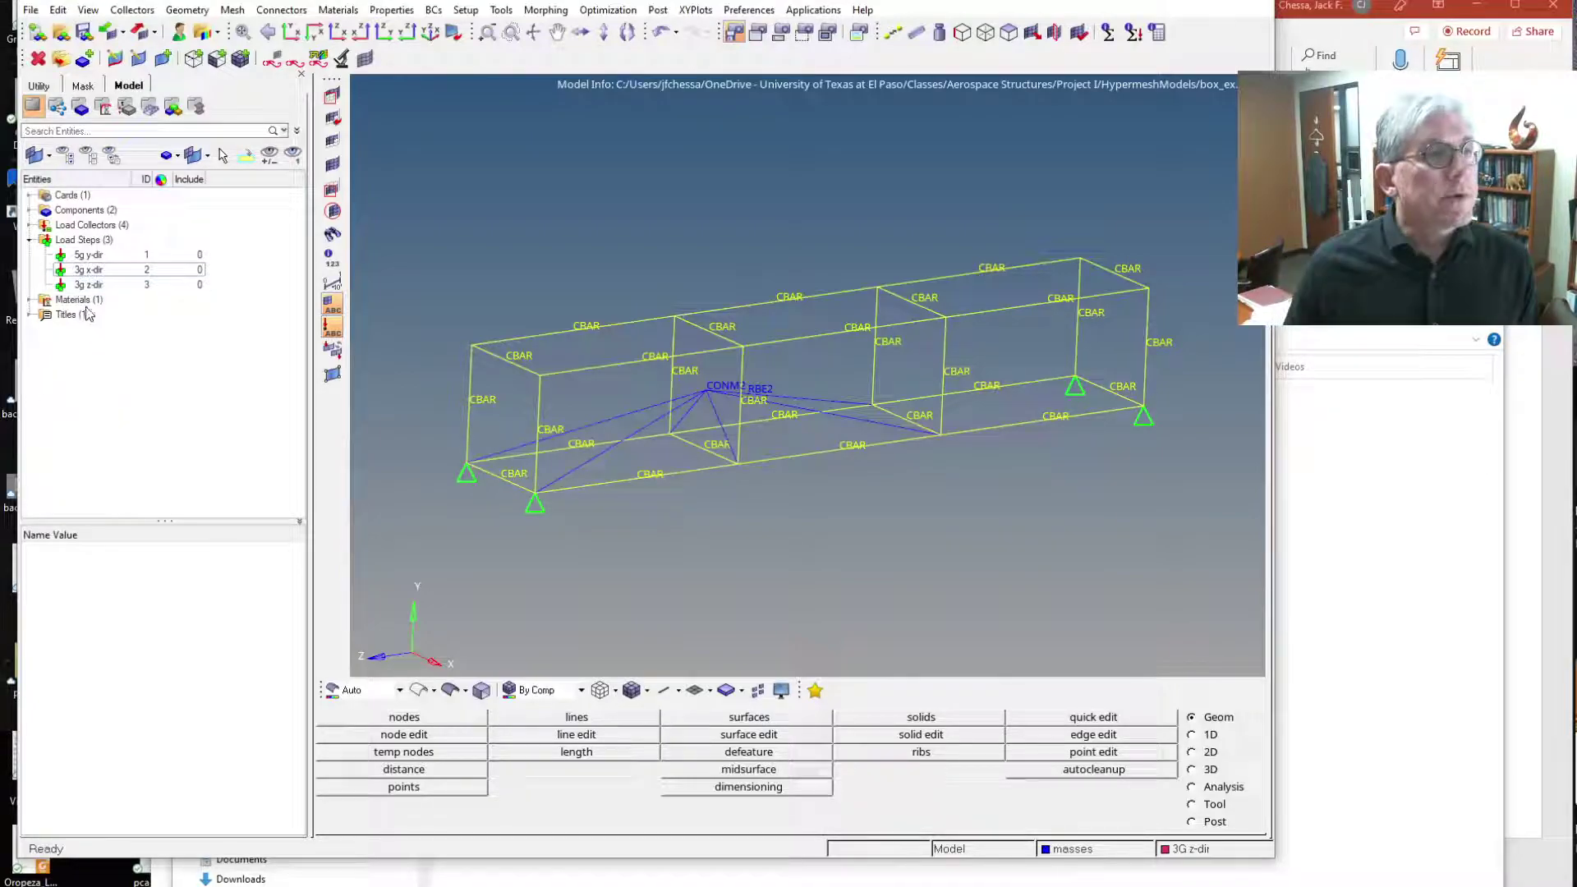
Save the model under the new file name box_ex_2.hm in the HypermeshModels folder
left_click(30, 300)
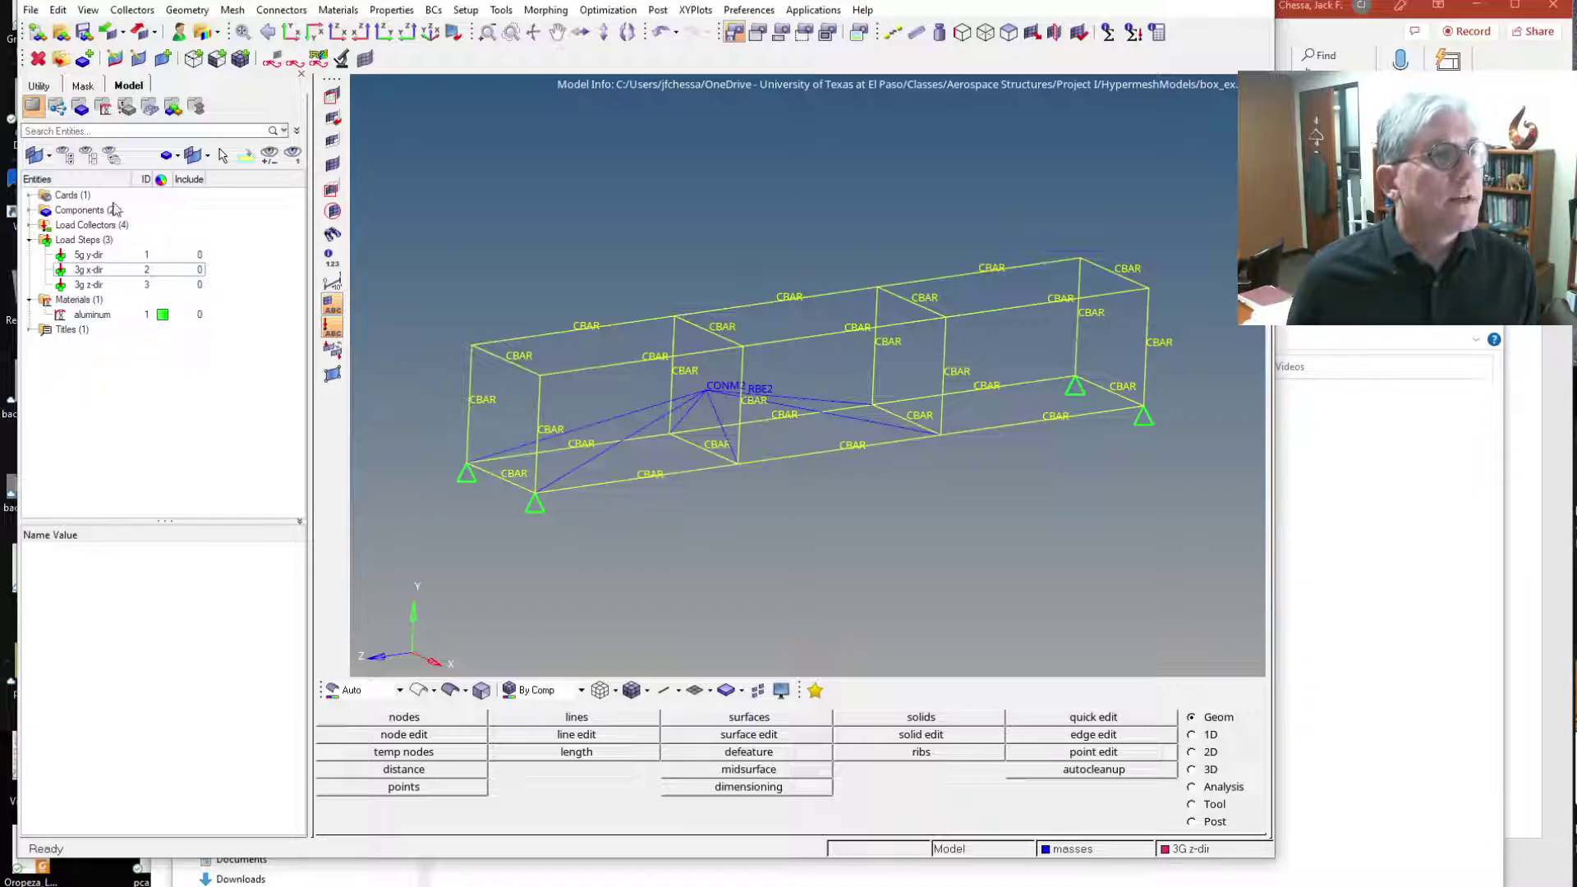
left_click(30, 11)
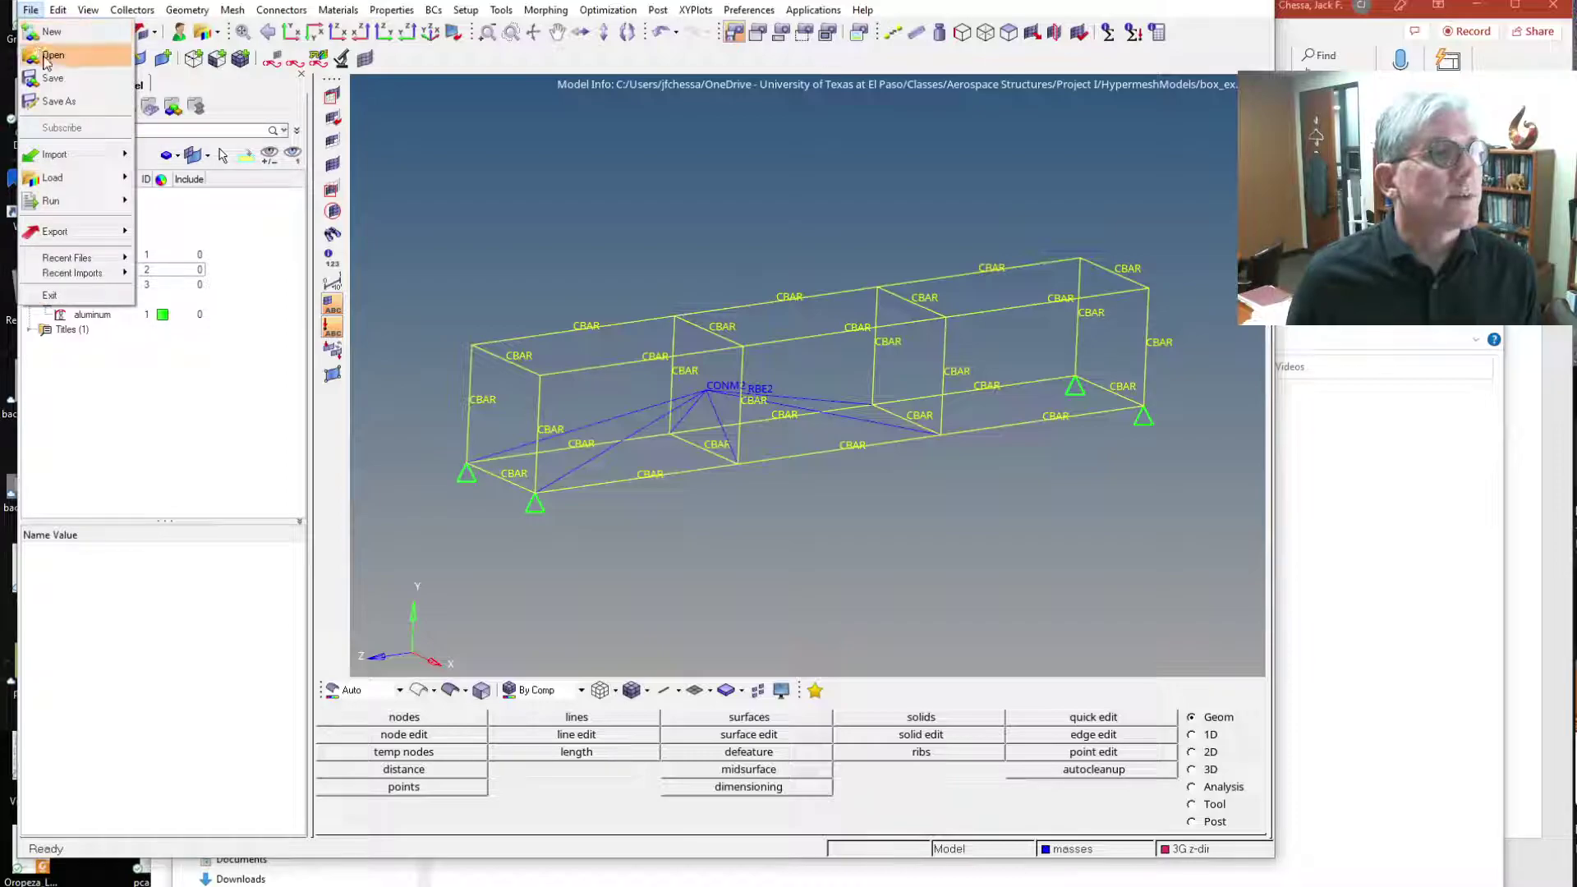
left_click(81, 99)
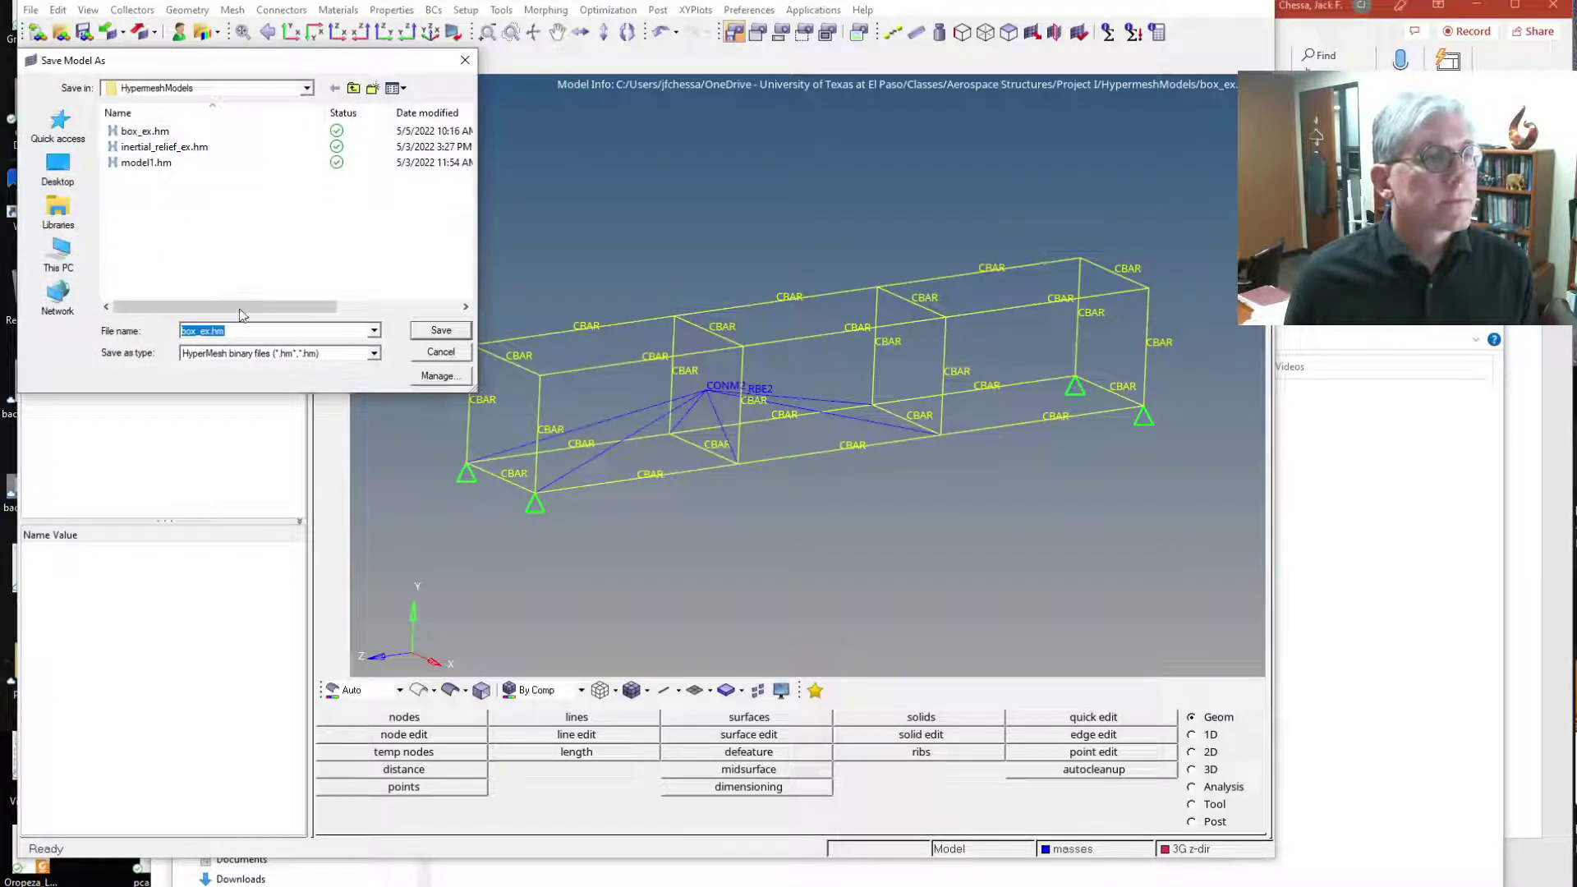
left_click(211, 331)
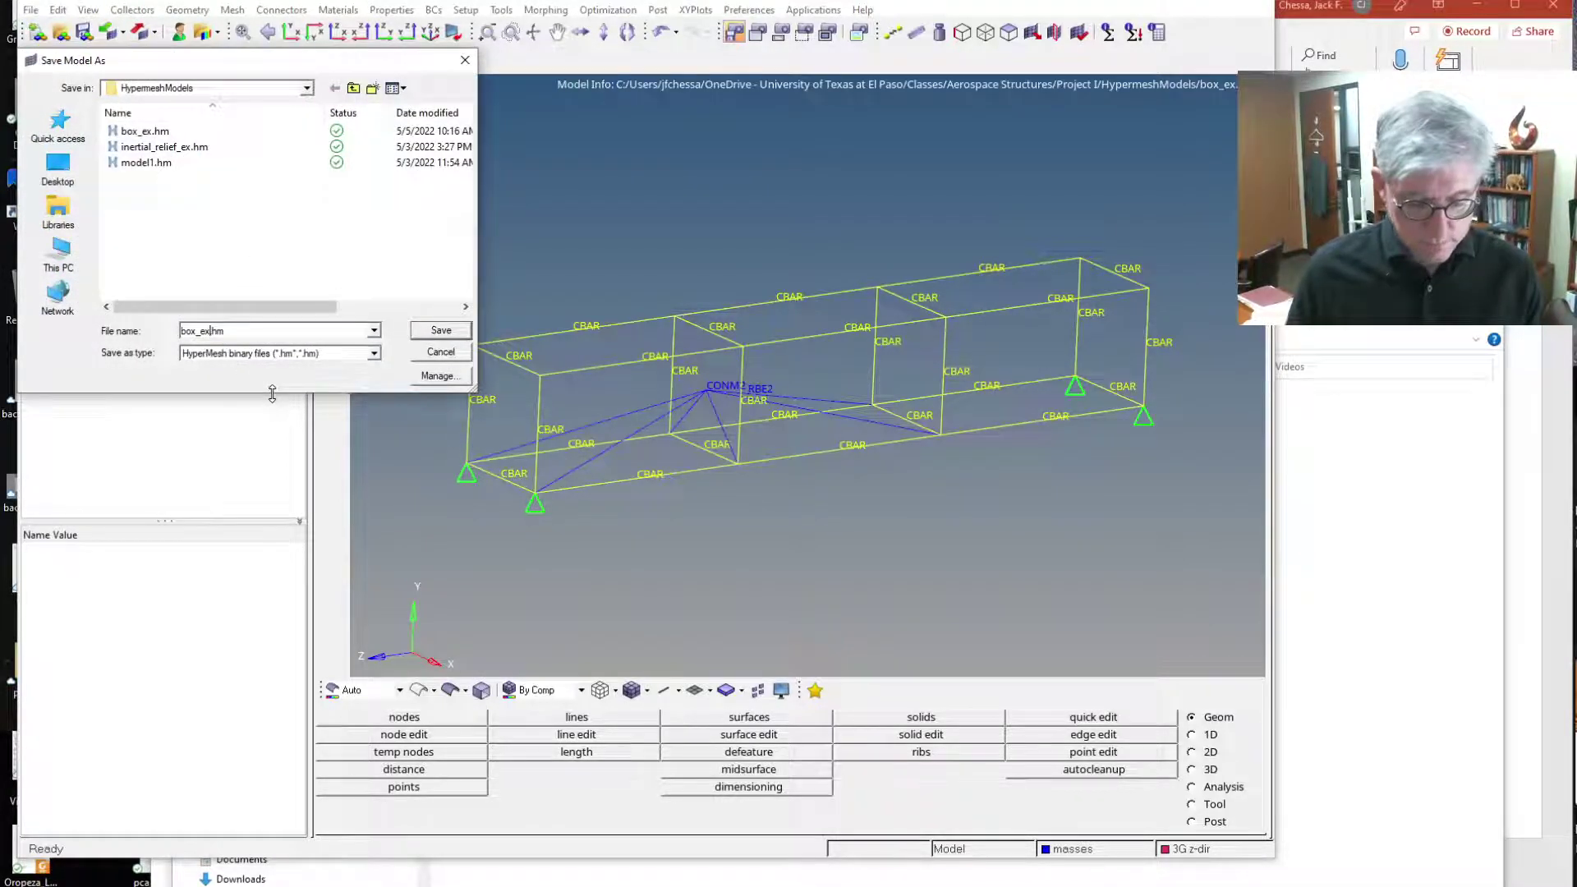
key("Return")
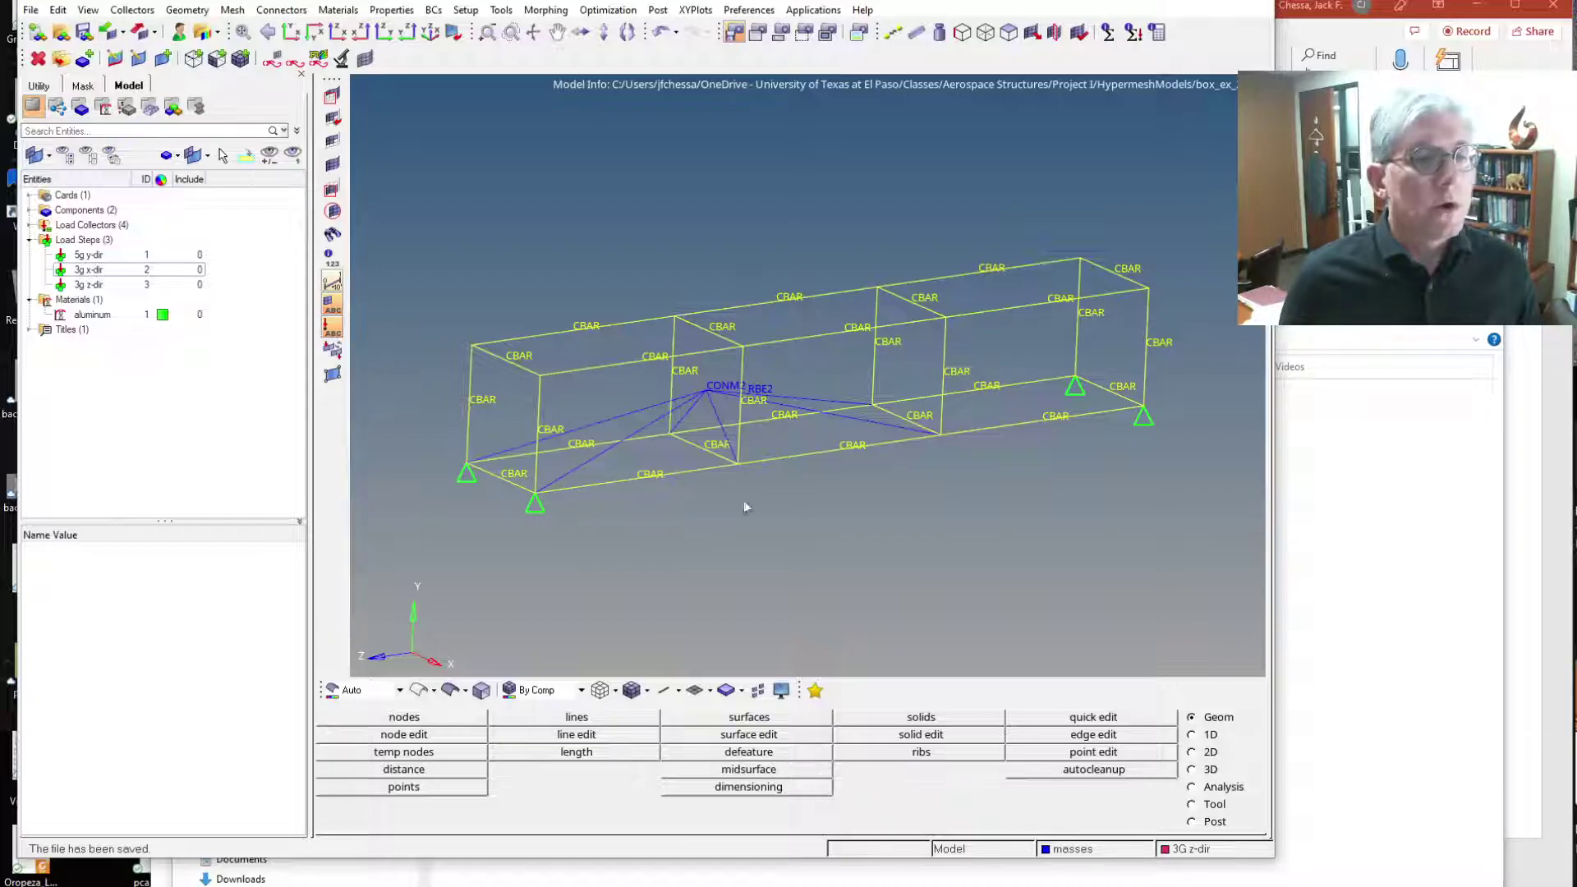
Run OptiStruct on box_ex_2.fem with the analysis run option and review the solver's message log
left_click(1198, 787)
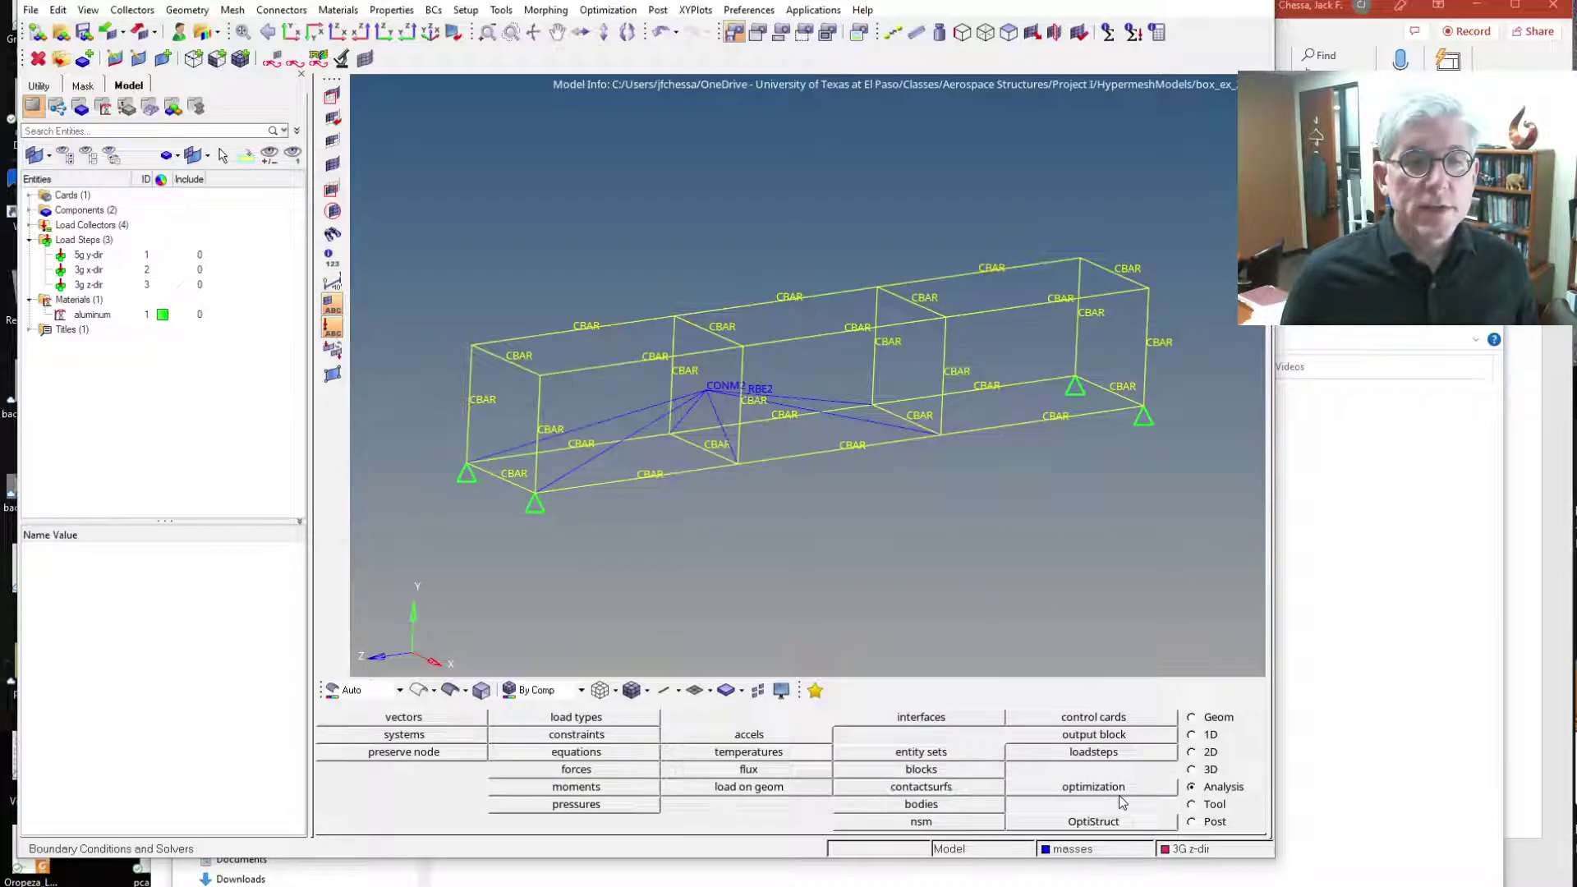
left_click(1094, 821)
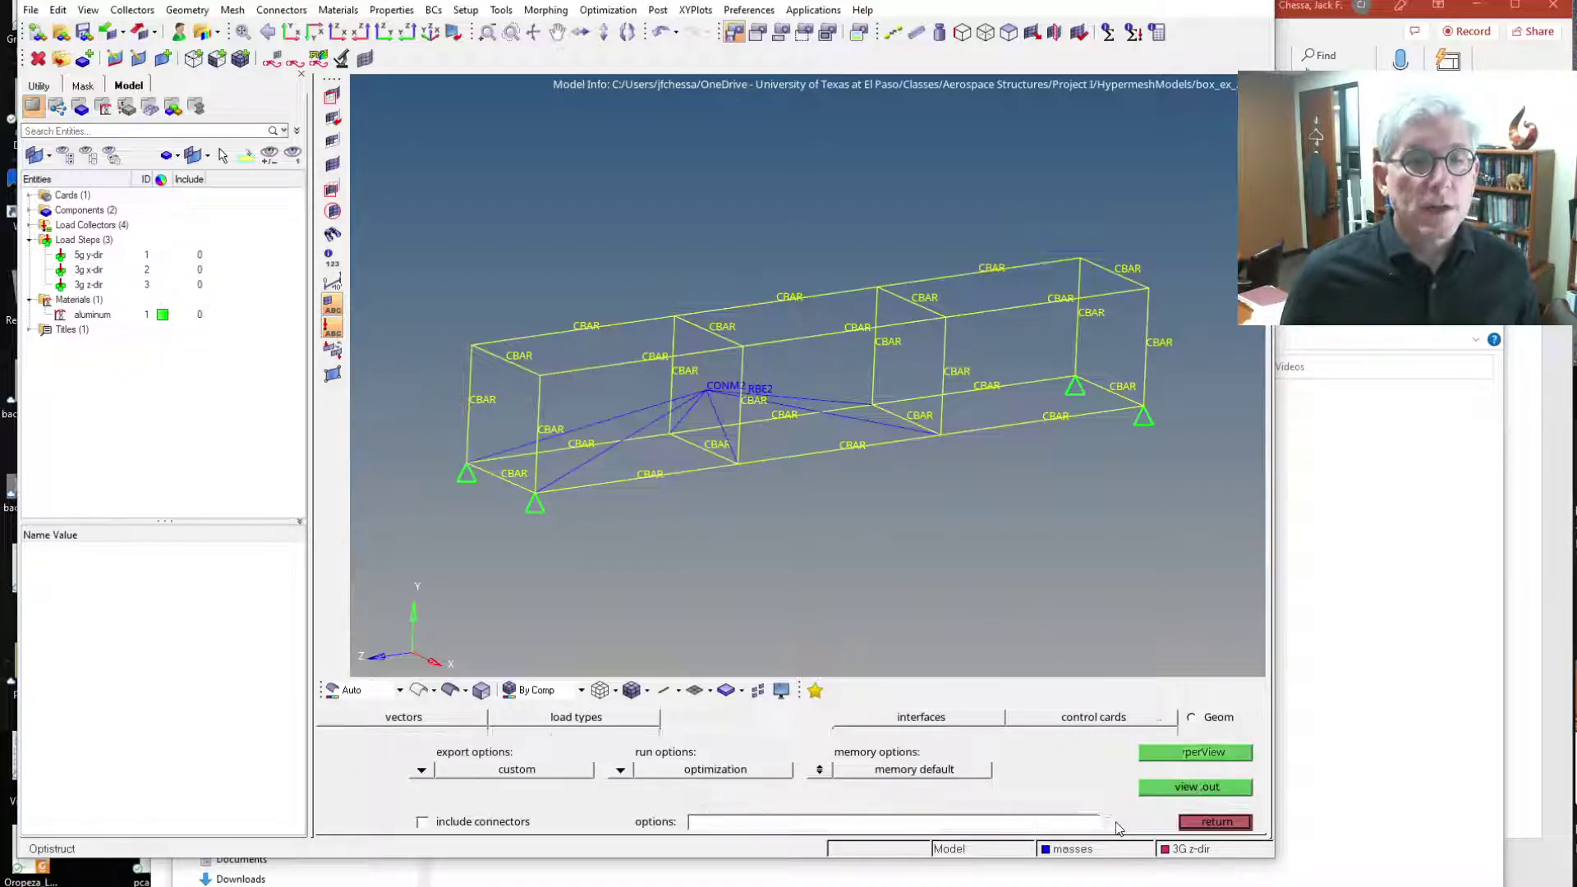
left_click(611, 776)
left_click(544, 770)
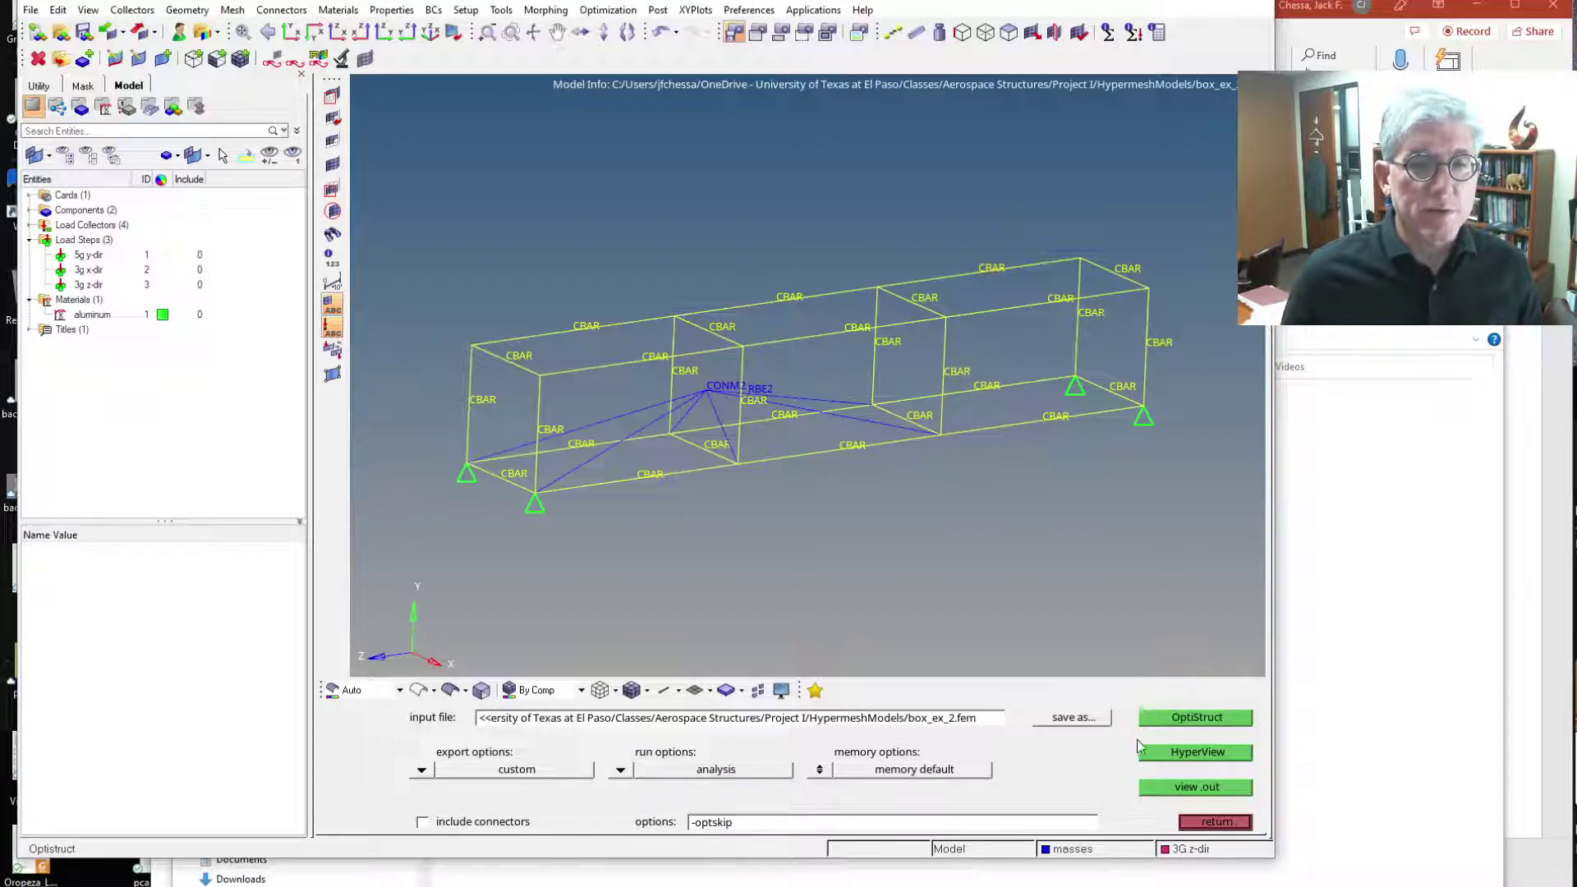
left_click(1207, 719)
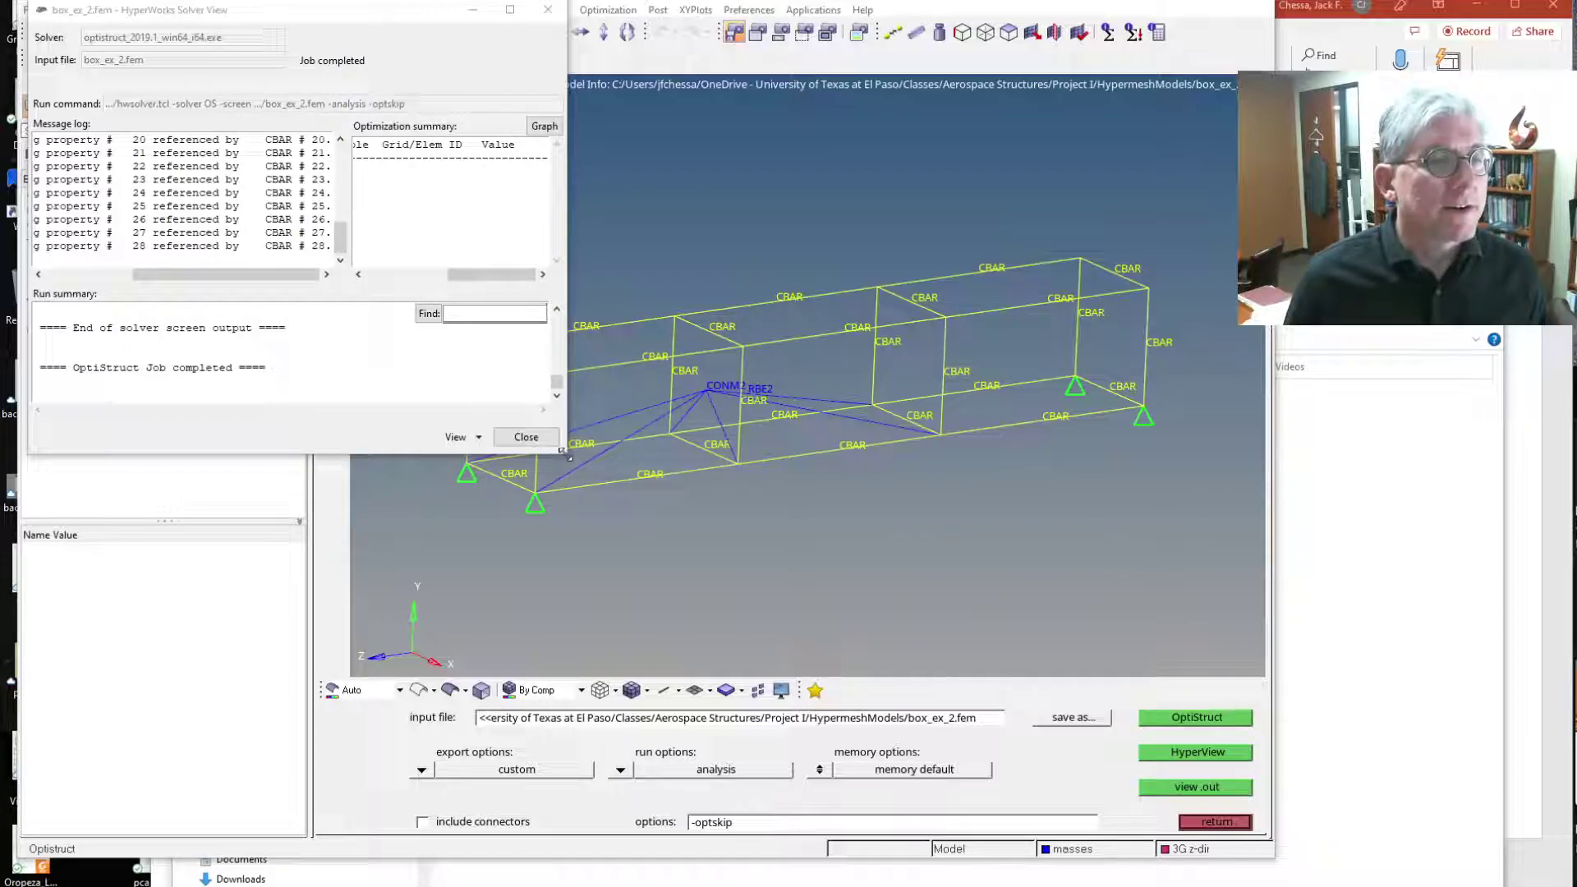
left_click_drag(566, 454, 901, 634)
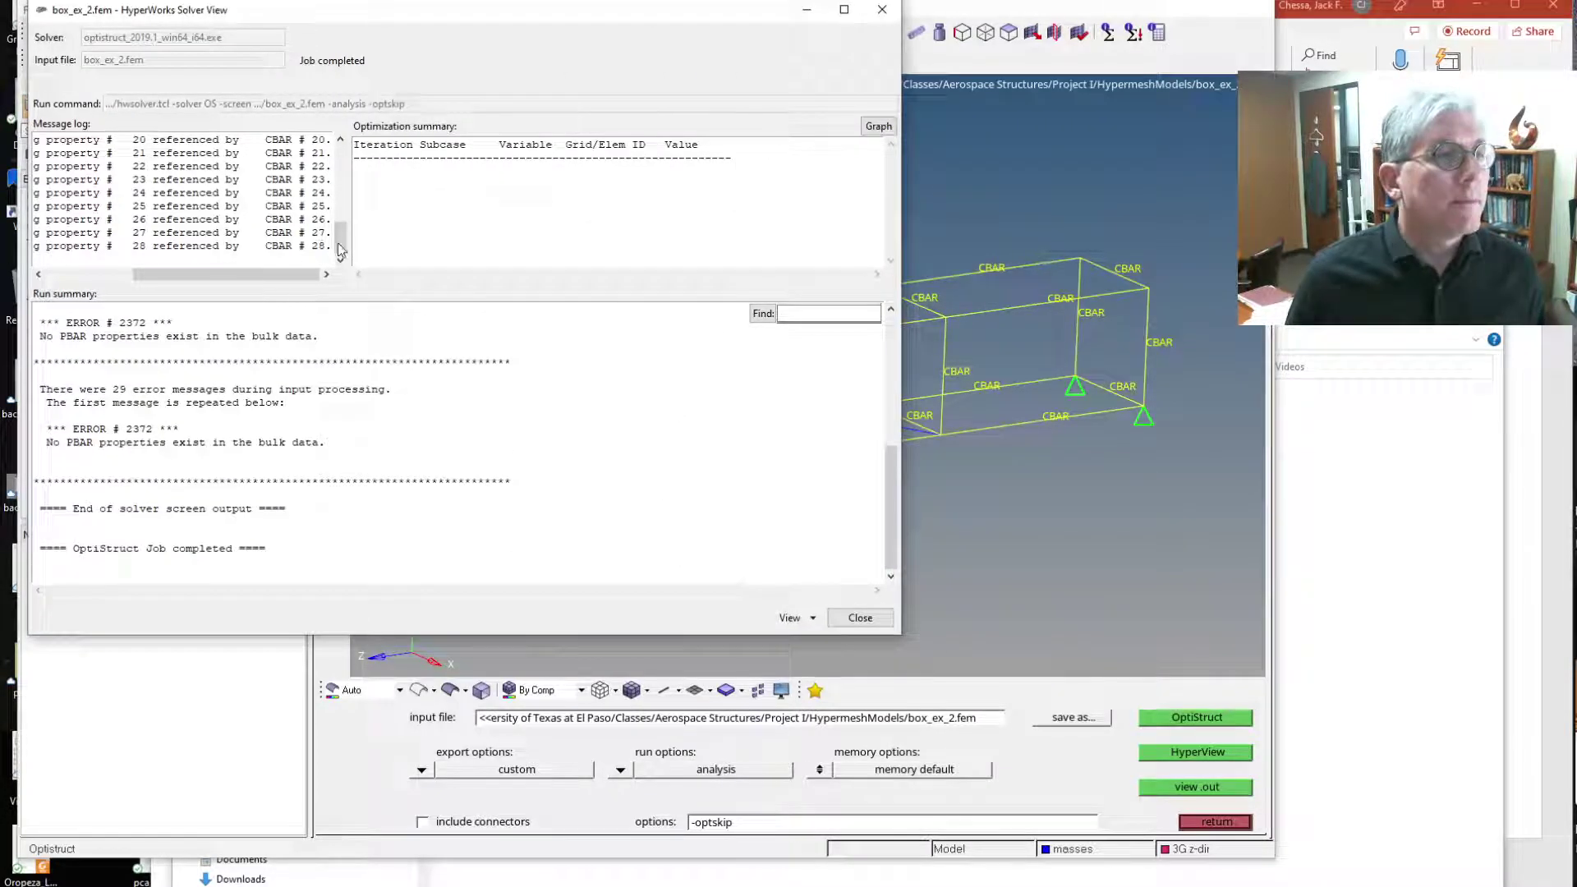
left_click_drag(340, 250, 572, 275)
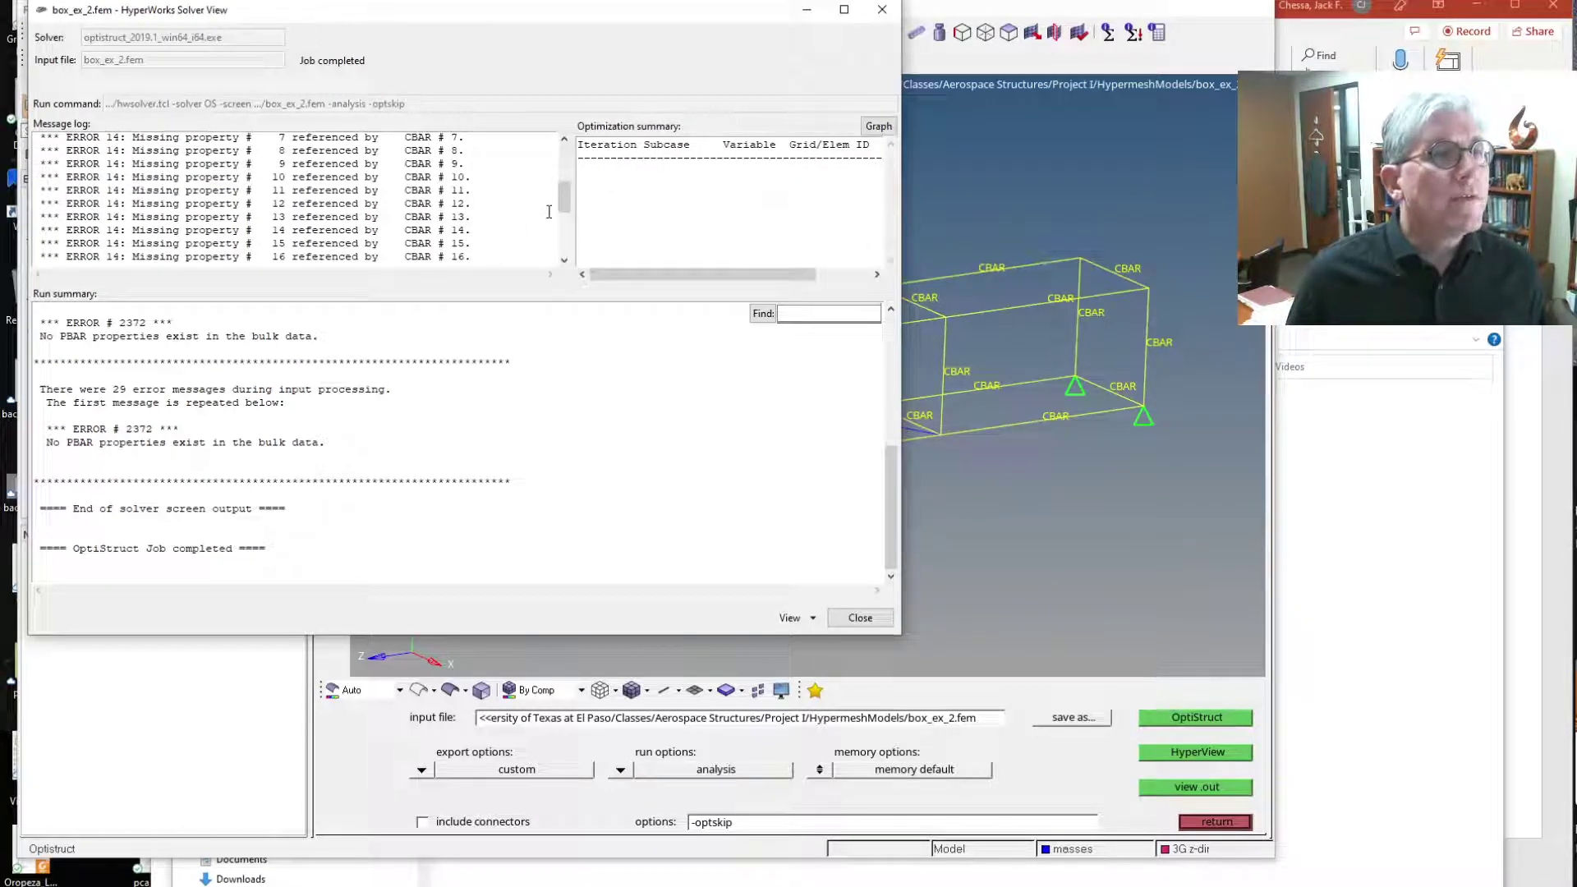
left_click_drag(563, 201, 563, 238)
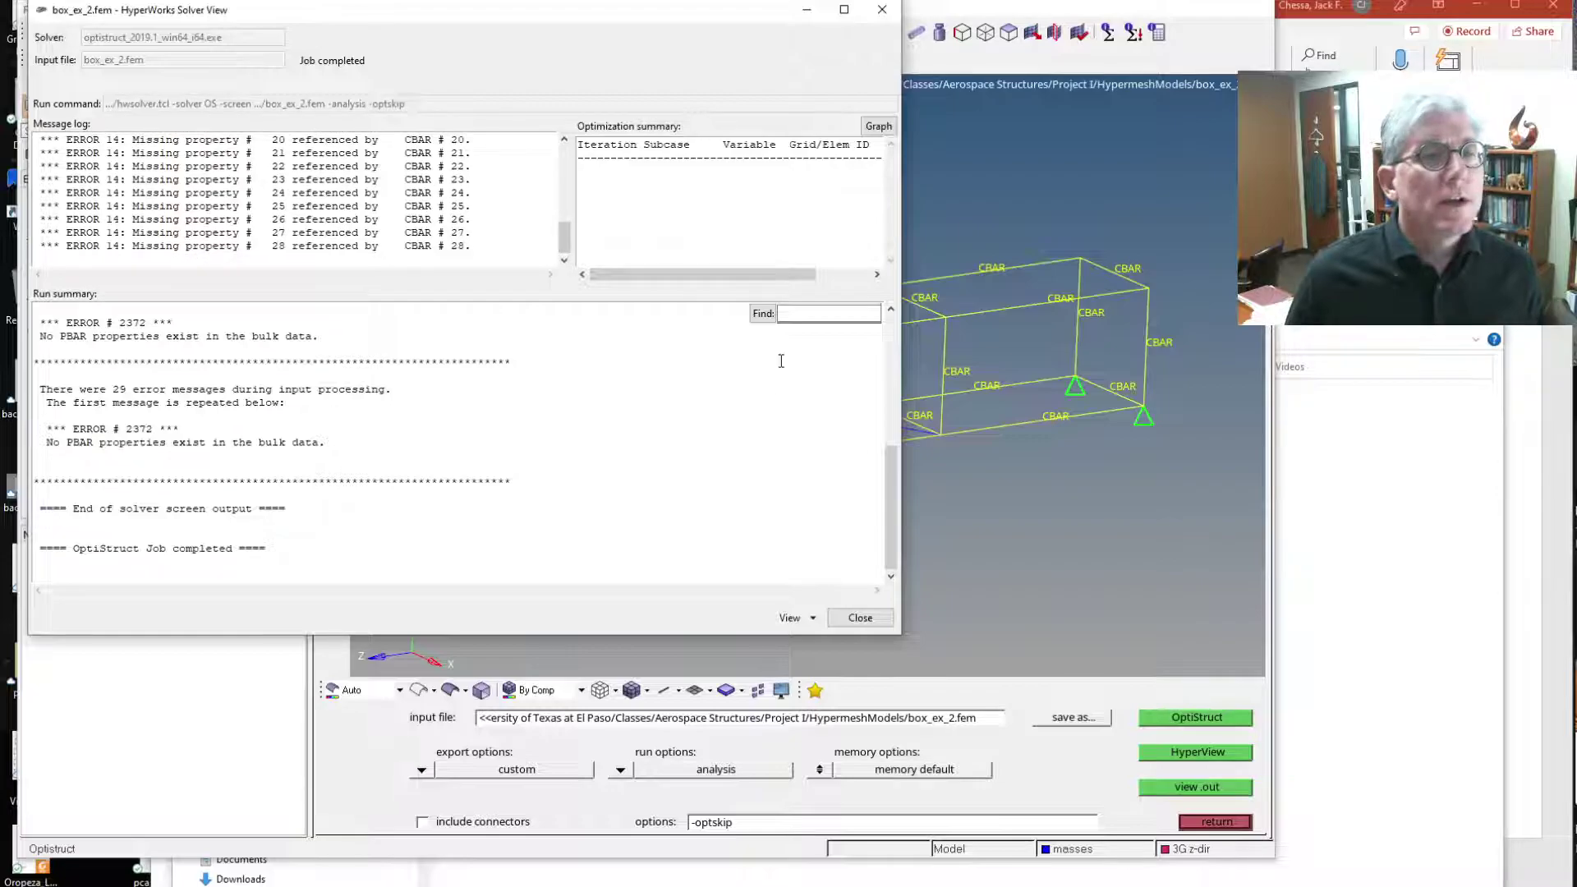
left_click(859, 617)
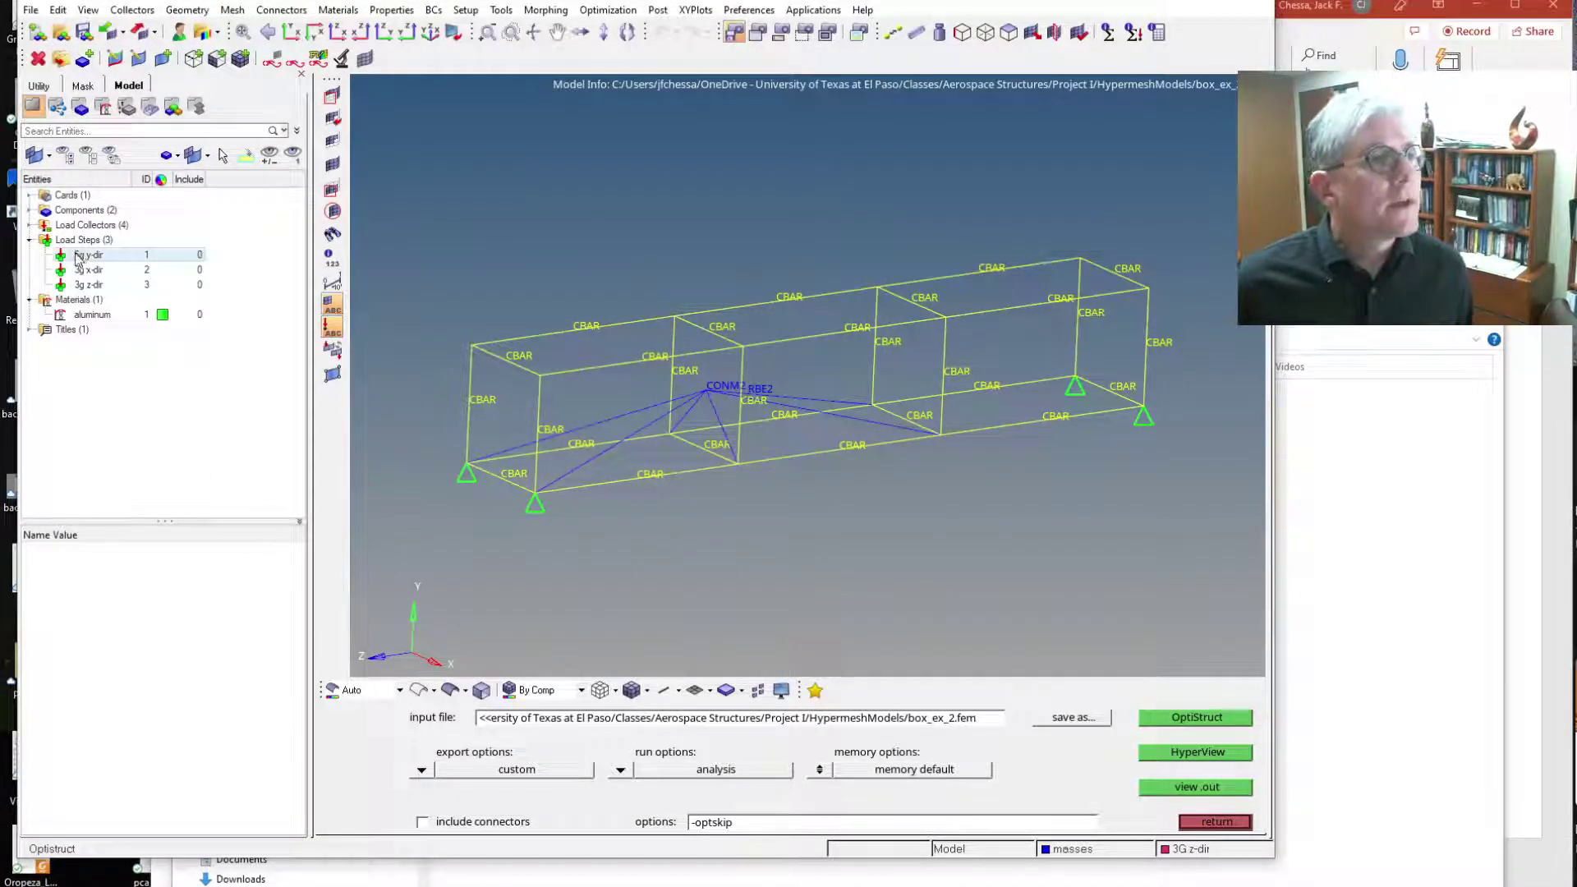
Create a new property in the model and name it frame cbar
right_click(85, 402)
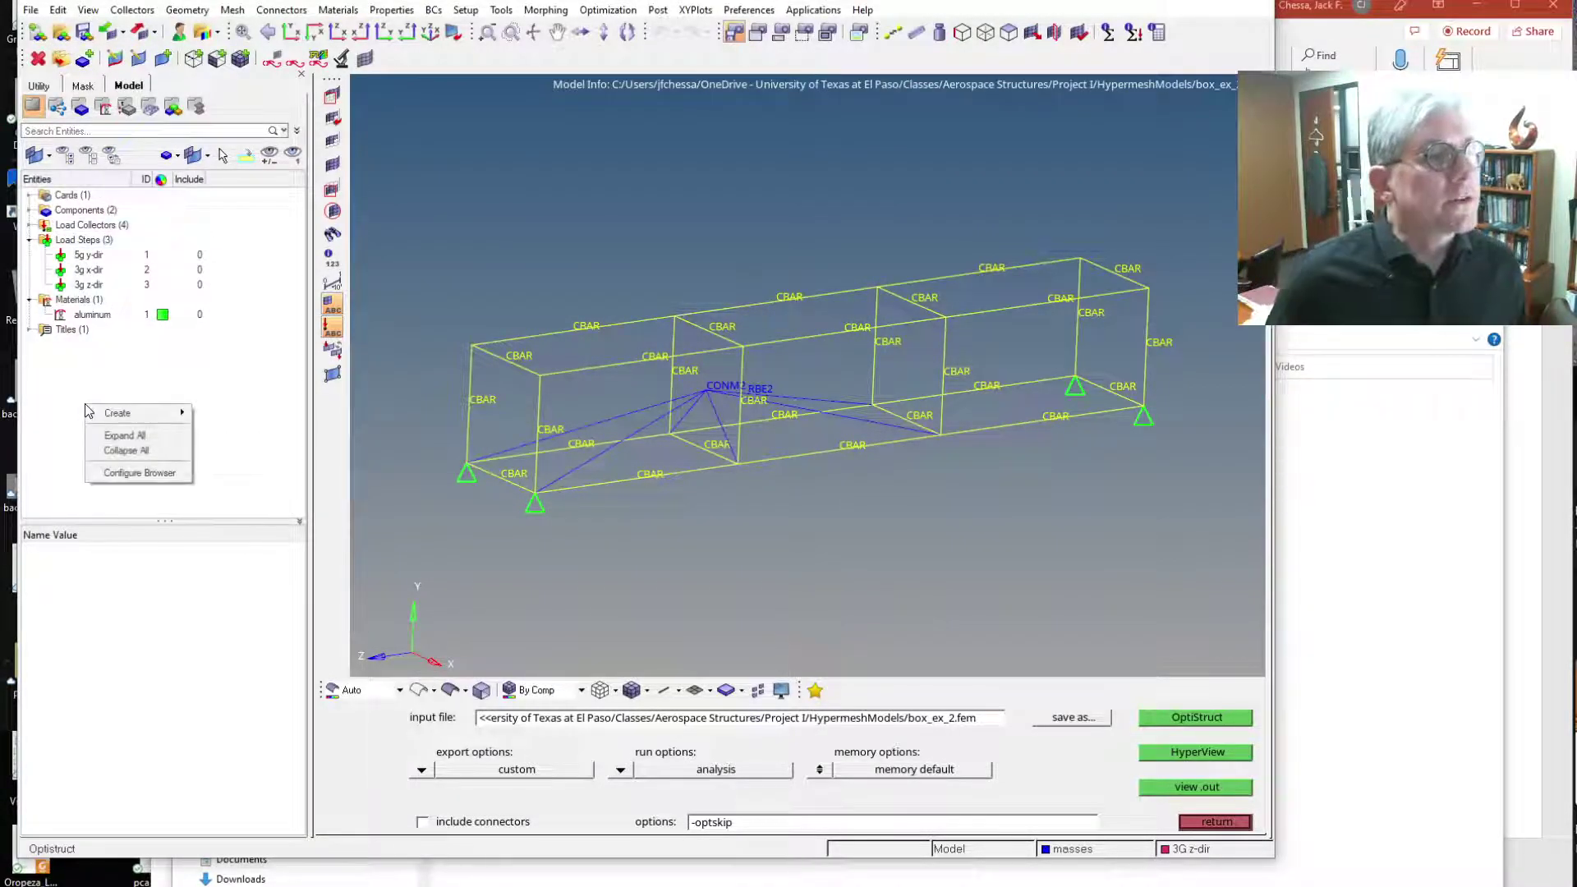
mouse_move(98, 415)
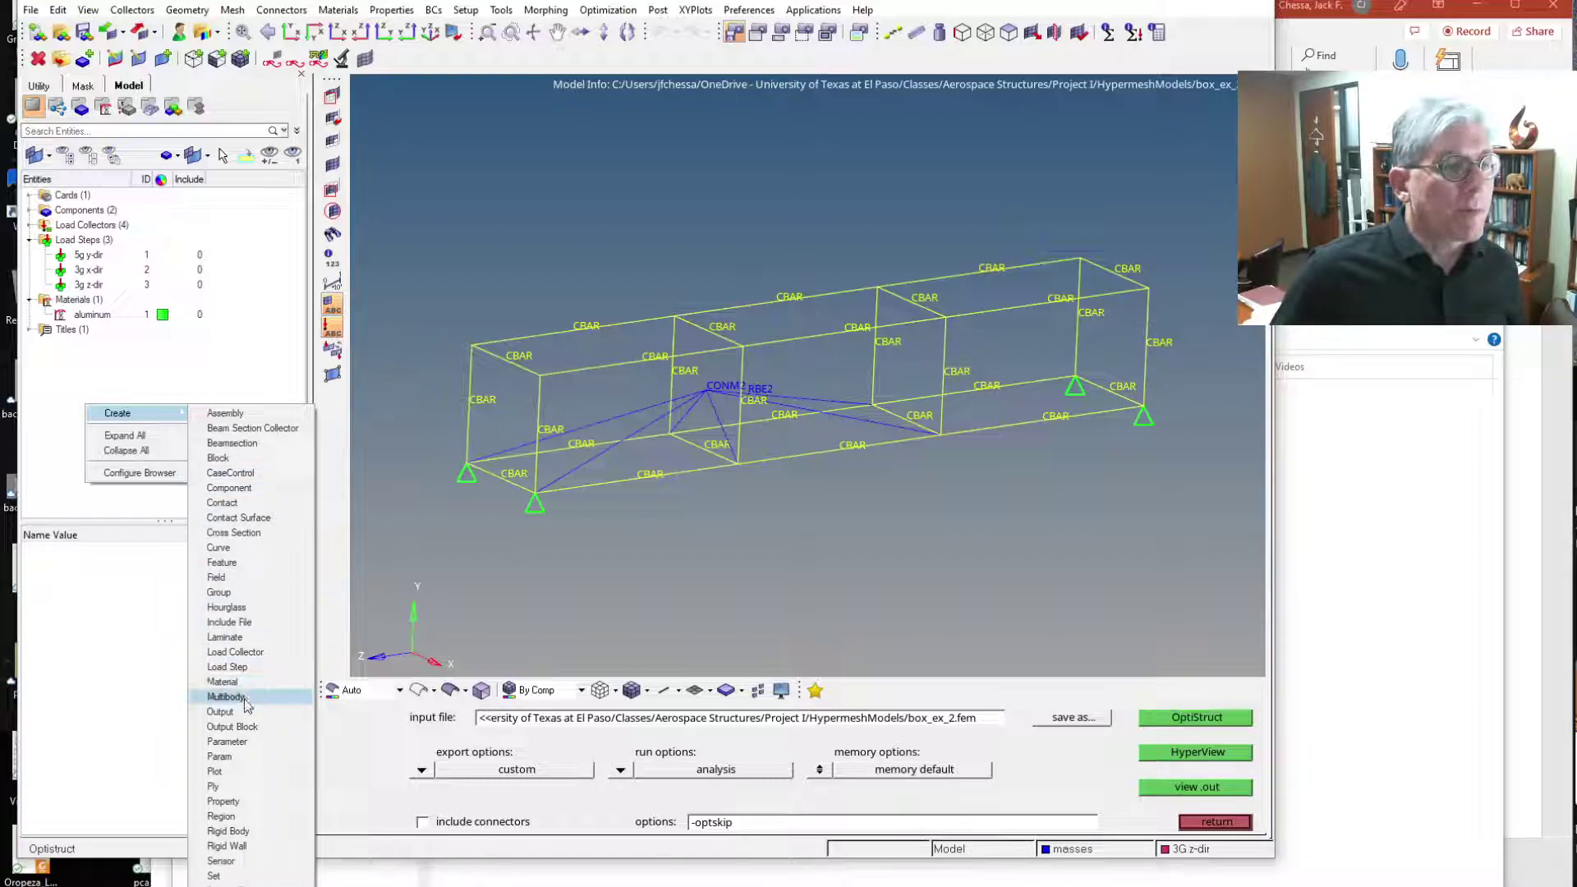
left_click(239, 802)
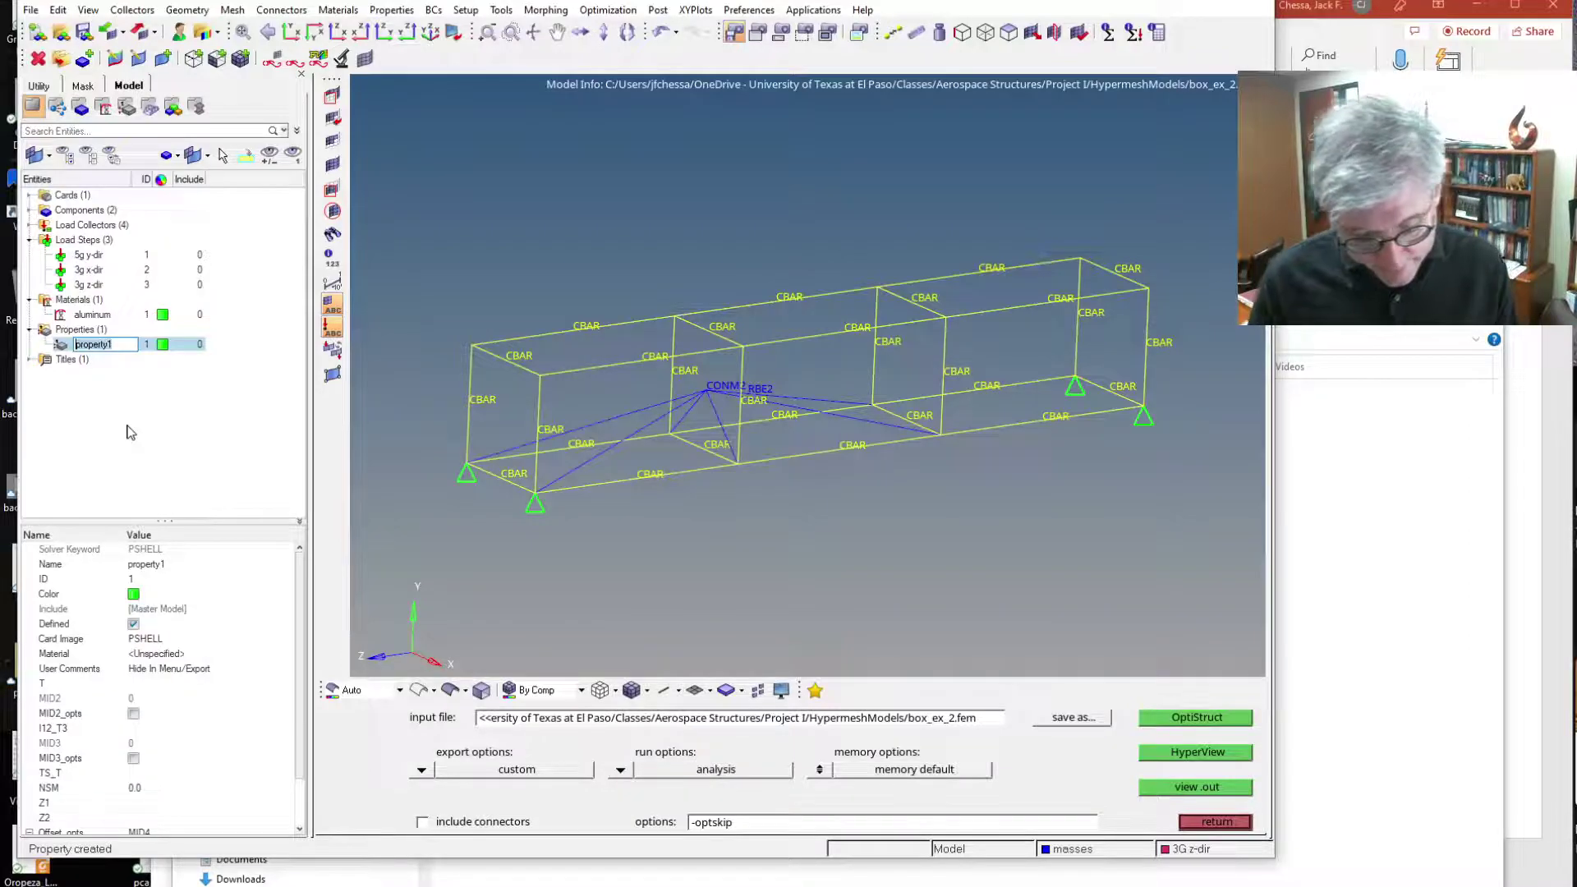
type("frame")
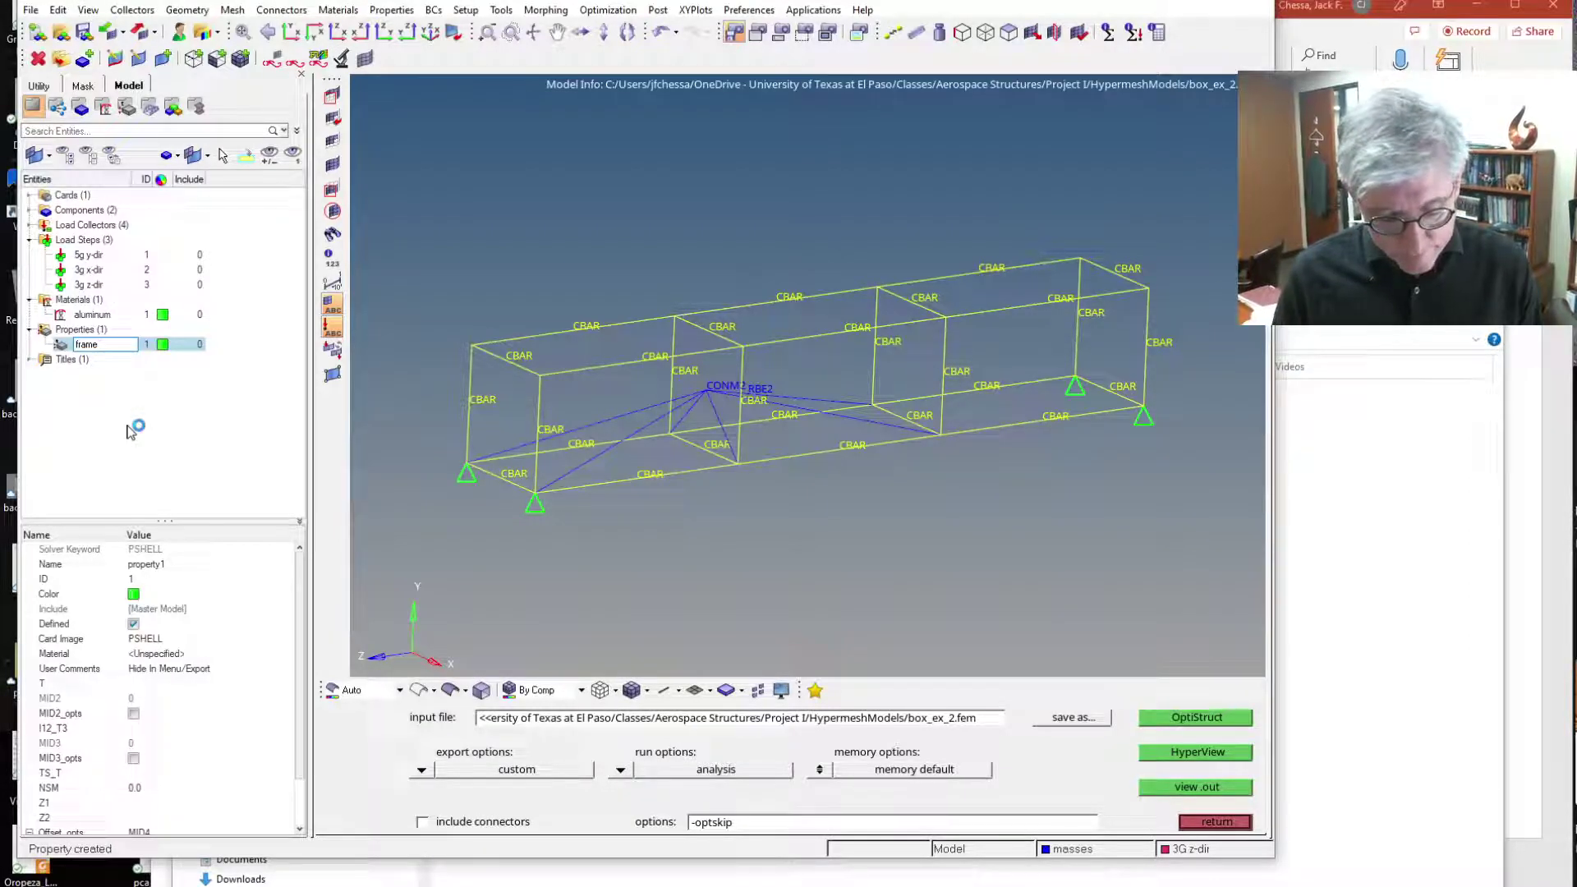
type(" cbar")
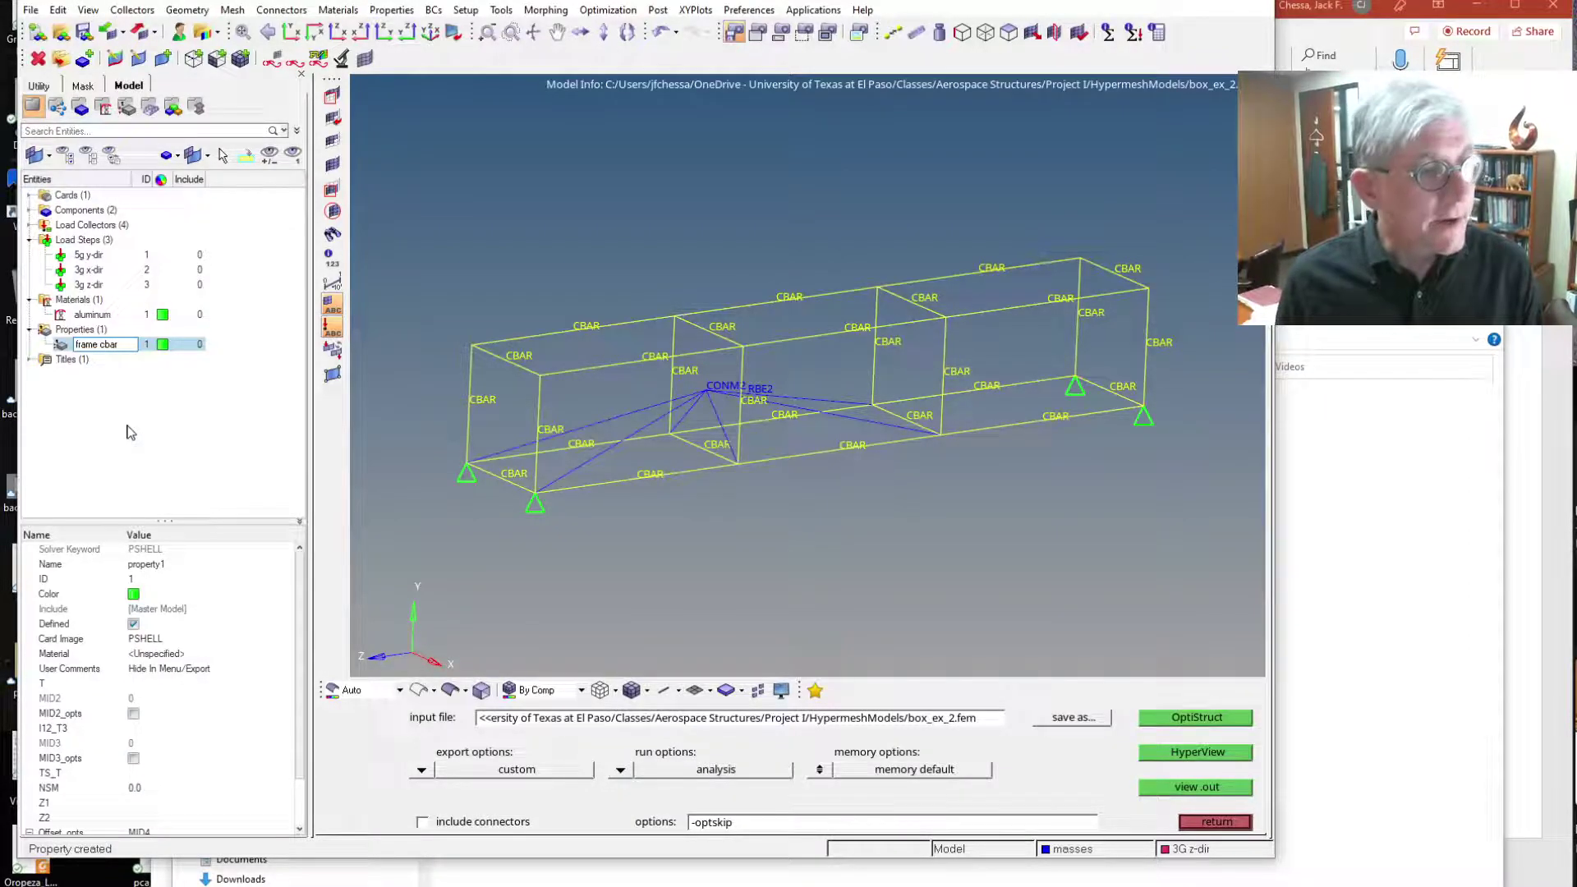
Change the frame cbar property's card image to PBARL and accept the card change
left_click(154, 639)
scroll(164, 706, "up", 5)
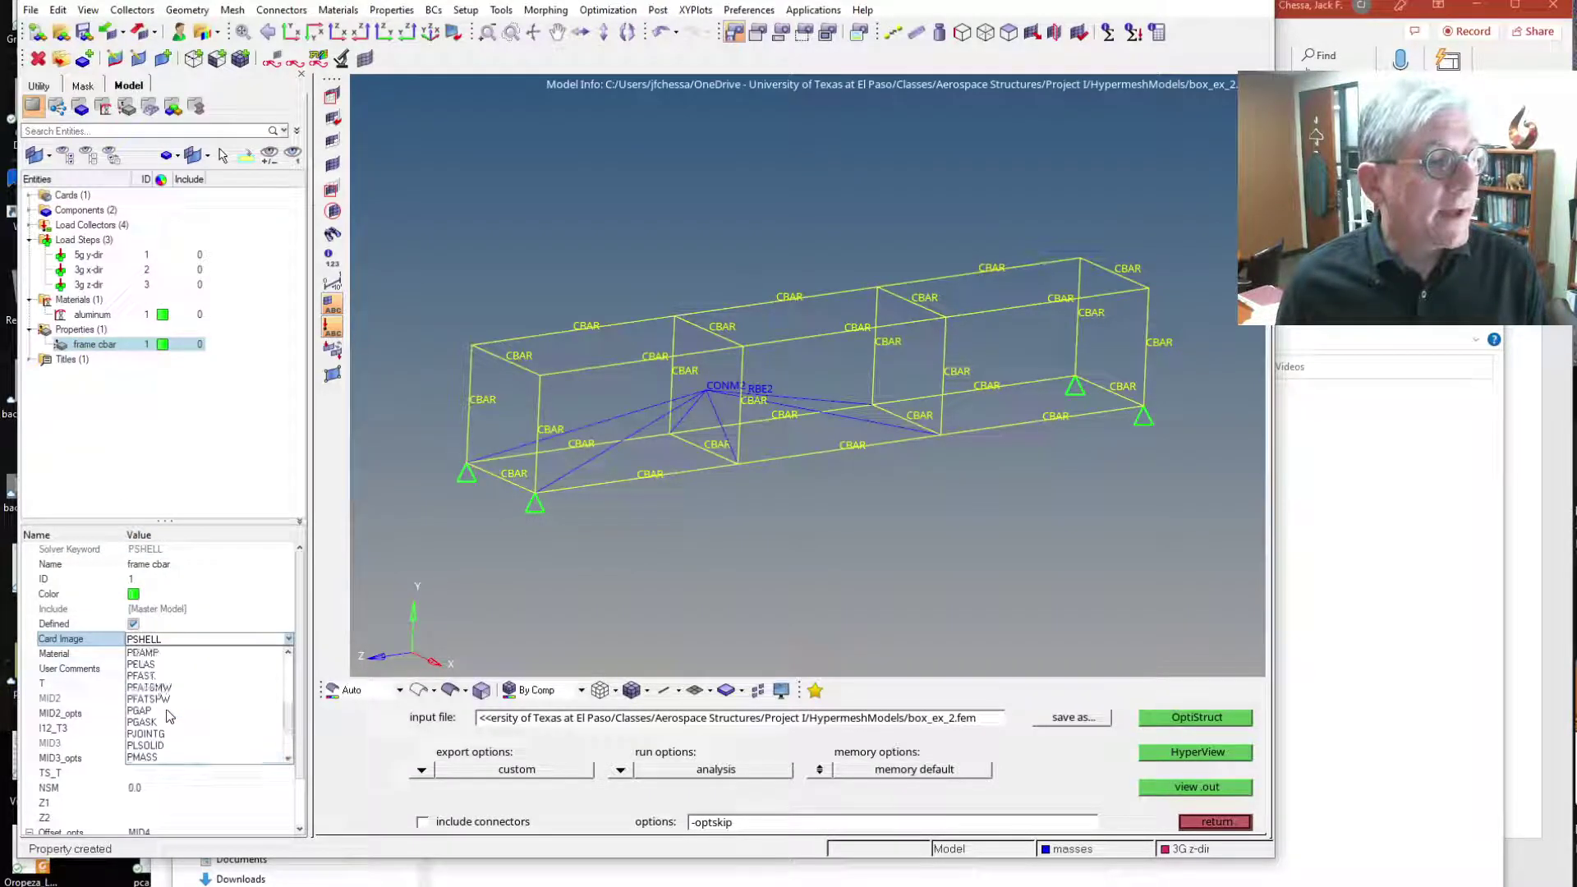
scroll(167, 715, "up", 3)
left_click(140, 715)
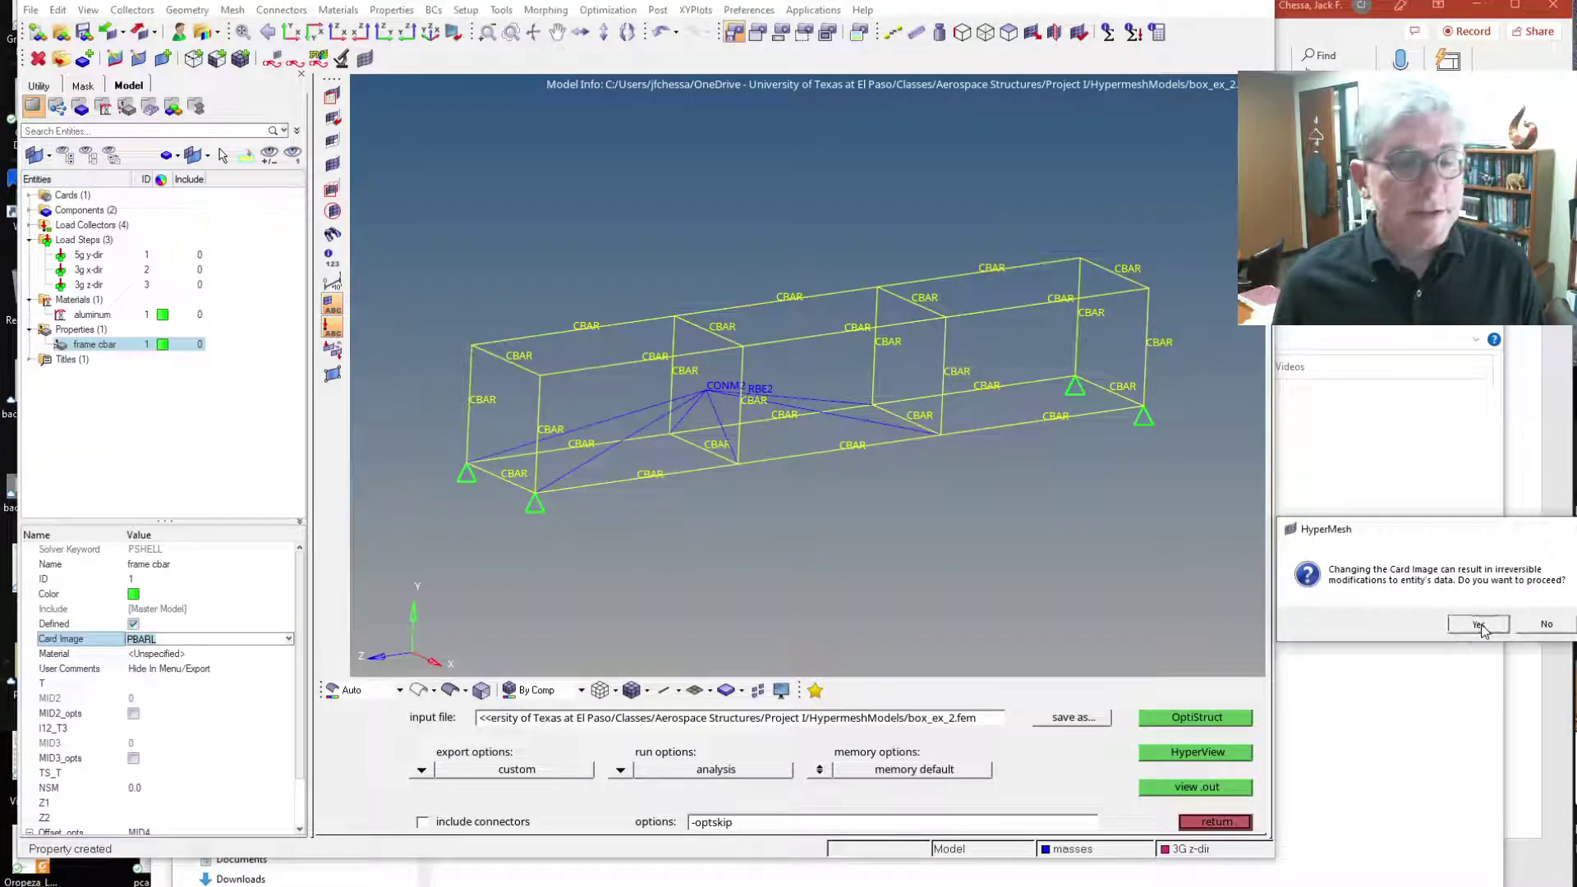
left_click(1477, 624)
Assign the aluminum material to the frame cbar property
left_click(164, 654)
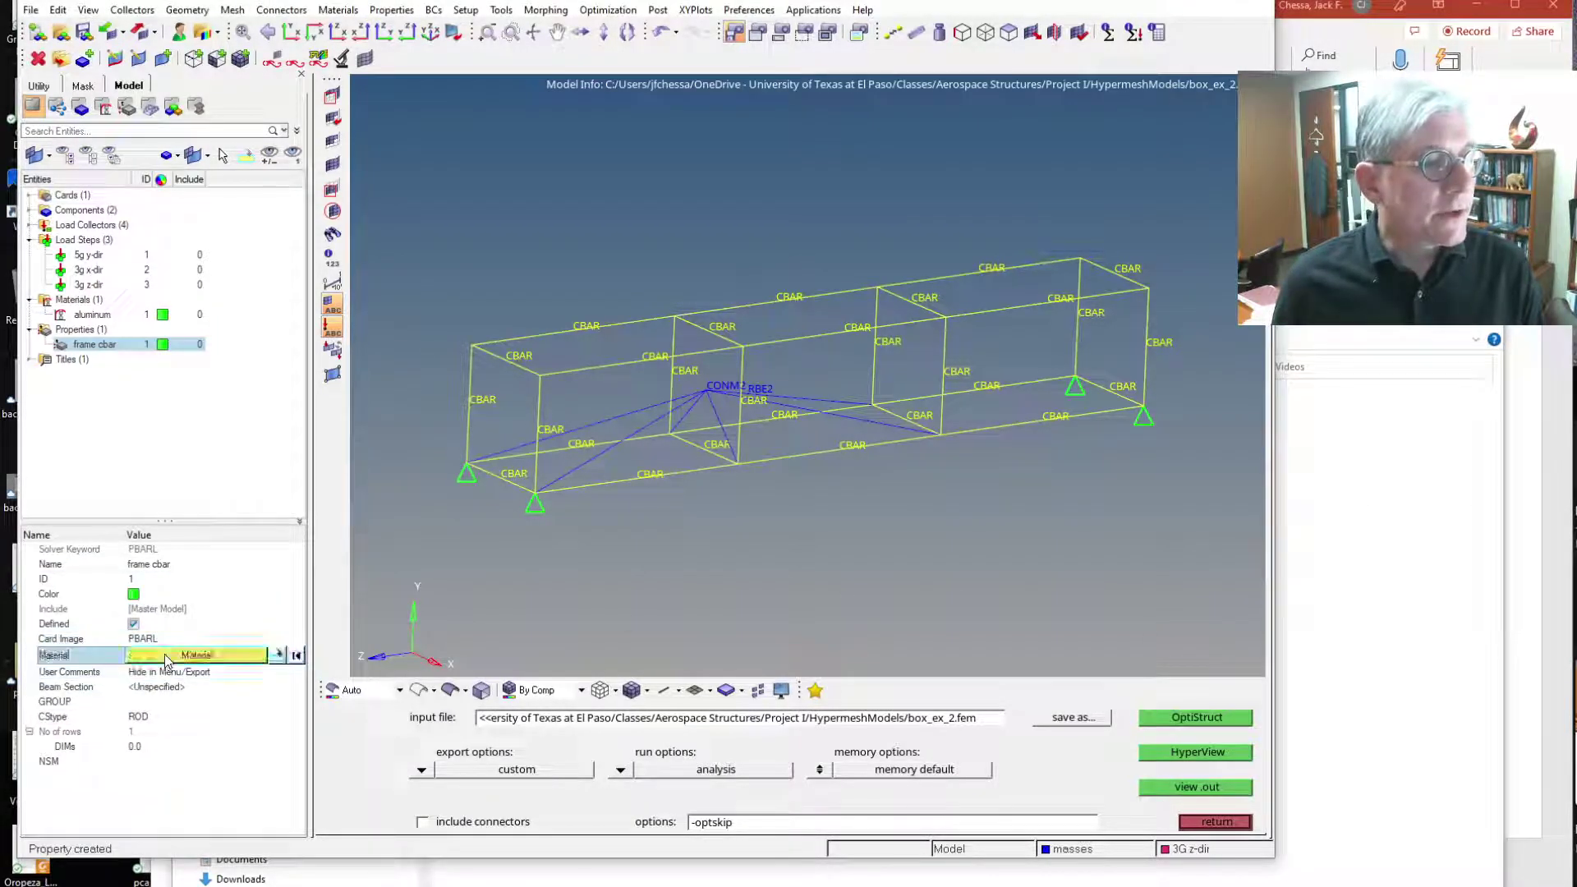
left_click(164, 654)
left_click(31, 634)
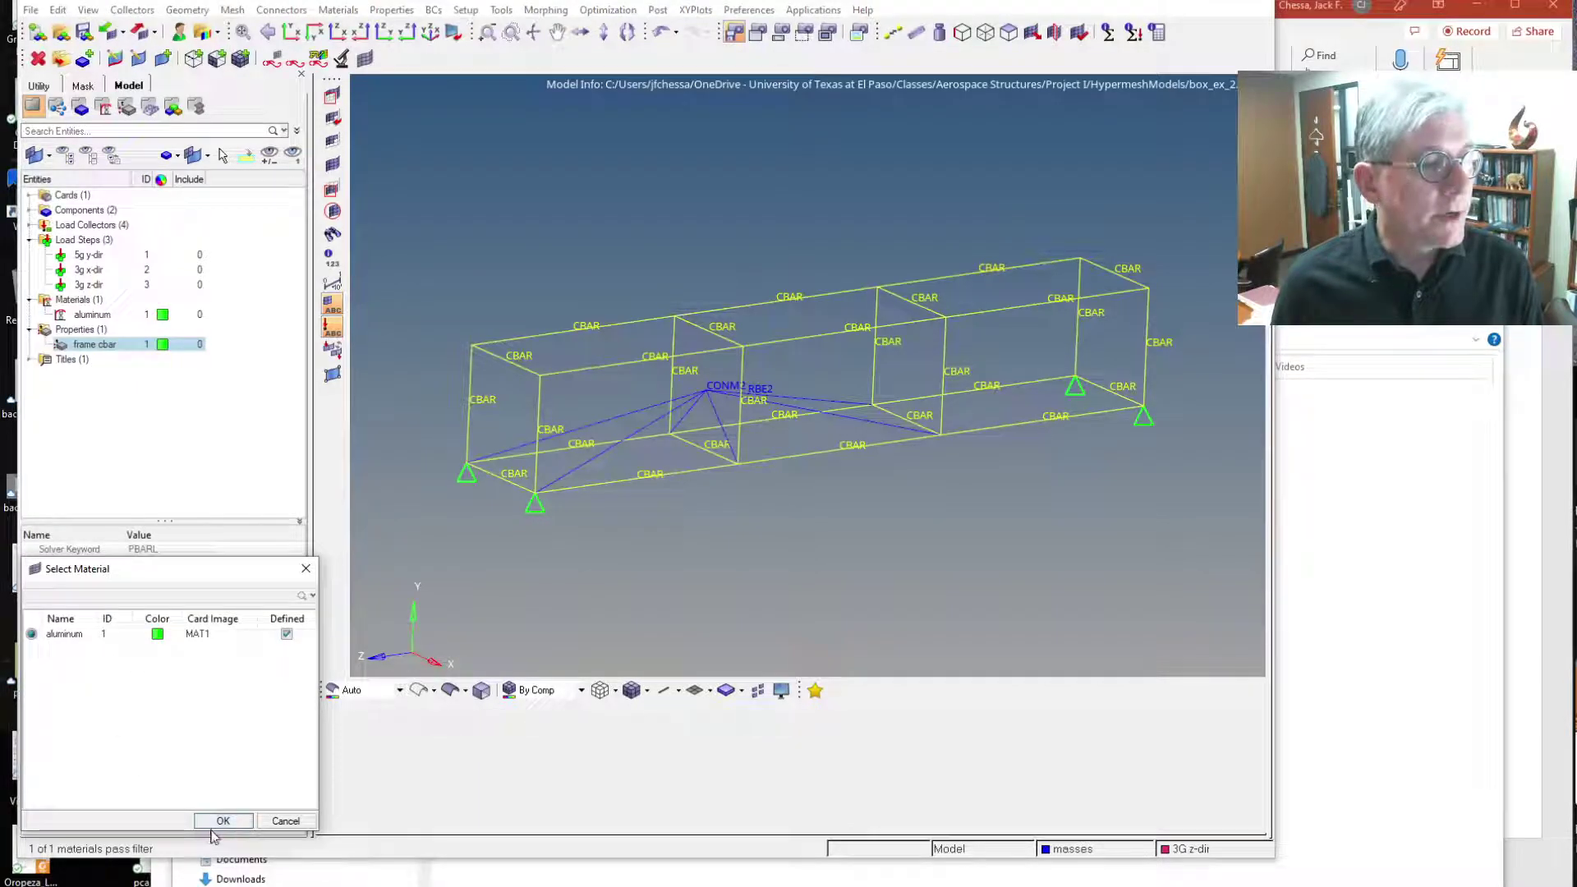
left_click(223, 820)
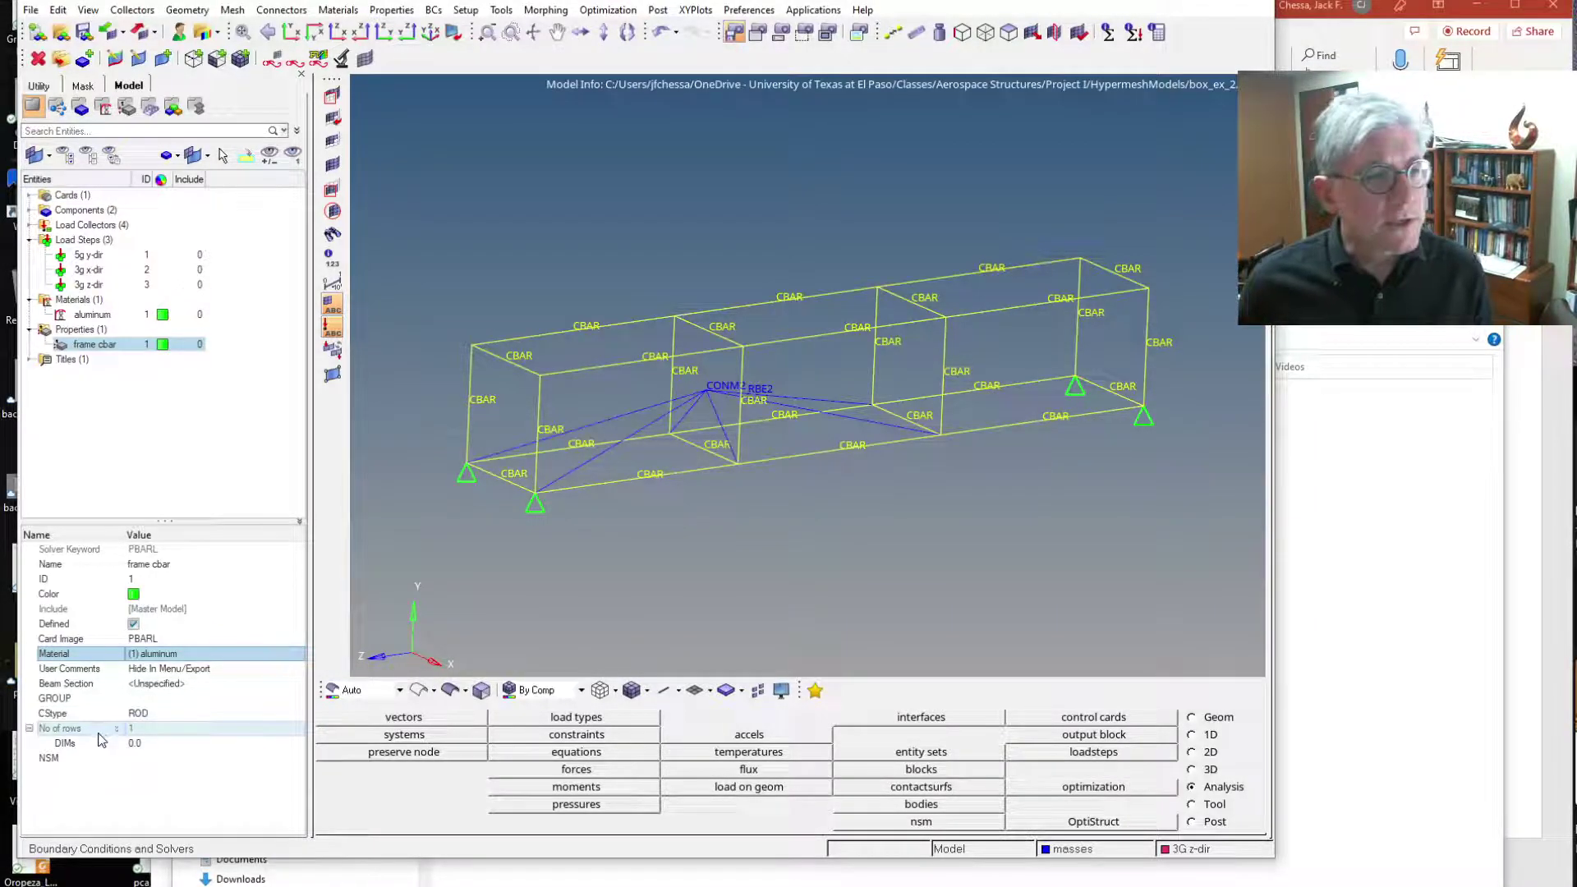
Set the DIMs value of the frame cbar property's ROD section to 0.5
left_click(136, 742)
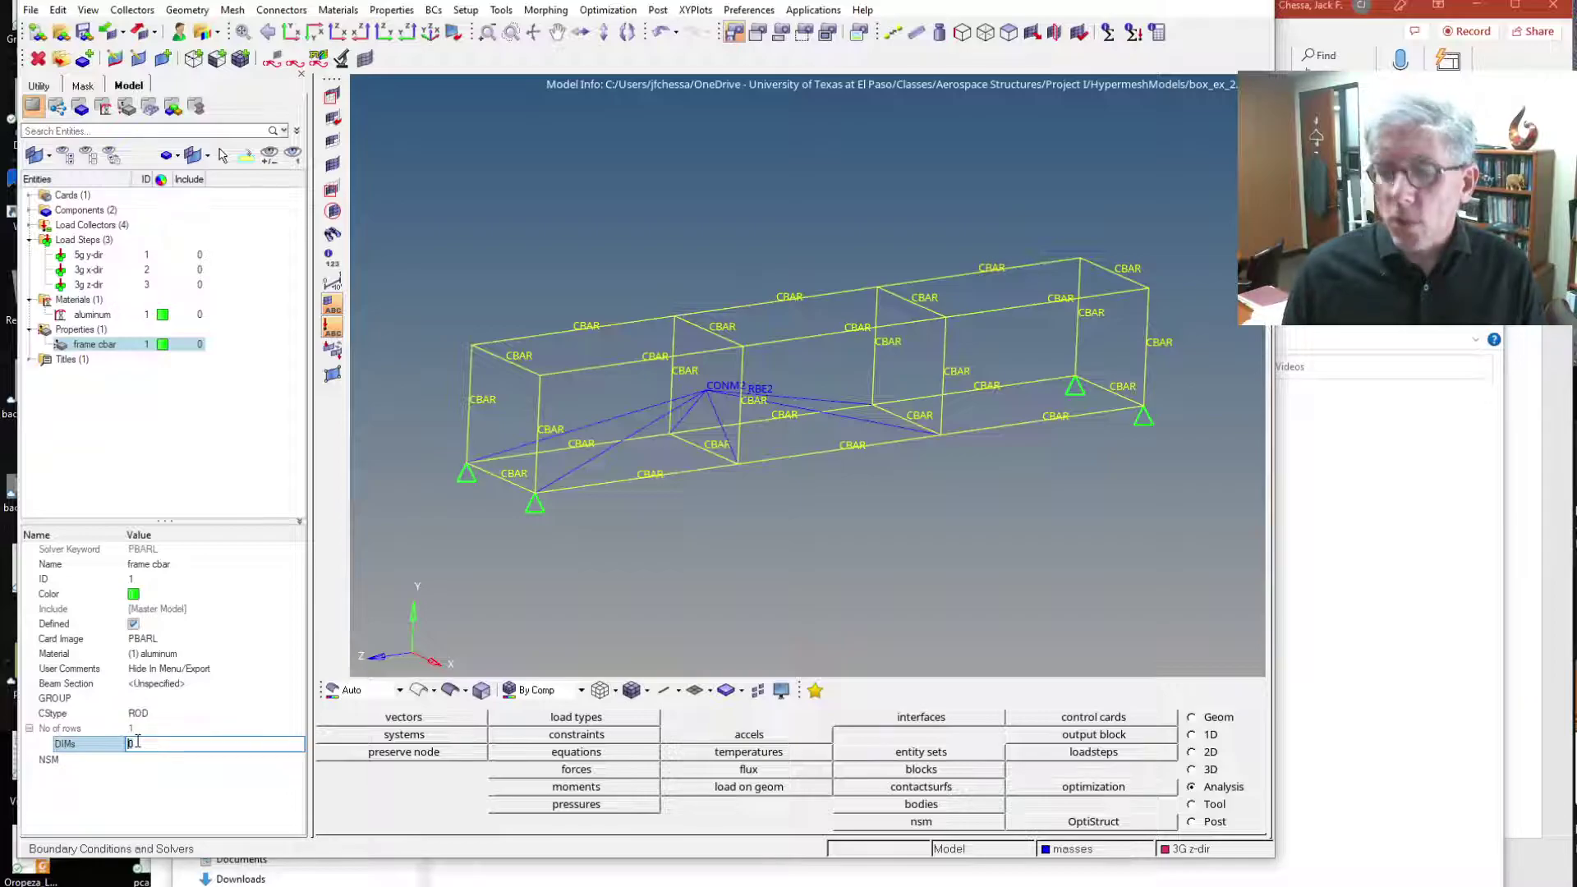
type(".")
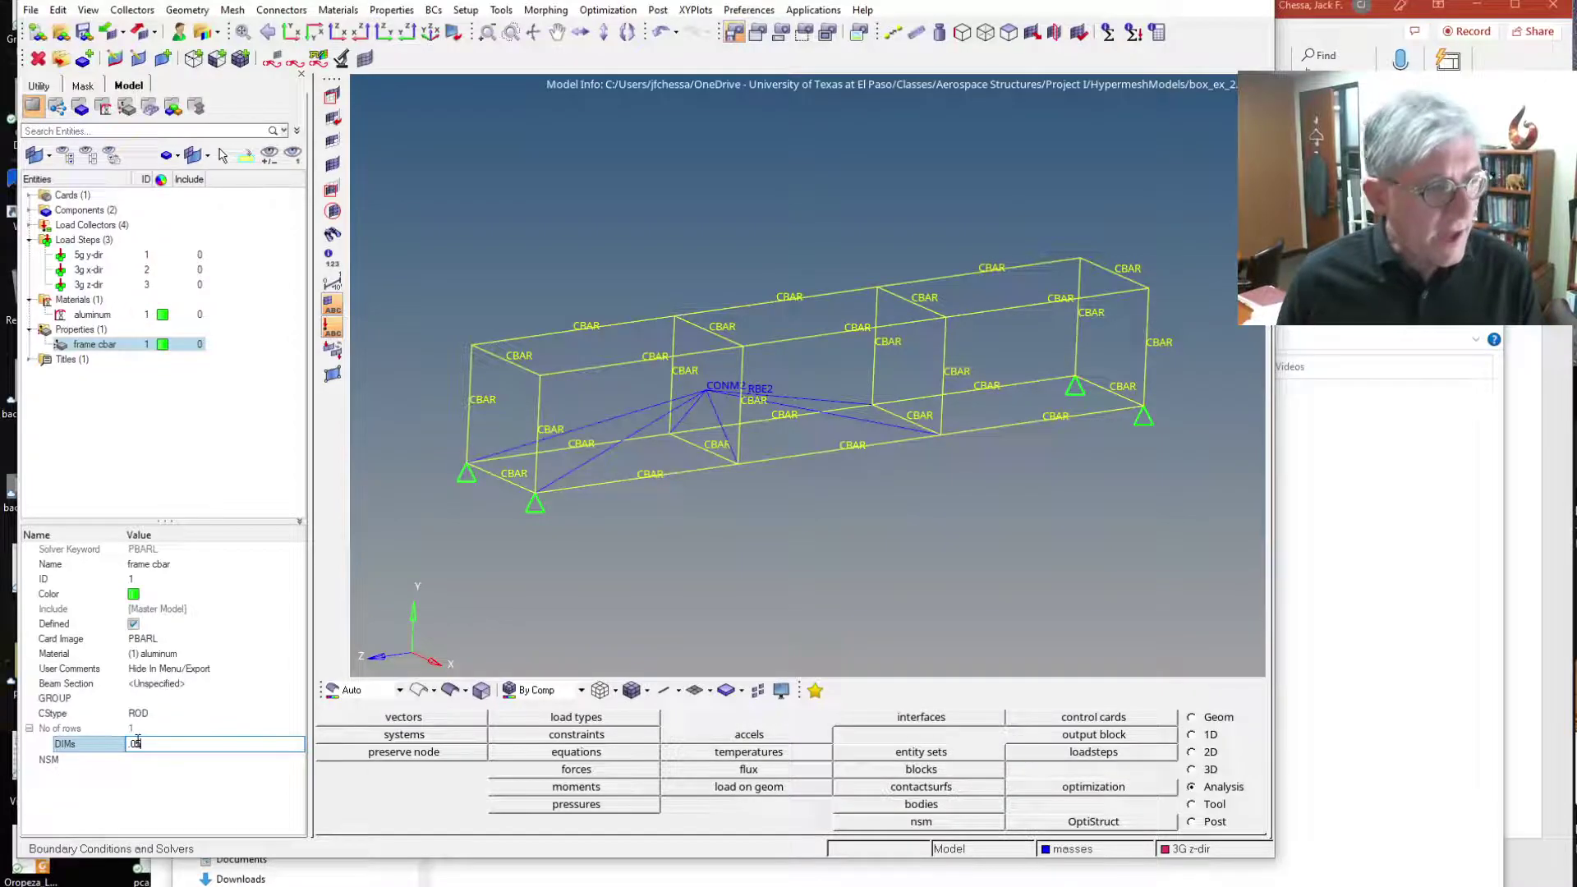
type("5")
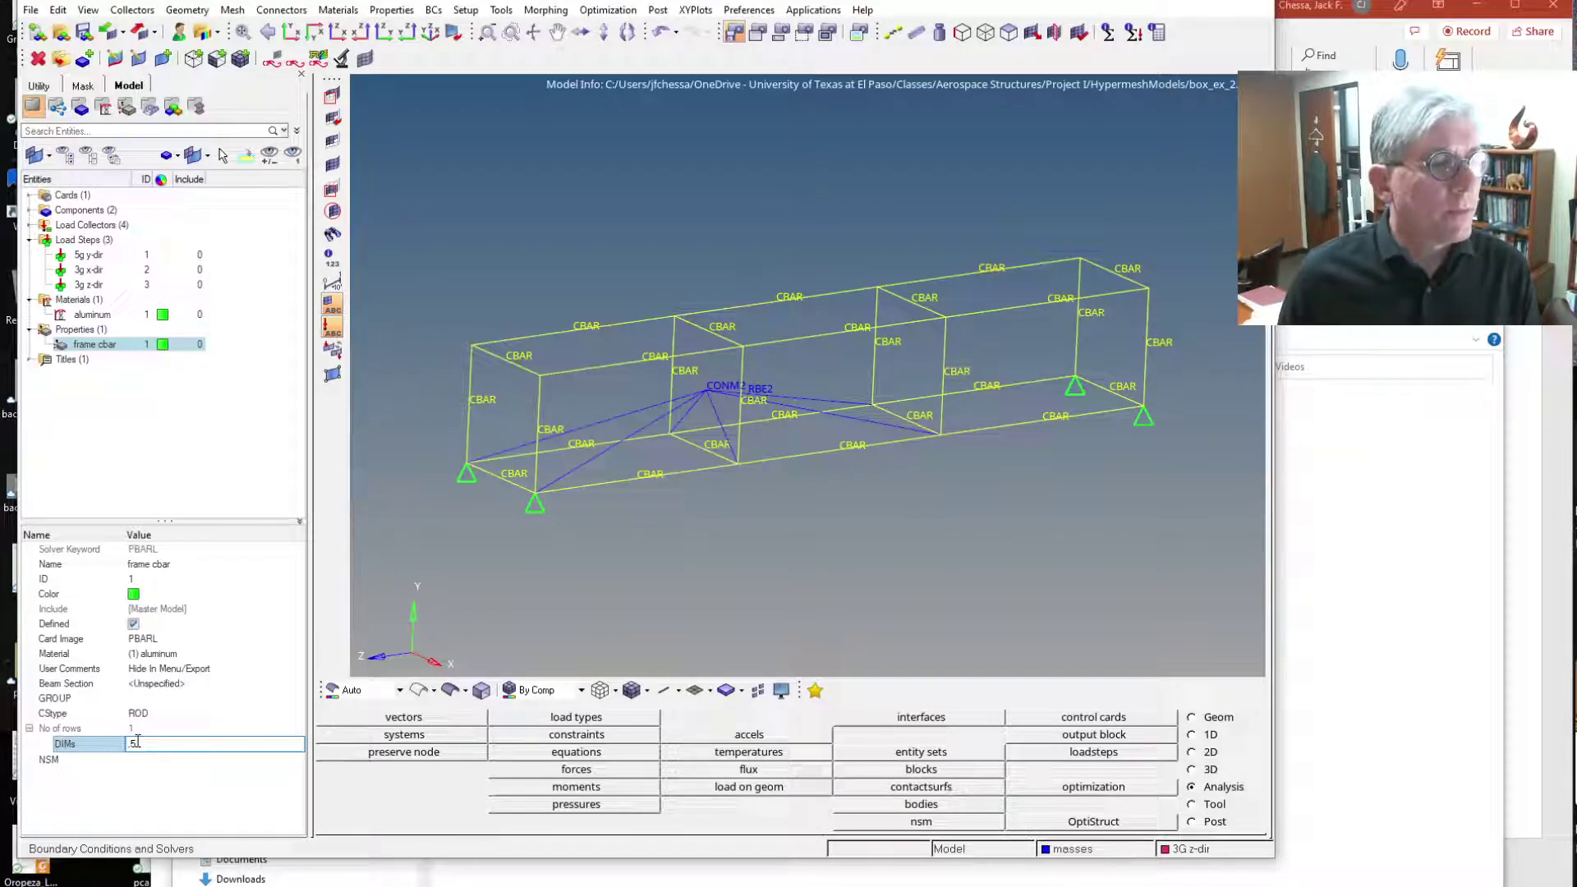
key("Return")
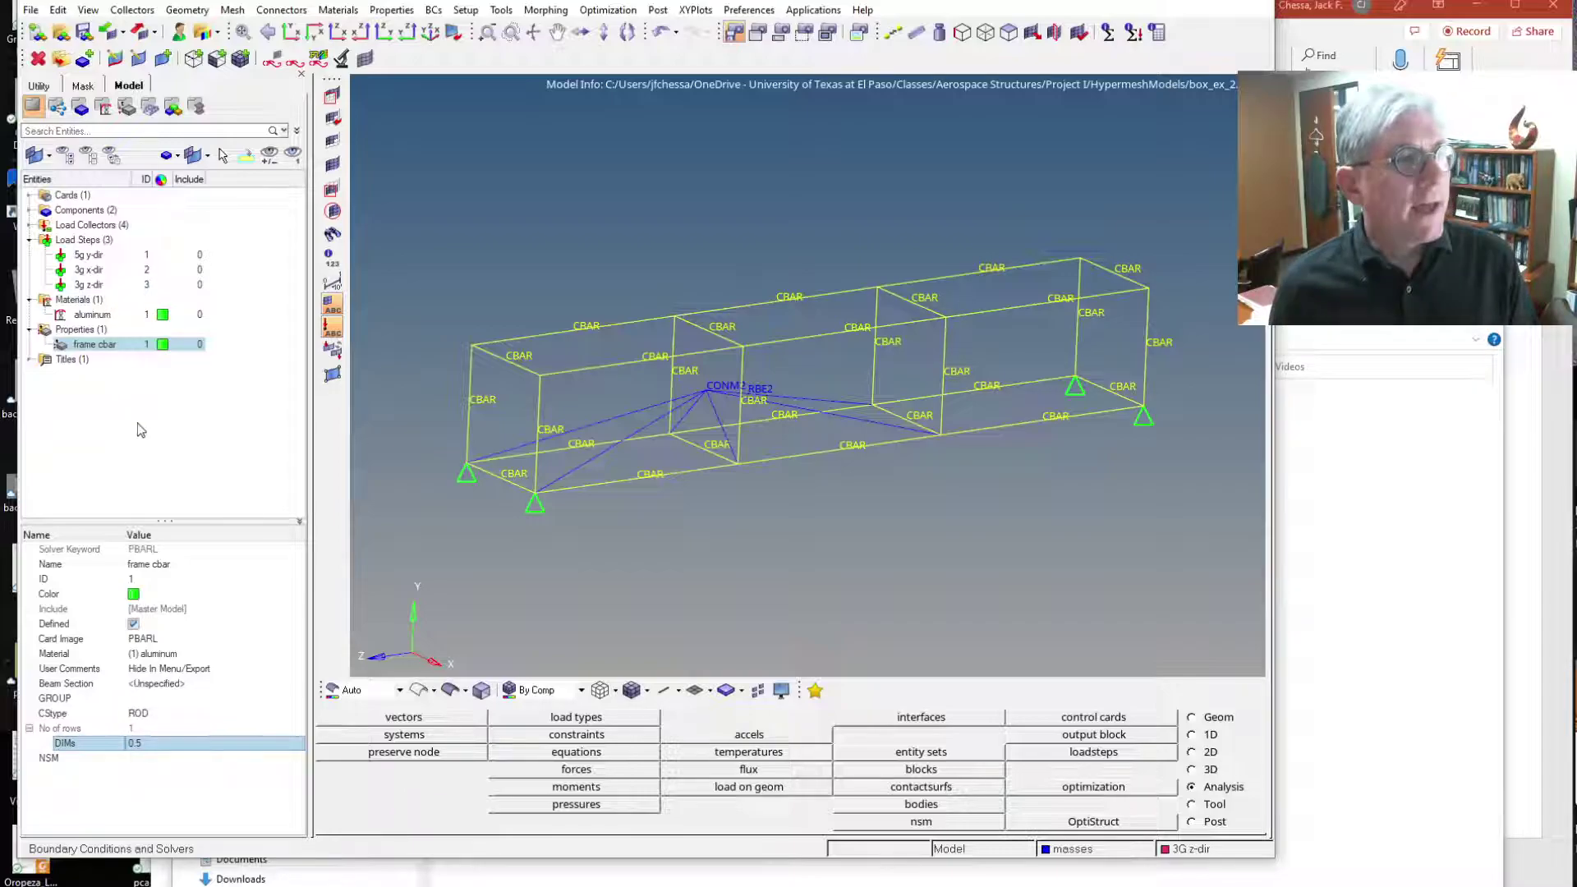
left_click(142, 429)
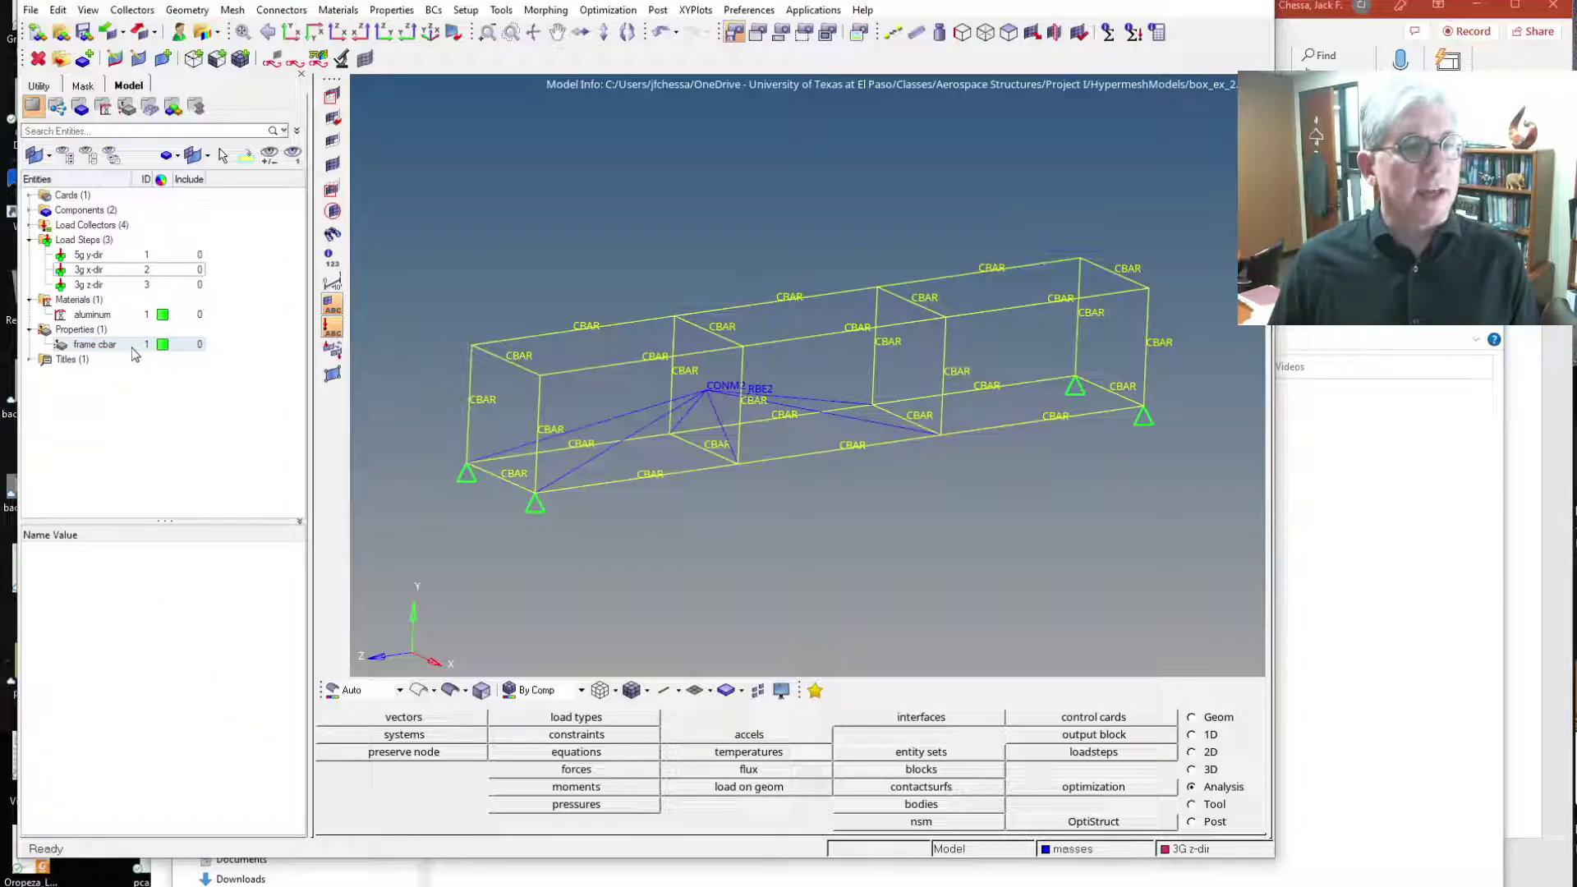
Assign the frame cbar property to the Frame component
left_click(1193, 735)
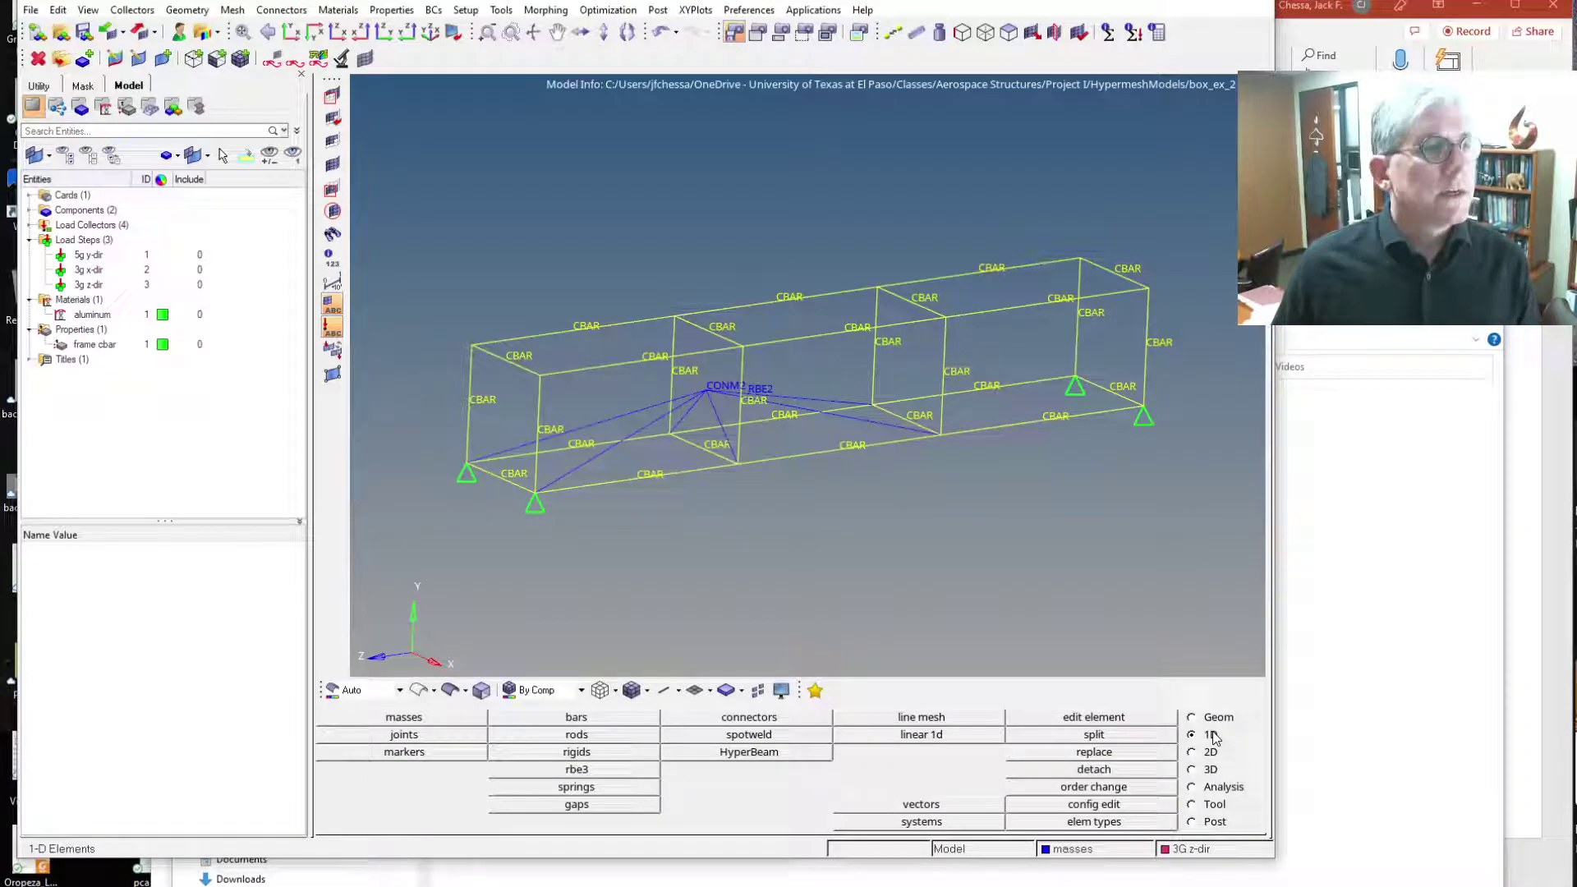
double_click(85, 210)
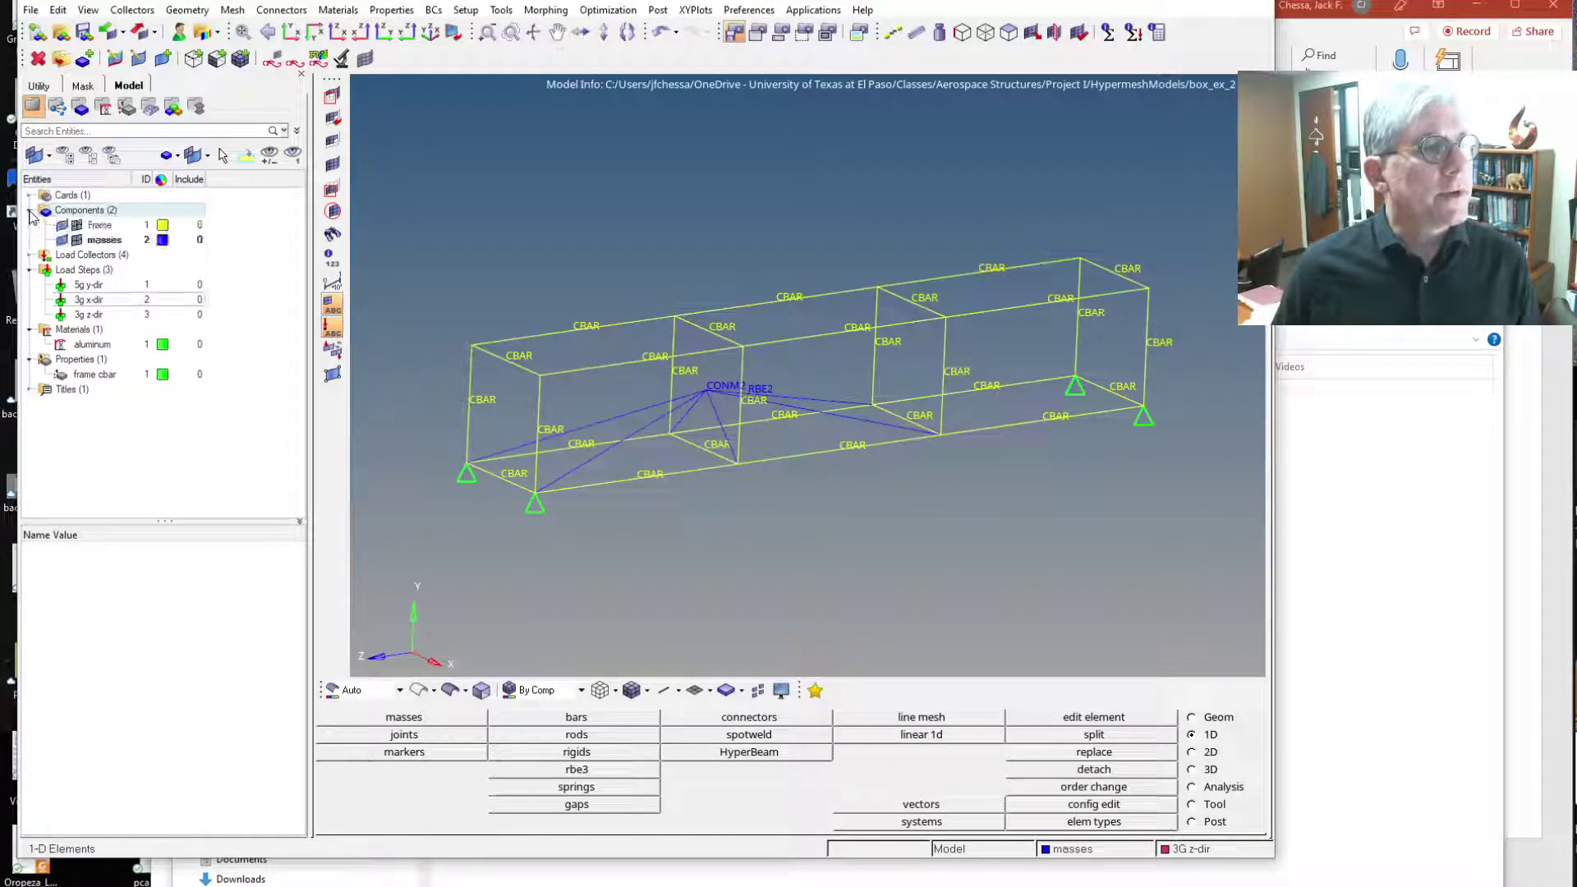
left_click(94, 224)
right_click(98, 225)
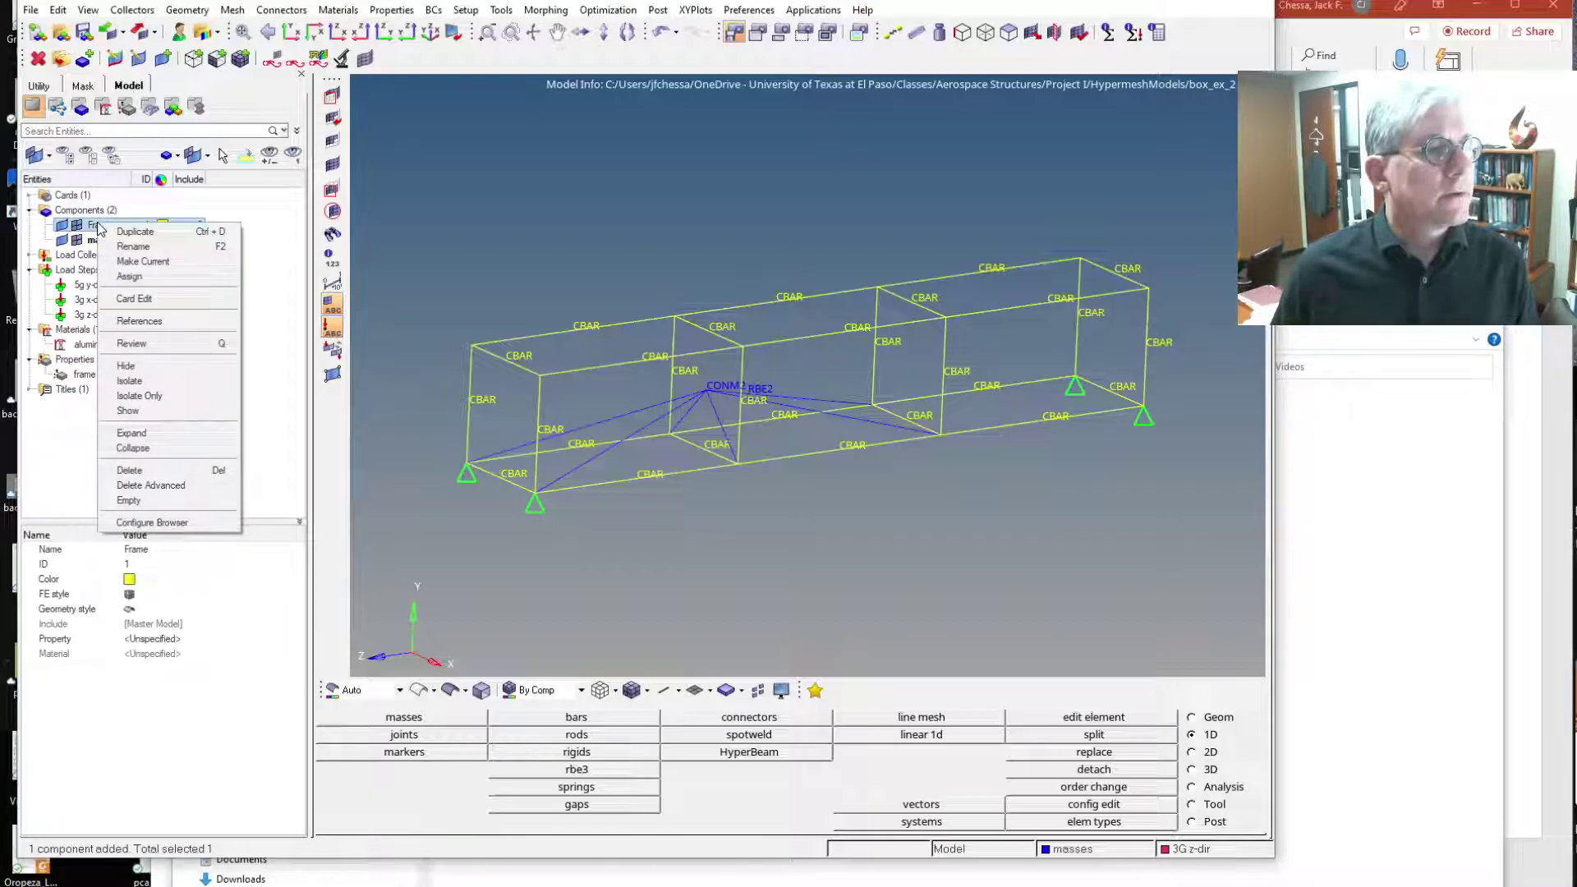
left_click(207, 745)
left_click(168, 643)
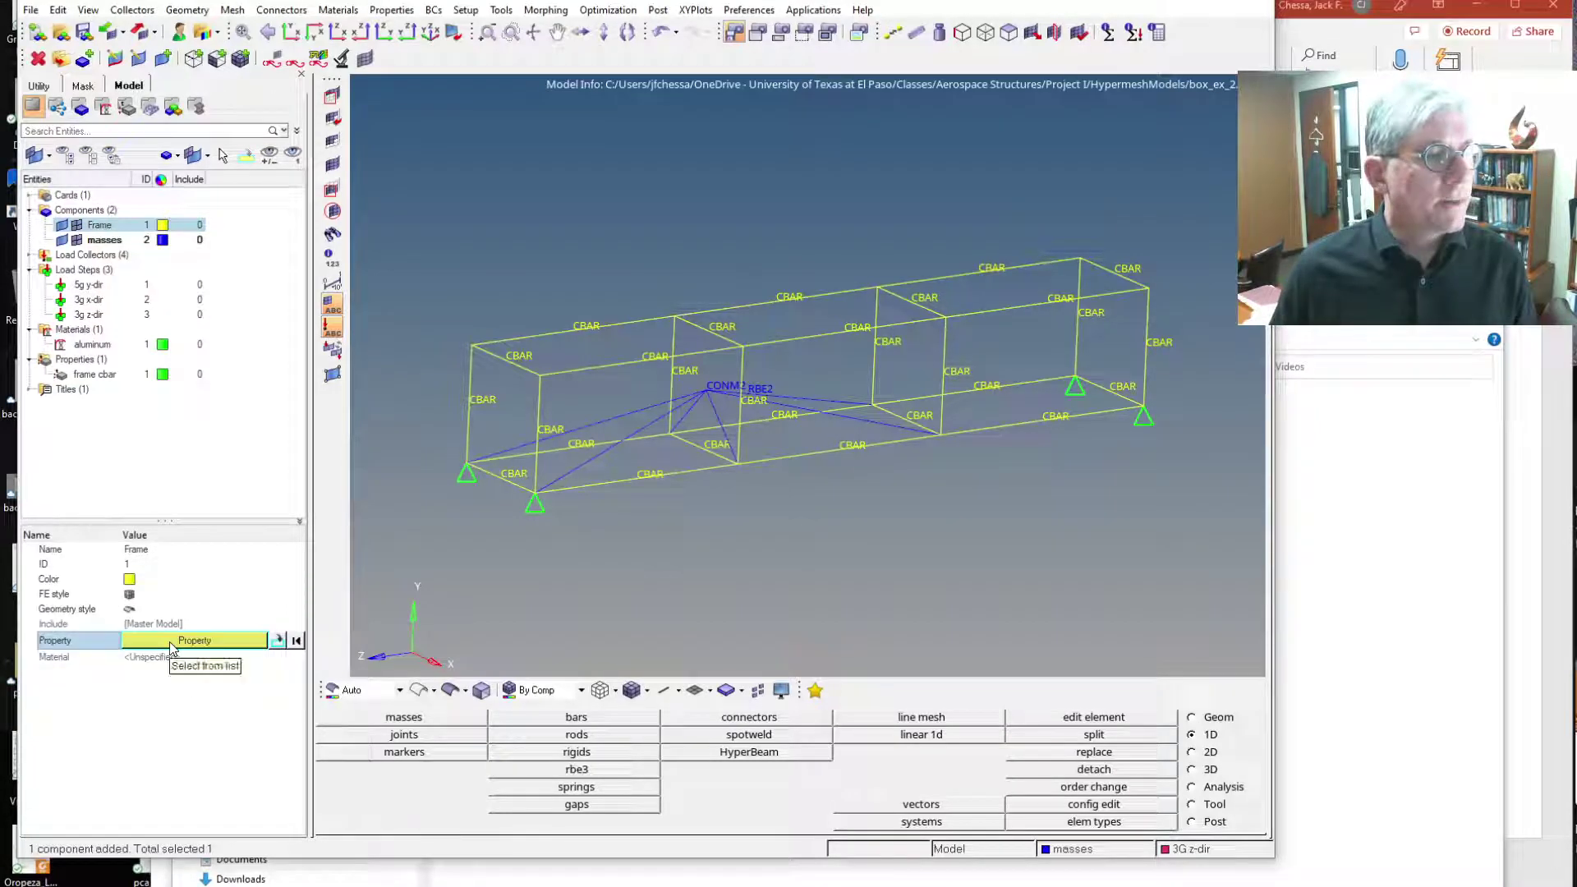
left_click(172, 647)
left_click(30, 633)
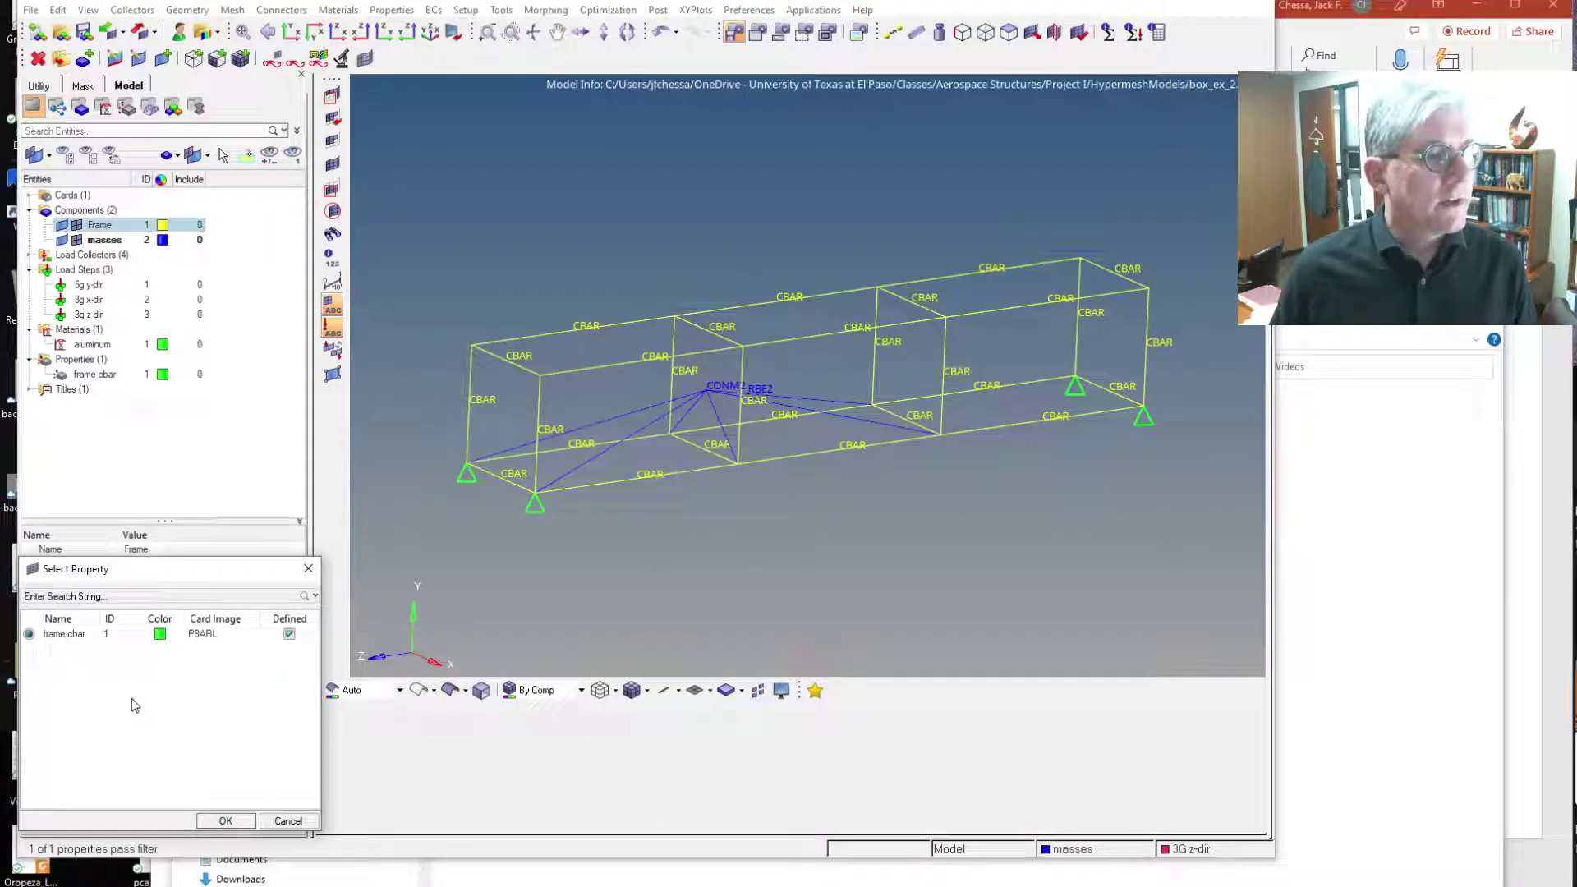
left_click(225, 822)
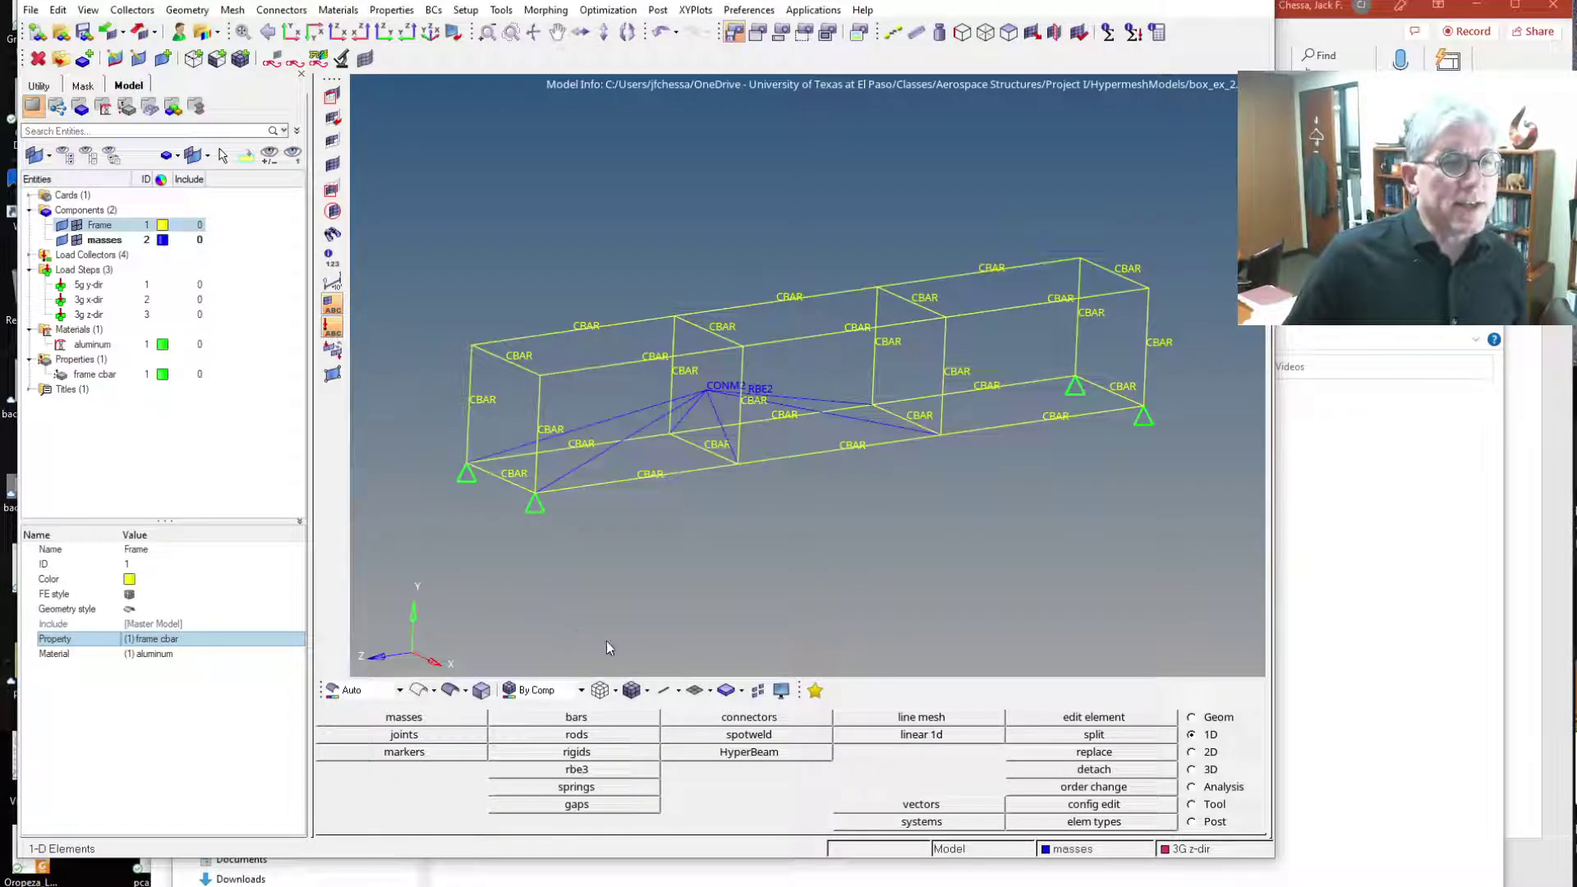
Colour the elements by property and give the frame cbar property a pale yellow colour
left_click(581, 690)
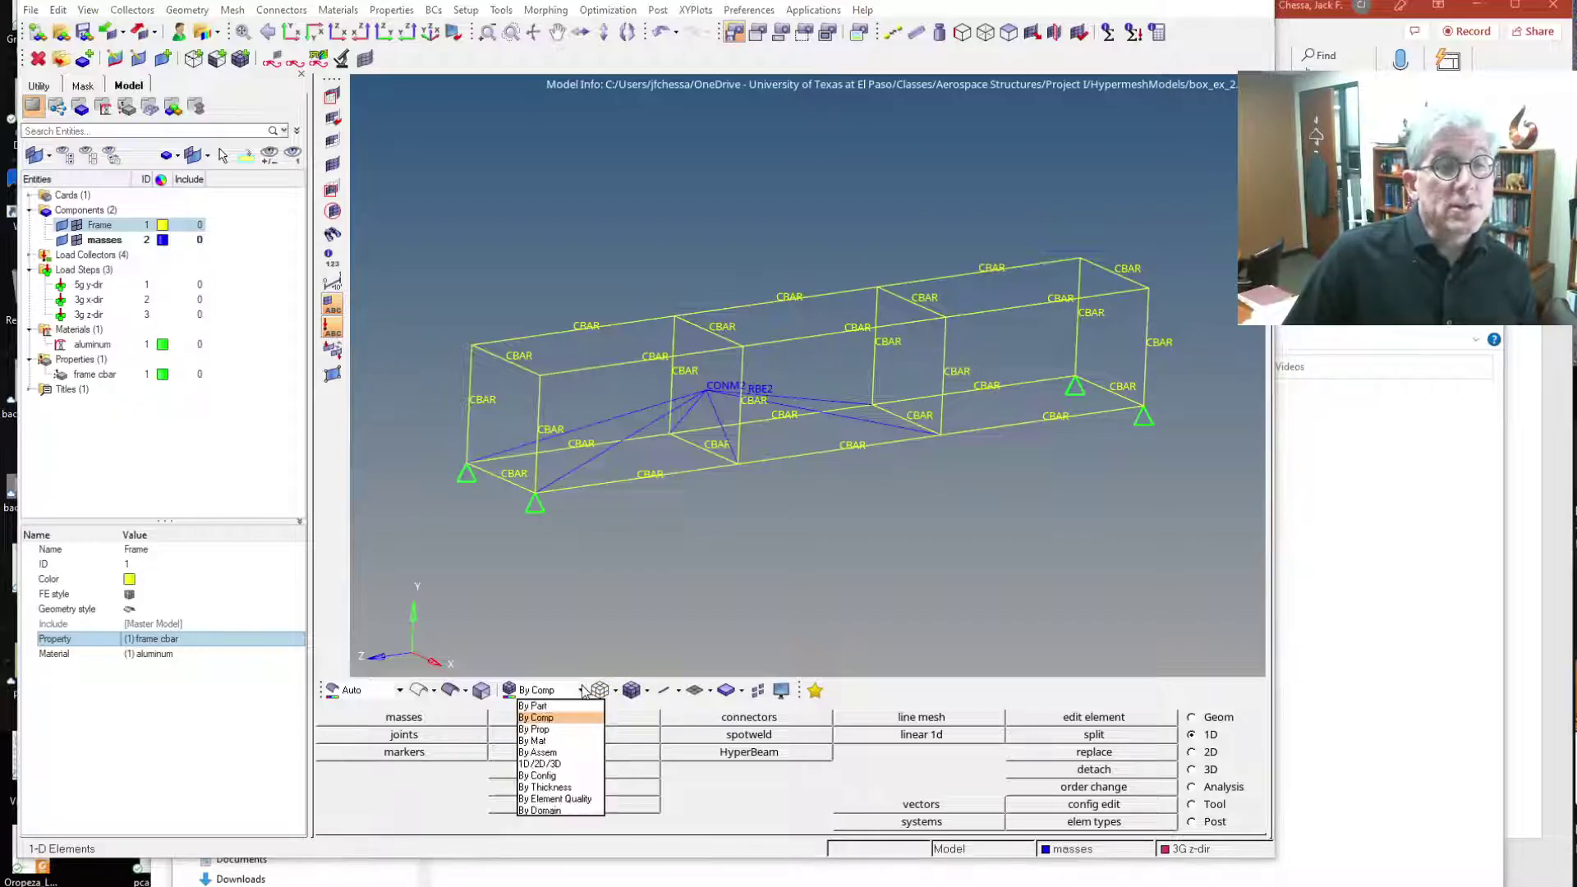
left_click(551, 729)
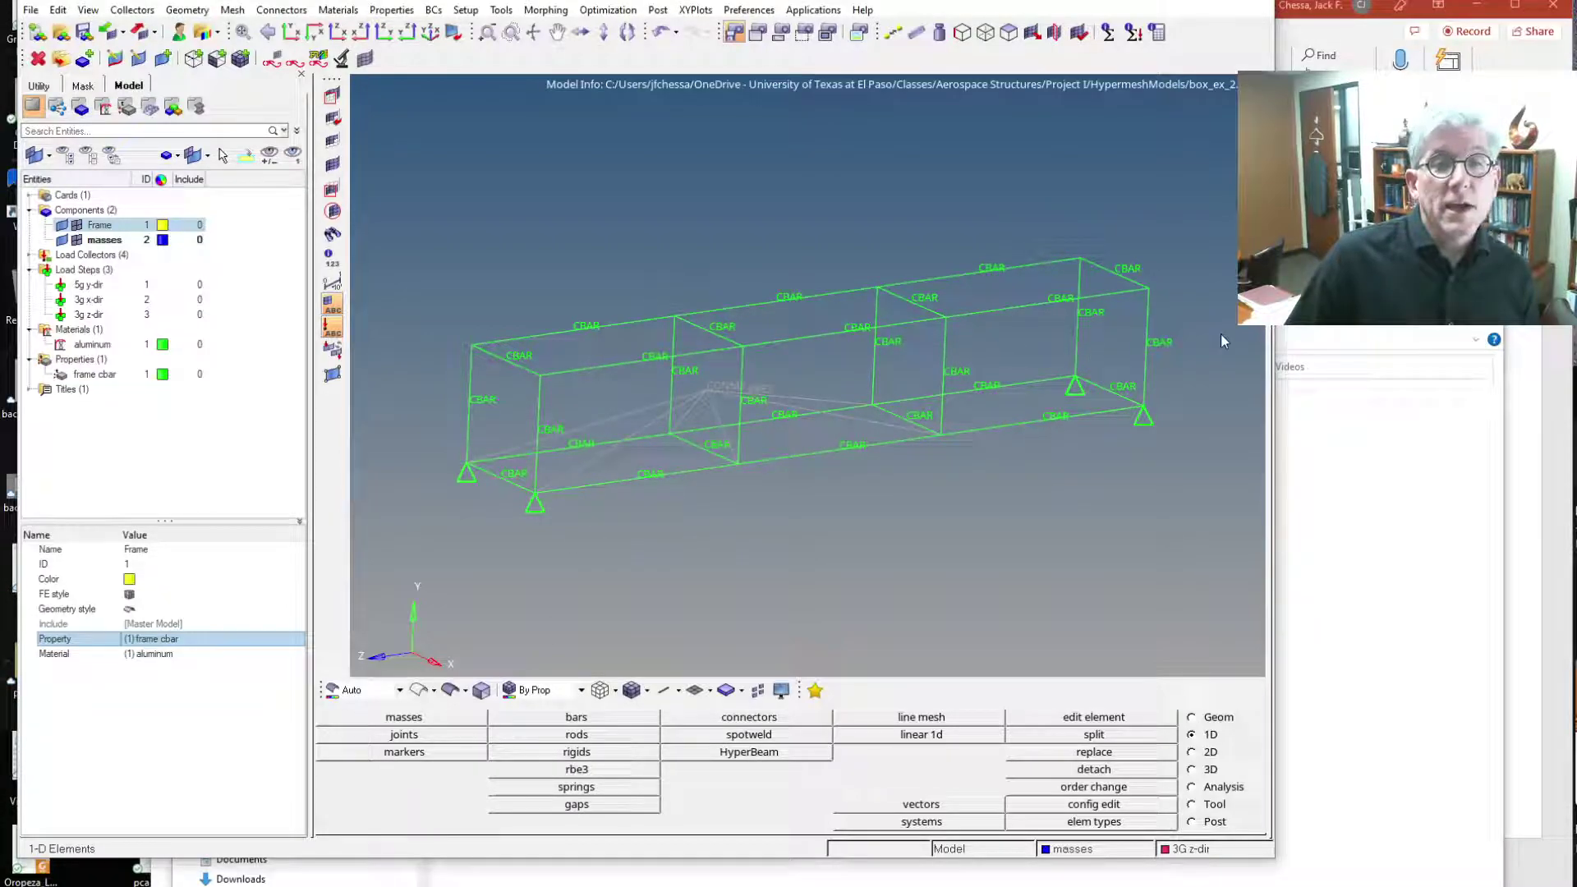
left_click(163, 374)
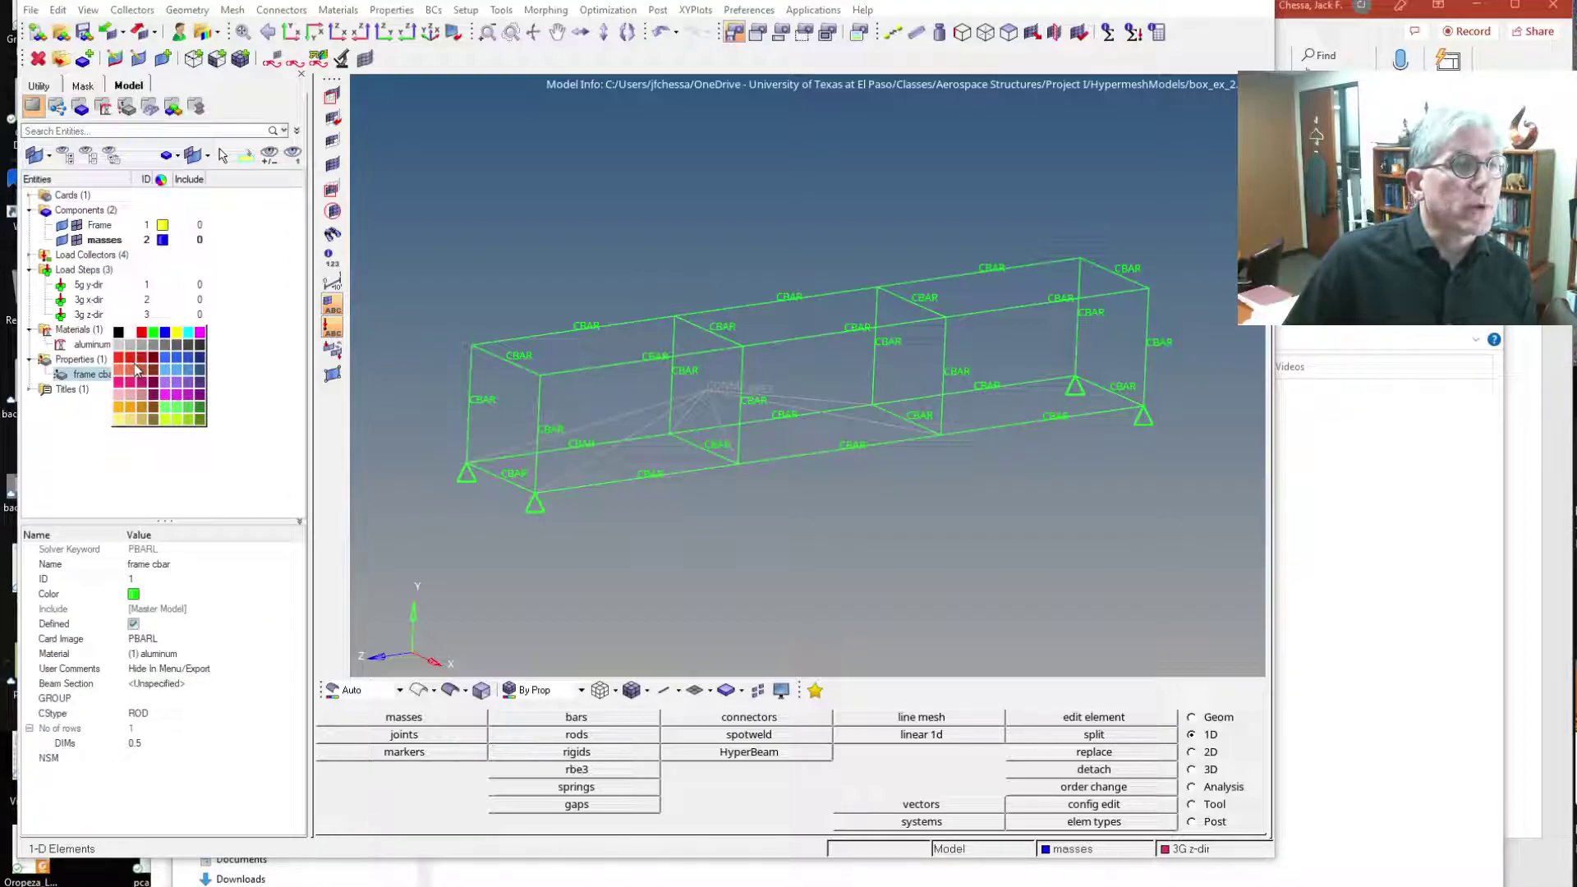
left_click(141, 420)
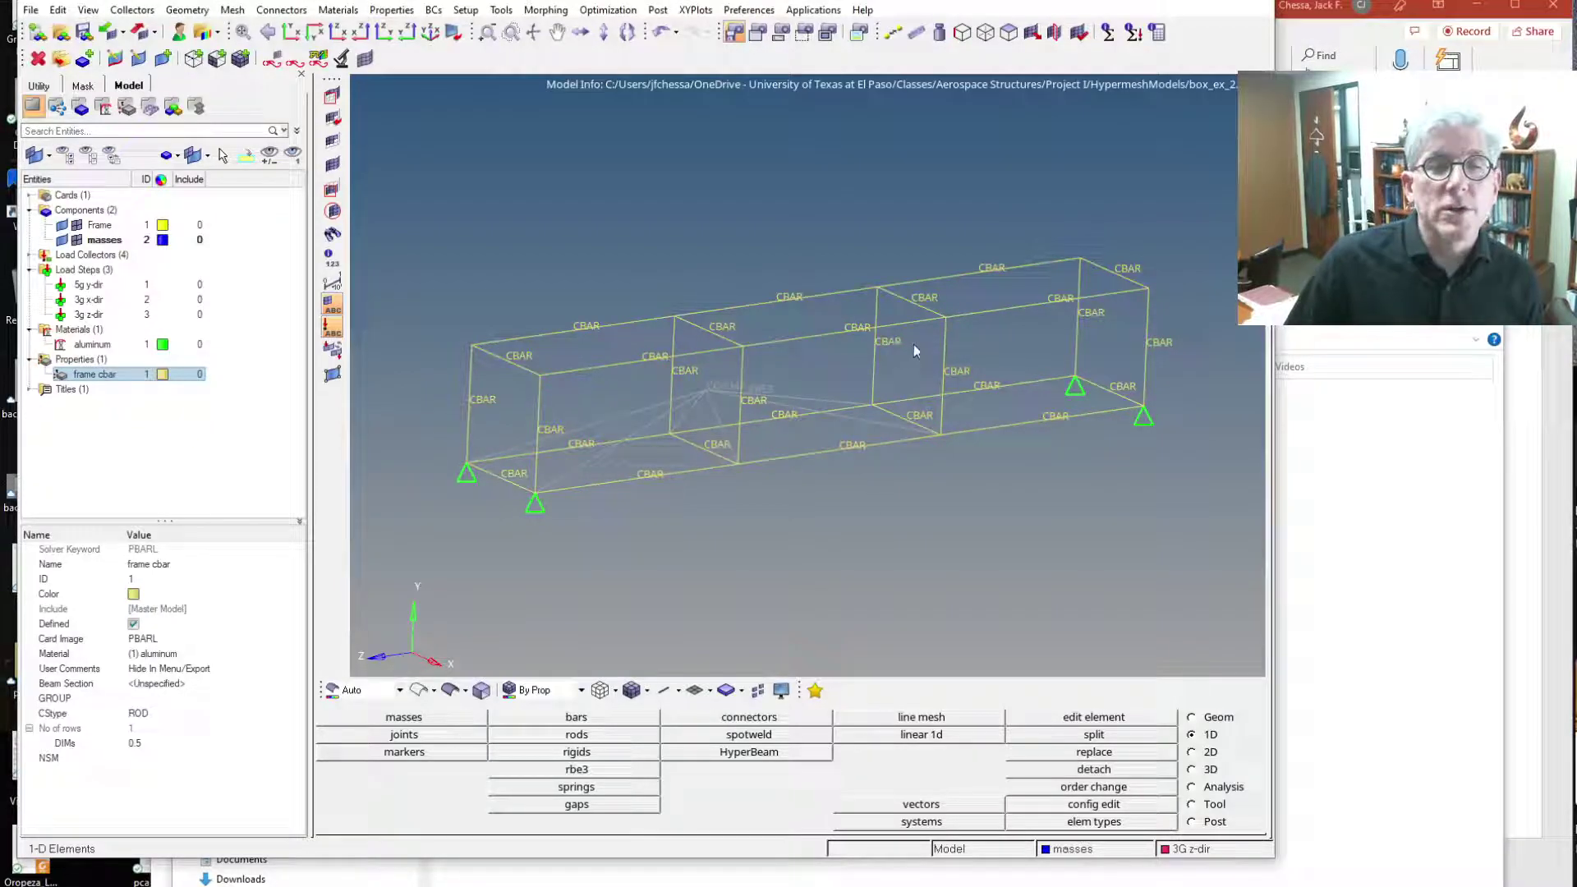
Try colouring the elements by part, and set the element colouring back to by component
left_click(580, 690)
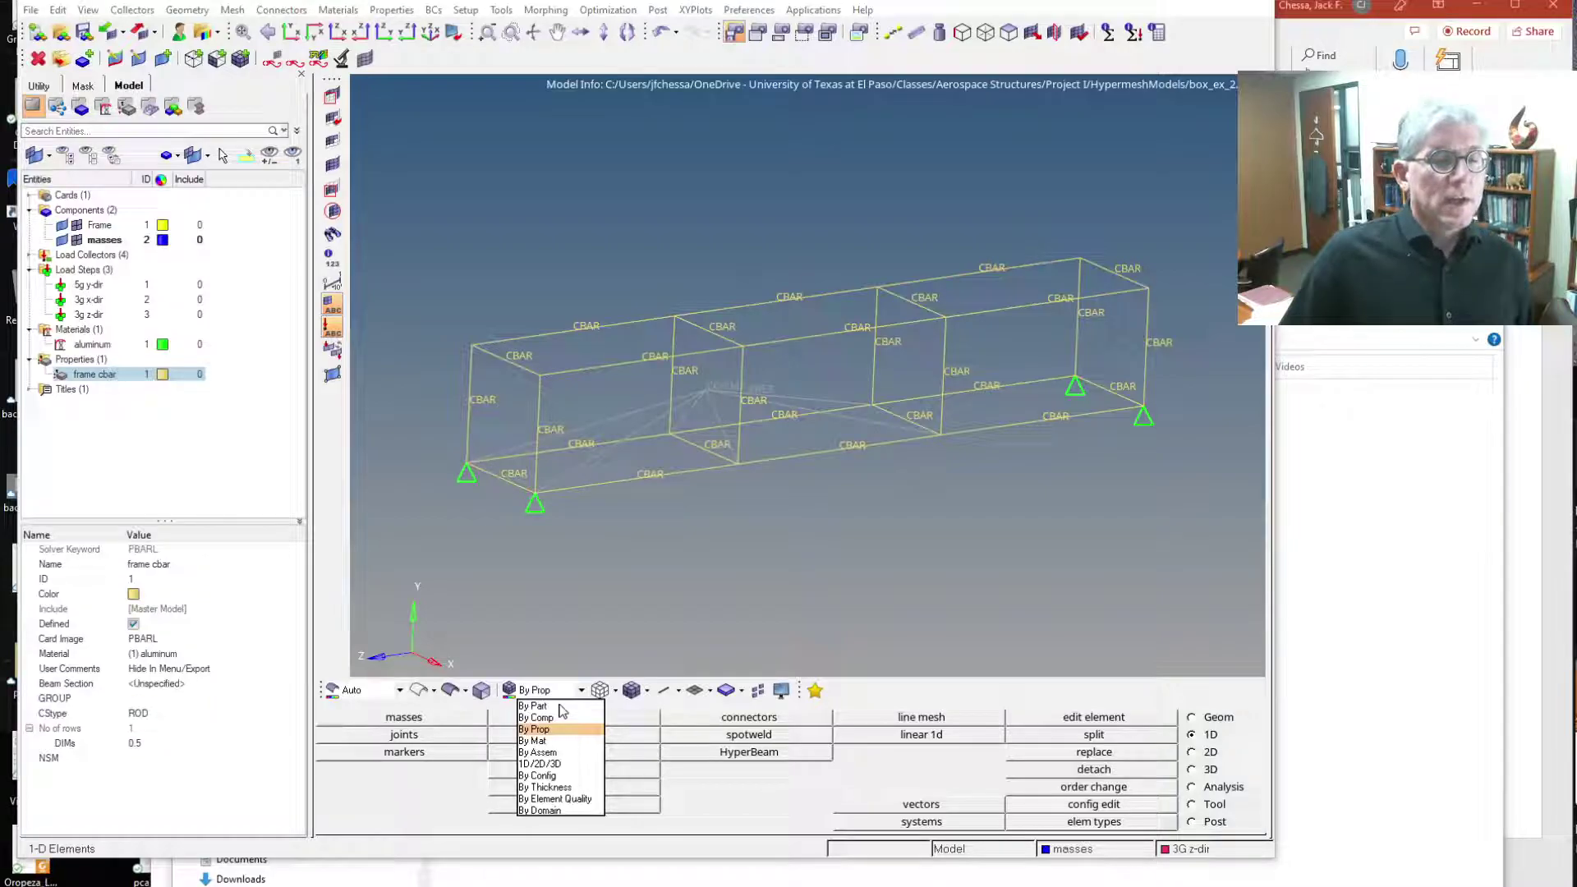
left_click(560, 707)
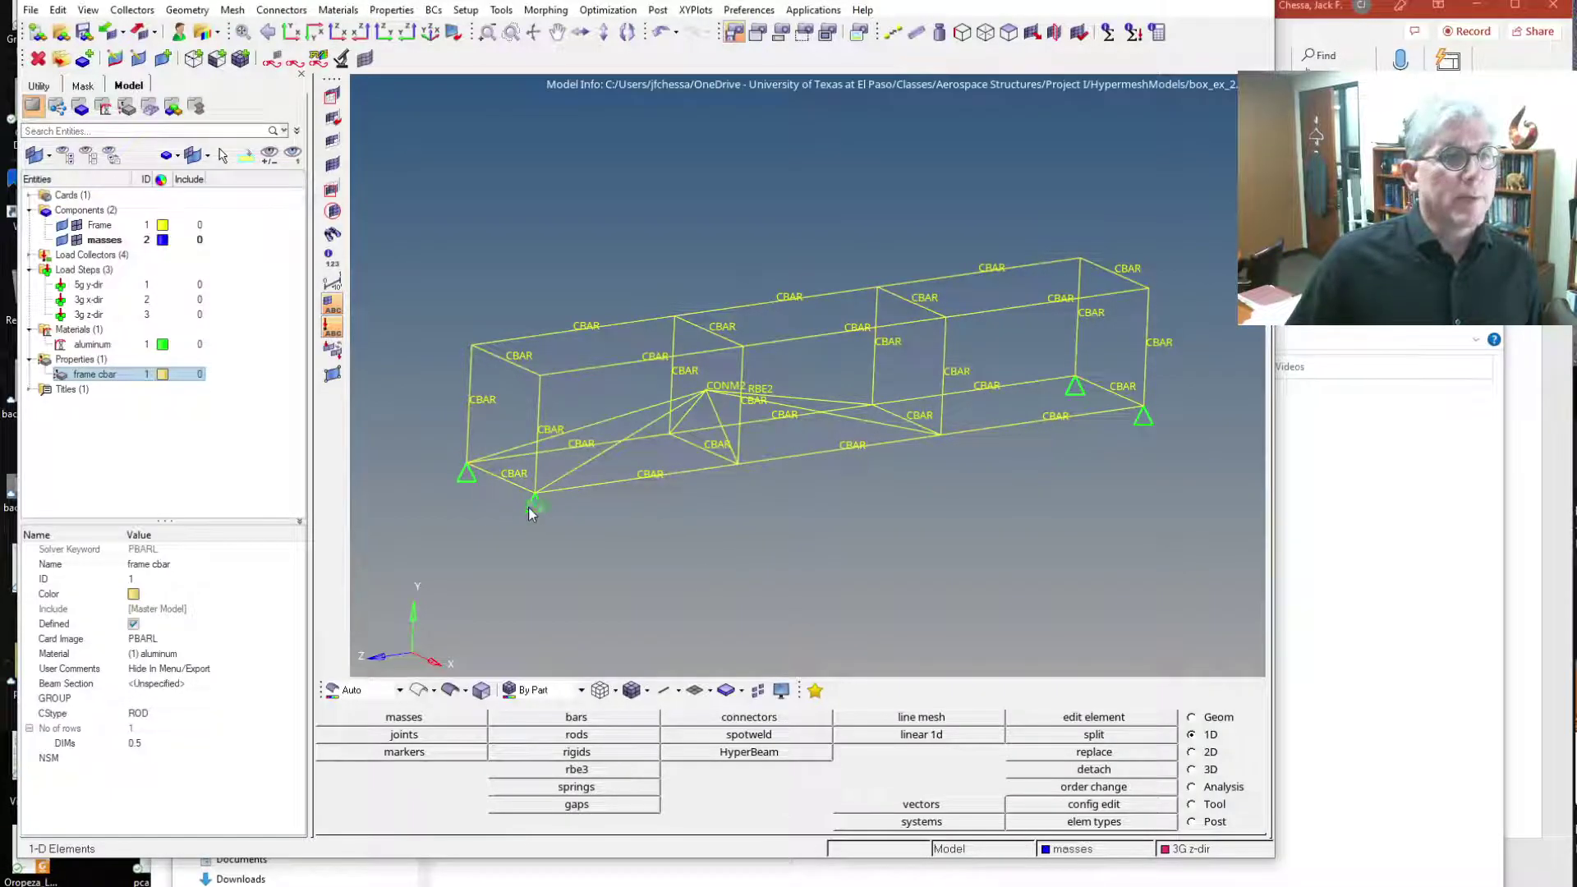
left_click(580, 690)
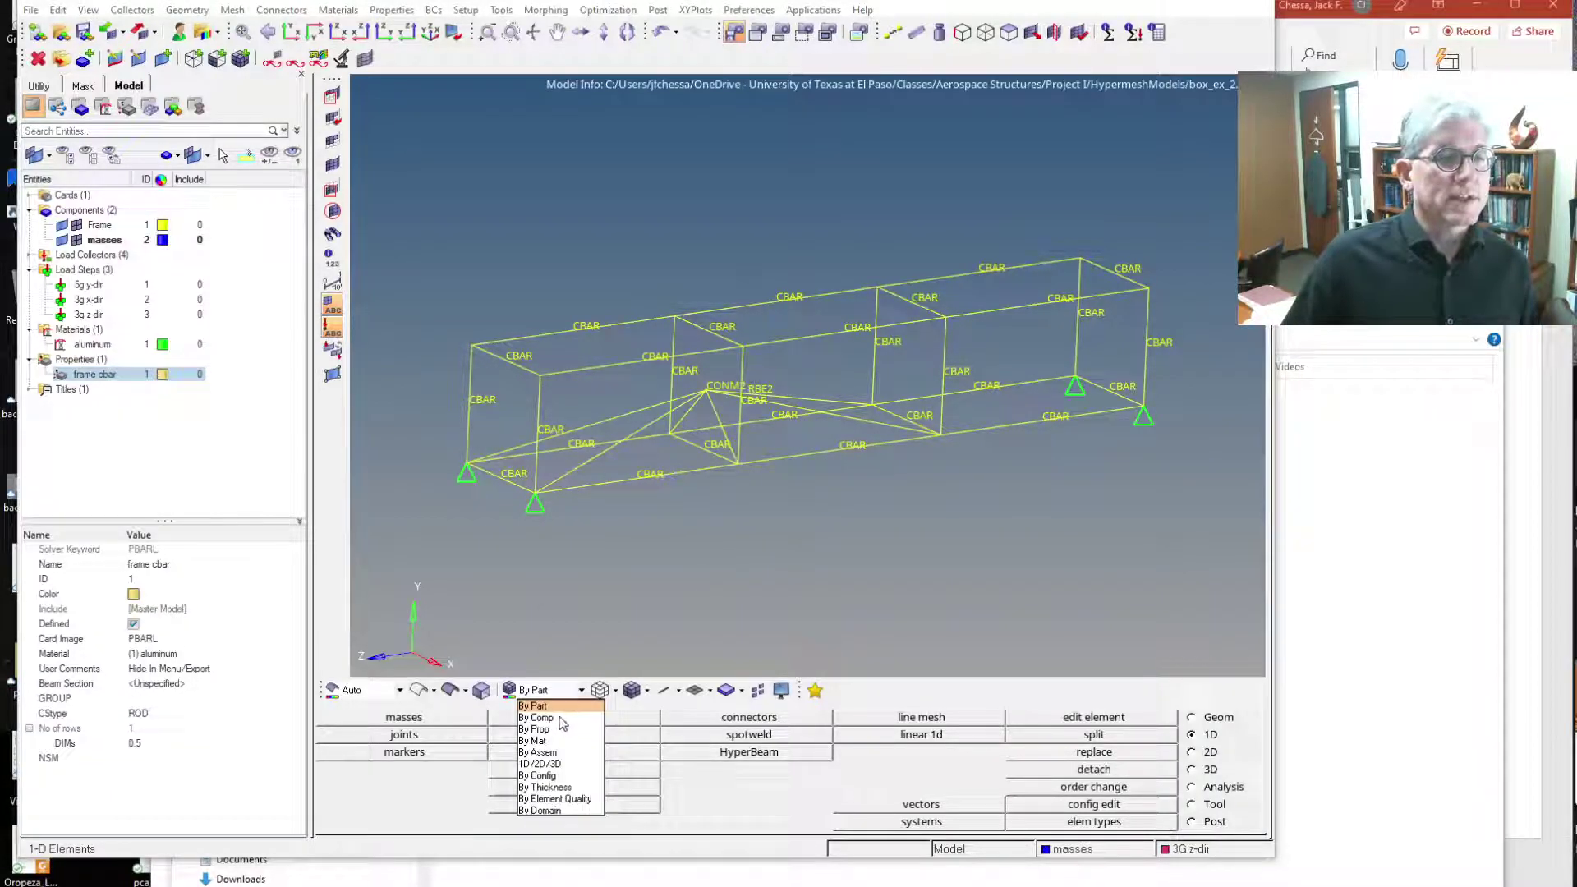
left_click(556, 721)
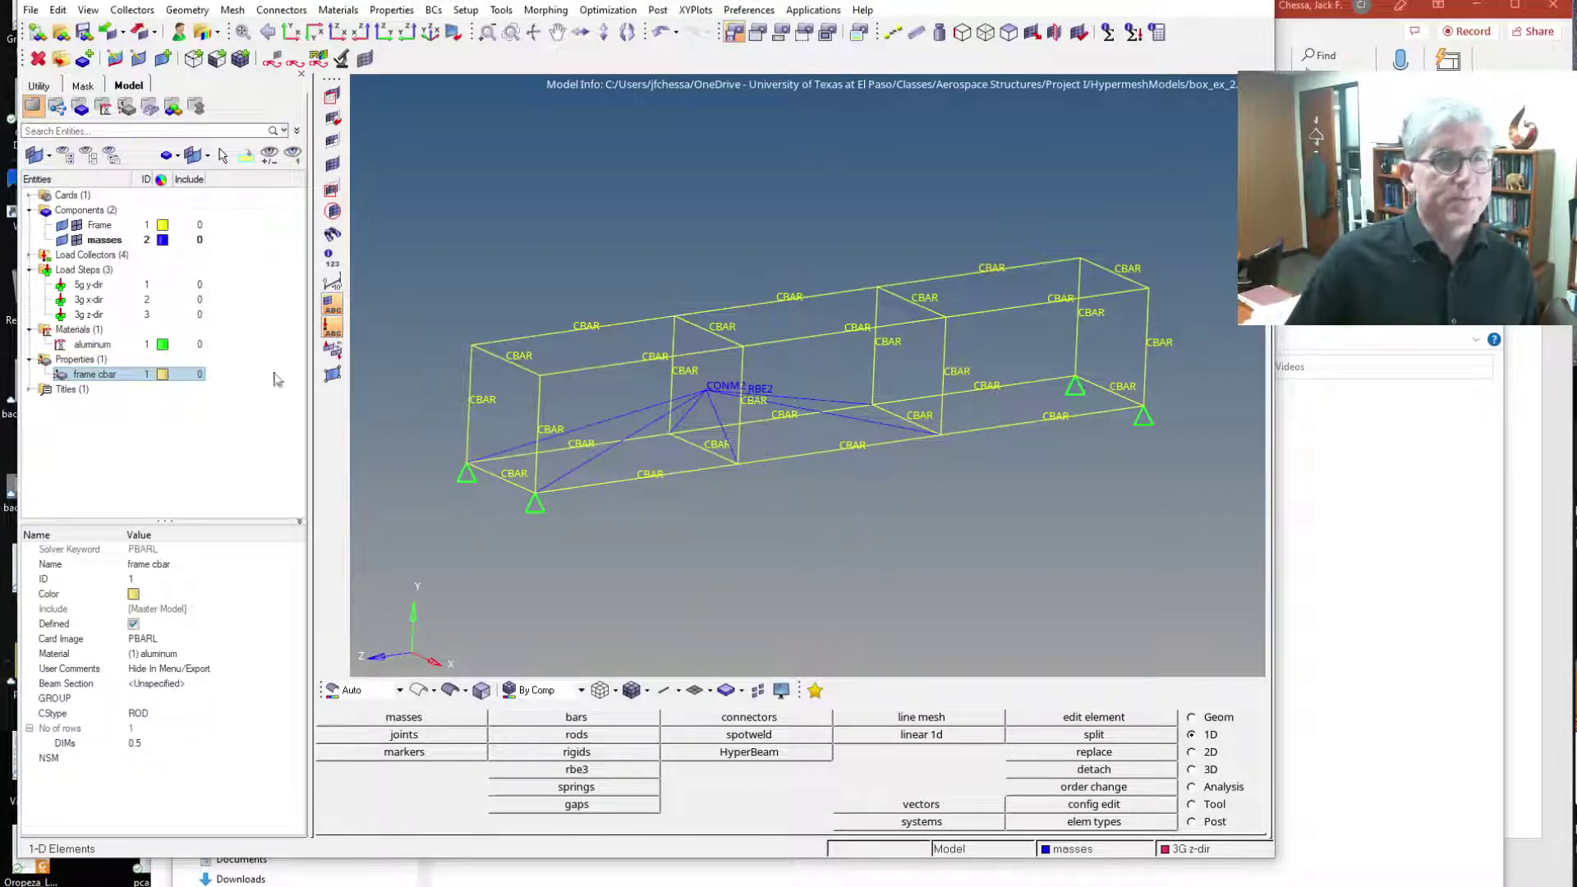
Save the model and run the OptiStruct analysis, overwriting the existing box_ex_2.fem input file
left_click(83, 32)
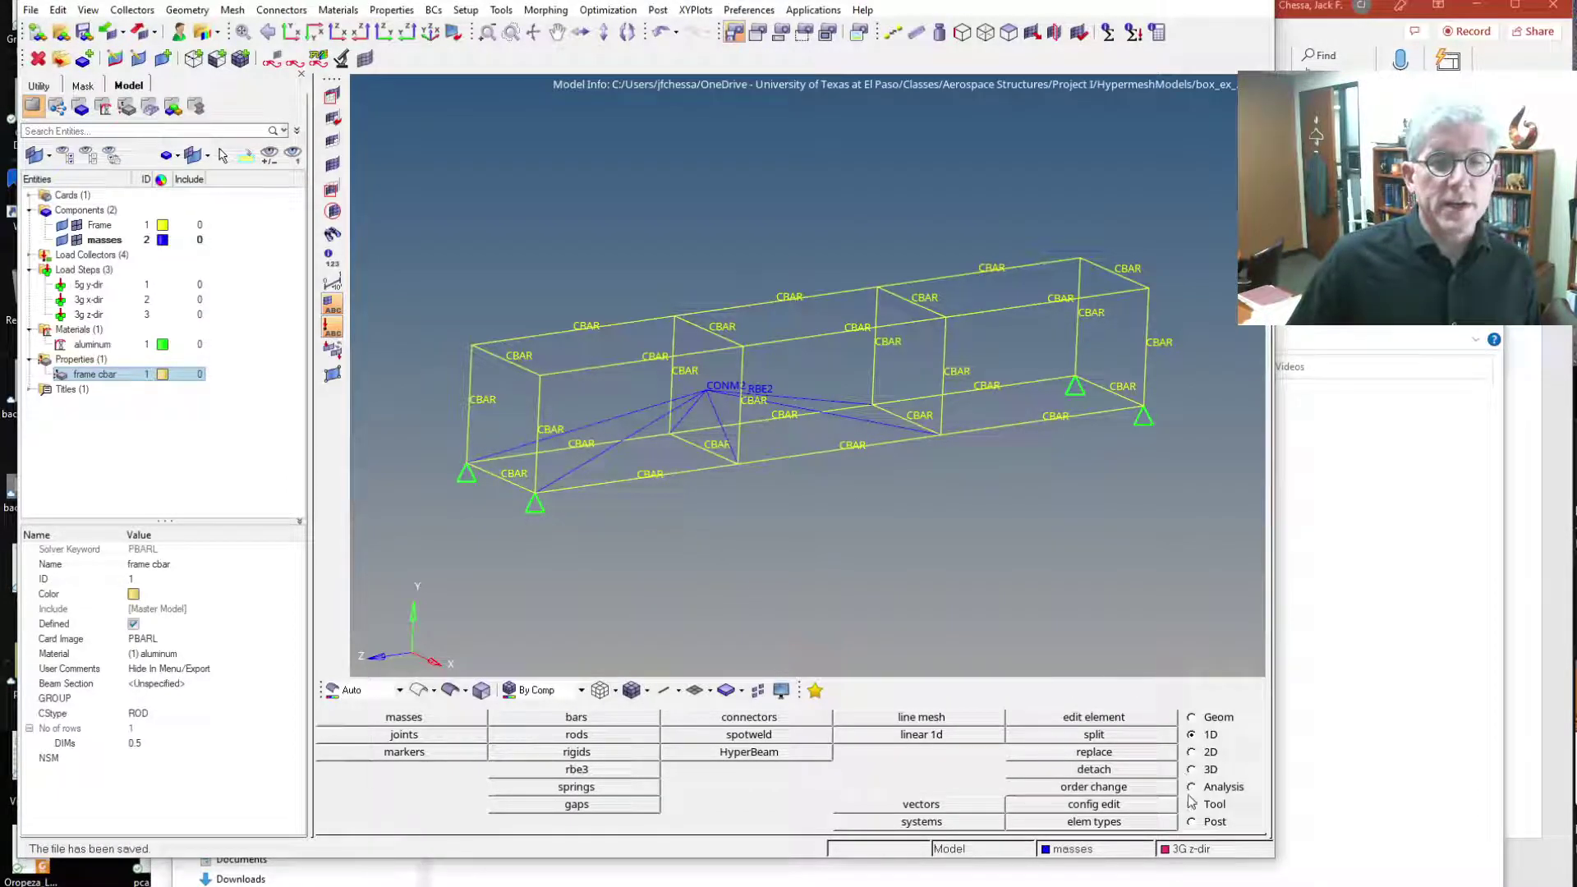
left_click(1213, 790)
left_click(1088, 821)
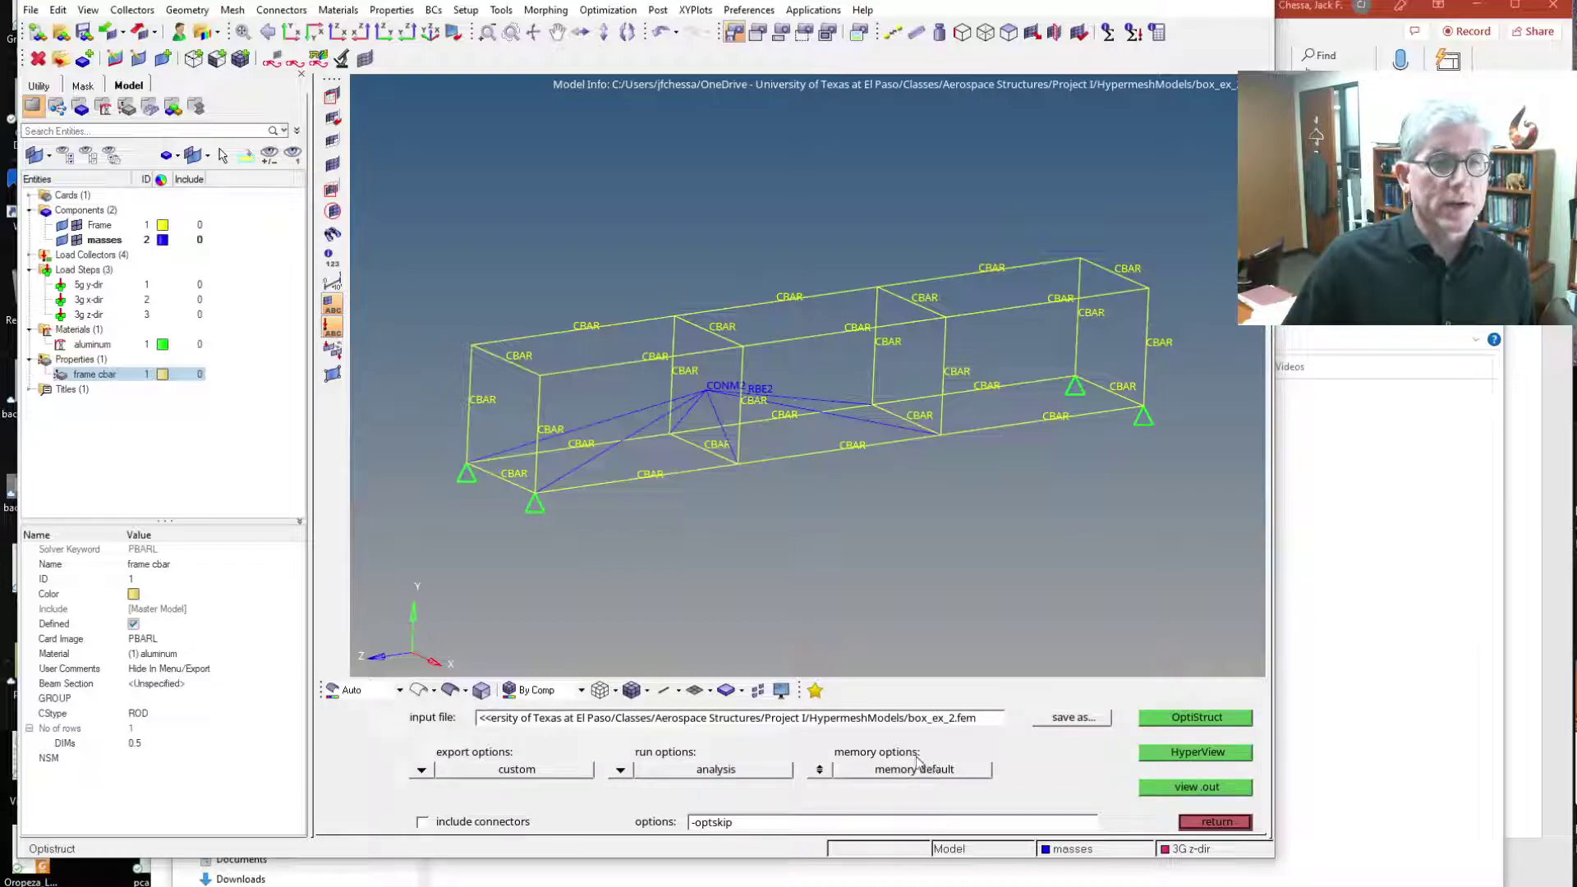
left_click(1201, 718)
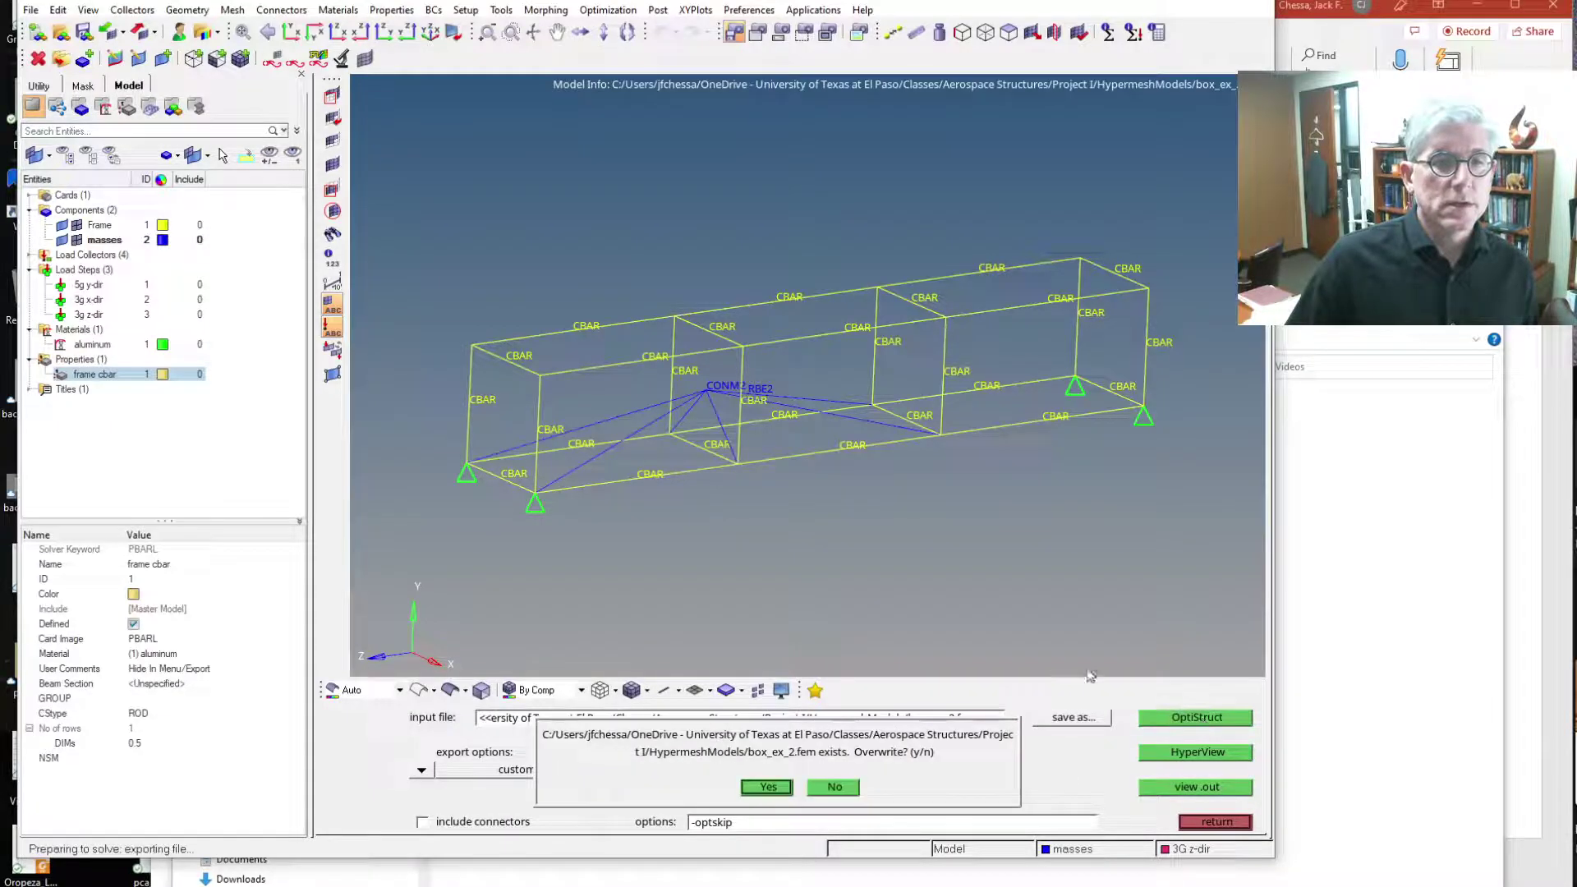
left_click(768, 787)
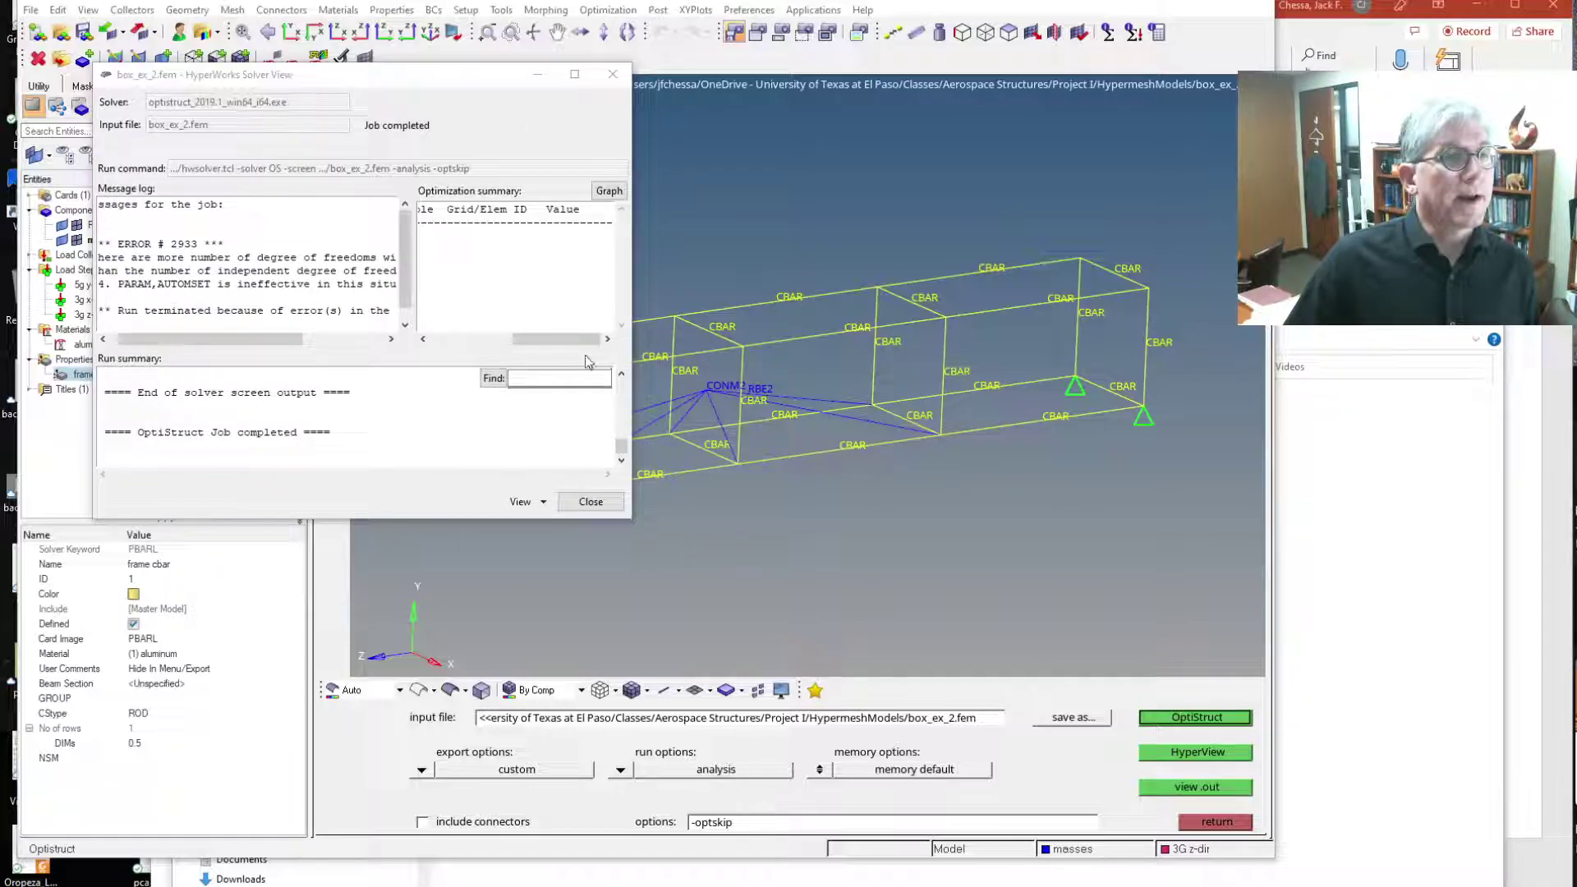
Widen the solver window and its message log to read the run's messages, and close the solver window and OptiStruct panel
left_click_drag(630, 316, 976, 316)
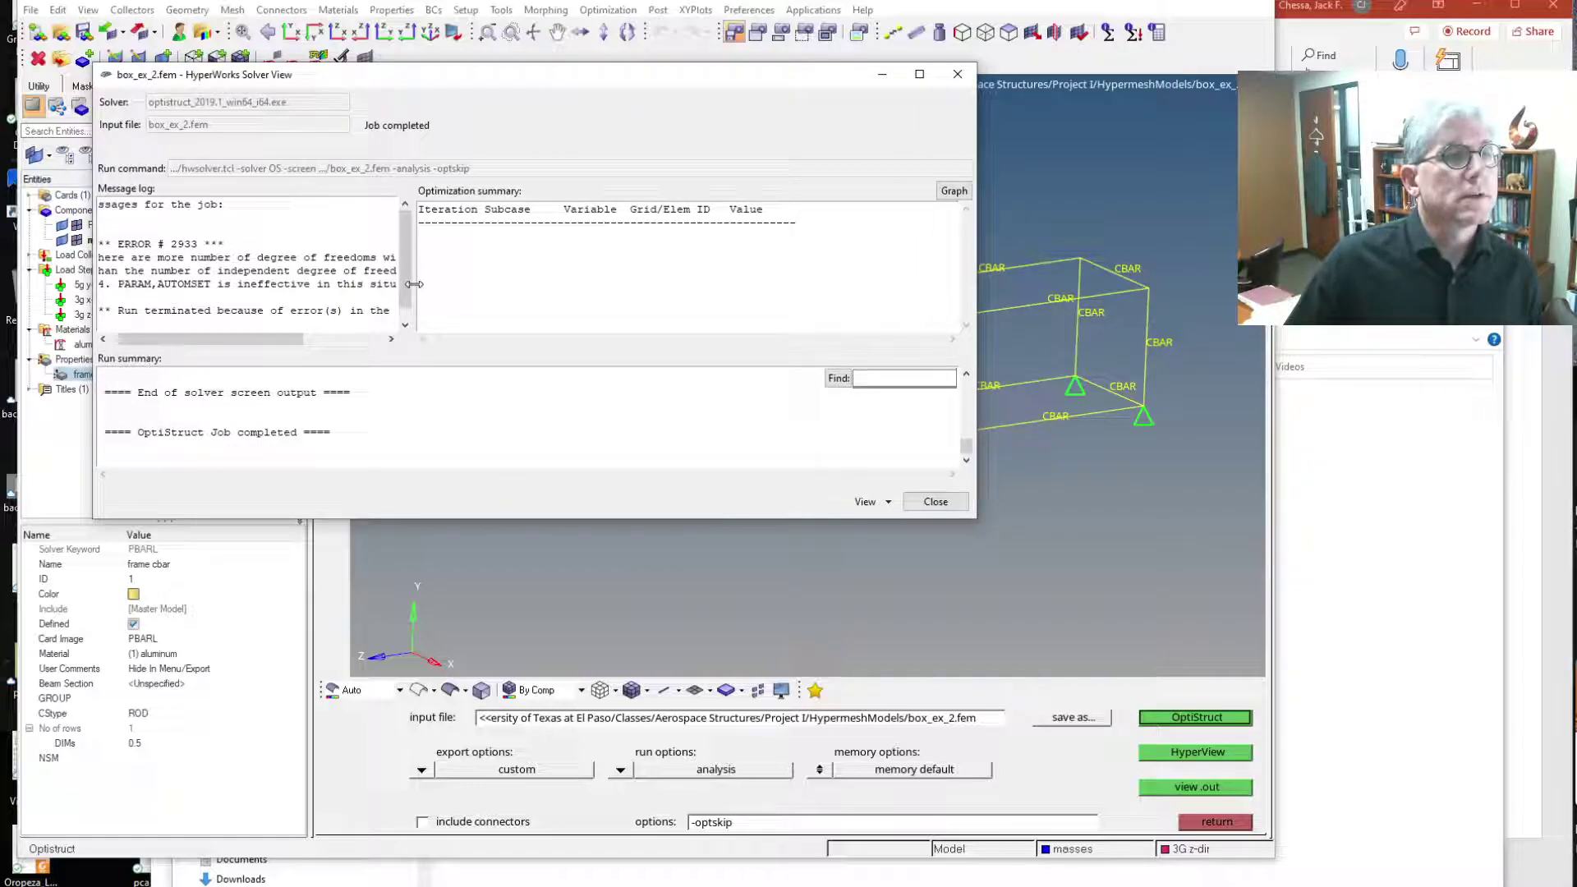
left_click_drag(413, 284, 684, 310)
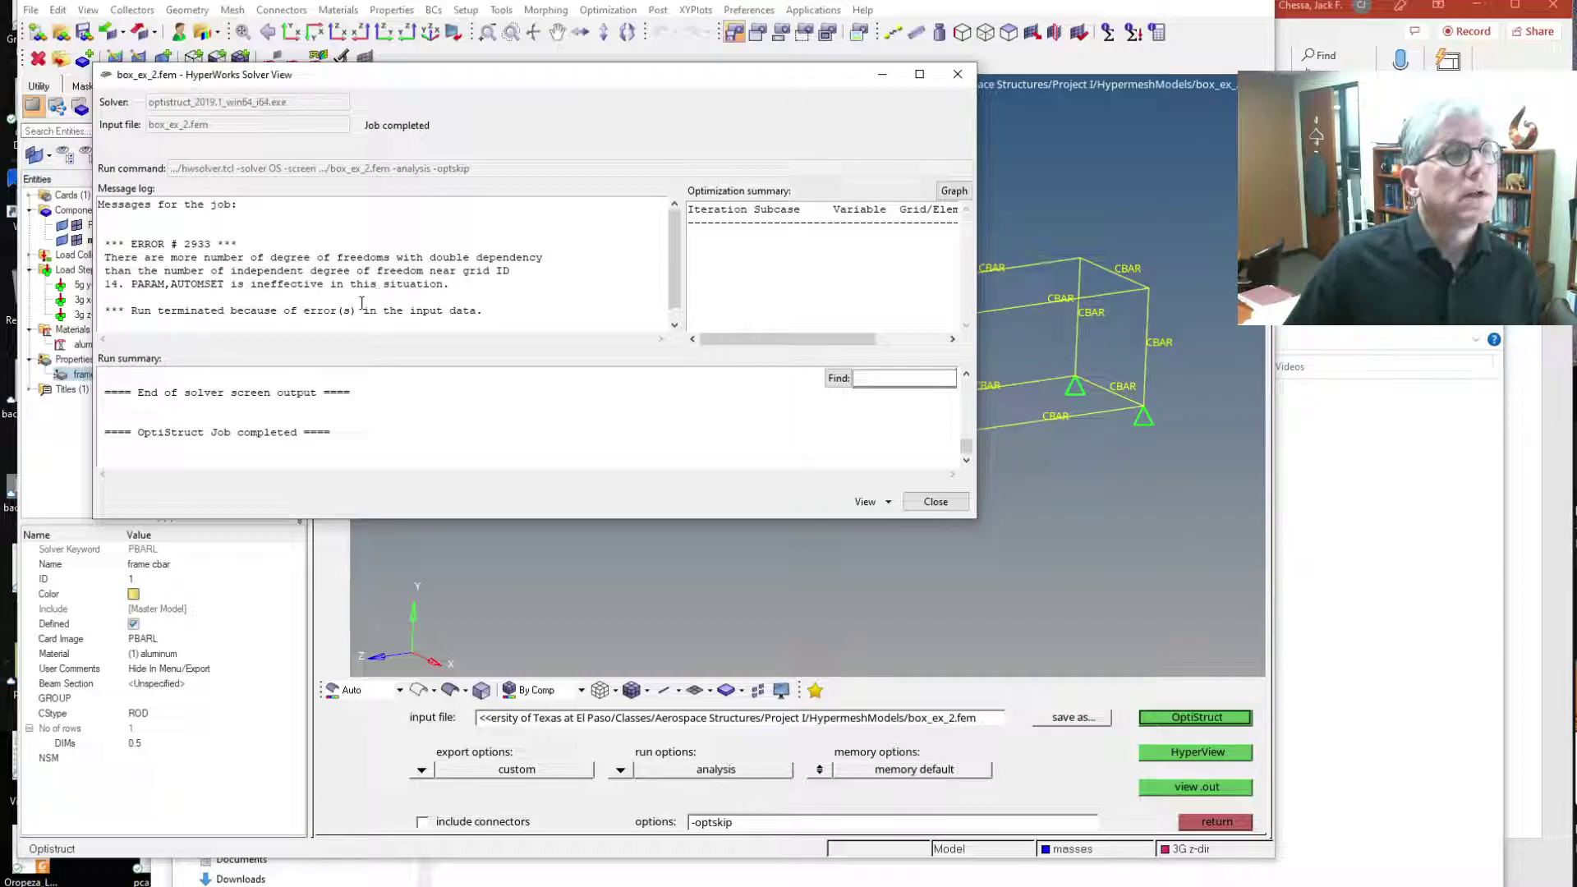
left_click_drag(675, 280, 675, 330)
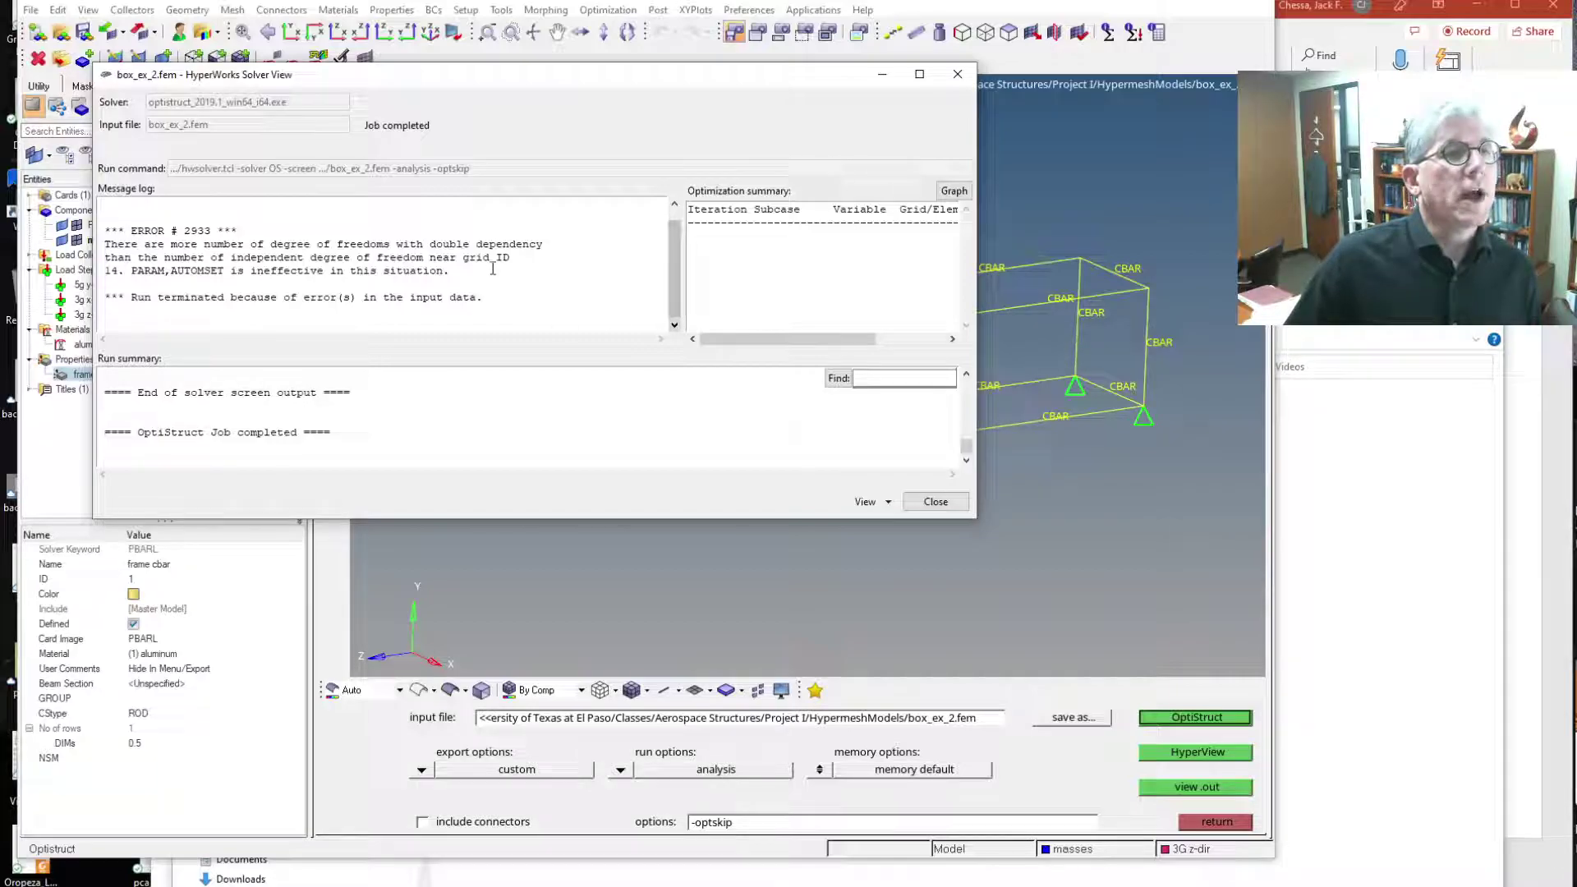
left_click(929, 501)
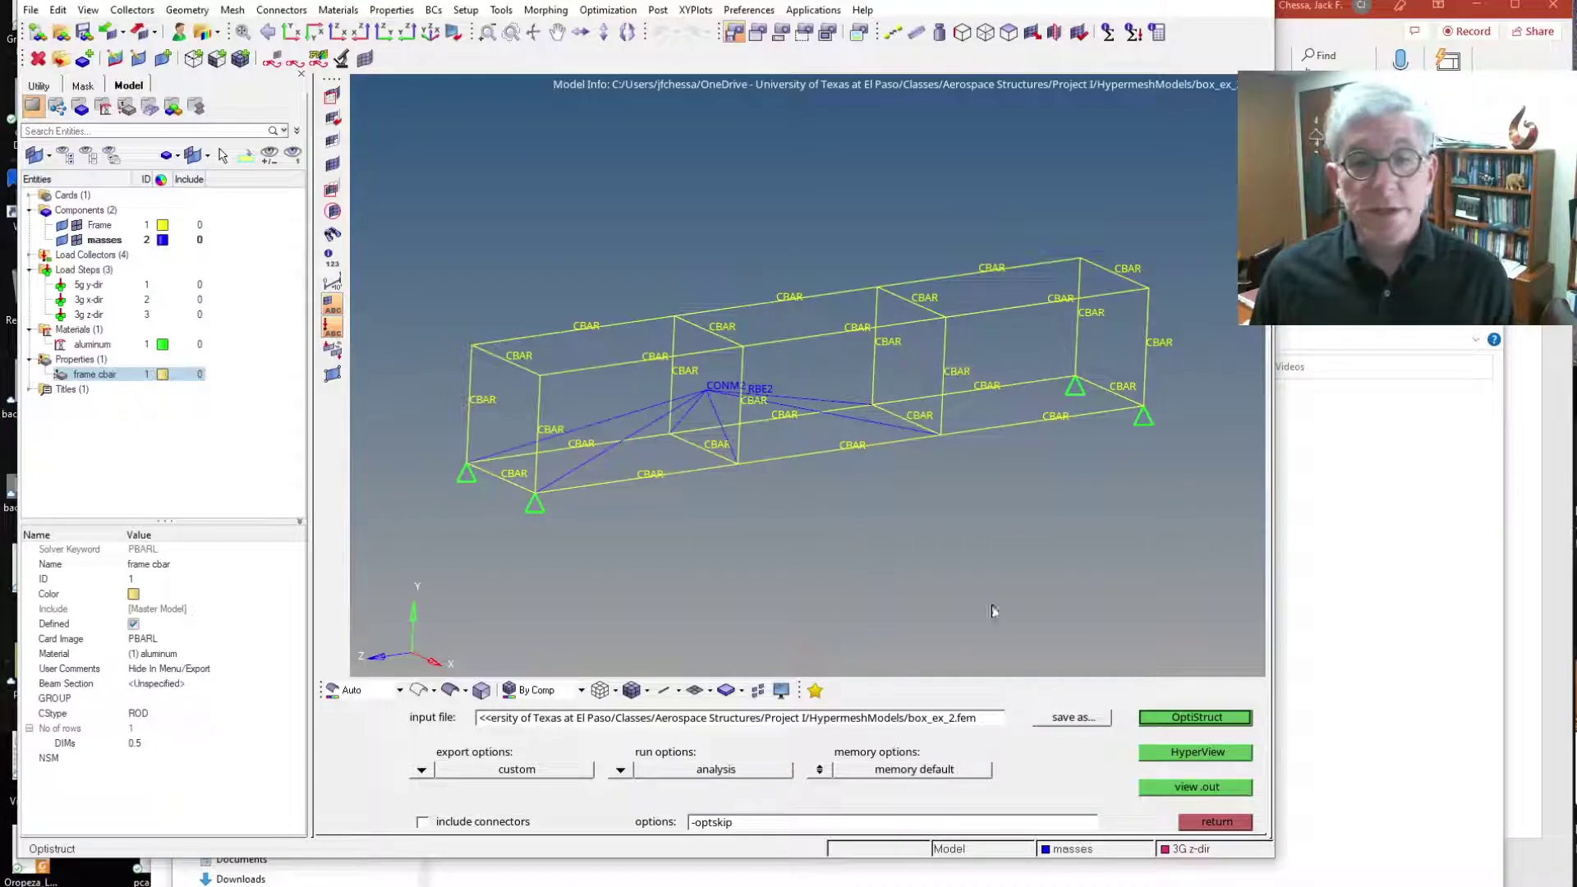
left_click(1215, 822)
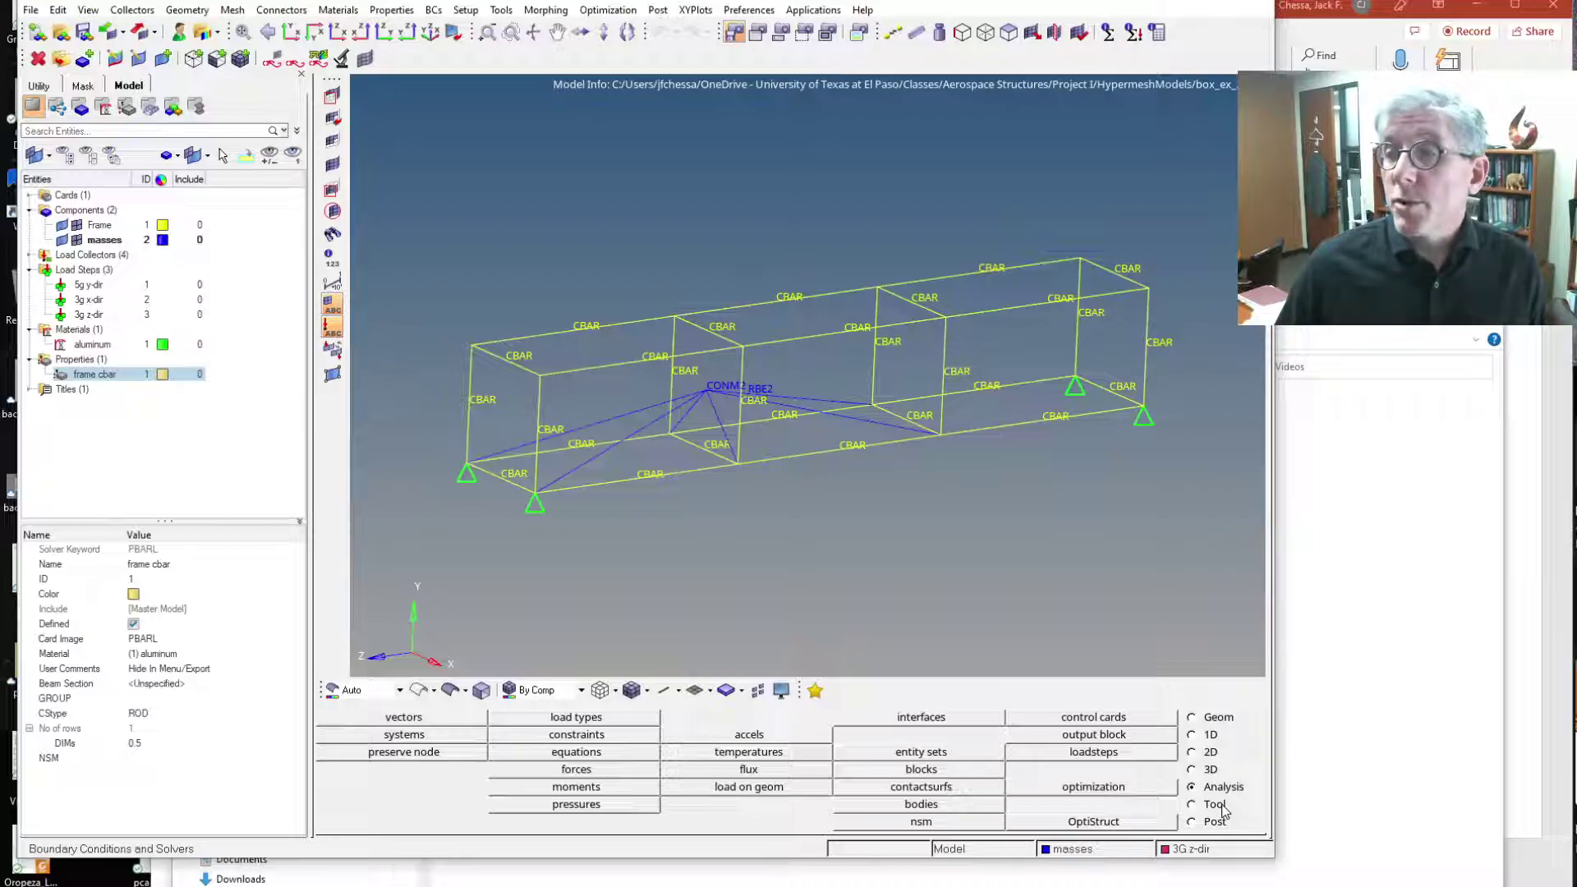
Display the ID numbers of all nodes in the model
left_click(1213, 805)
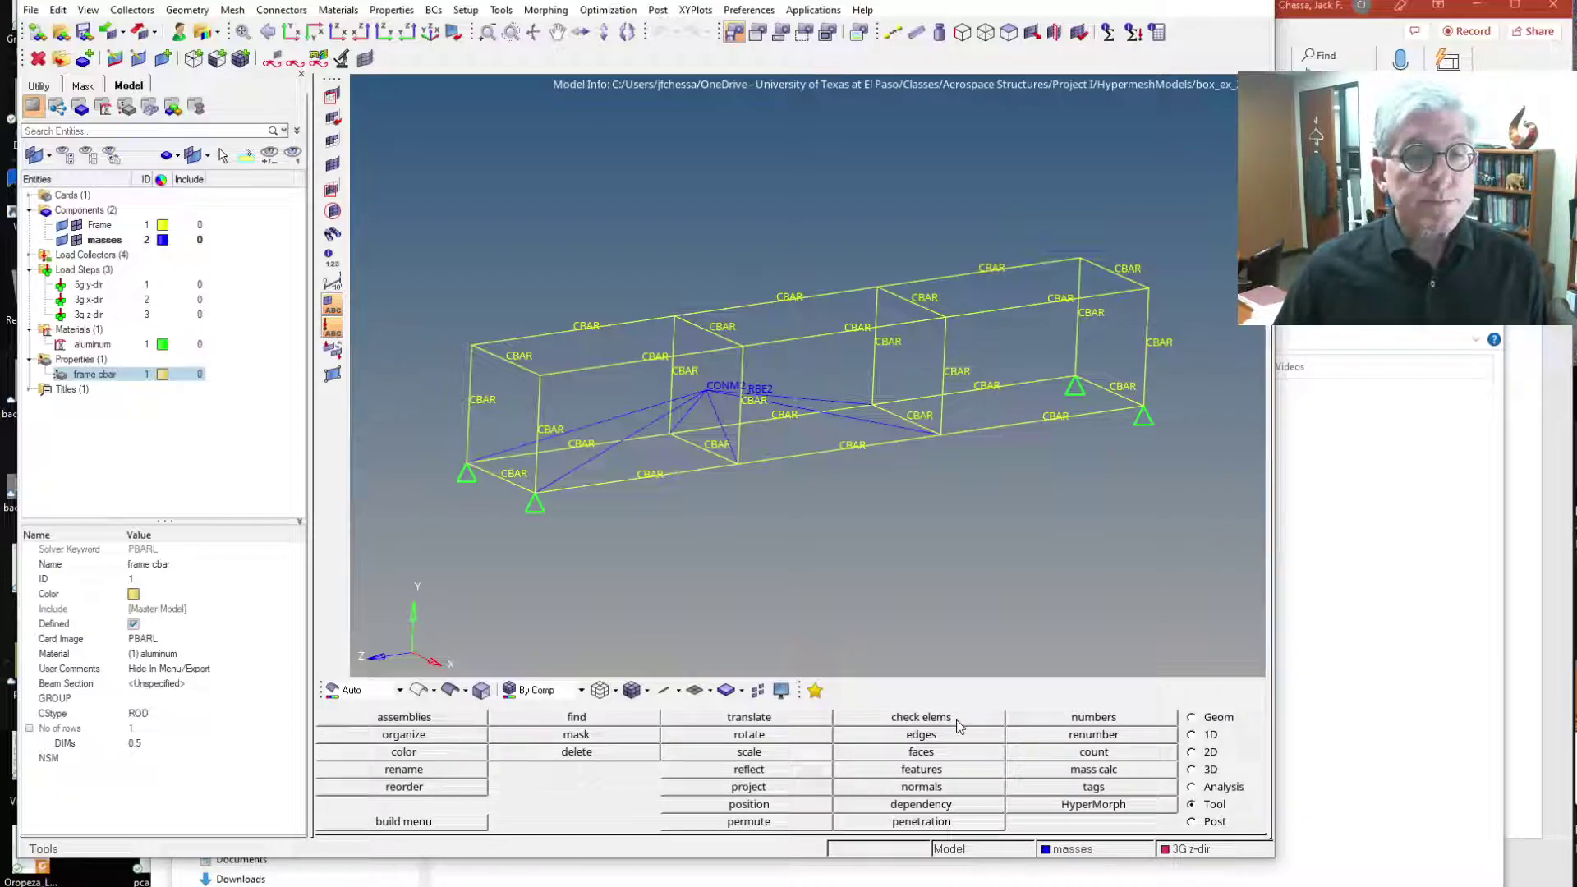
left_click(1072, 719)
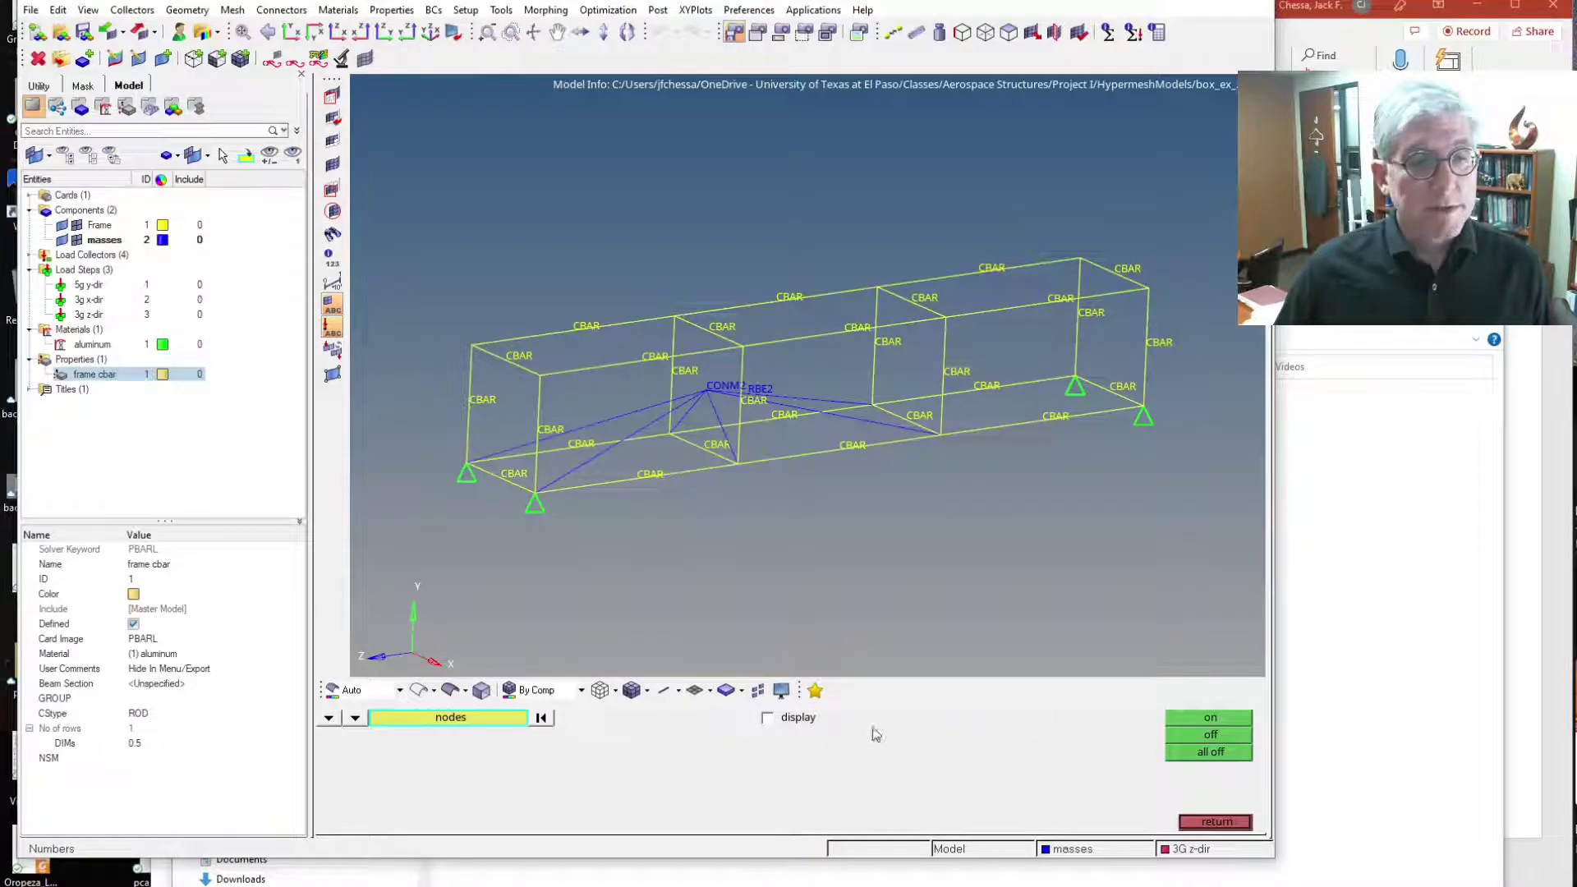
left_click(490, 722)
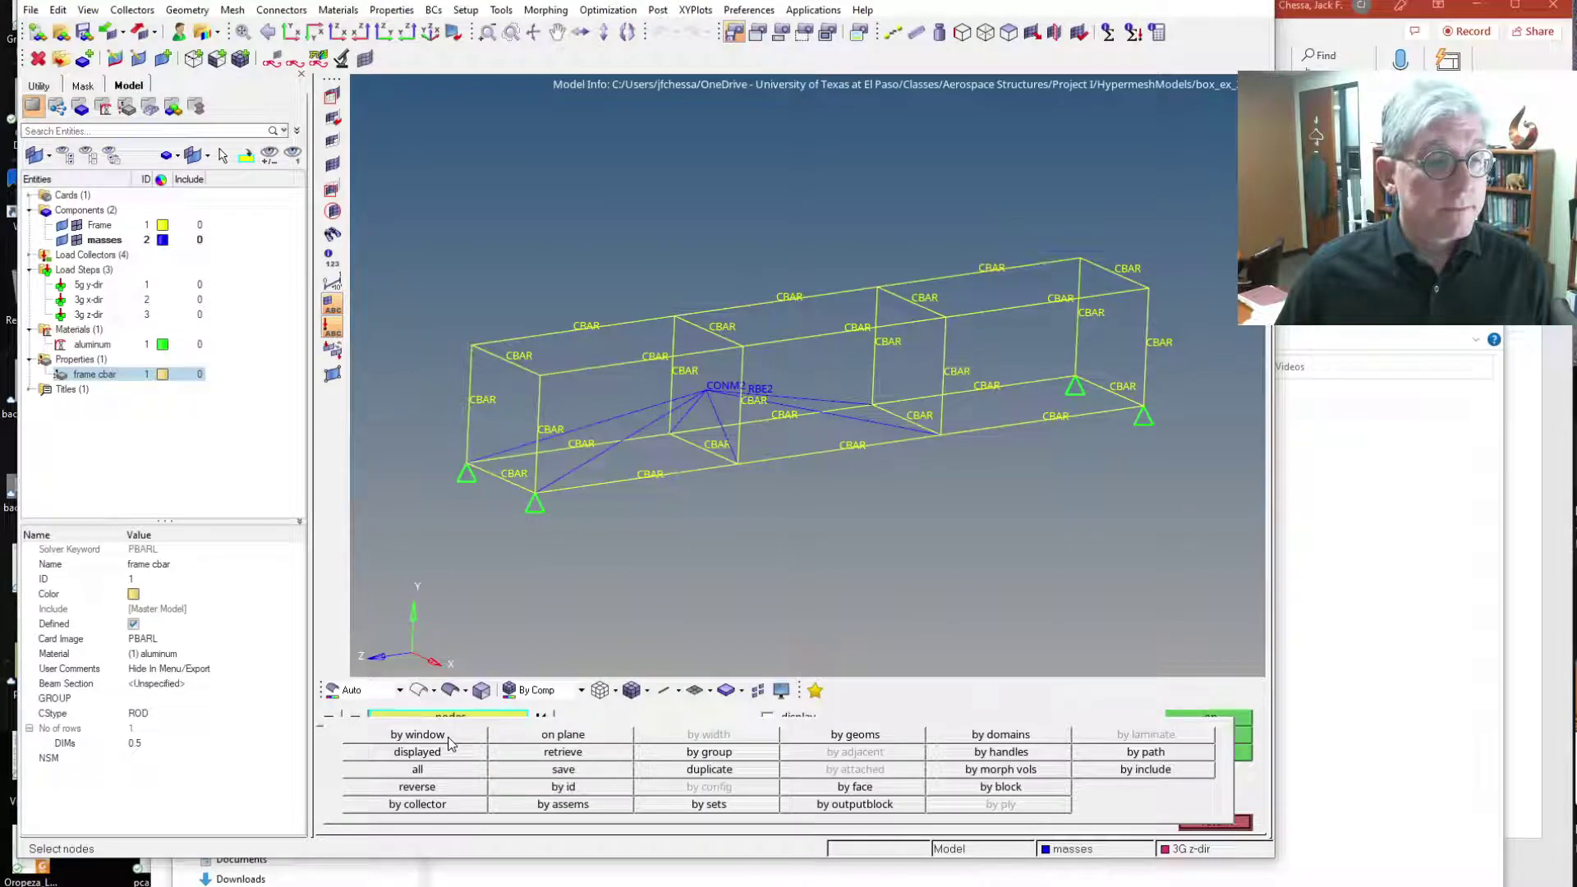
left_click(443, 769)
left_click(770, 721)
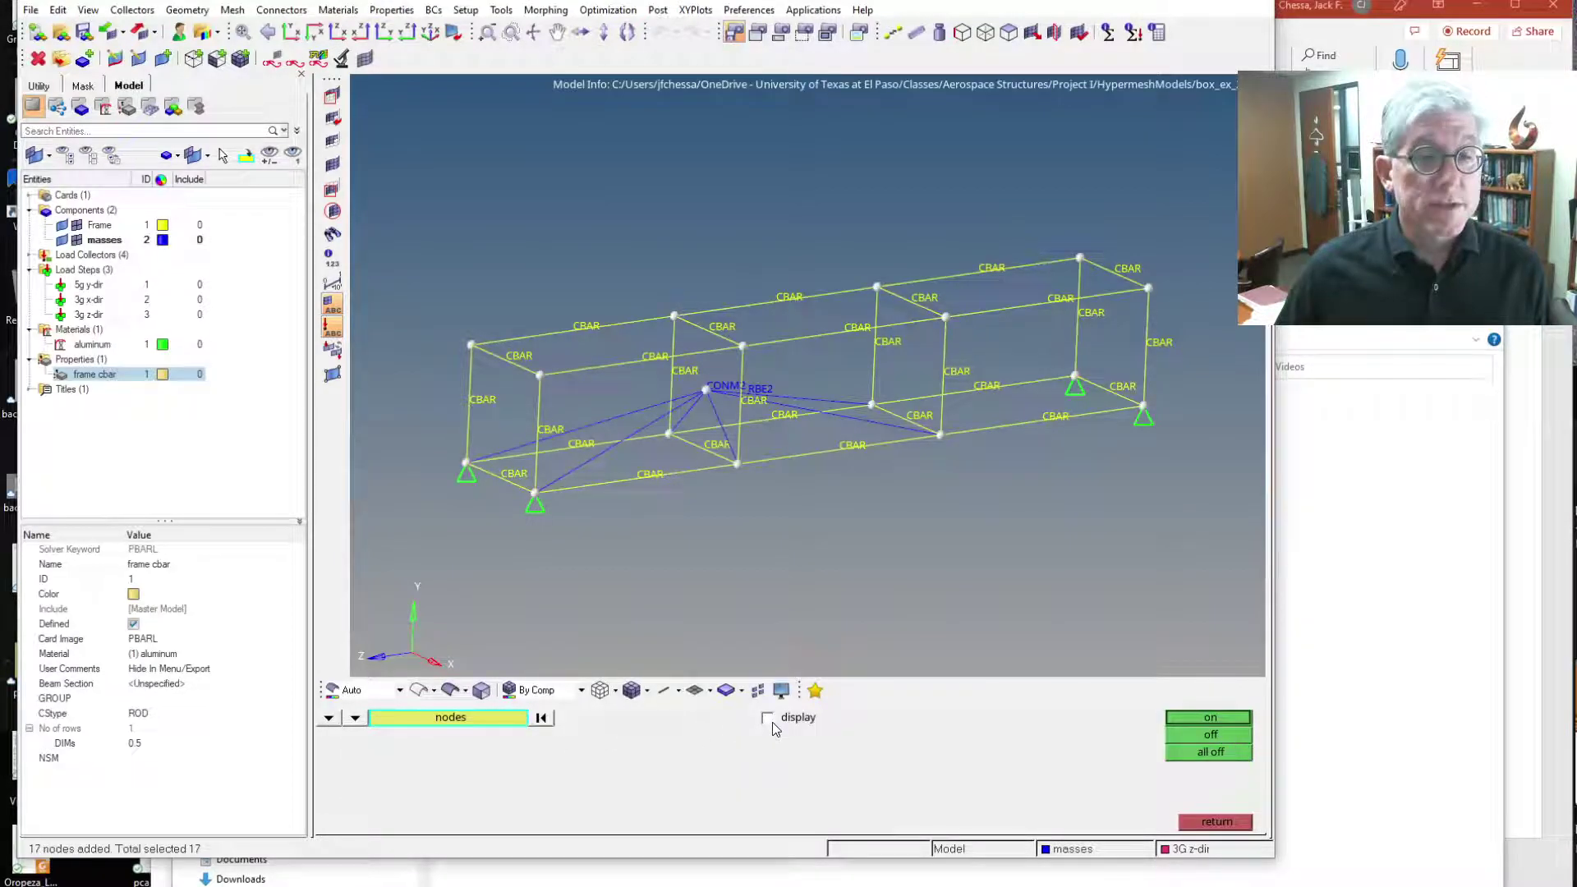
left_click(1210, 718)
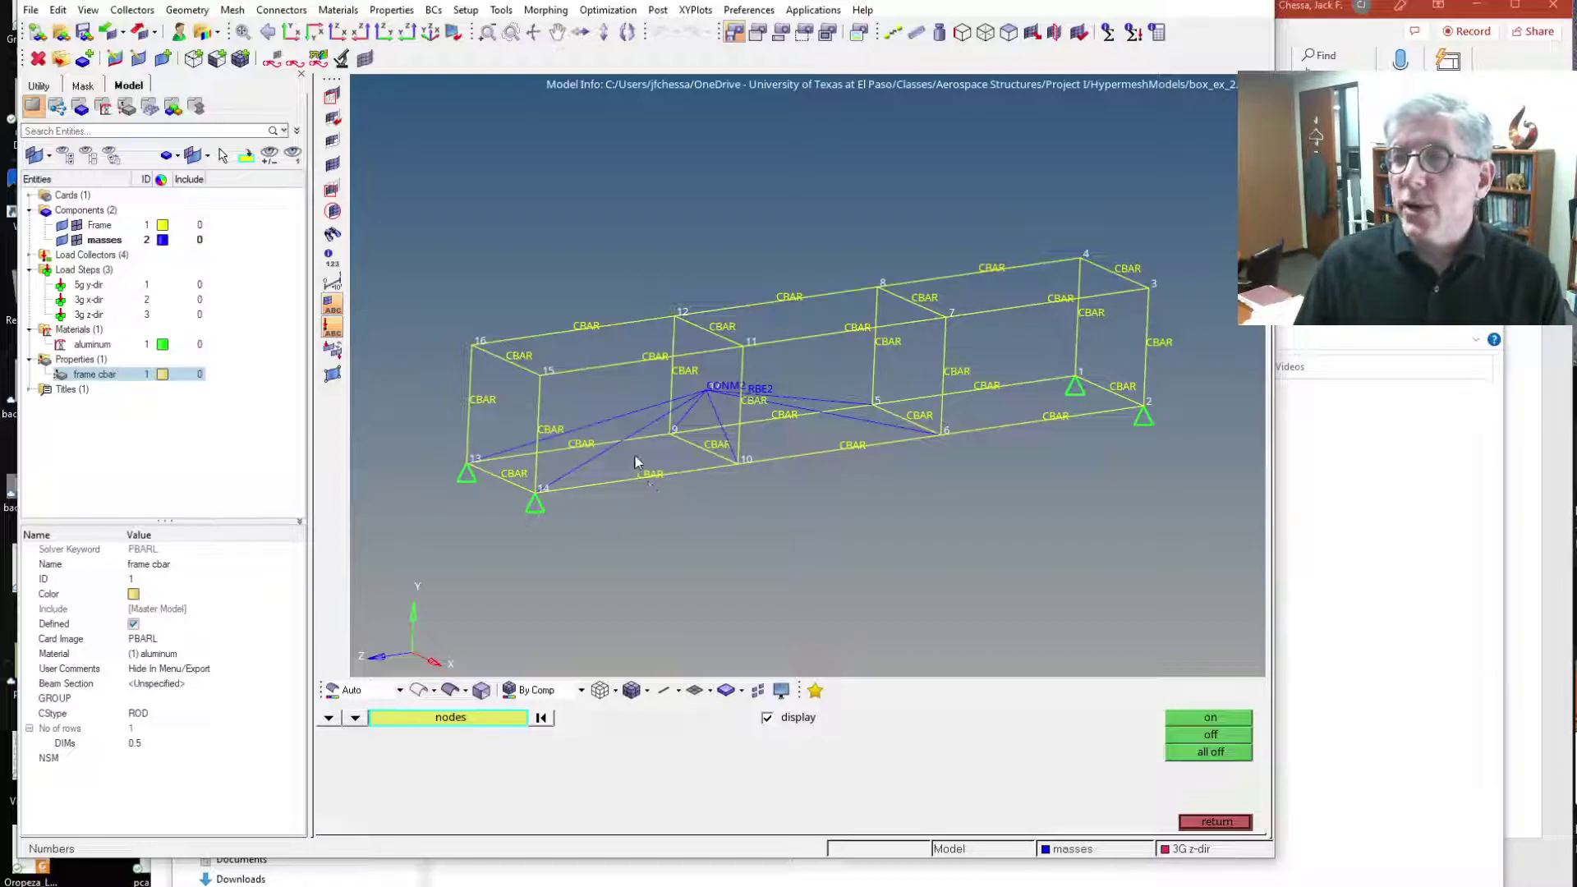
left_click(1222, 823)
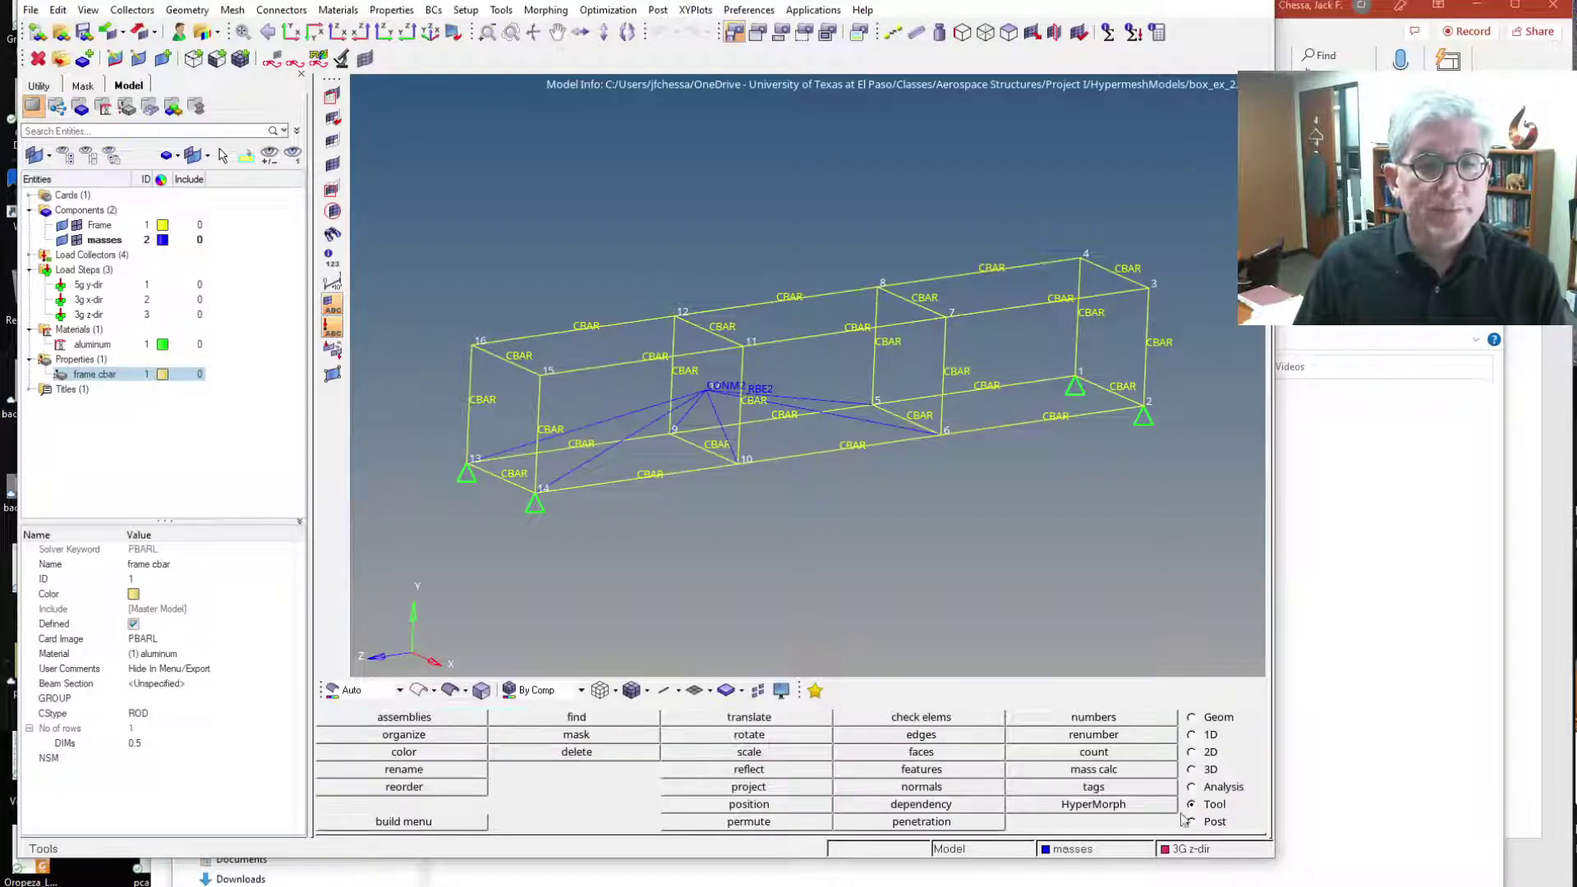
left_click(1192, 735)
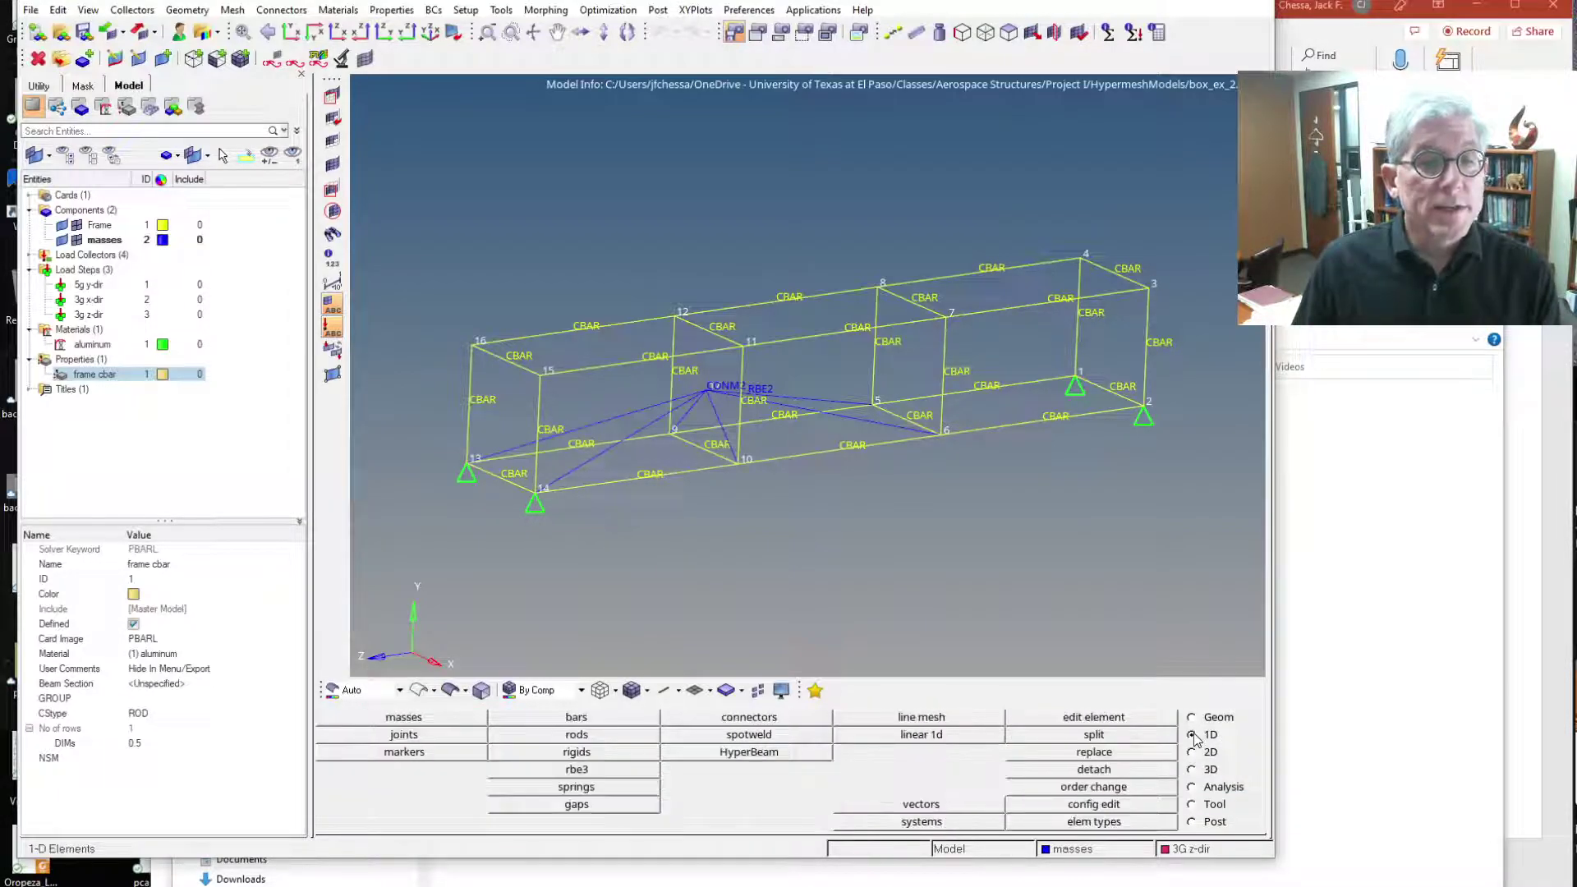
left_click(622, 754)
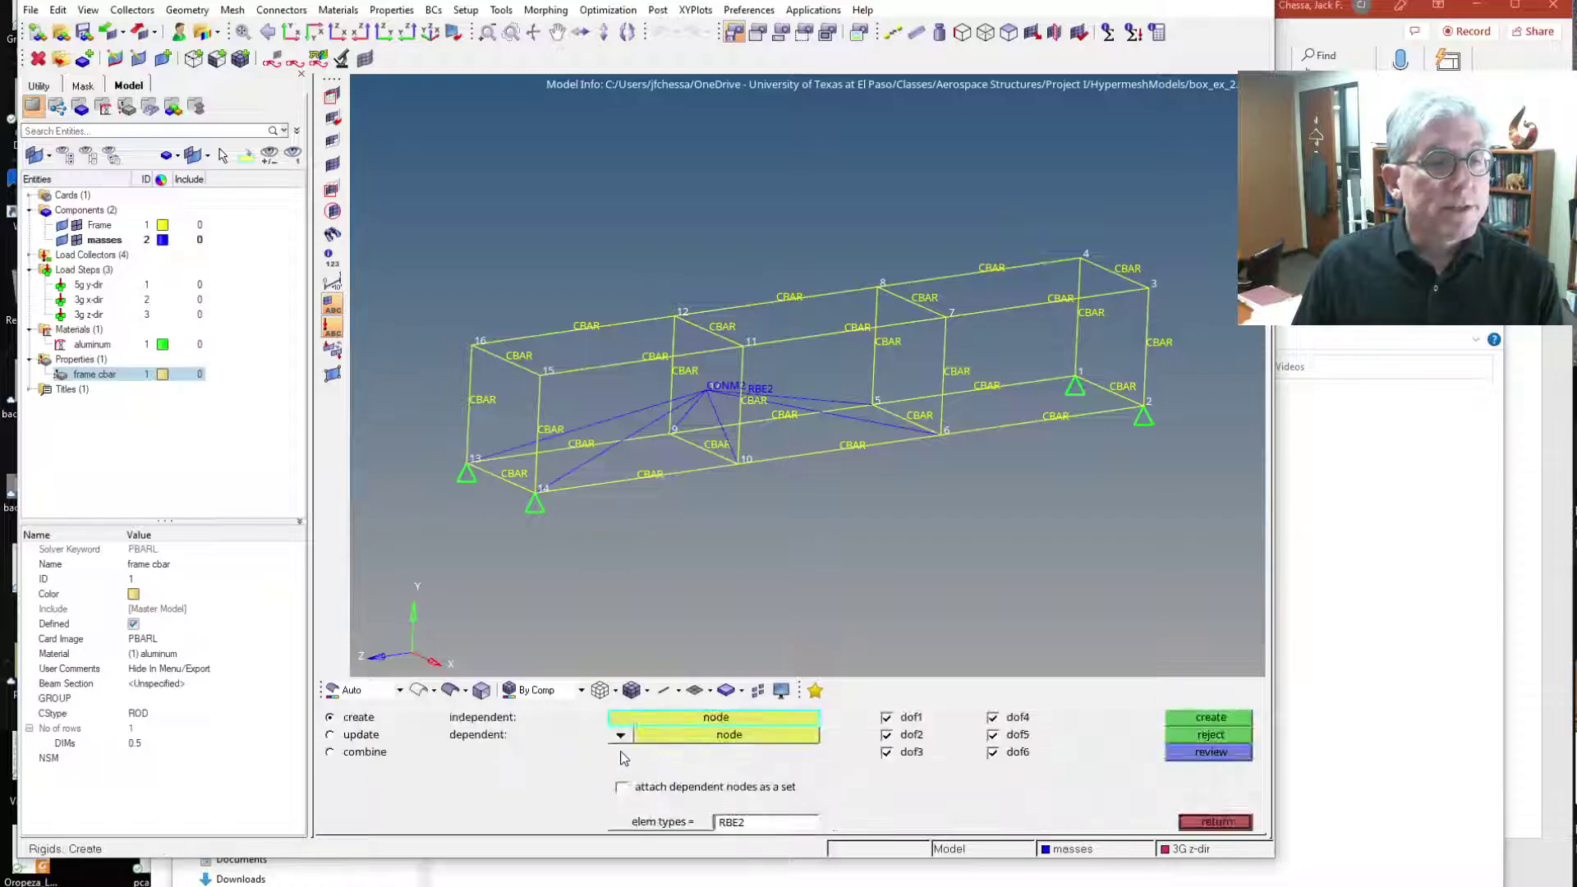
left_click(367, 737)
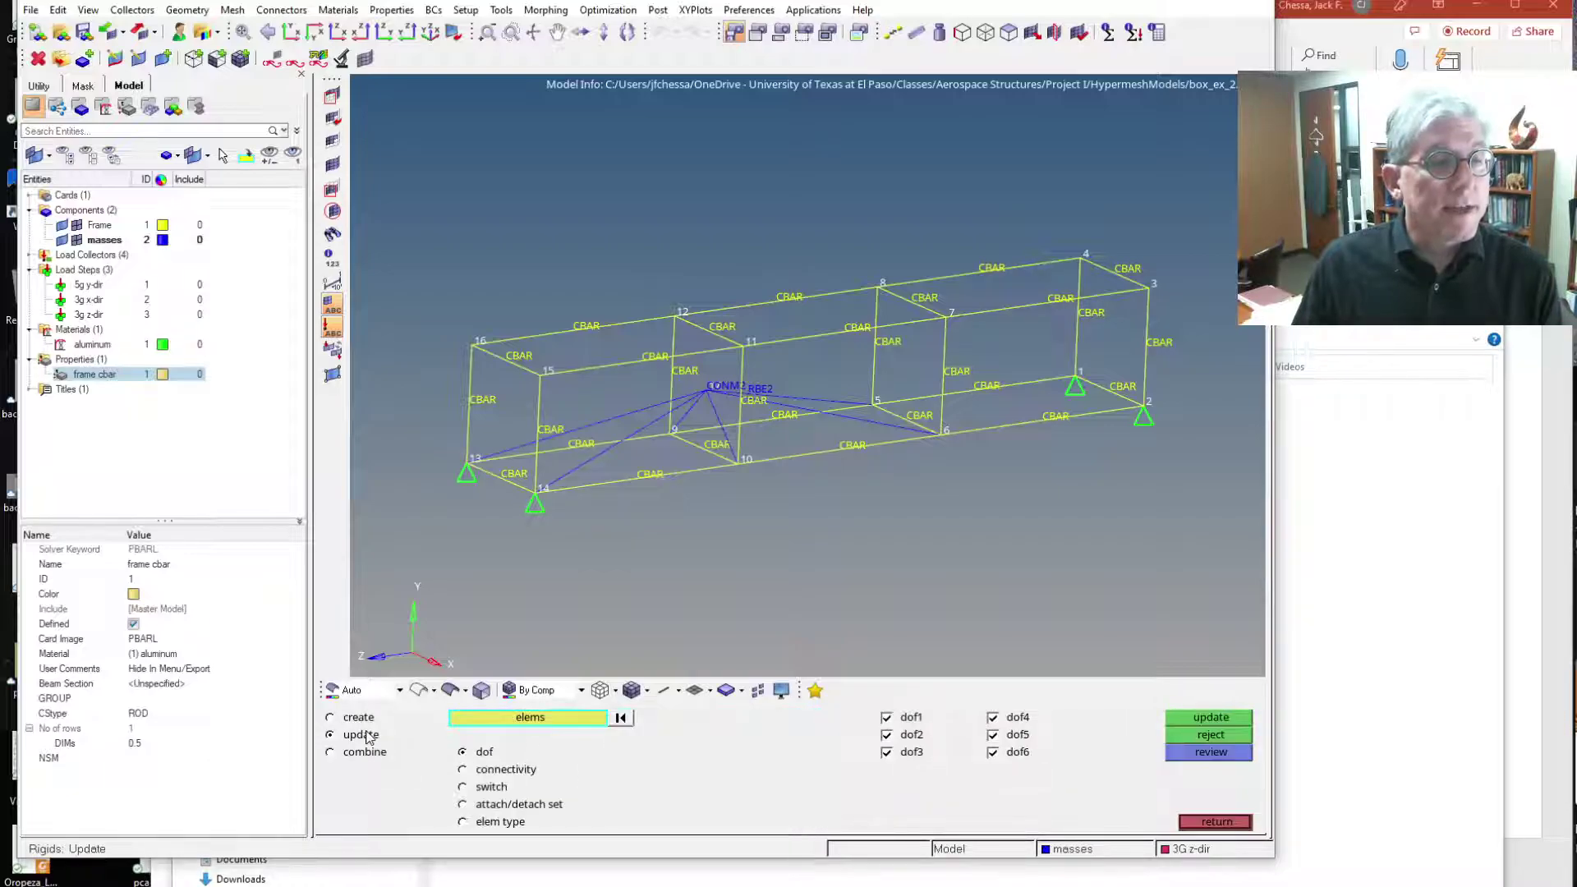
left_click(763, 384)
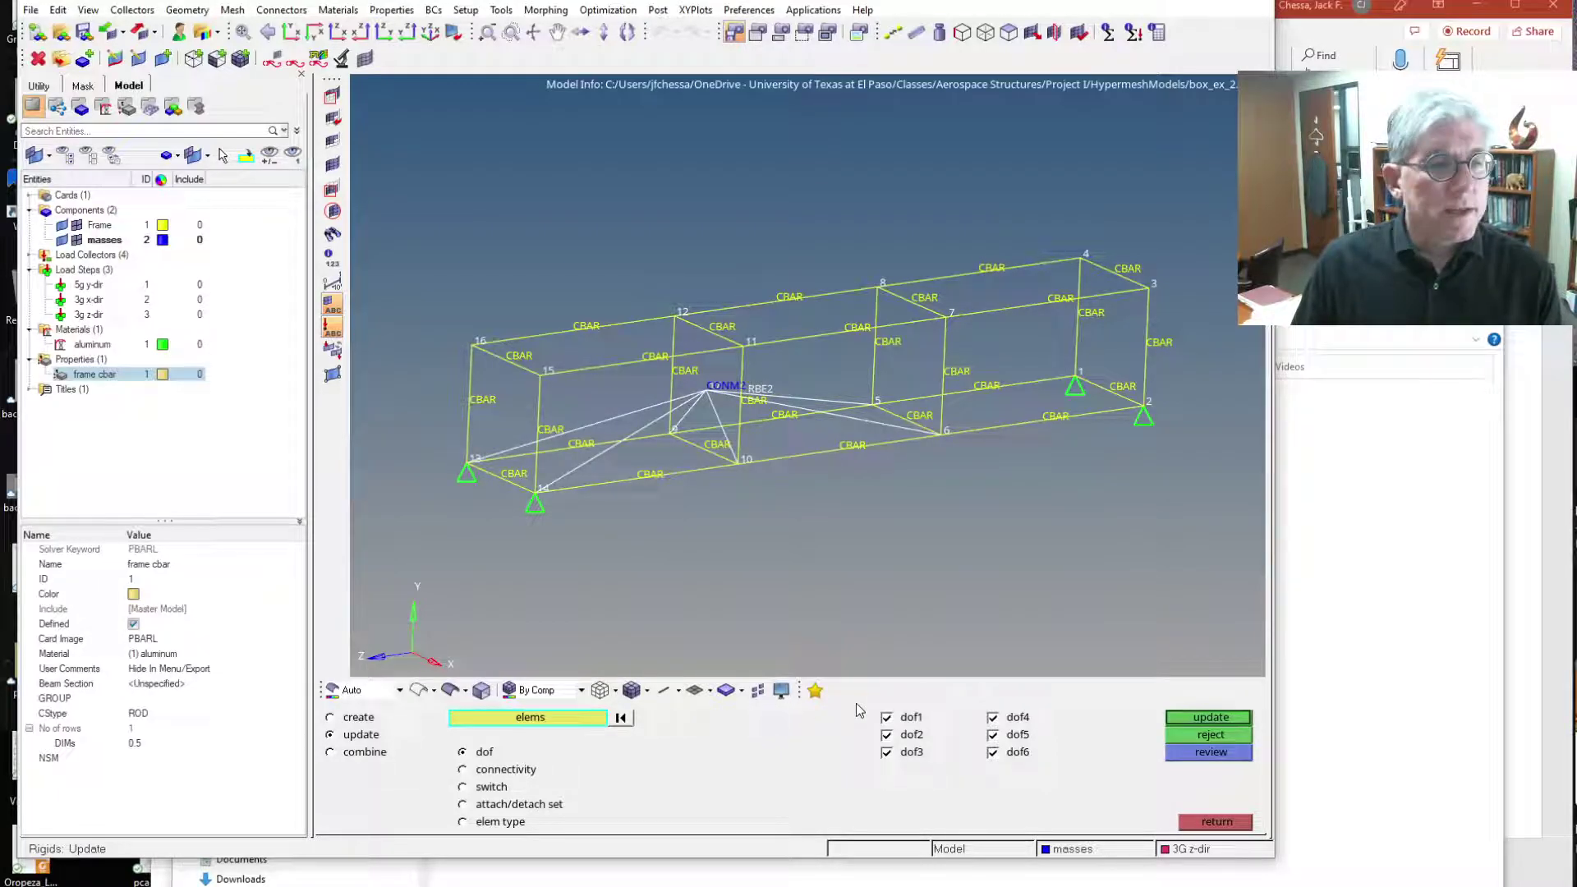
left_click(553, 806)
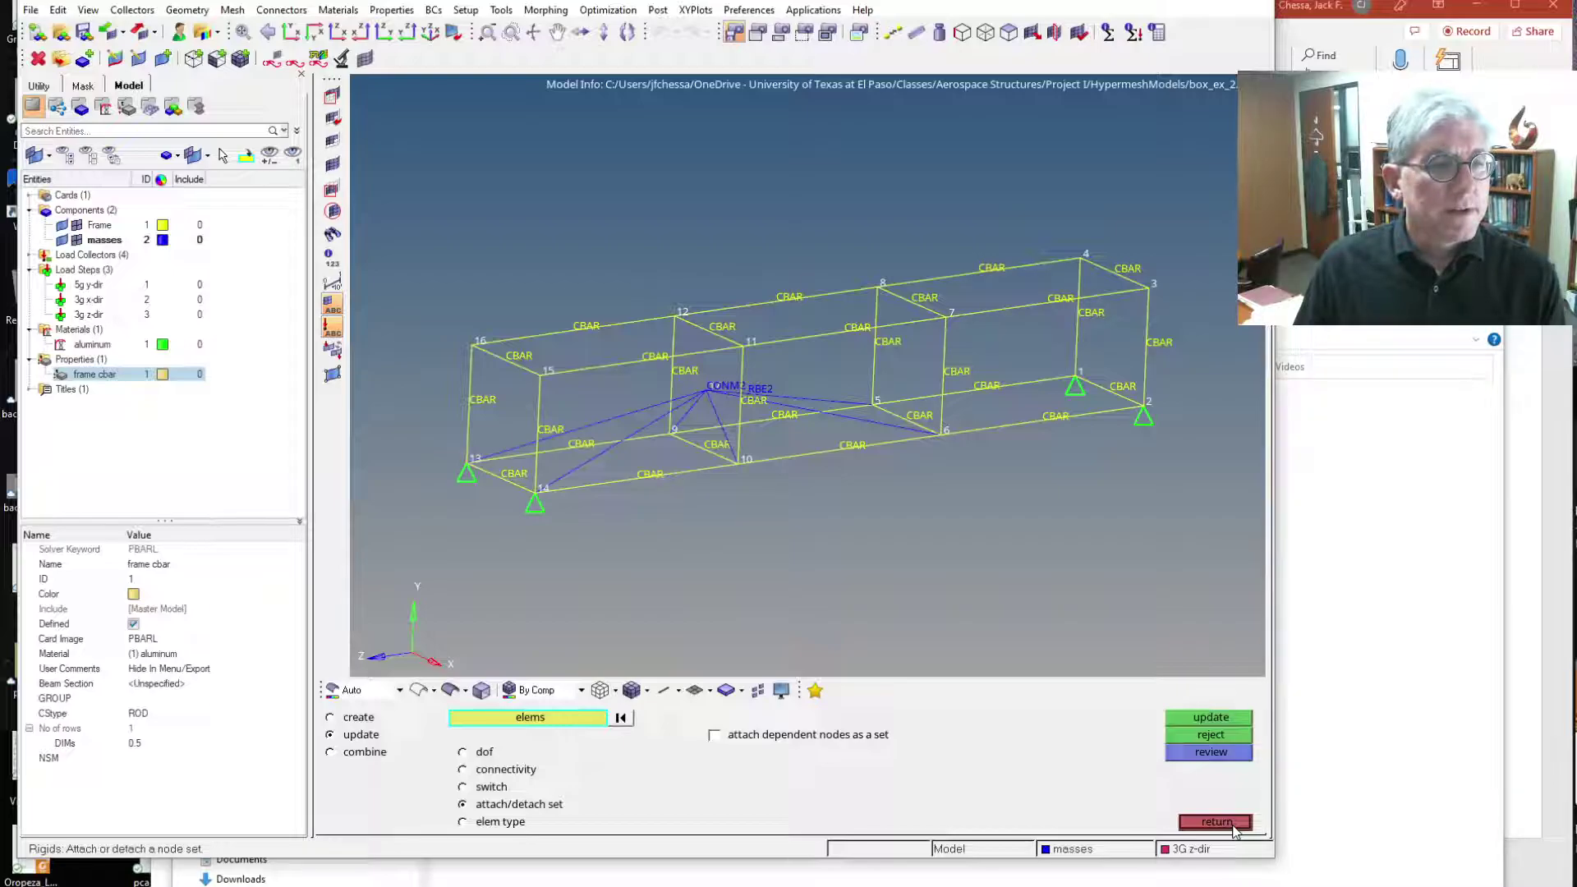
left_click(339, 717)
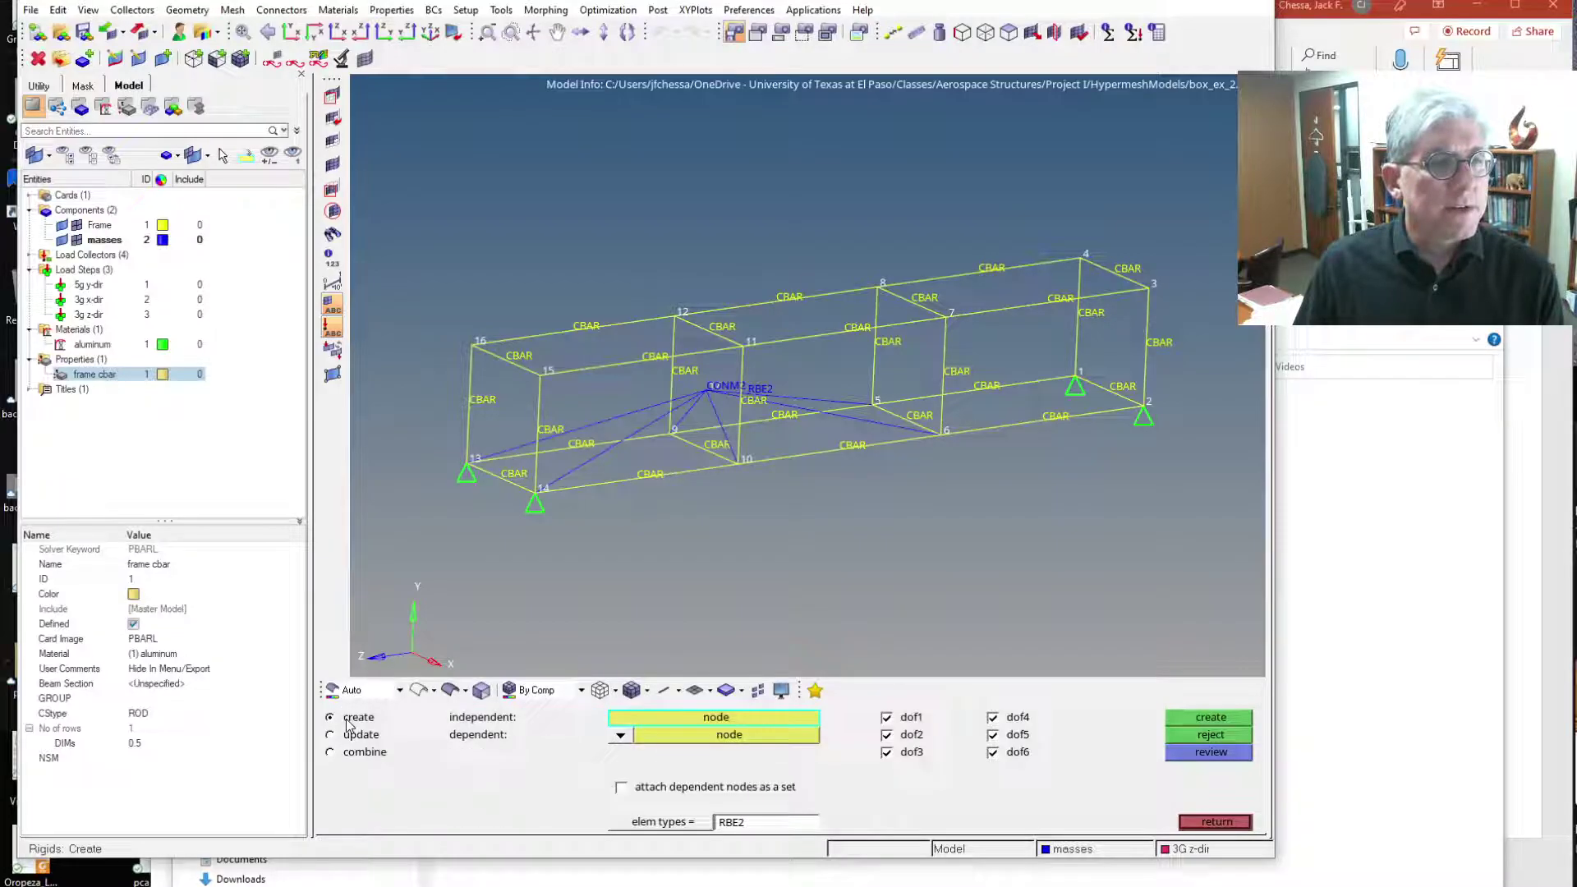
left_click(1224, 822)
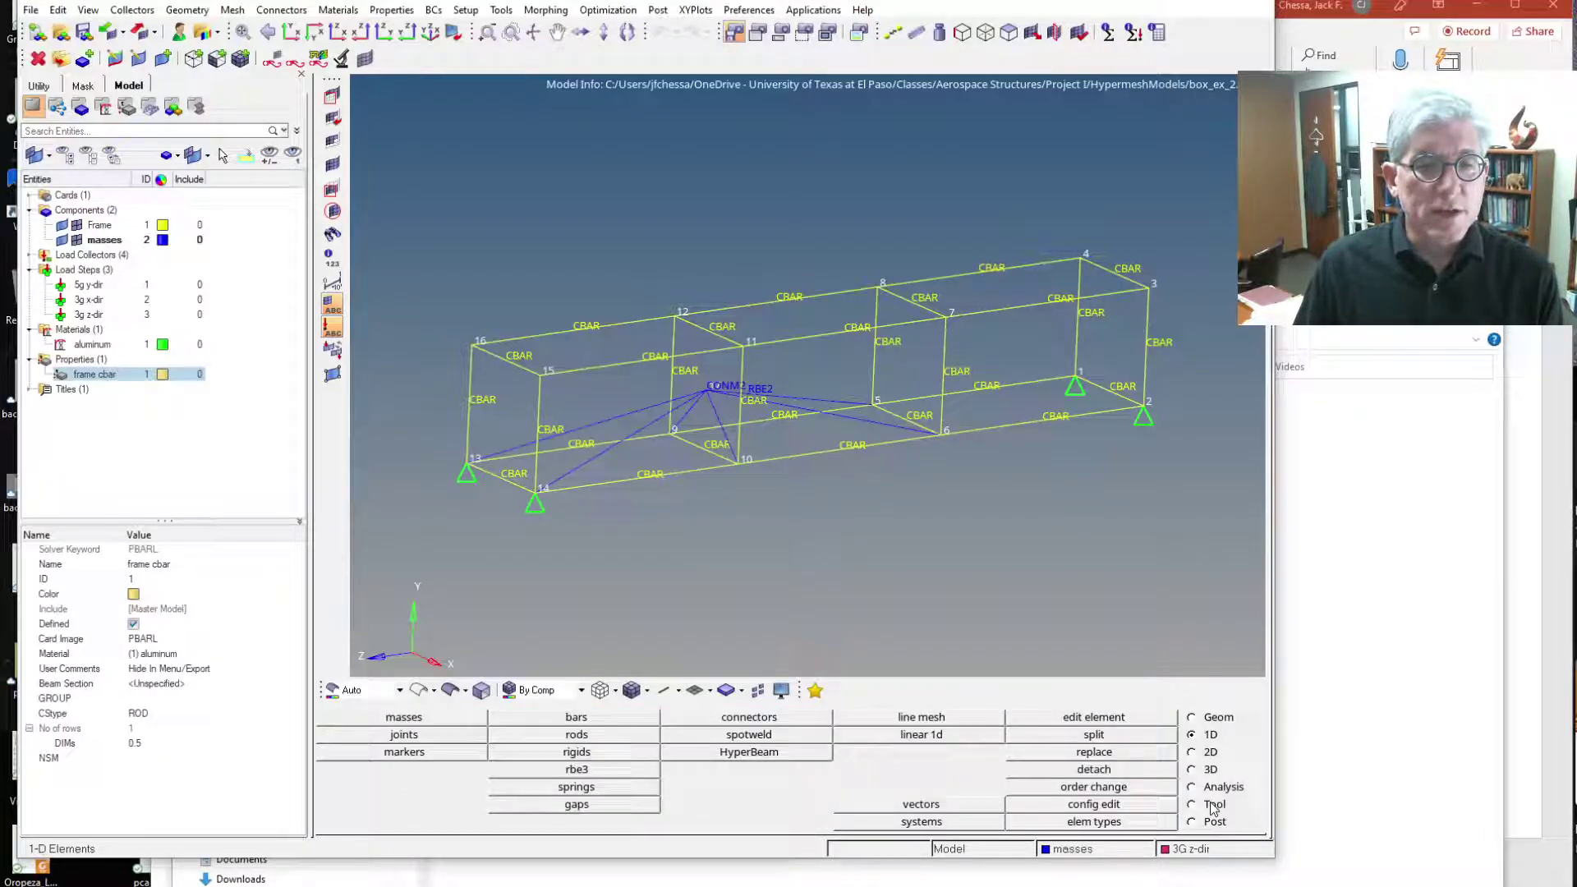
Delete the RBE2 rigid element that ties the CONM2 mass to the lower frame nodes, and return to the 1D tools
left_click(1214, 805)
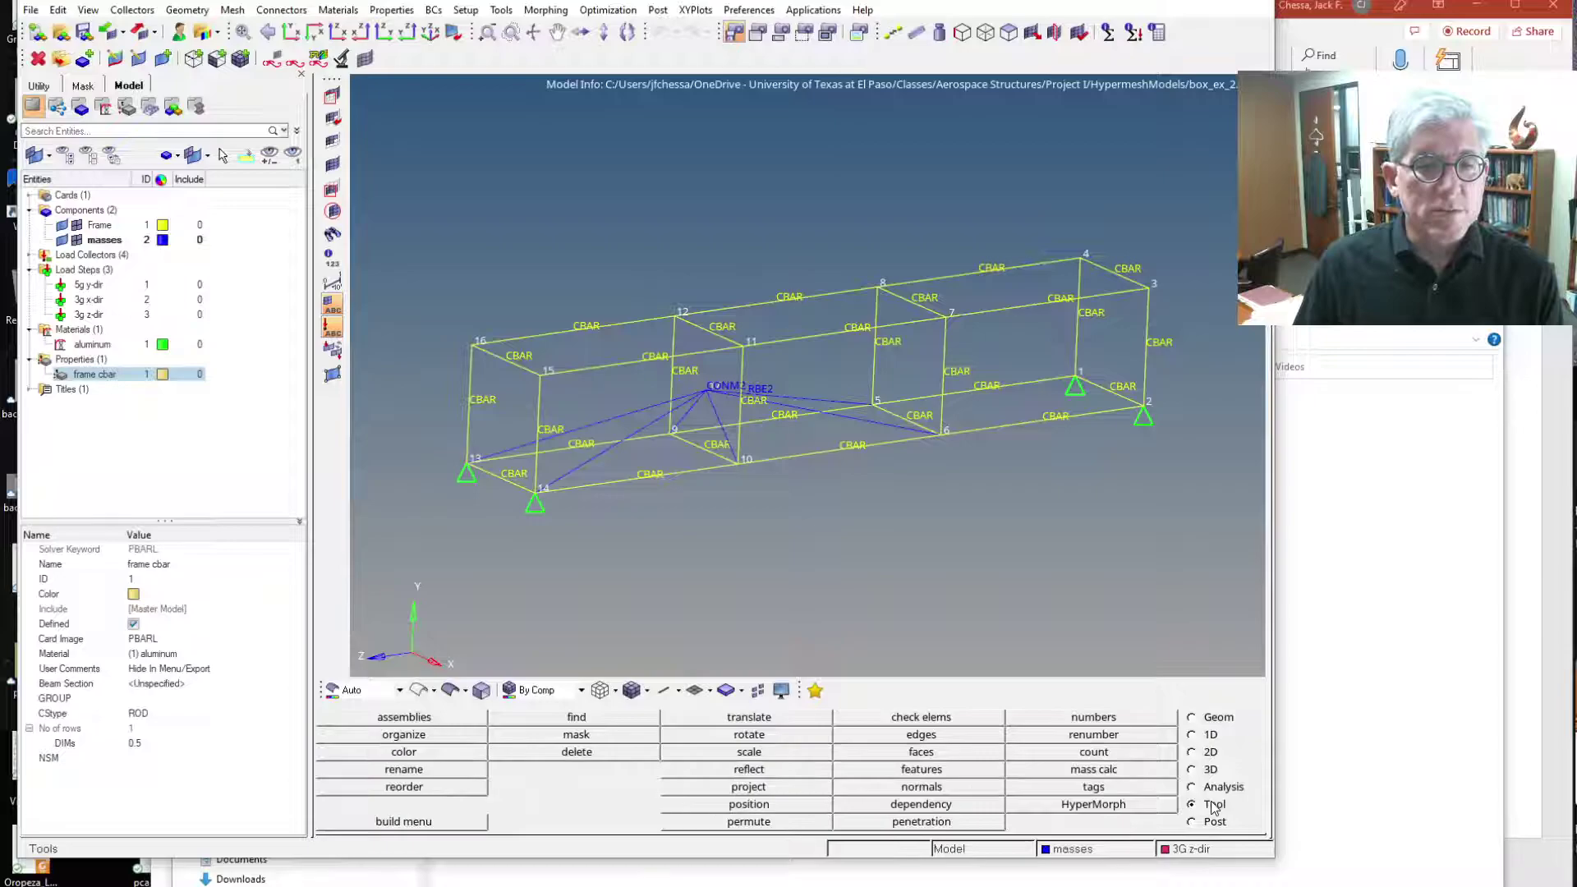
left_click(600, 752)
left_click(764, 398)
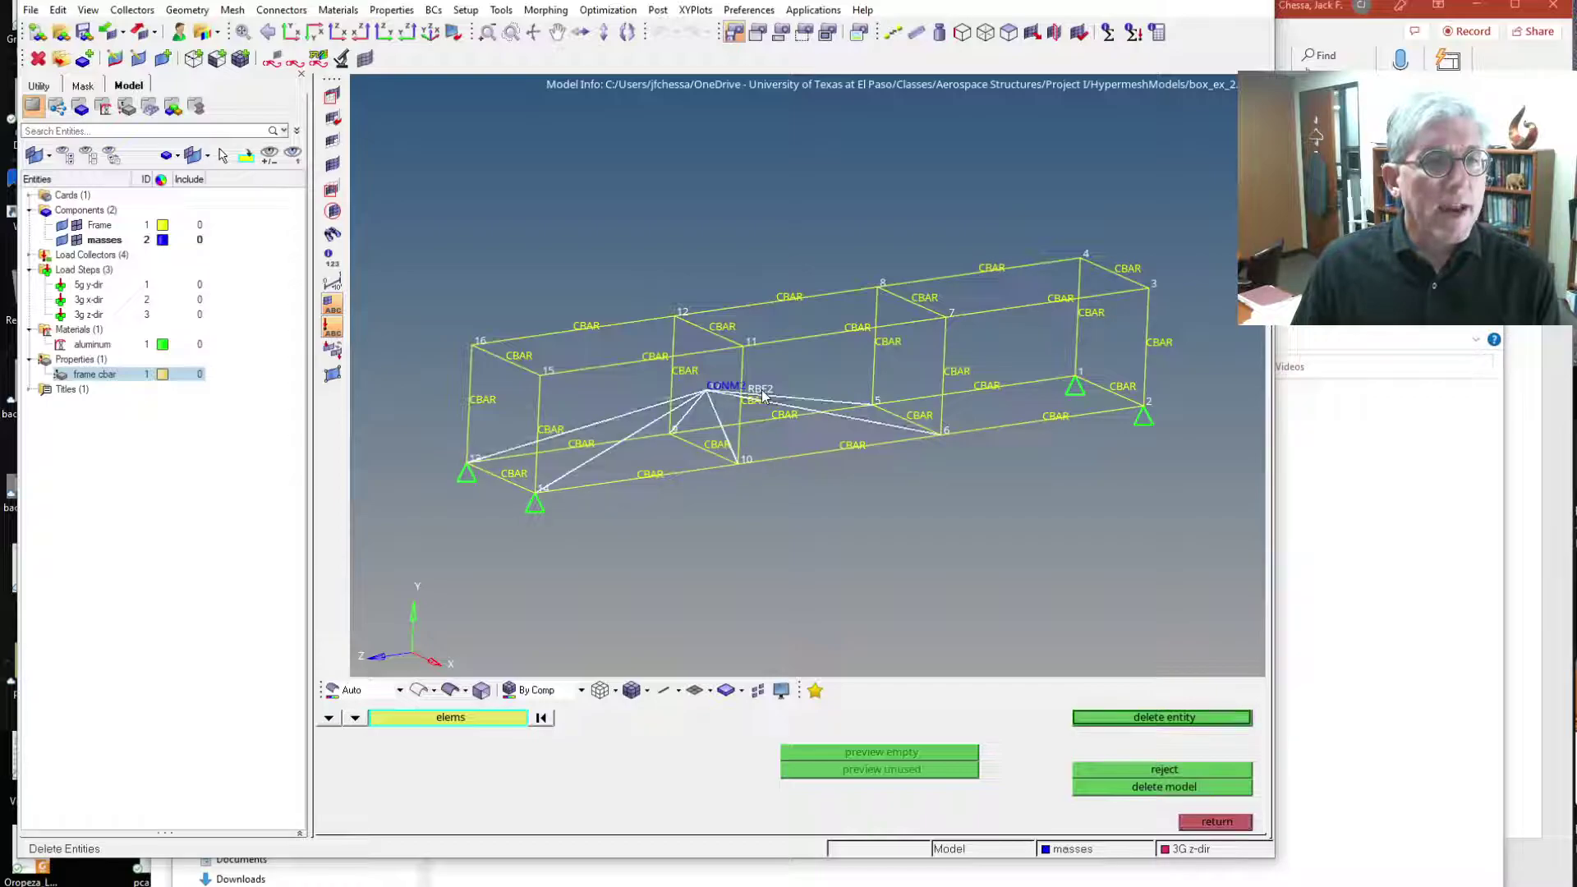
left_click(1179, 721)
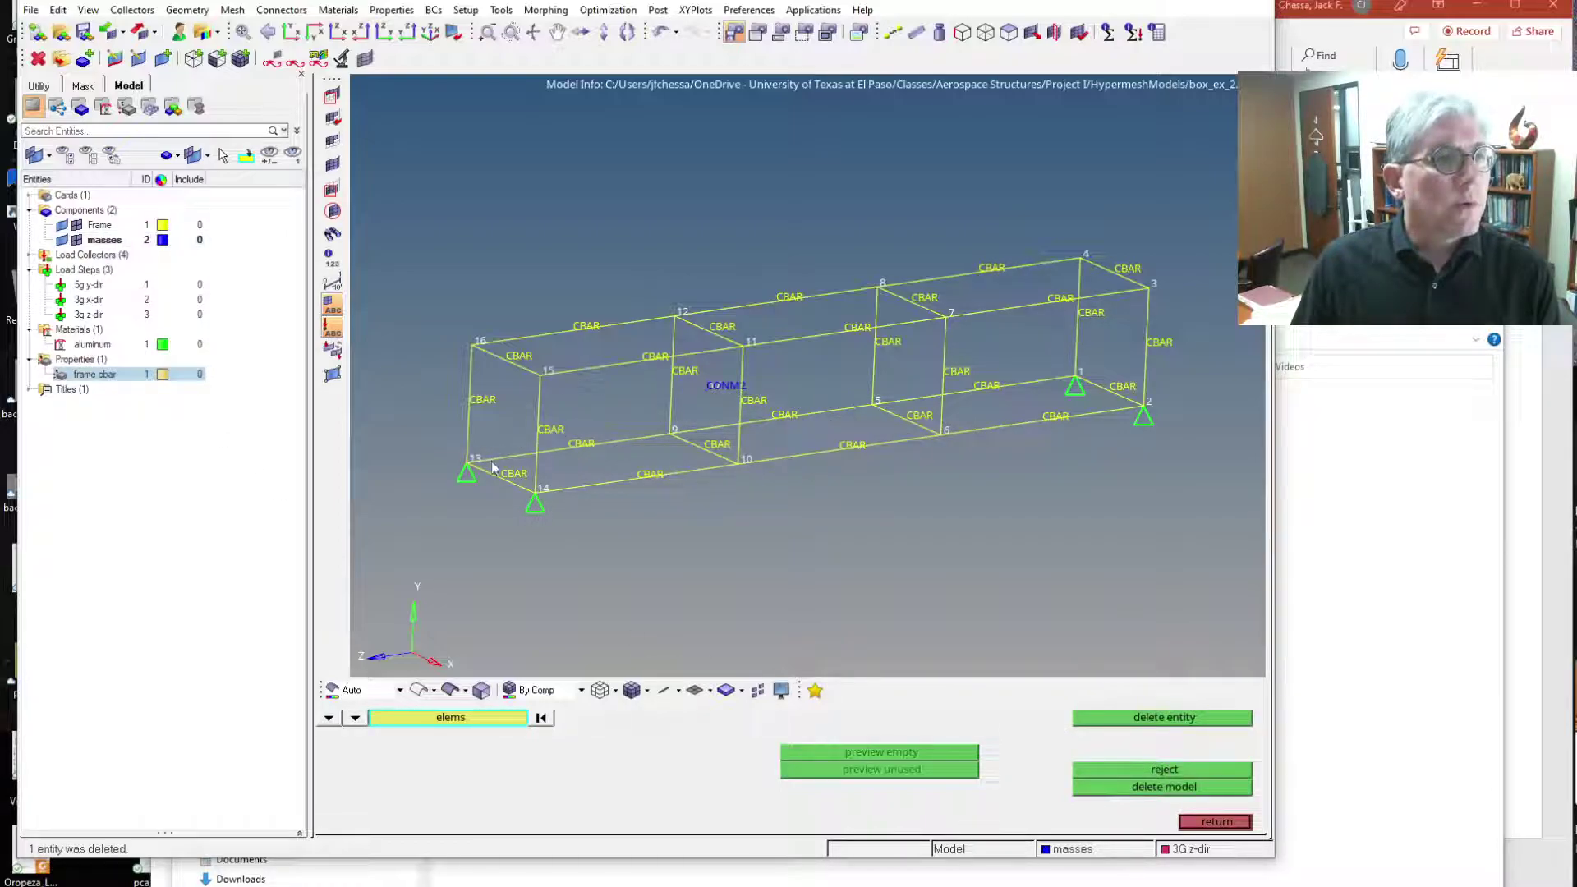
left_click(1215, 821)
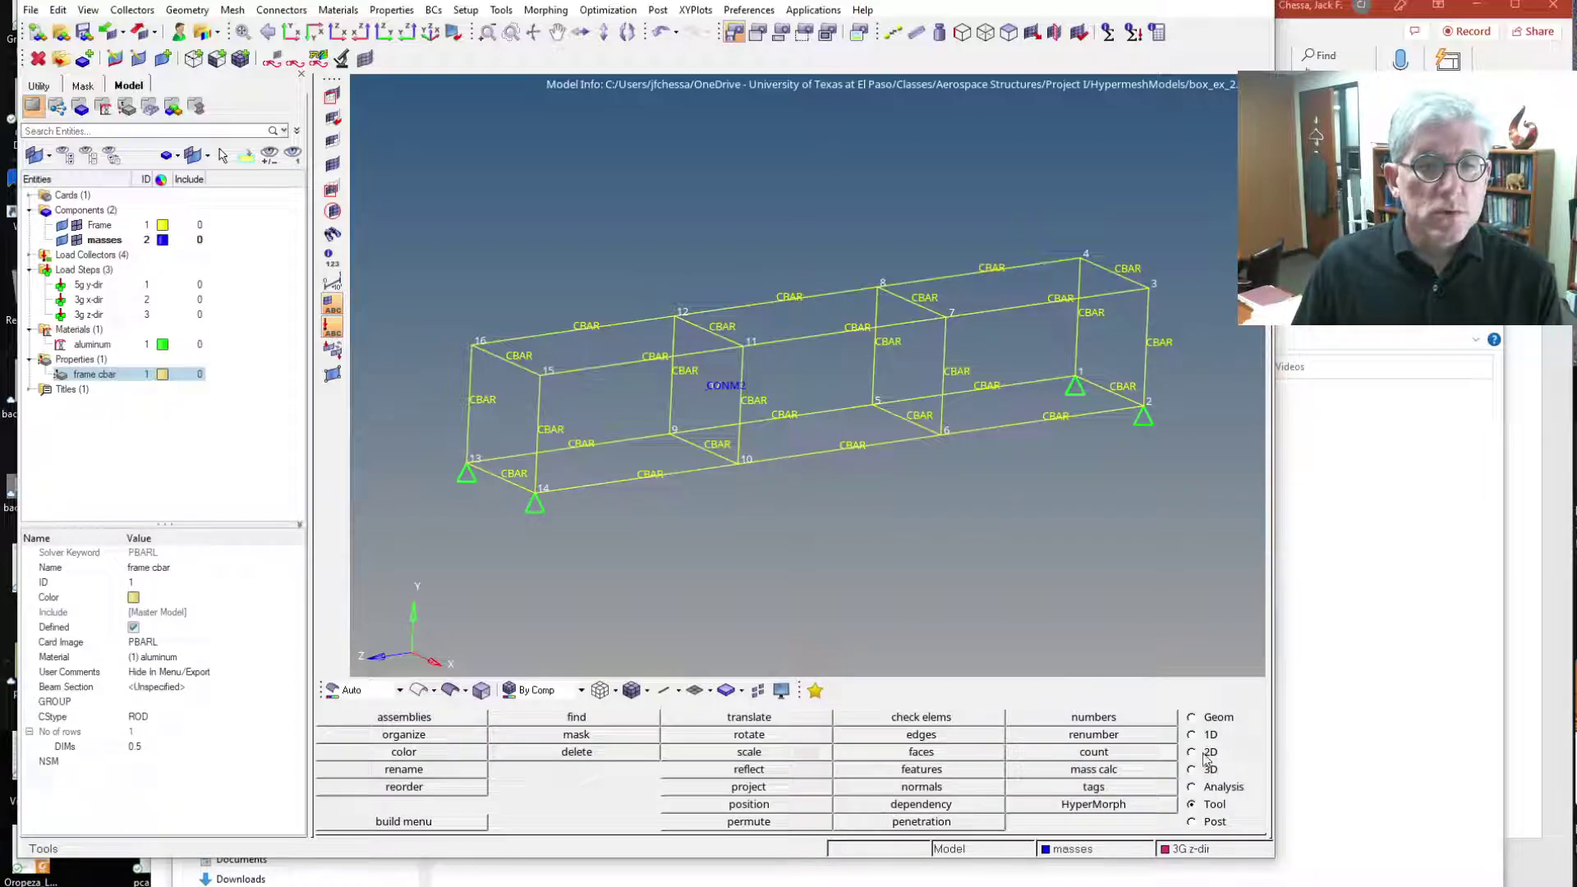
left_click(1192, 734)
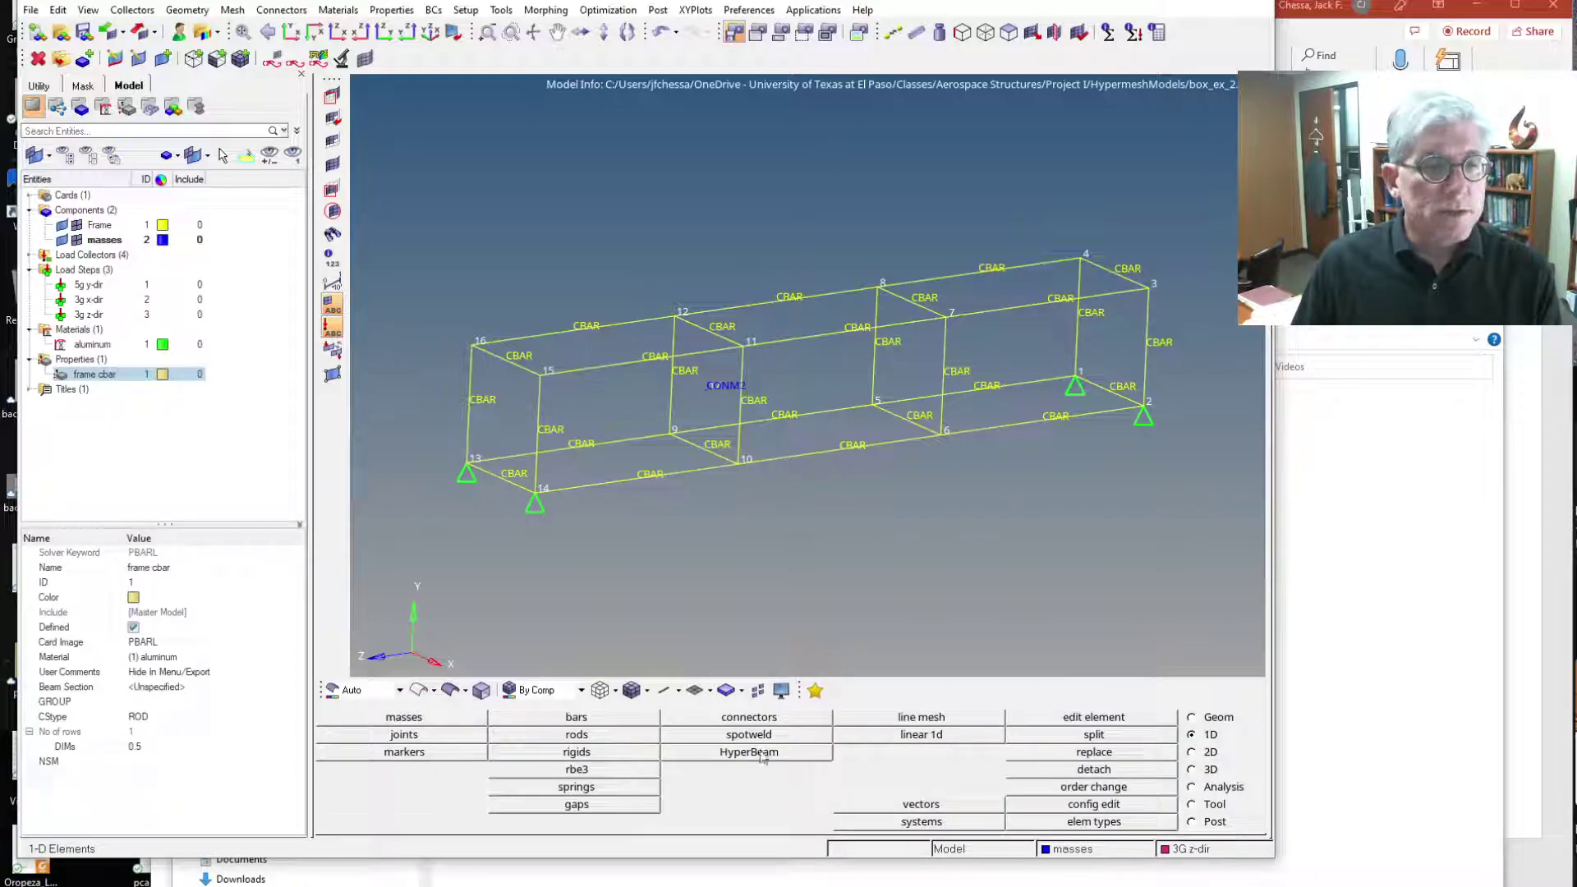
Create an RBE2 rigid element with the CONM2 mass node as independent and lower frame nodes 9, 10, 5 and 6 as dependent
left_click(594, 752)
left_click(620, 735)
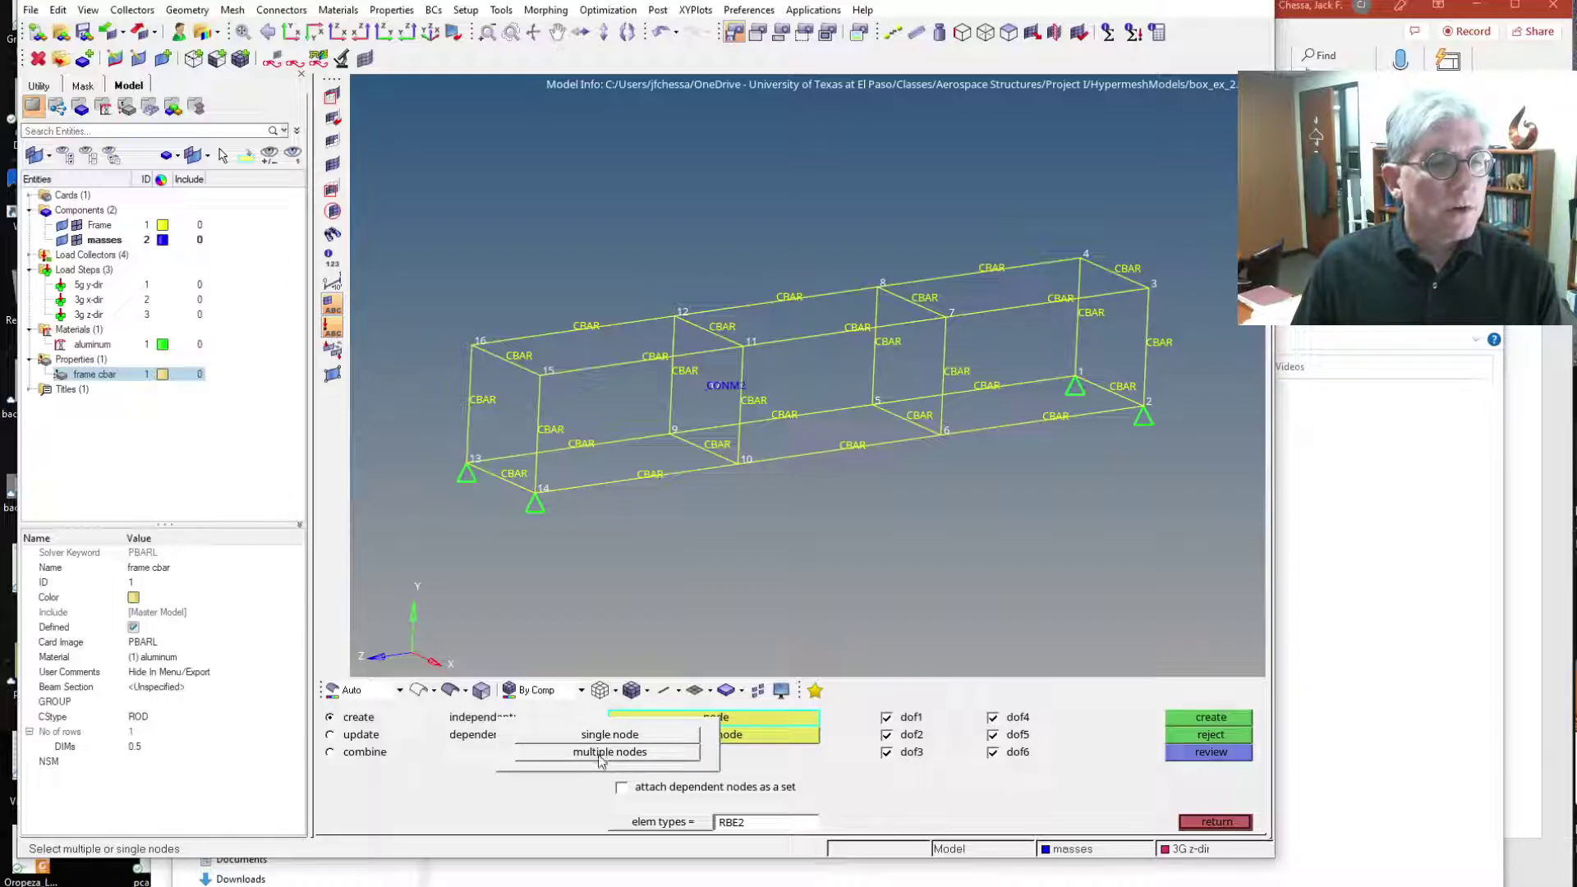
left_click(604, 752)
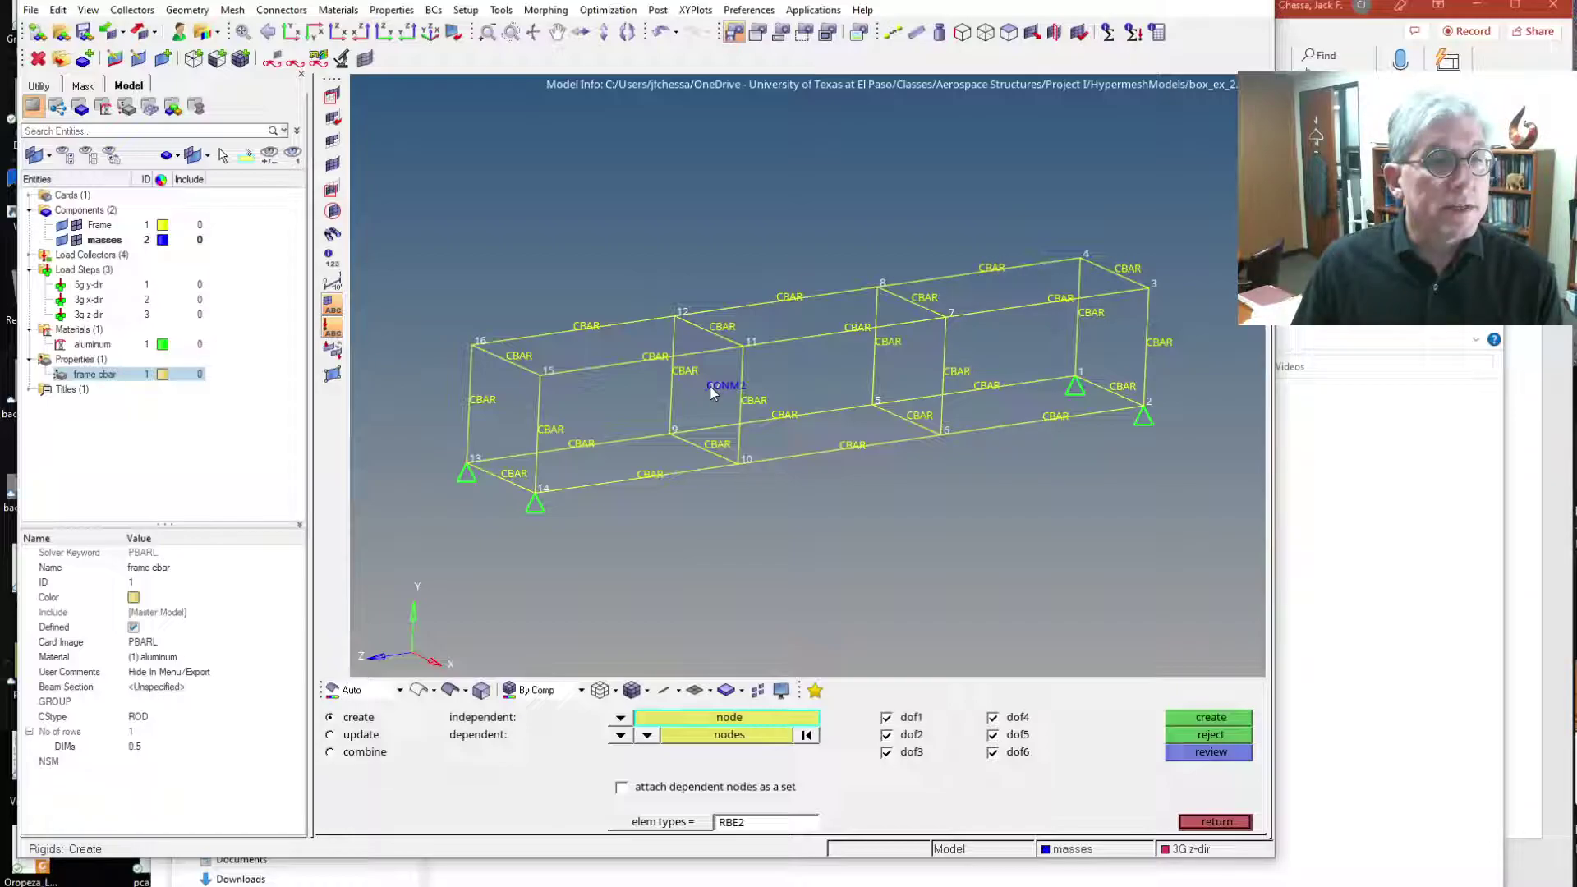
left_click(710, 390)
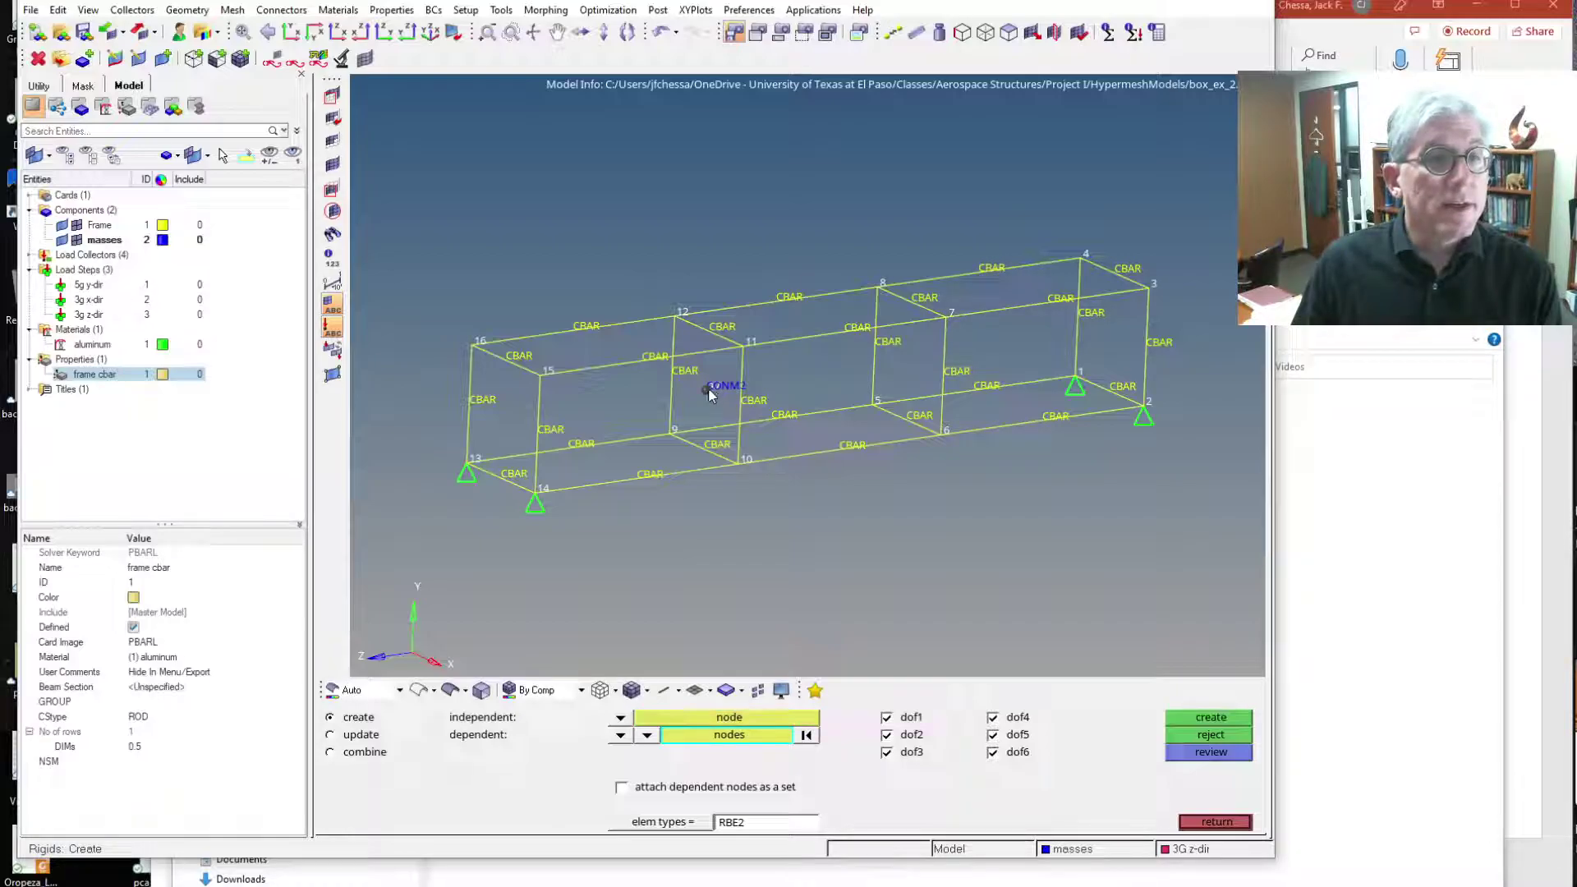
left_click(671, 433)
left_click(737, 464)
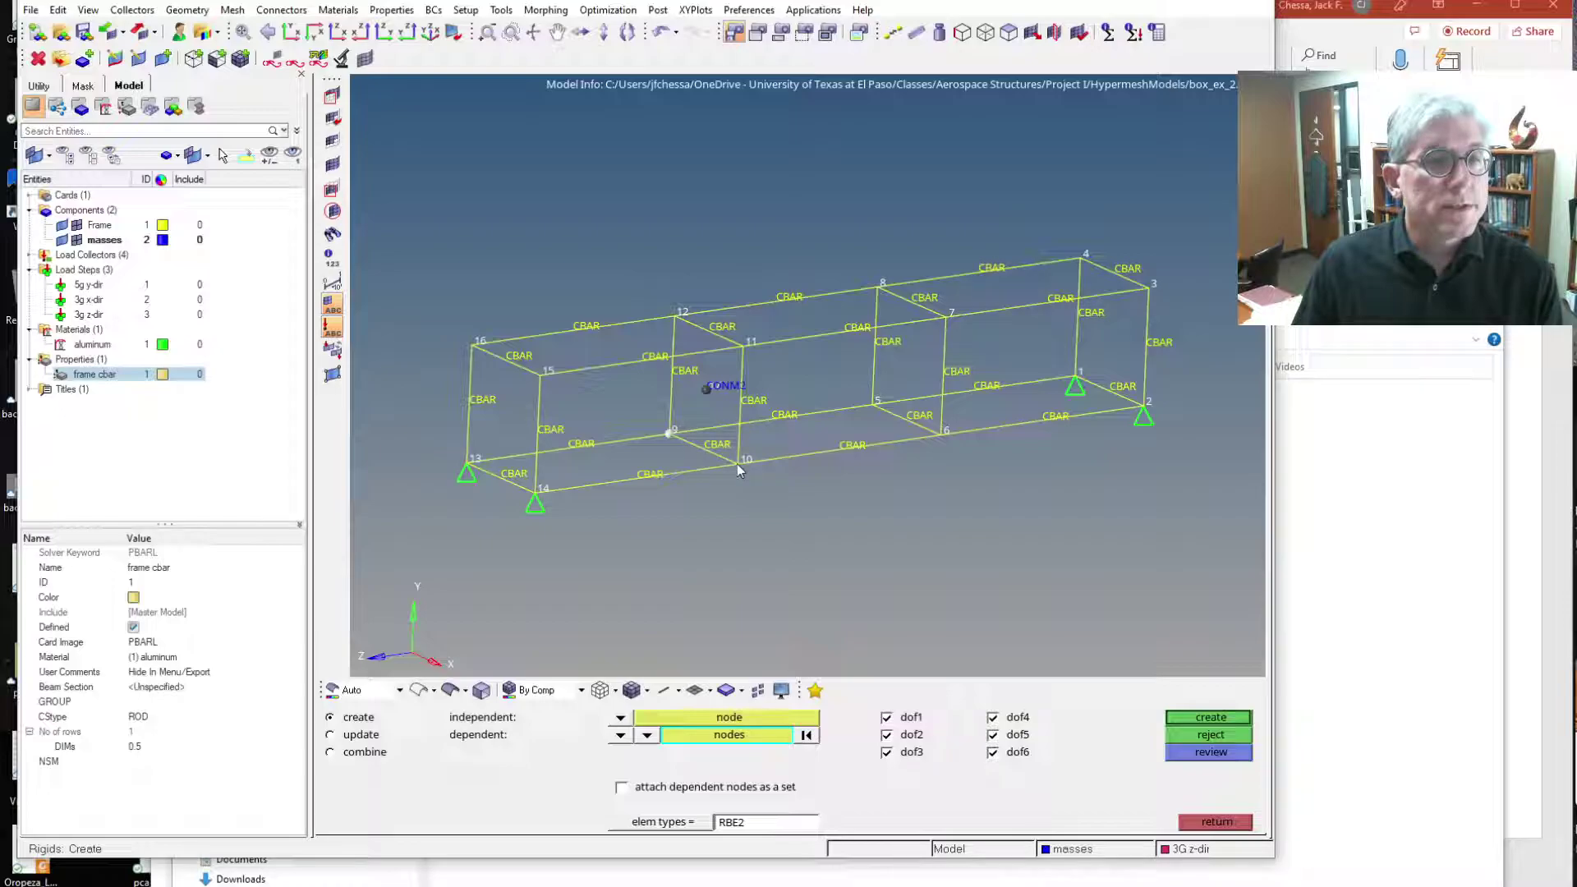
left_click(872, 404)
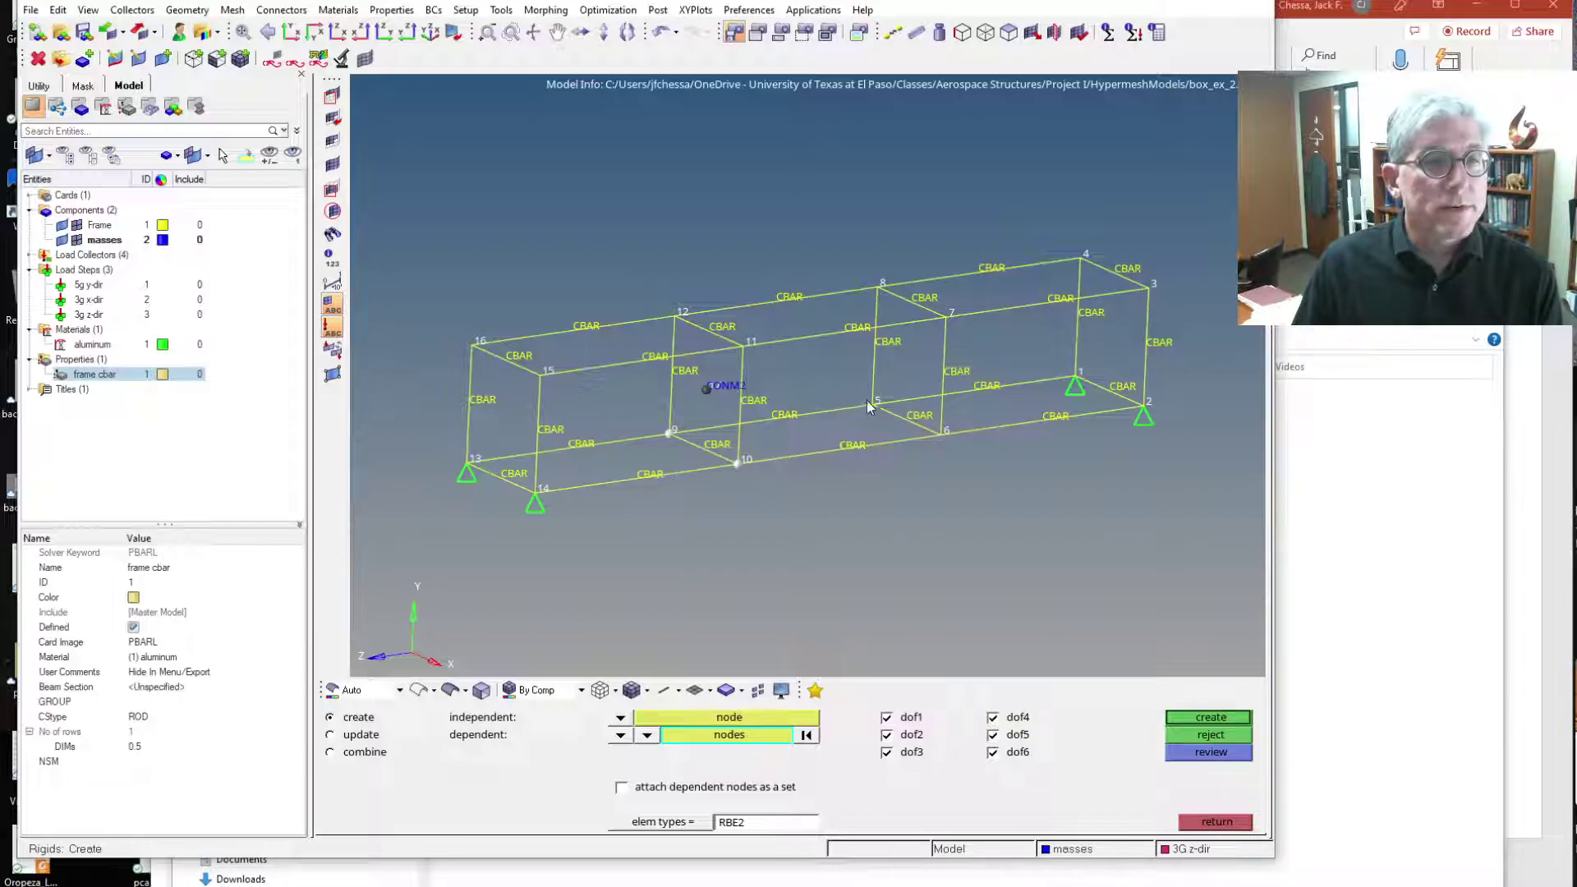
left_click(939, 434)
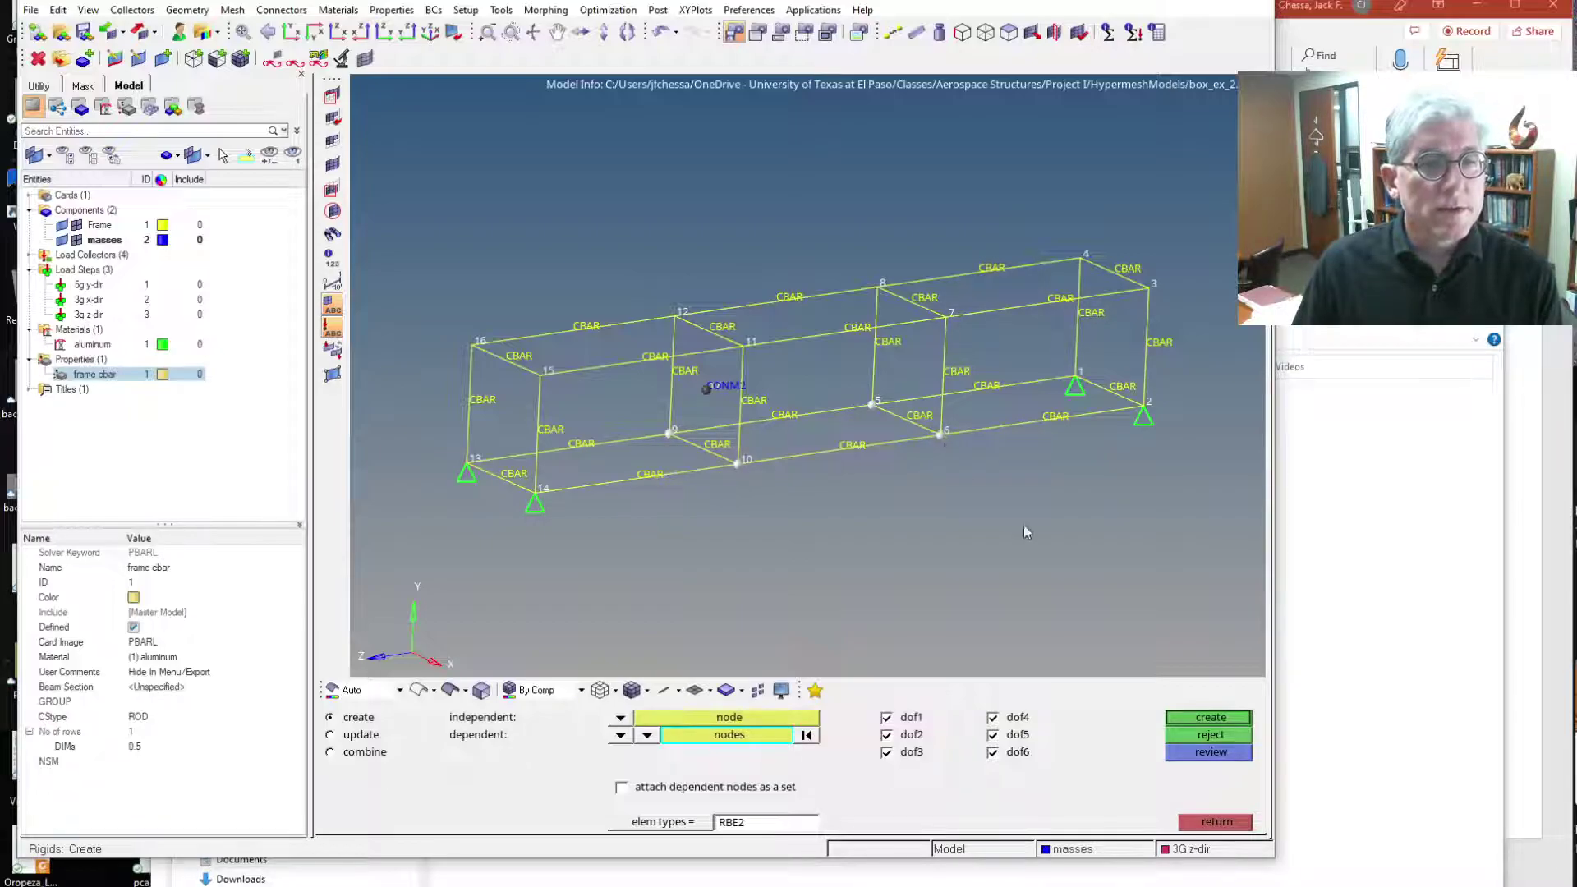
left_click(1186, 717)
left_click(1200, 822)
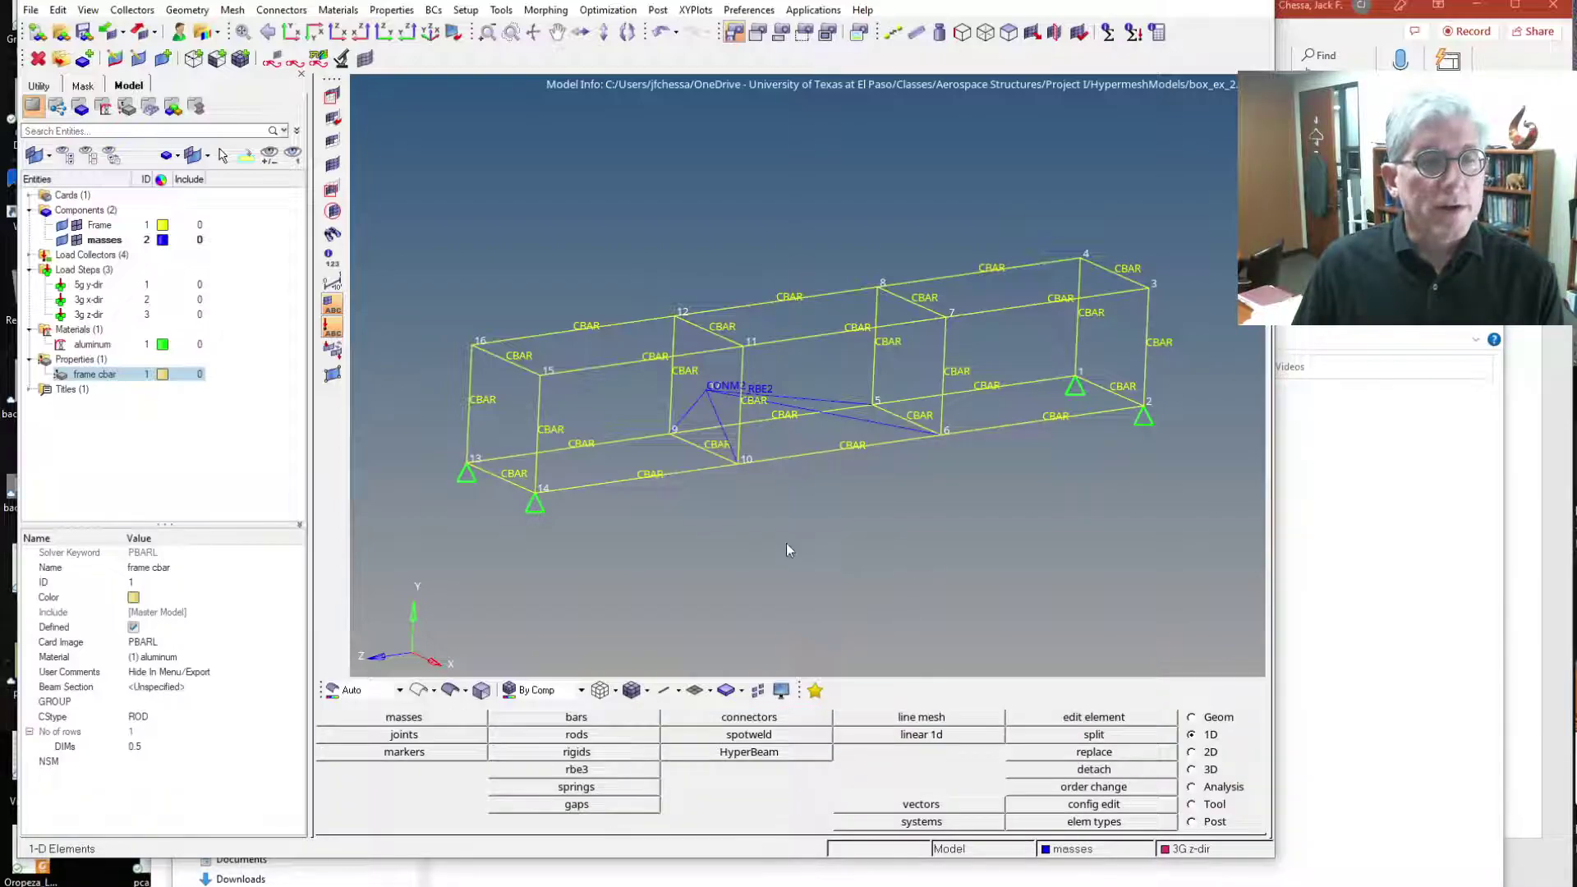
Run the OptiStruct analysis, overwriting the existing box_ex_2.fem input file, and widen the solver window
left_click(1223, 790)
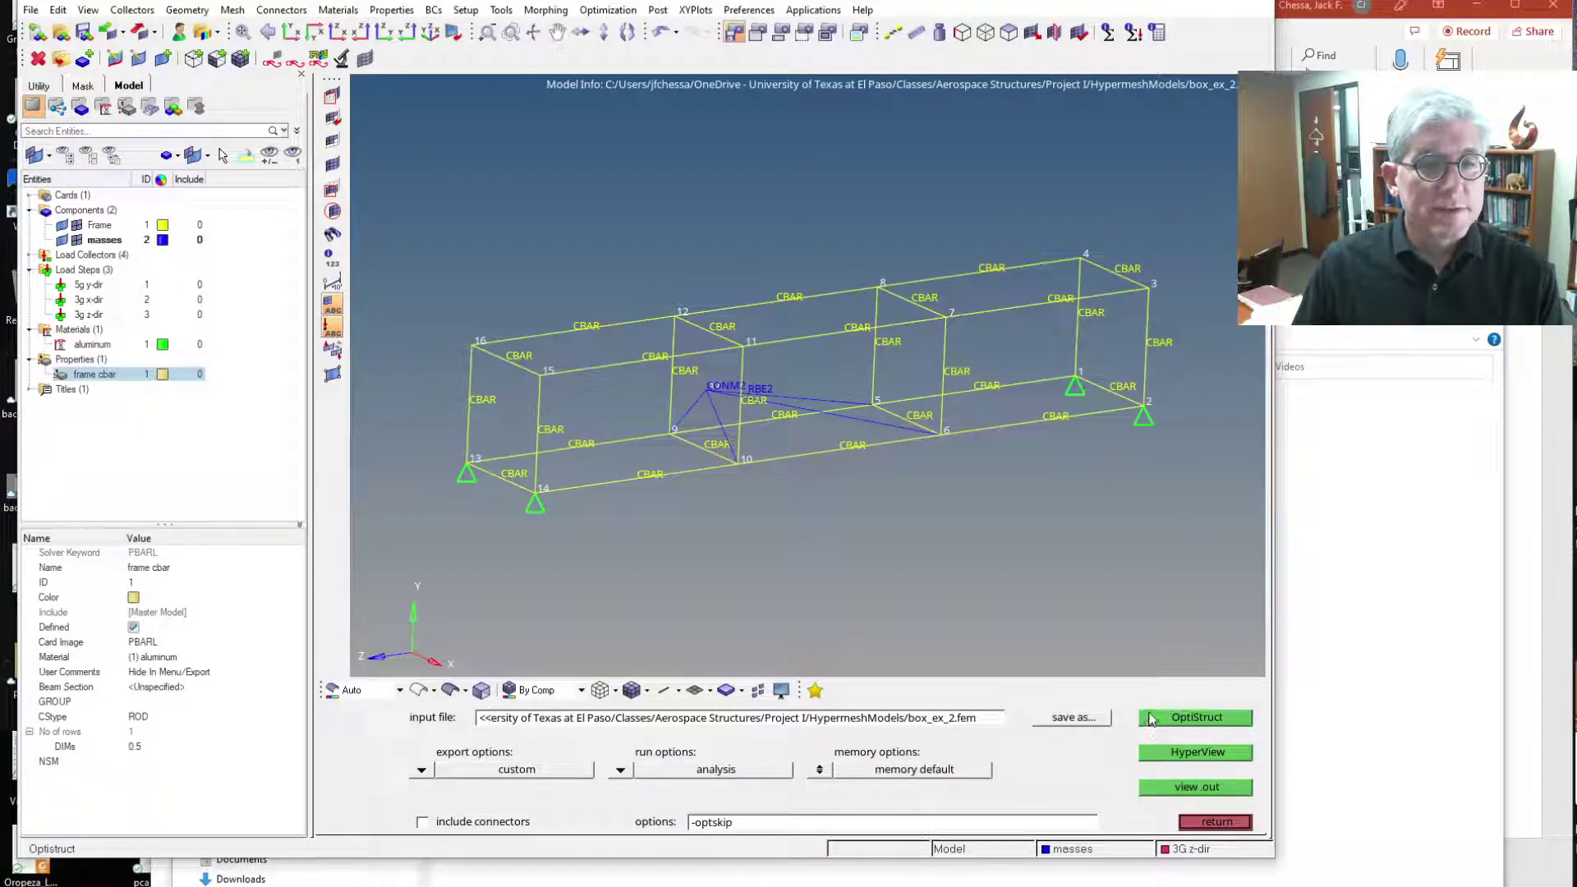
left_click(1183, 720)
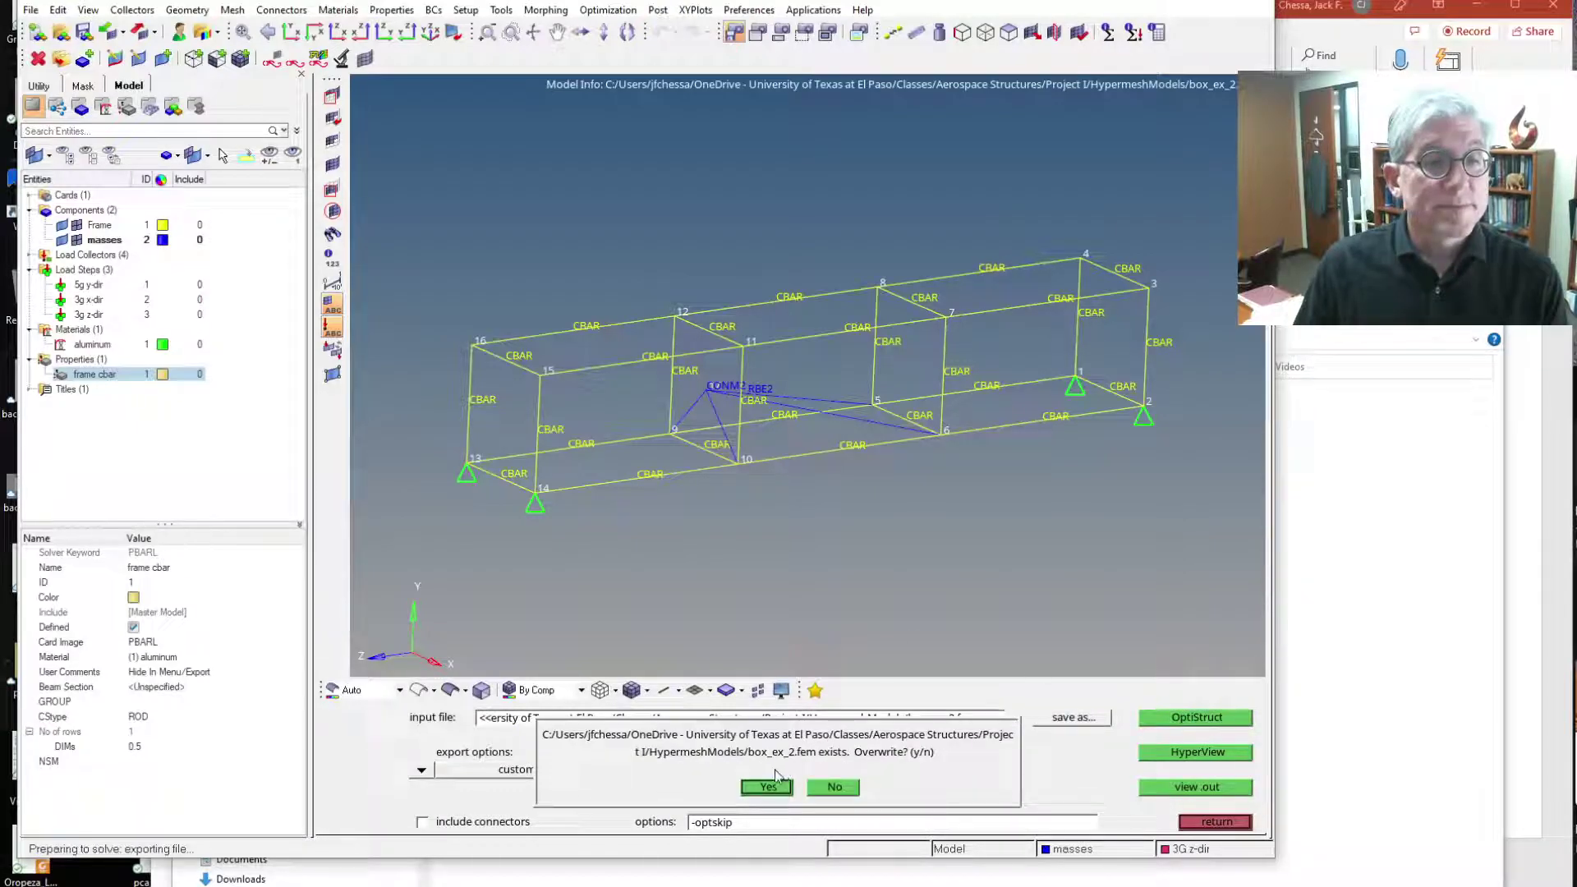
left_click(771, 791)
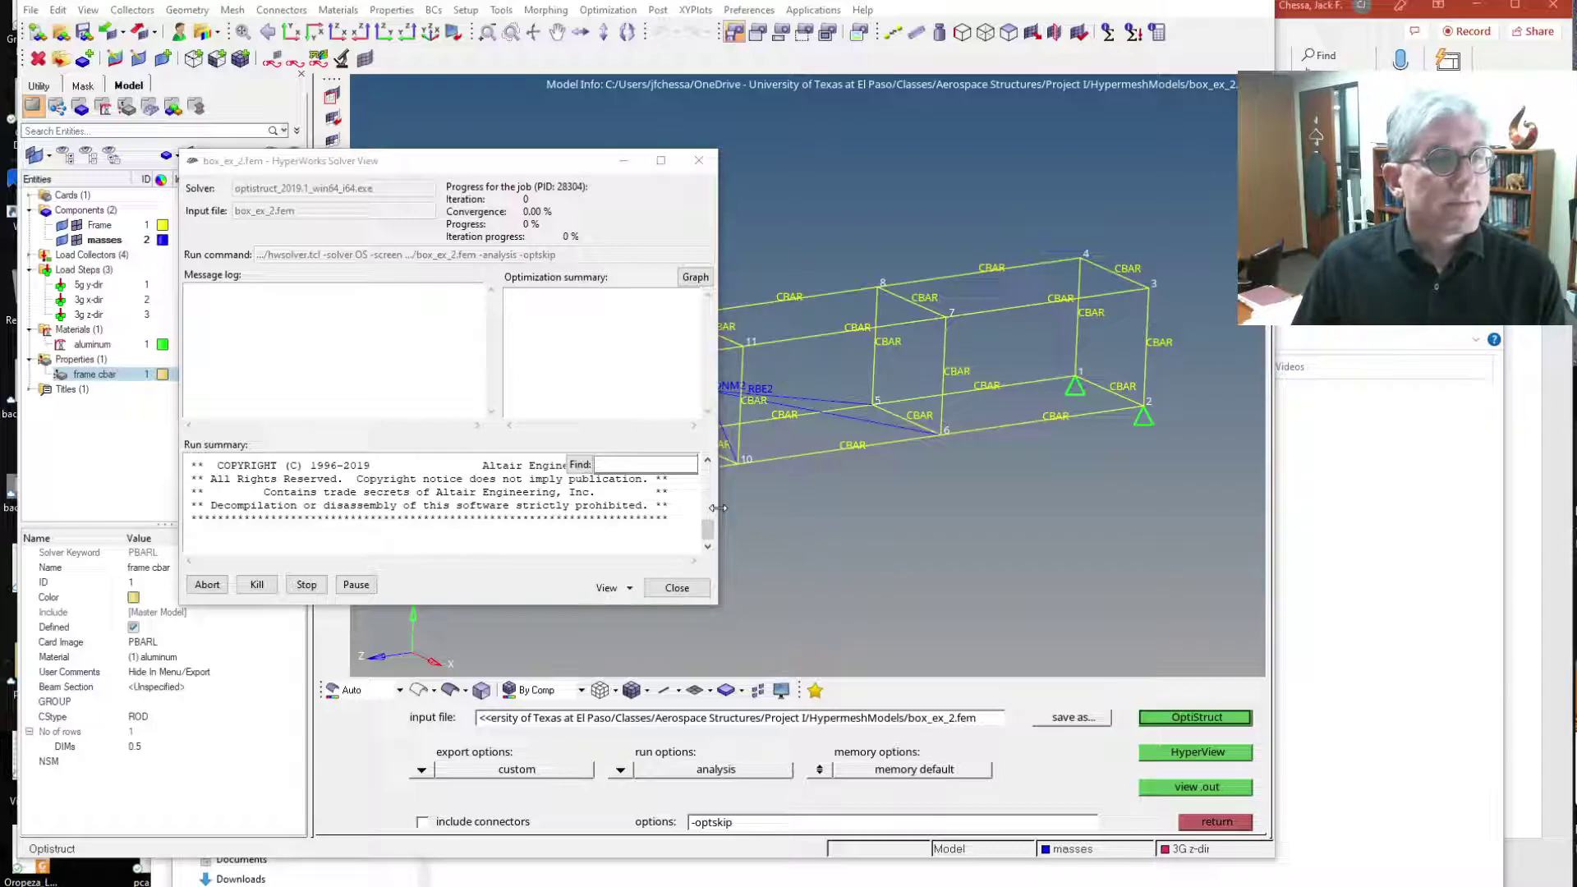
left_click_drag(717, 507, 1045, 508)
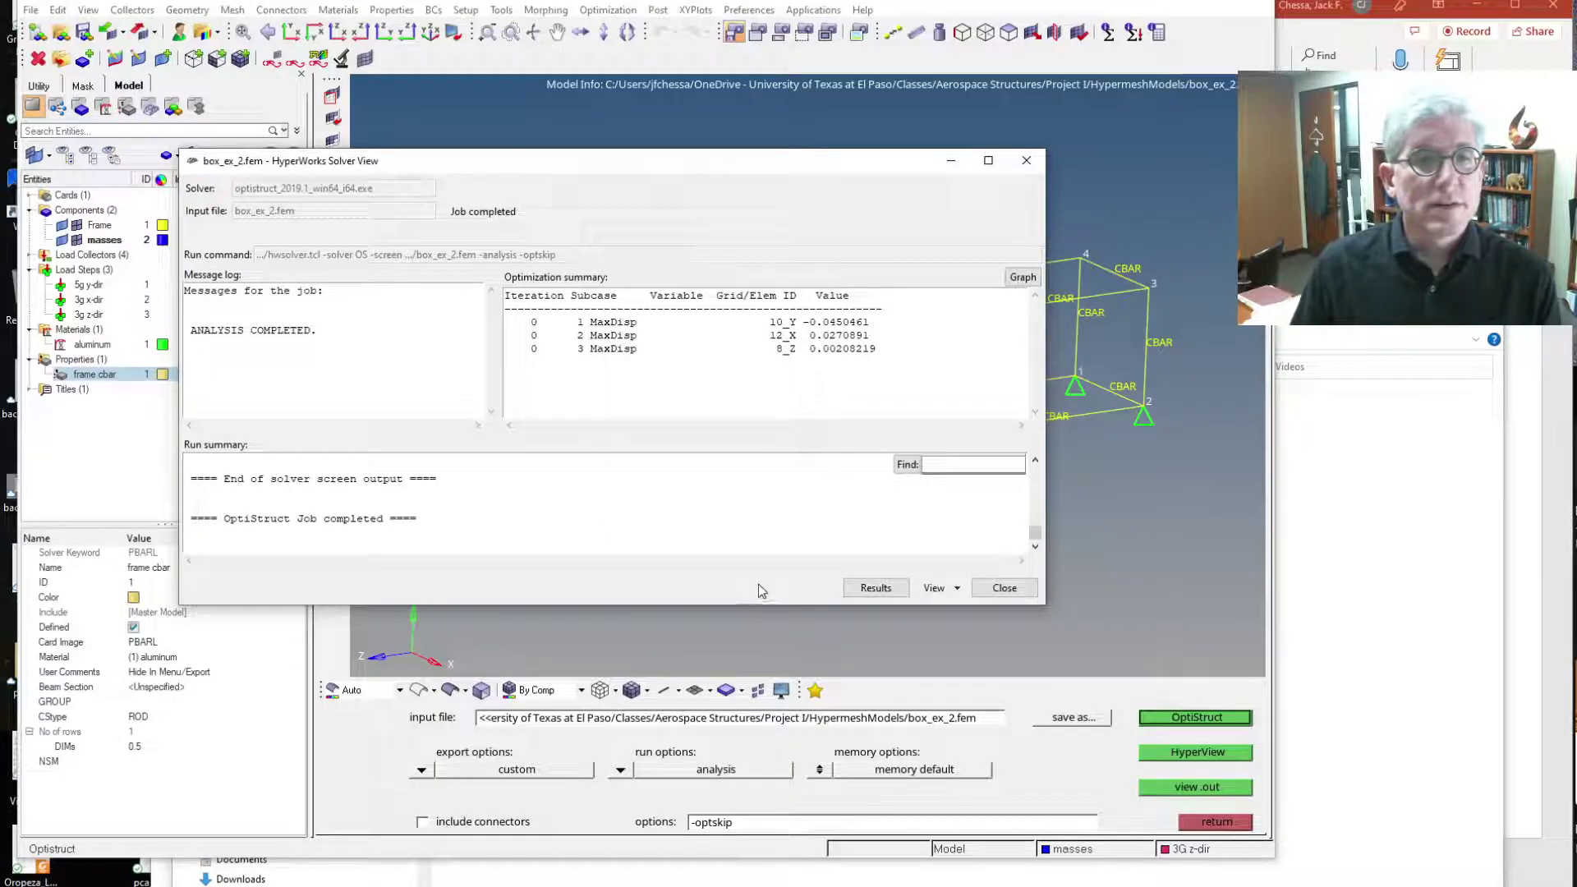
Open the completed run's results in HyperView and orient the frame horizontally in a tilted 3D view with Y up
left_click(887, 591)
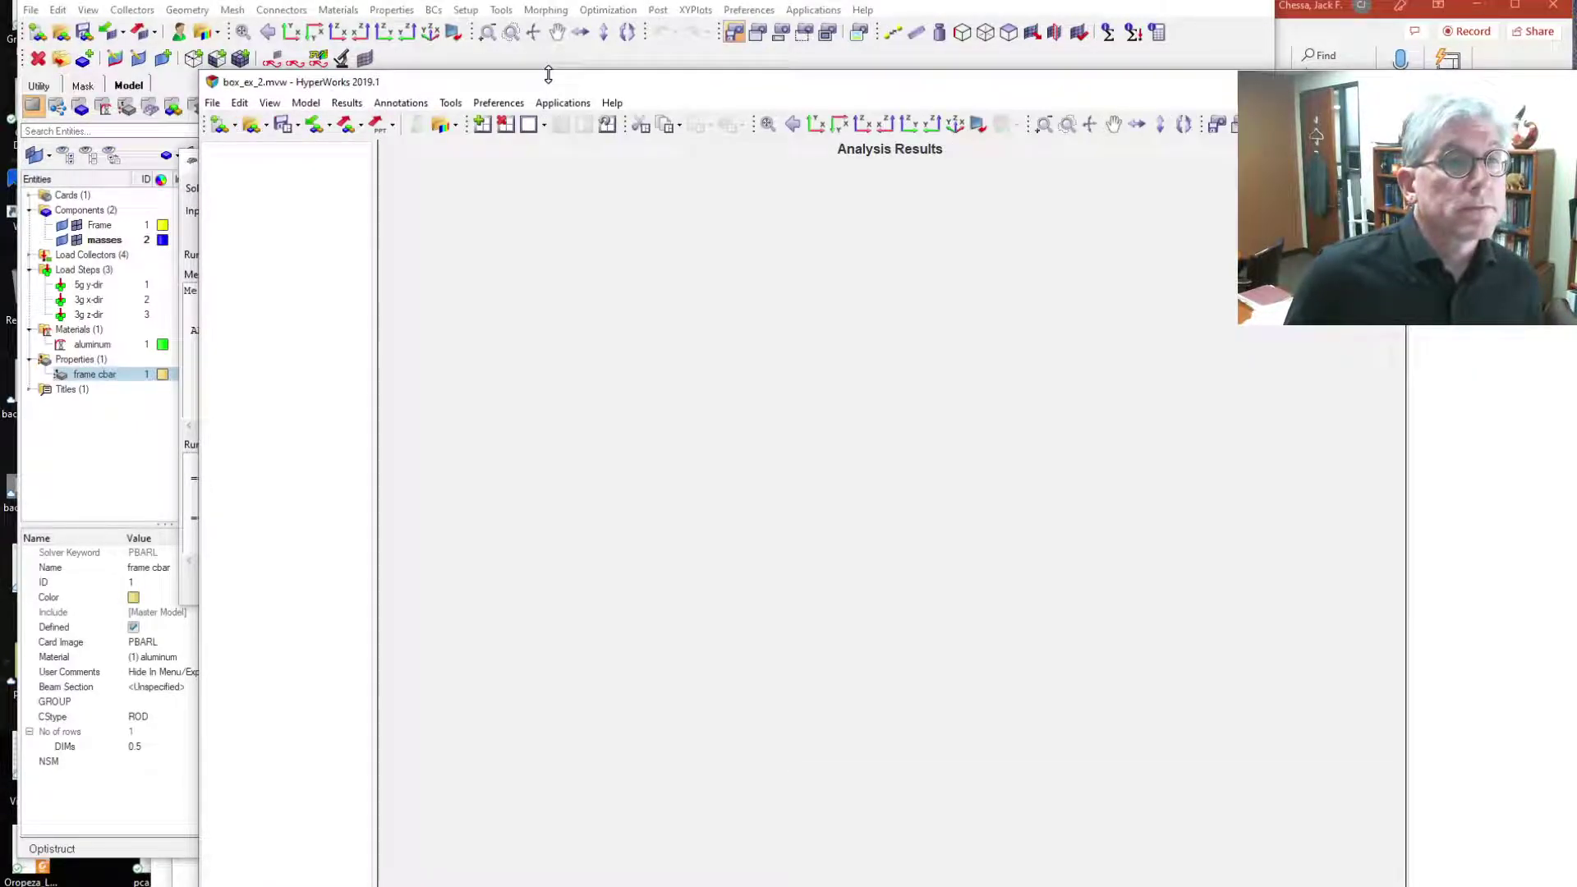
left_click_drag(550, 84, 458, 4)
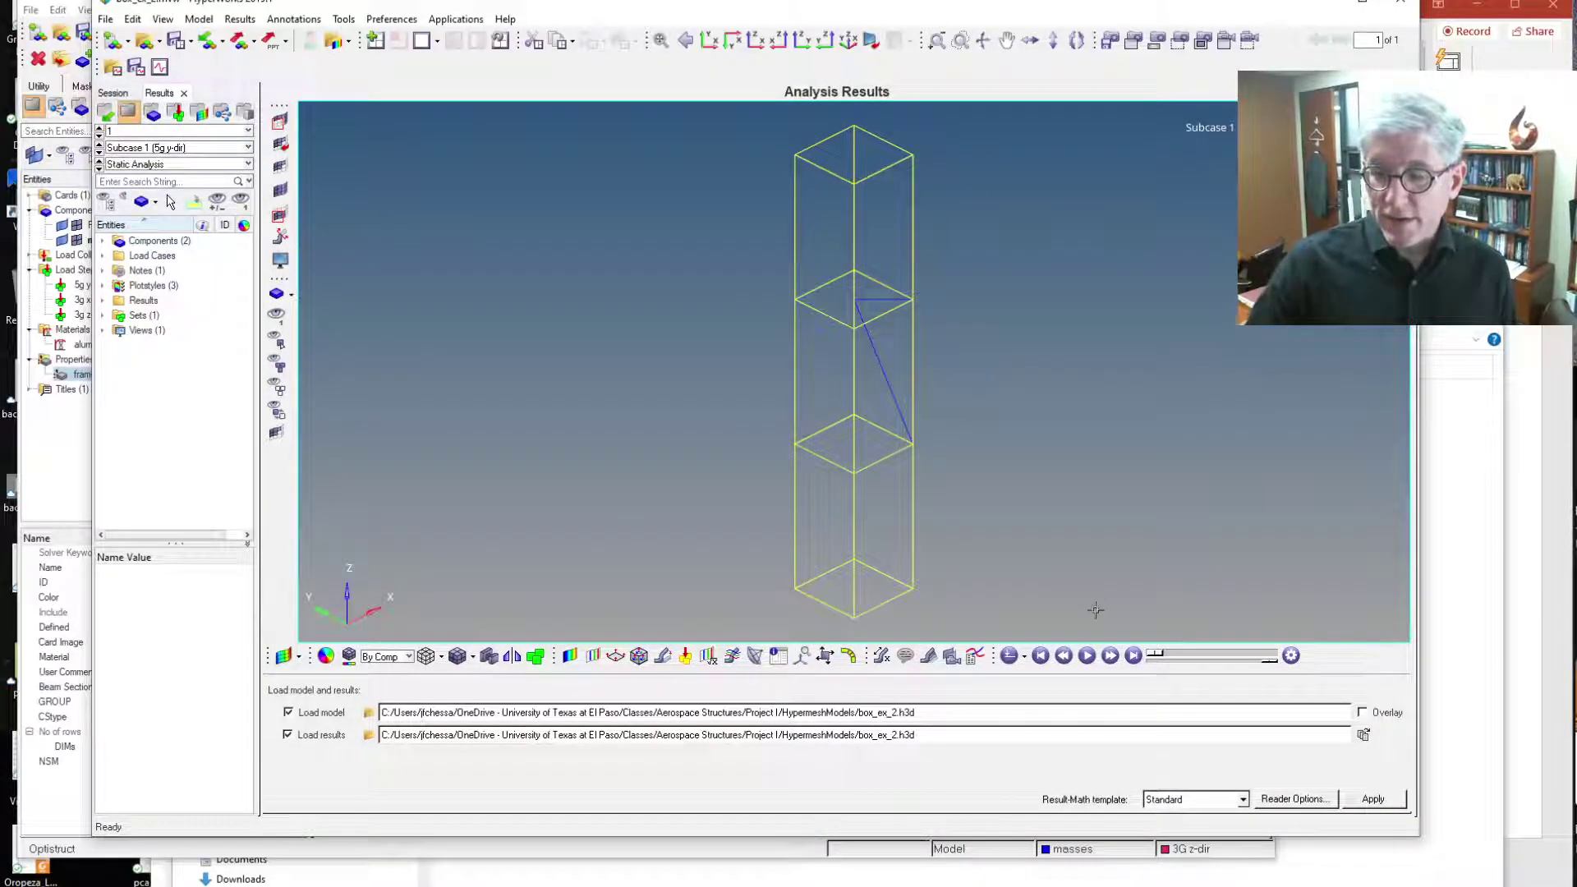
key("Up")
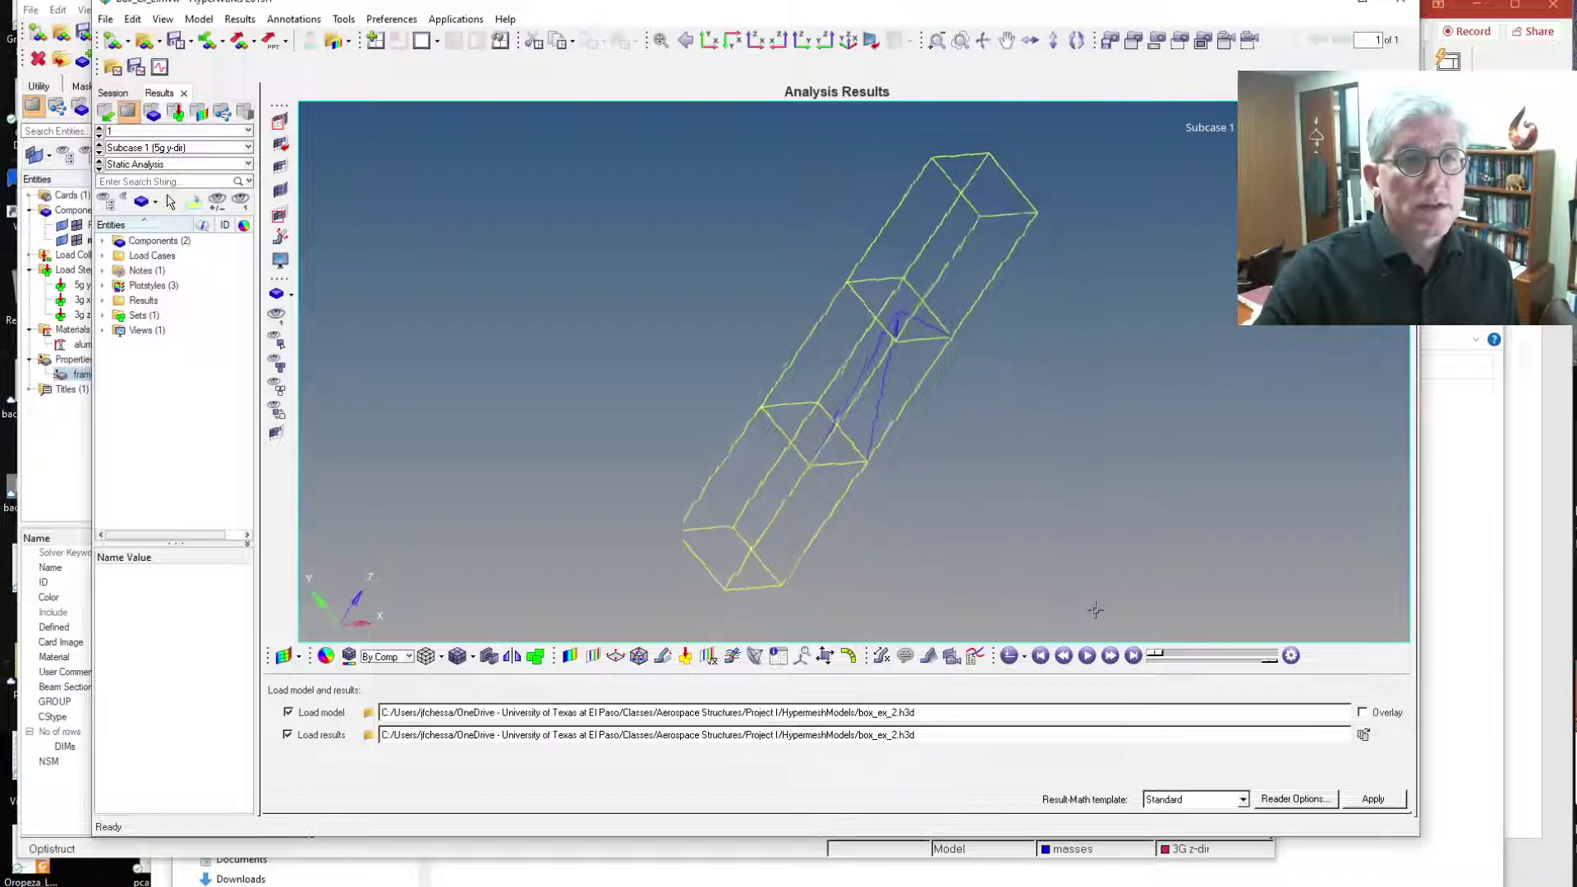
key("Left")
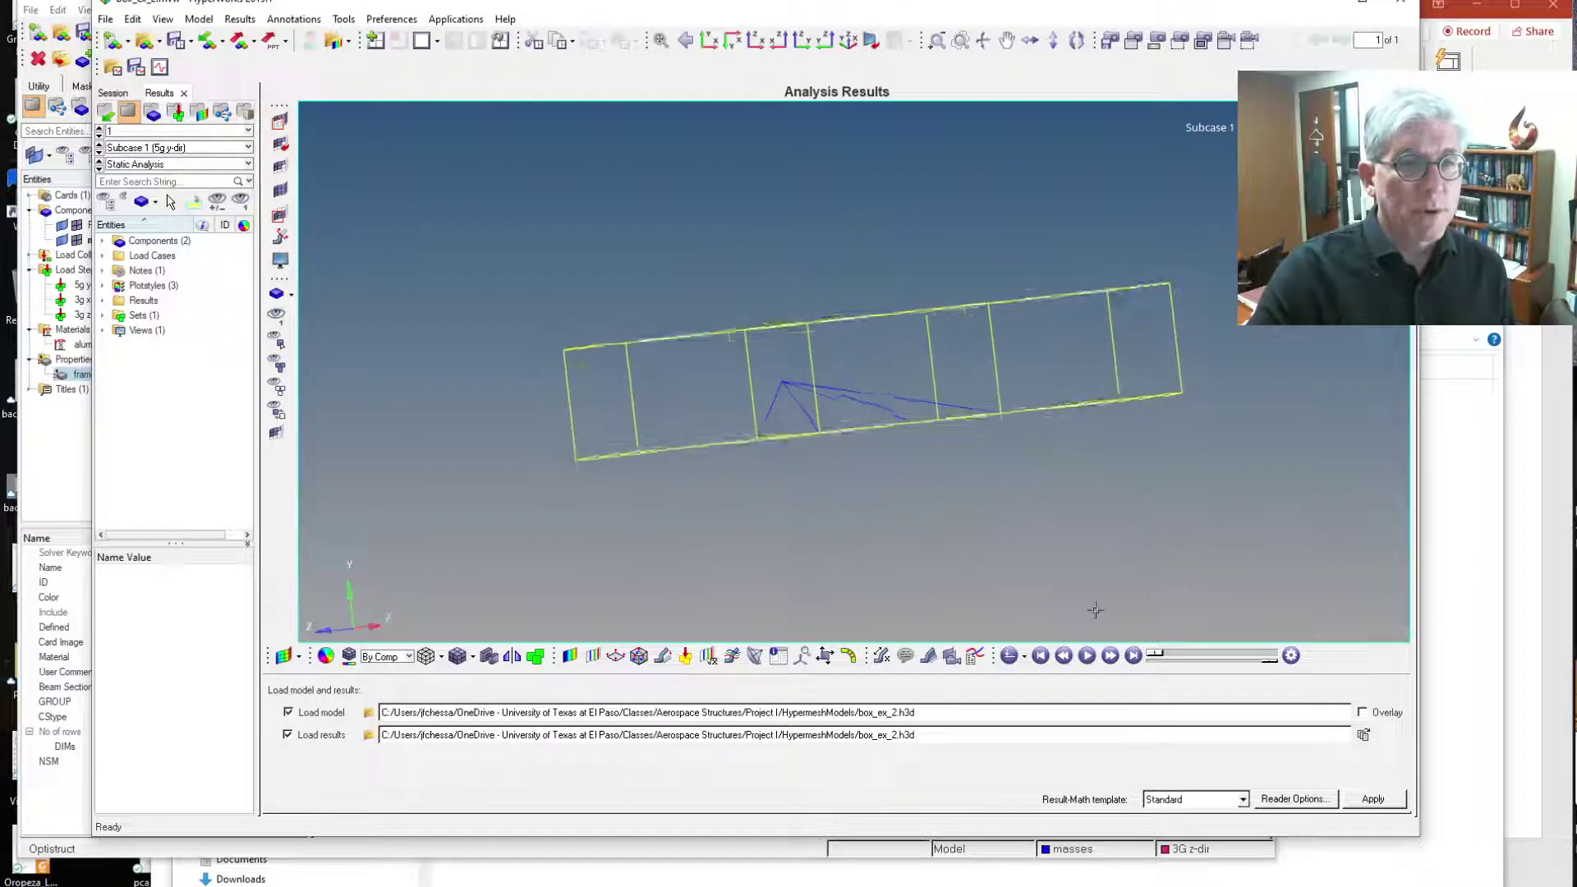
key("Up")
key("Up")
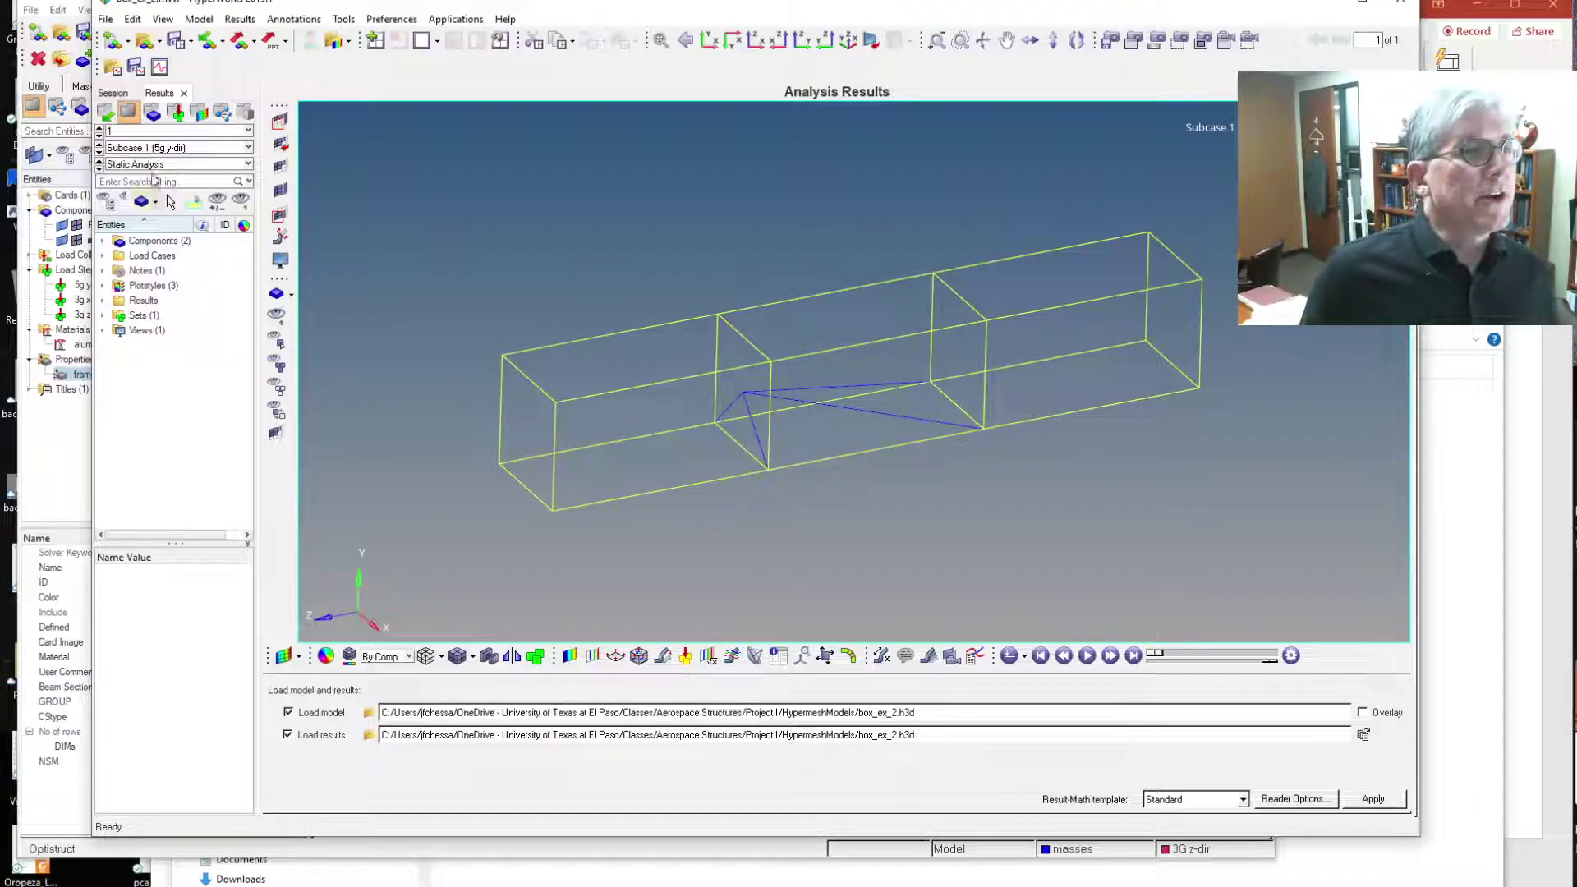
Contour the Element Stresses (1D) result as CBAR/CBEAM Axial Stress for Subcase 1 (5g y-dir)
left_click(189, 150)
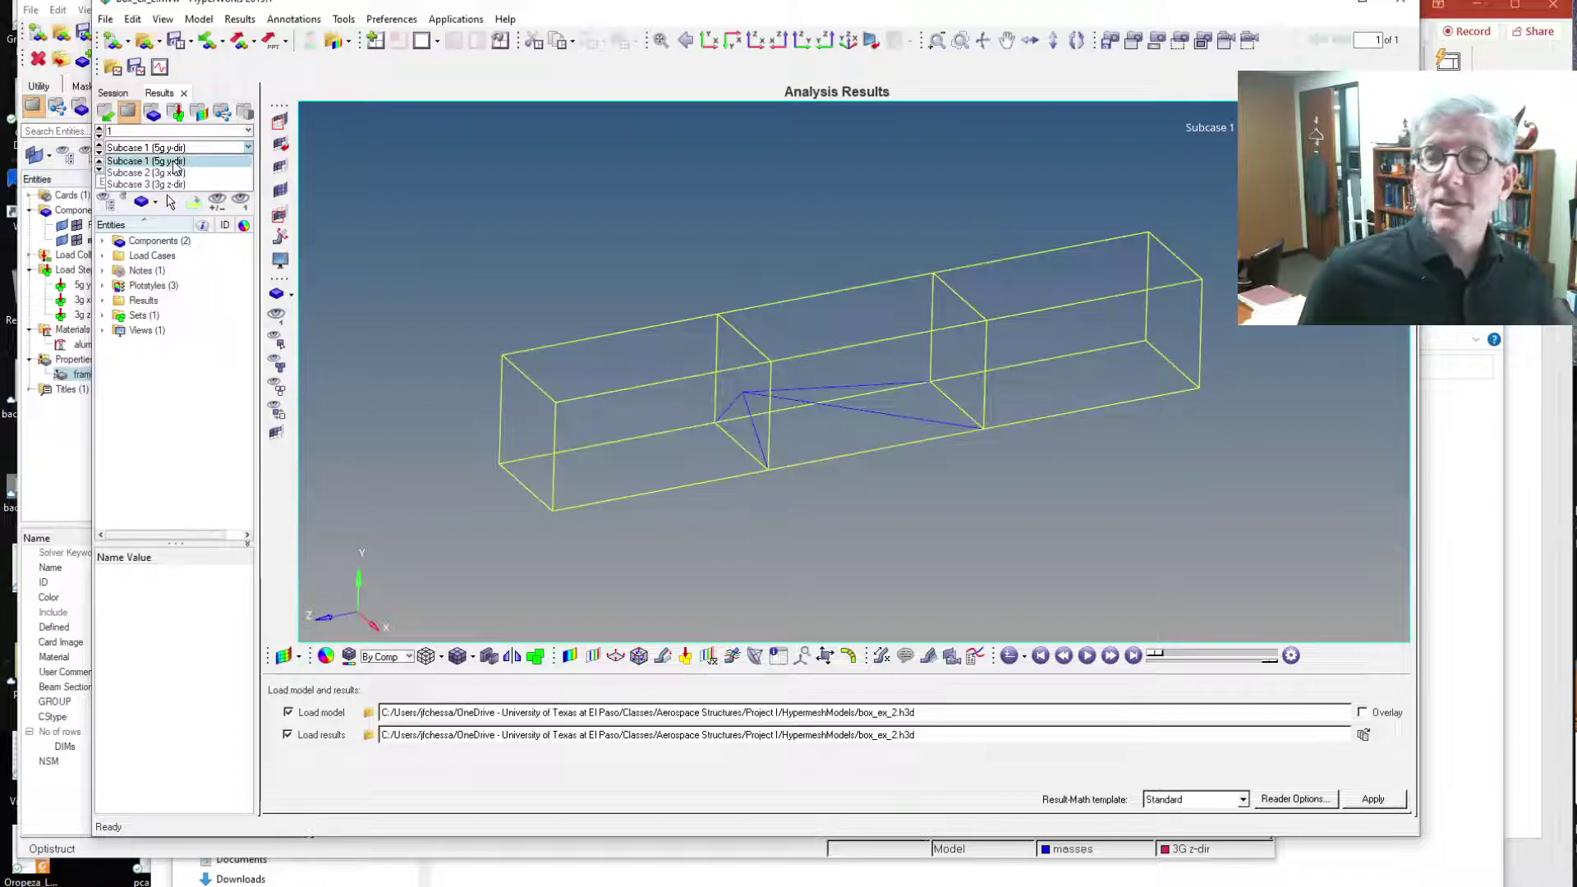
left_click(165, 162)
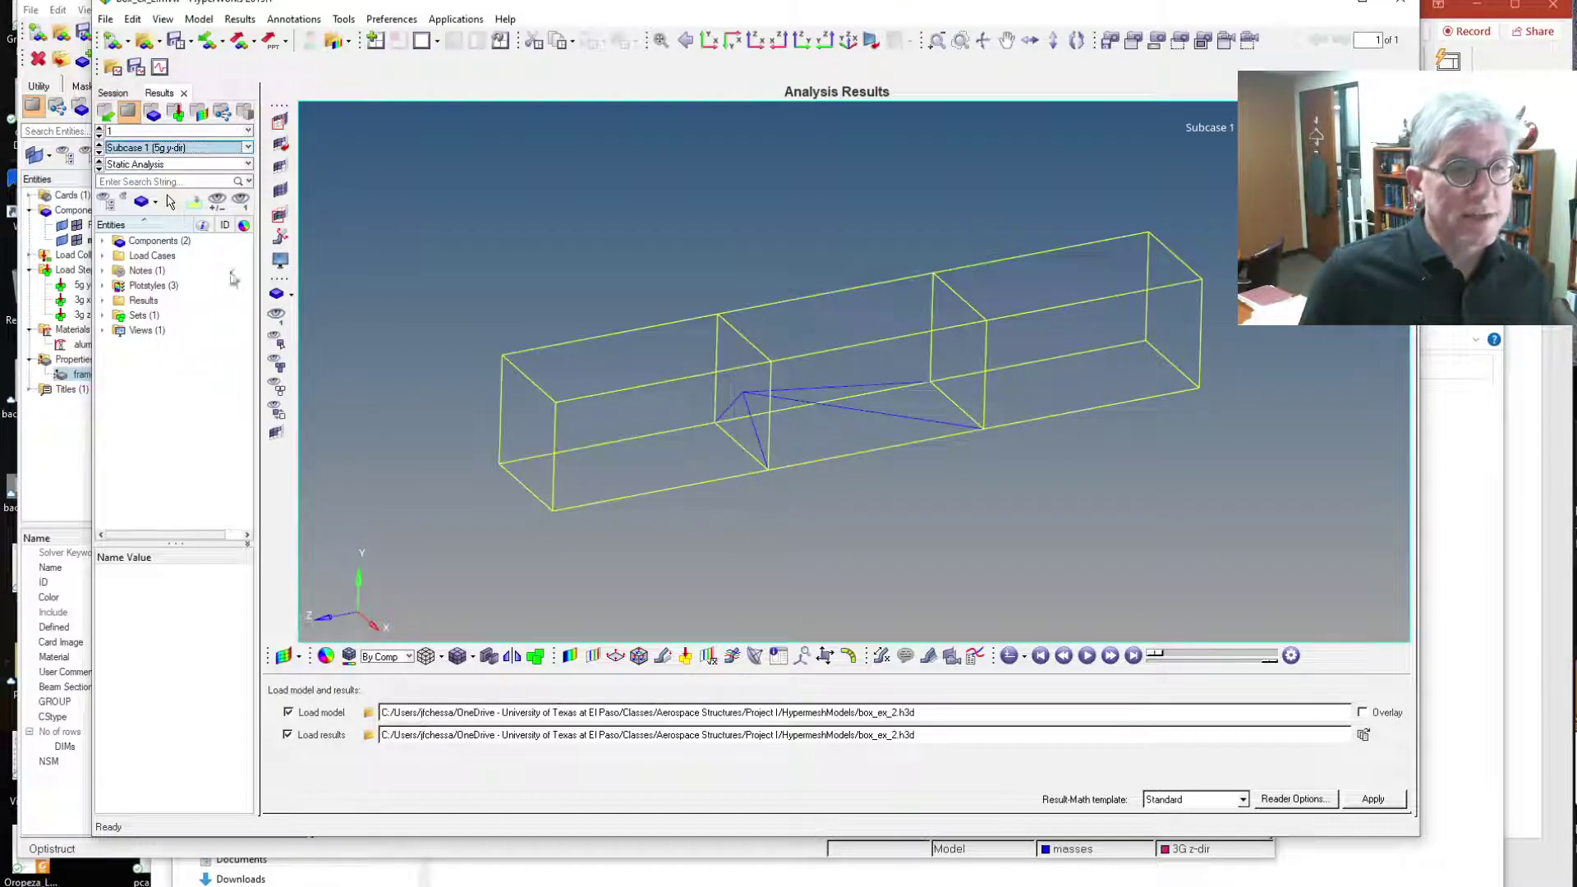
left_click(569, 656)
left_click(396, 705)
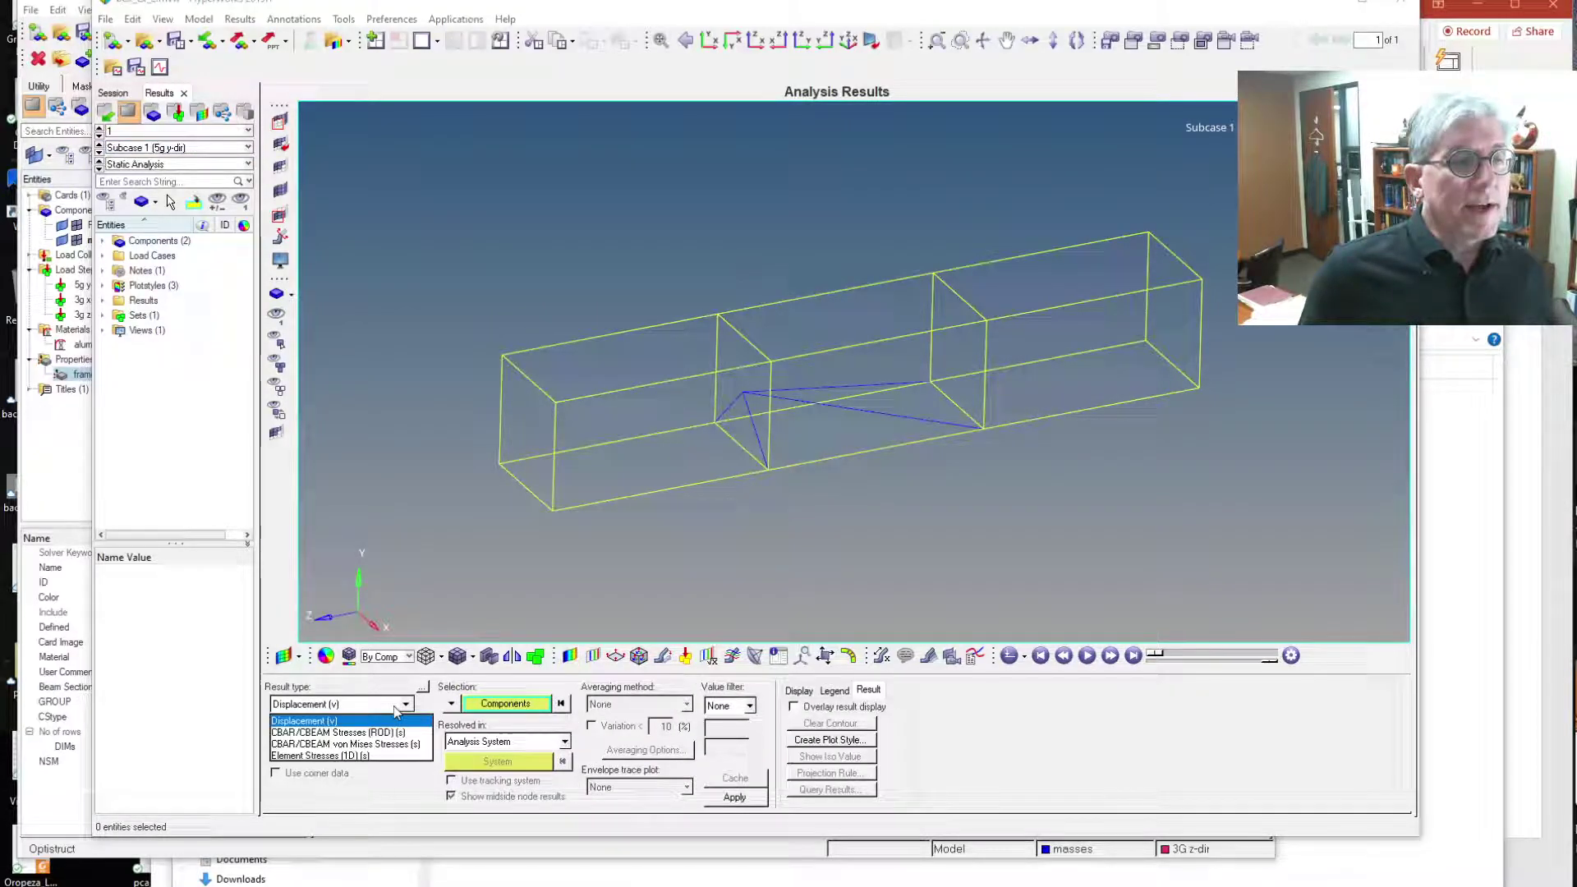
left_click(345, 756)
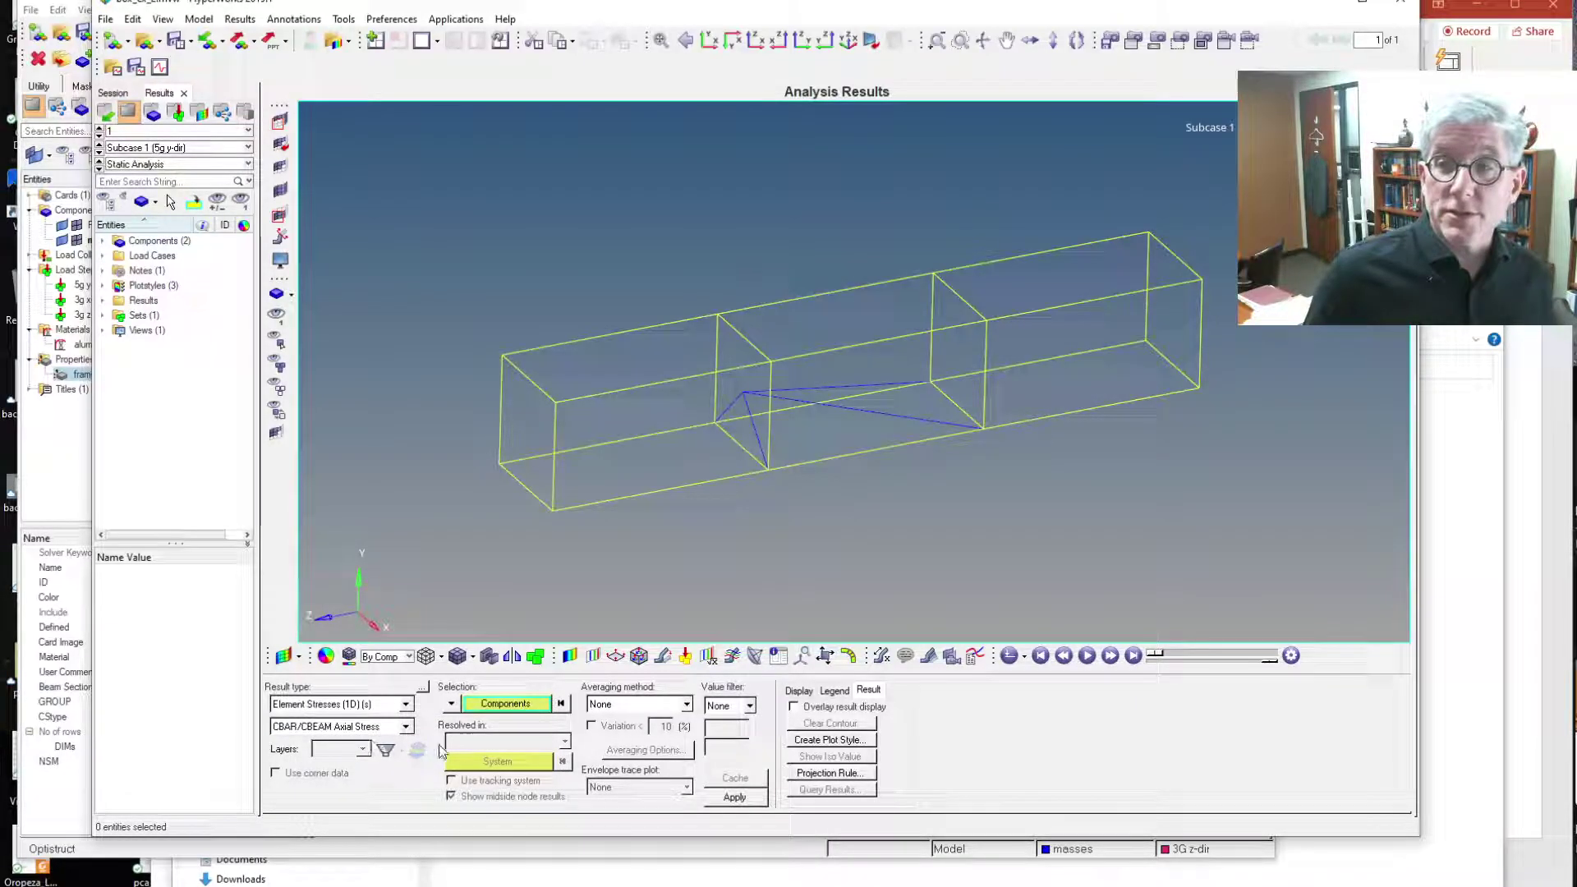
left_click(726, 798)
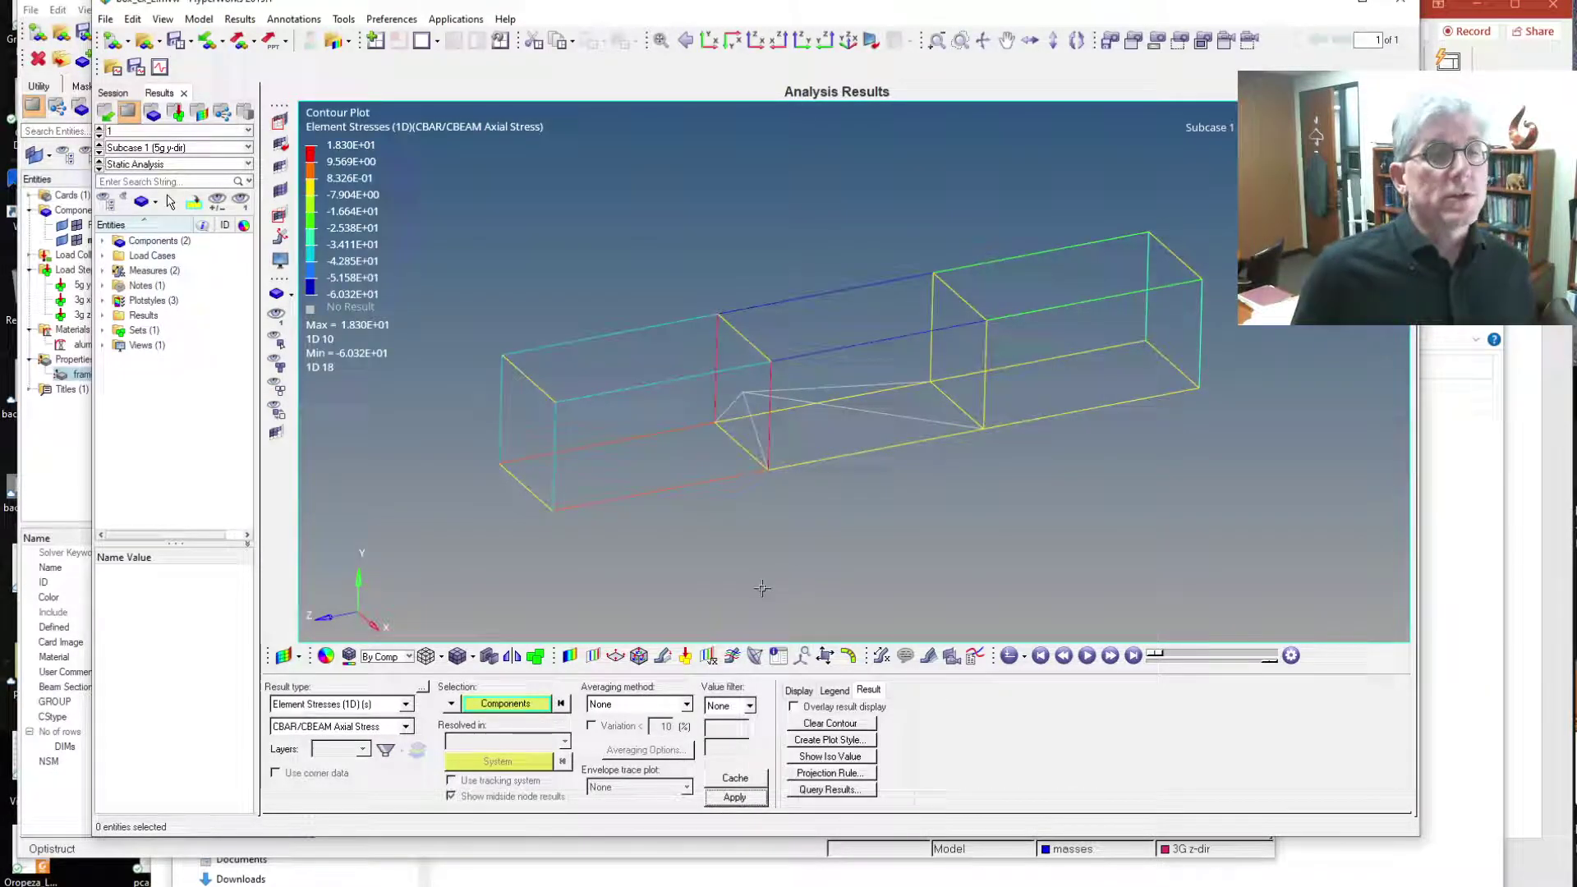
Animate the frame's deformed shape with a uniform displacement scale factor of 100, and pause at full deformation
left_click_drag(1165, 655, 1276, 662)
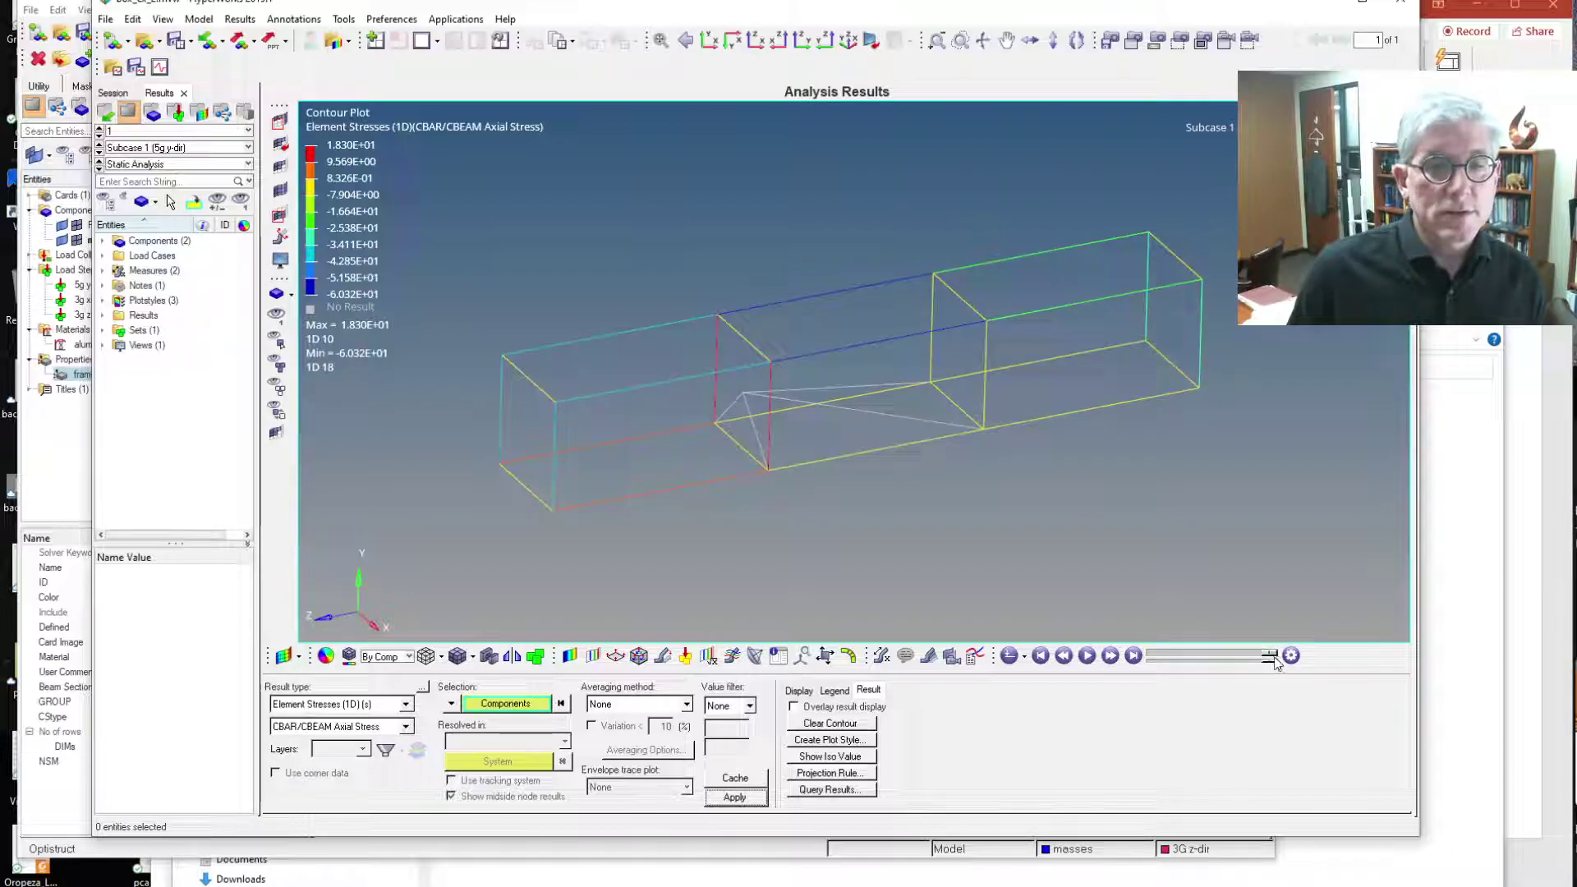
left_click(1086, 656)
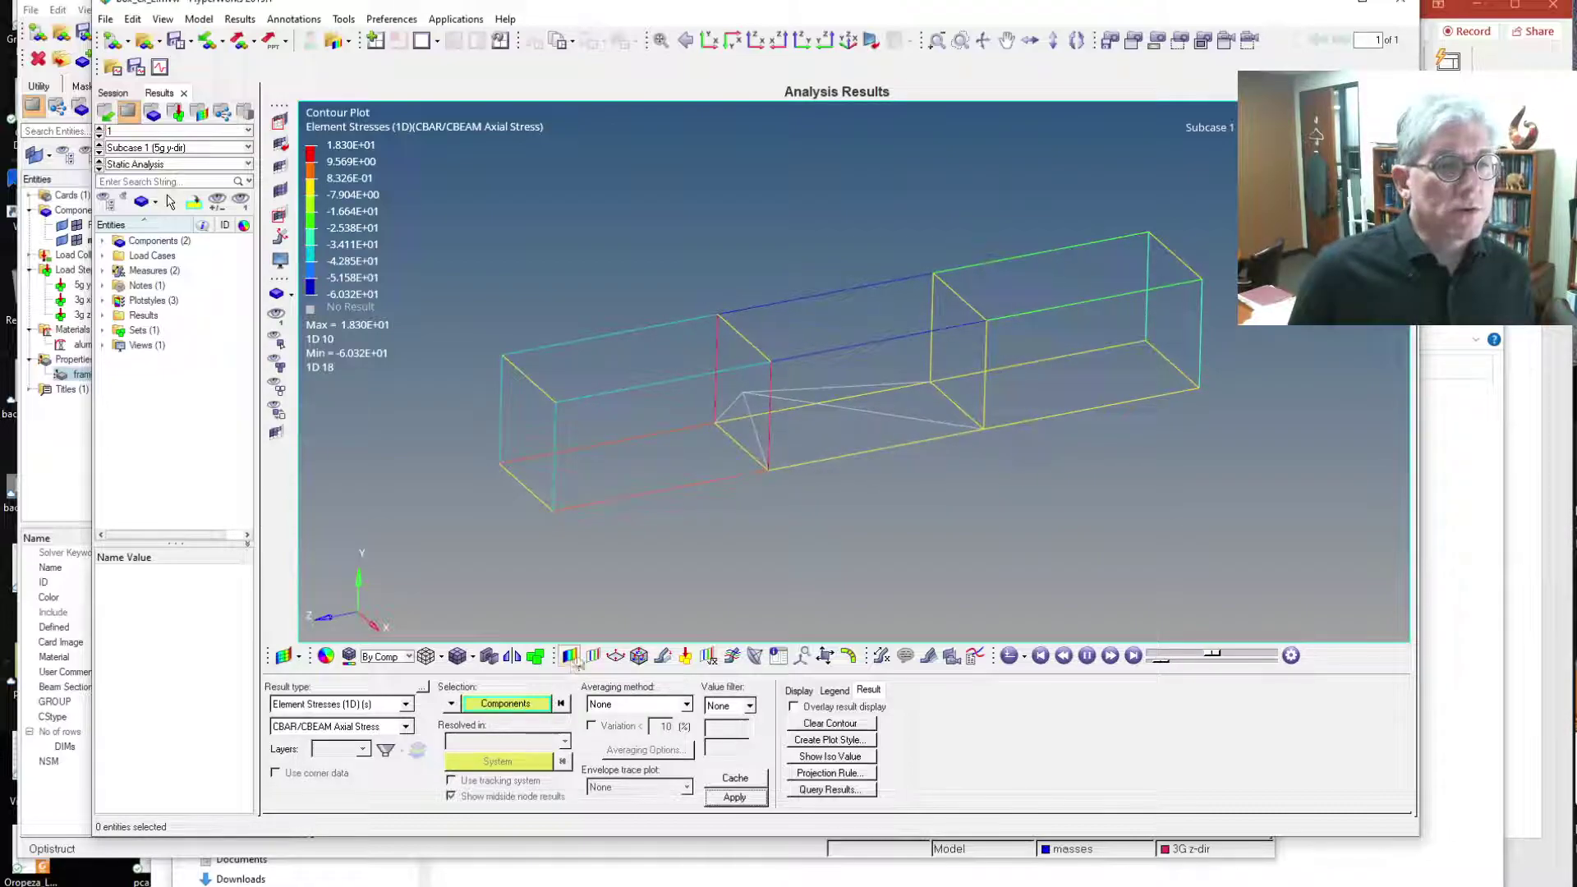
left_click(662, 659)
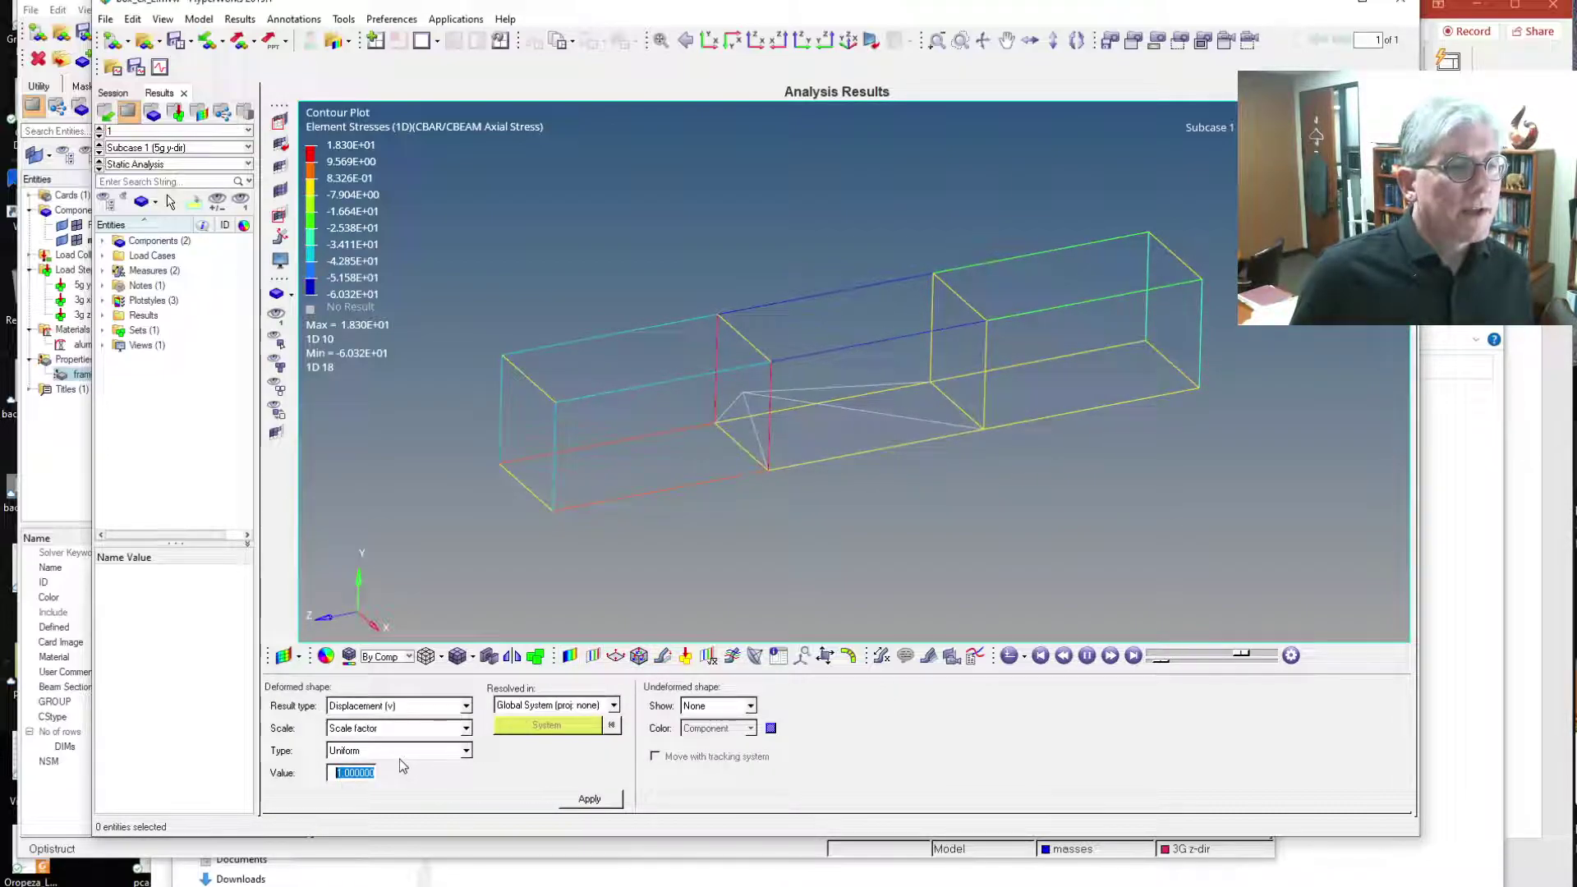
type("100")
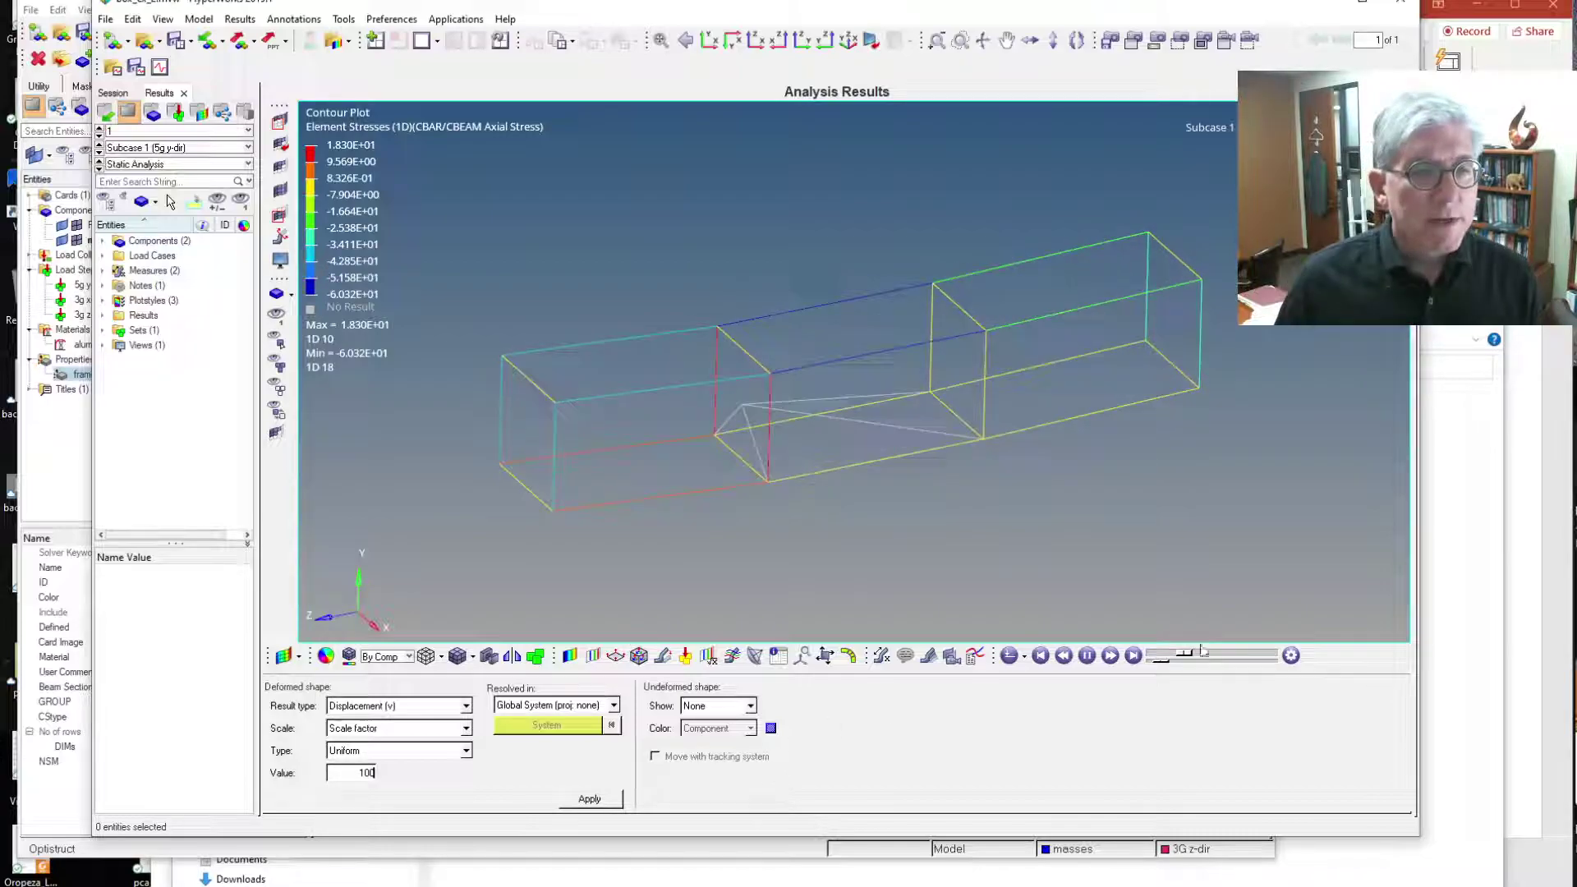
left_click(1087, 656)
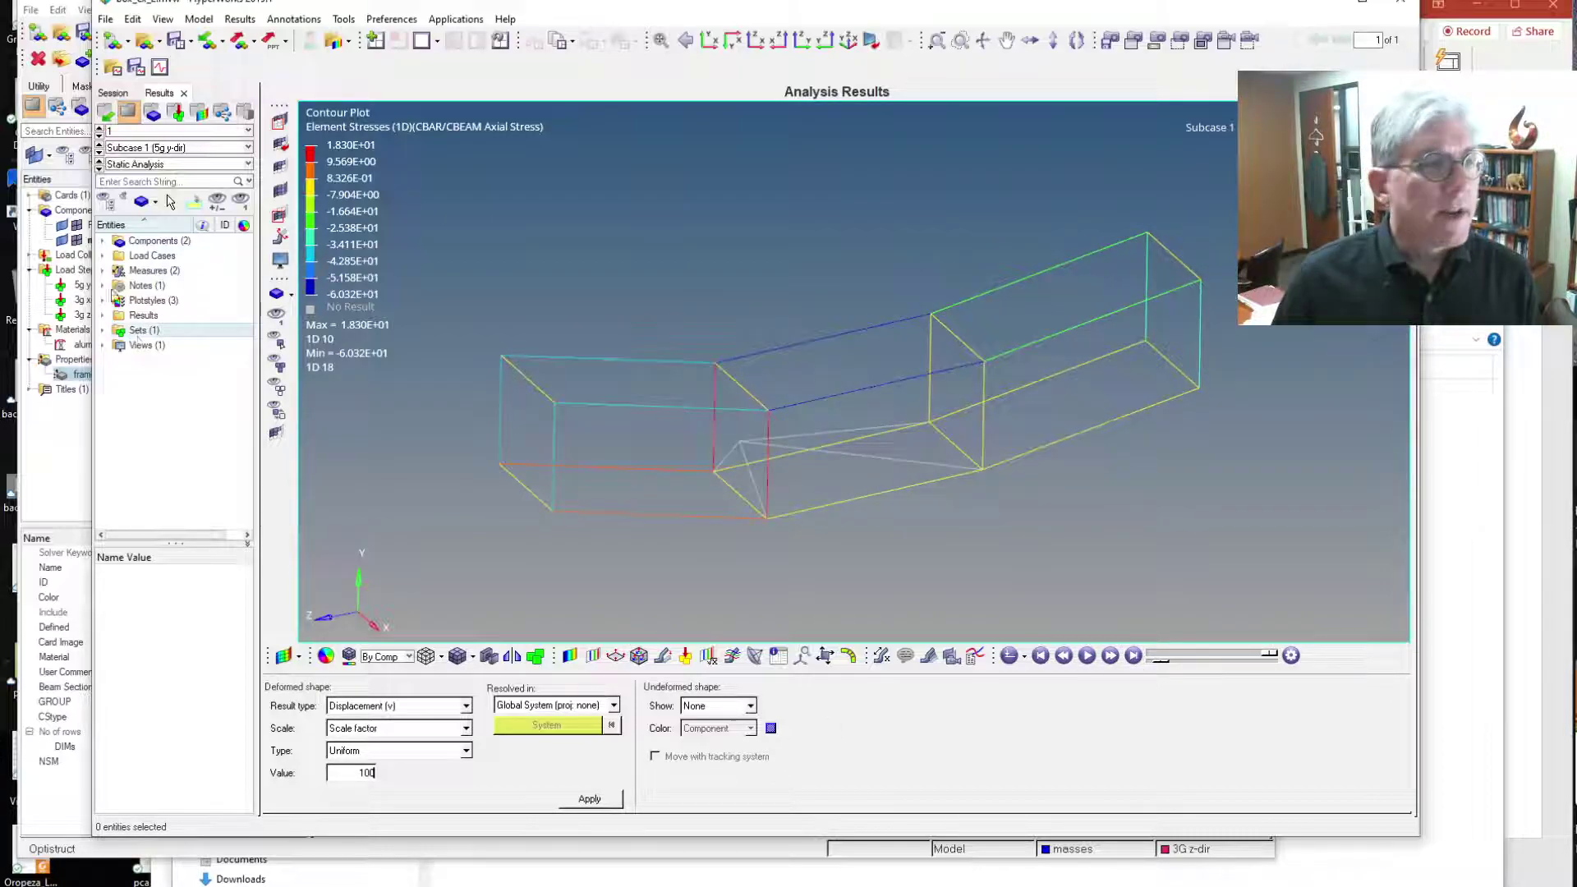
Switch the results to Subcase 2 (3g x-dir) and animate its deformed shape
left_click(152, 148)
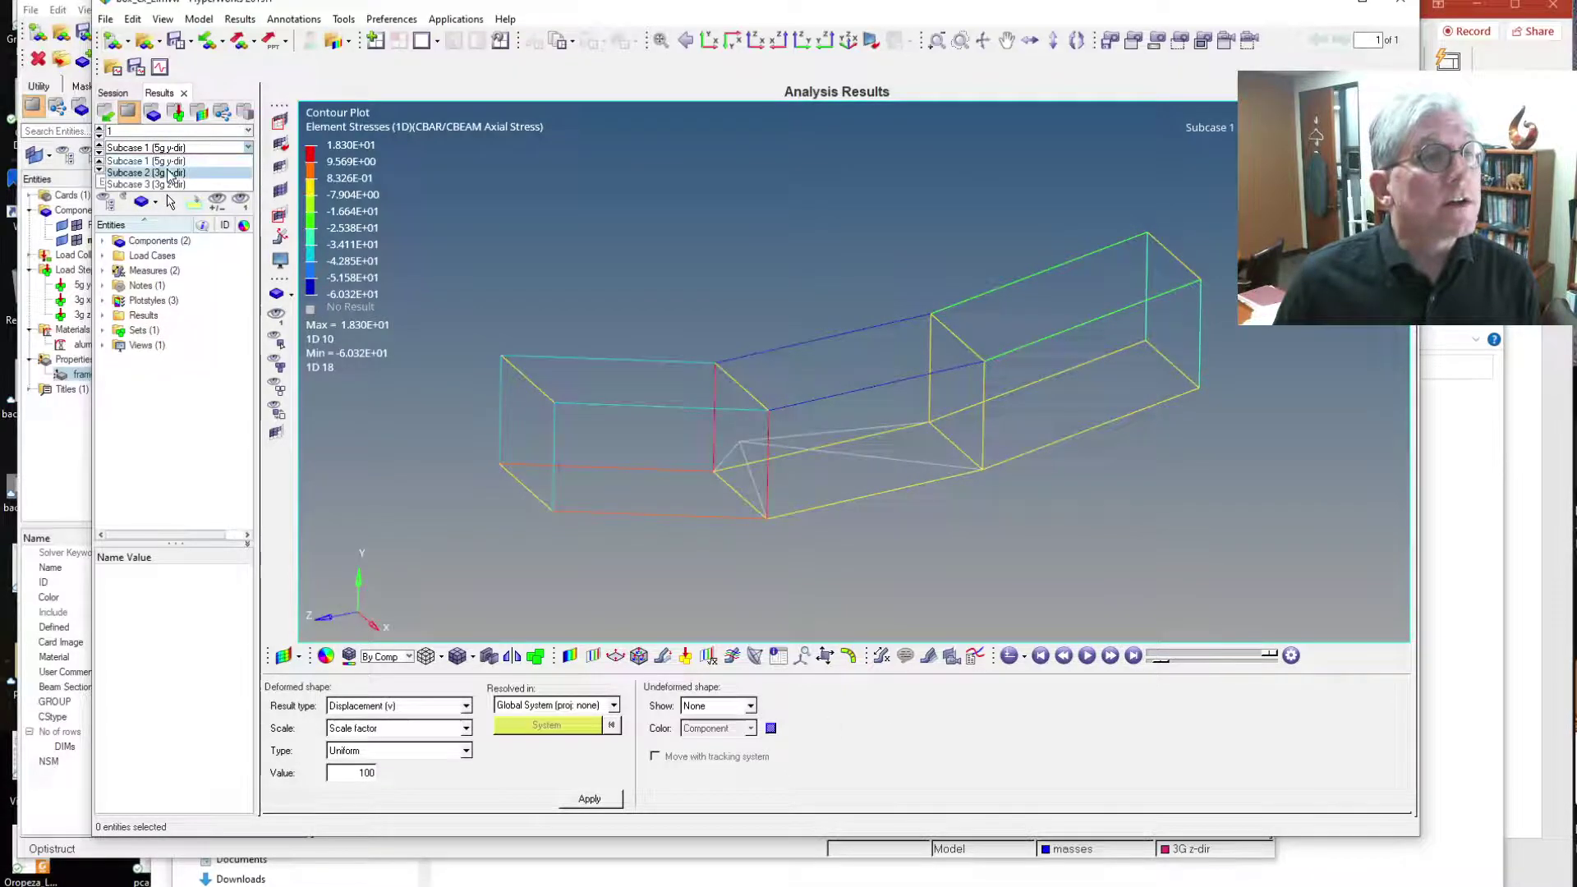
left_click(168, 173)
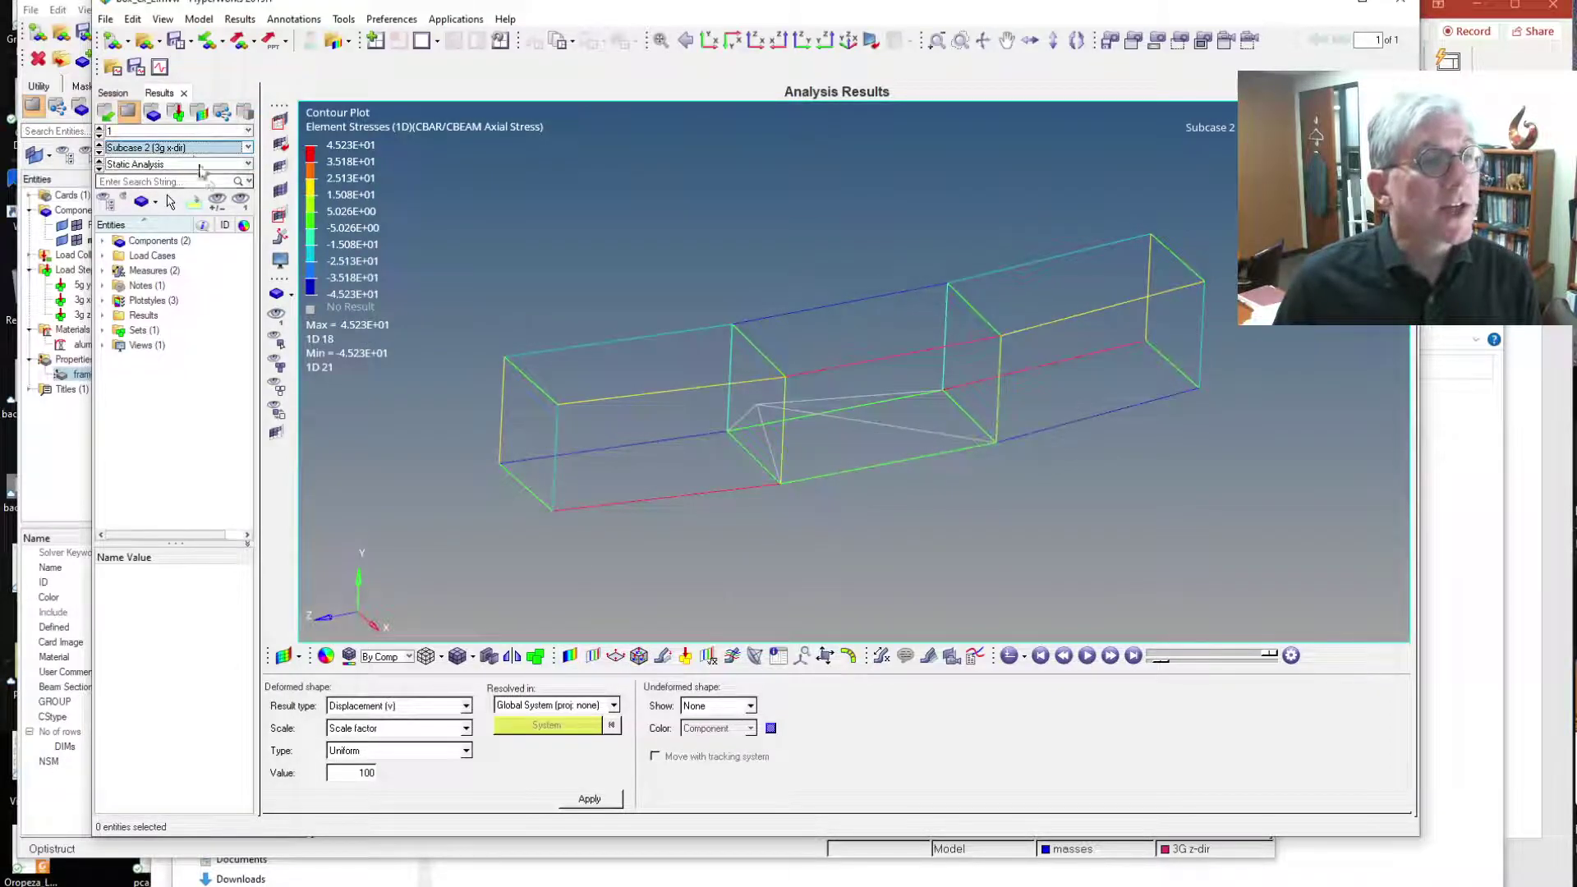
left_click(1087, 655)
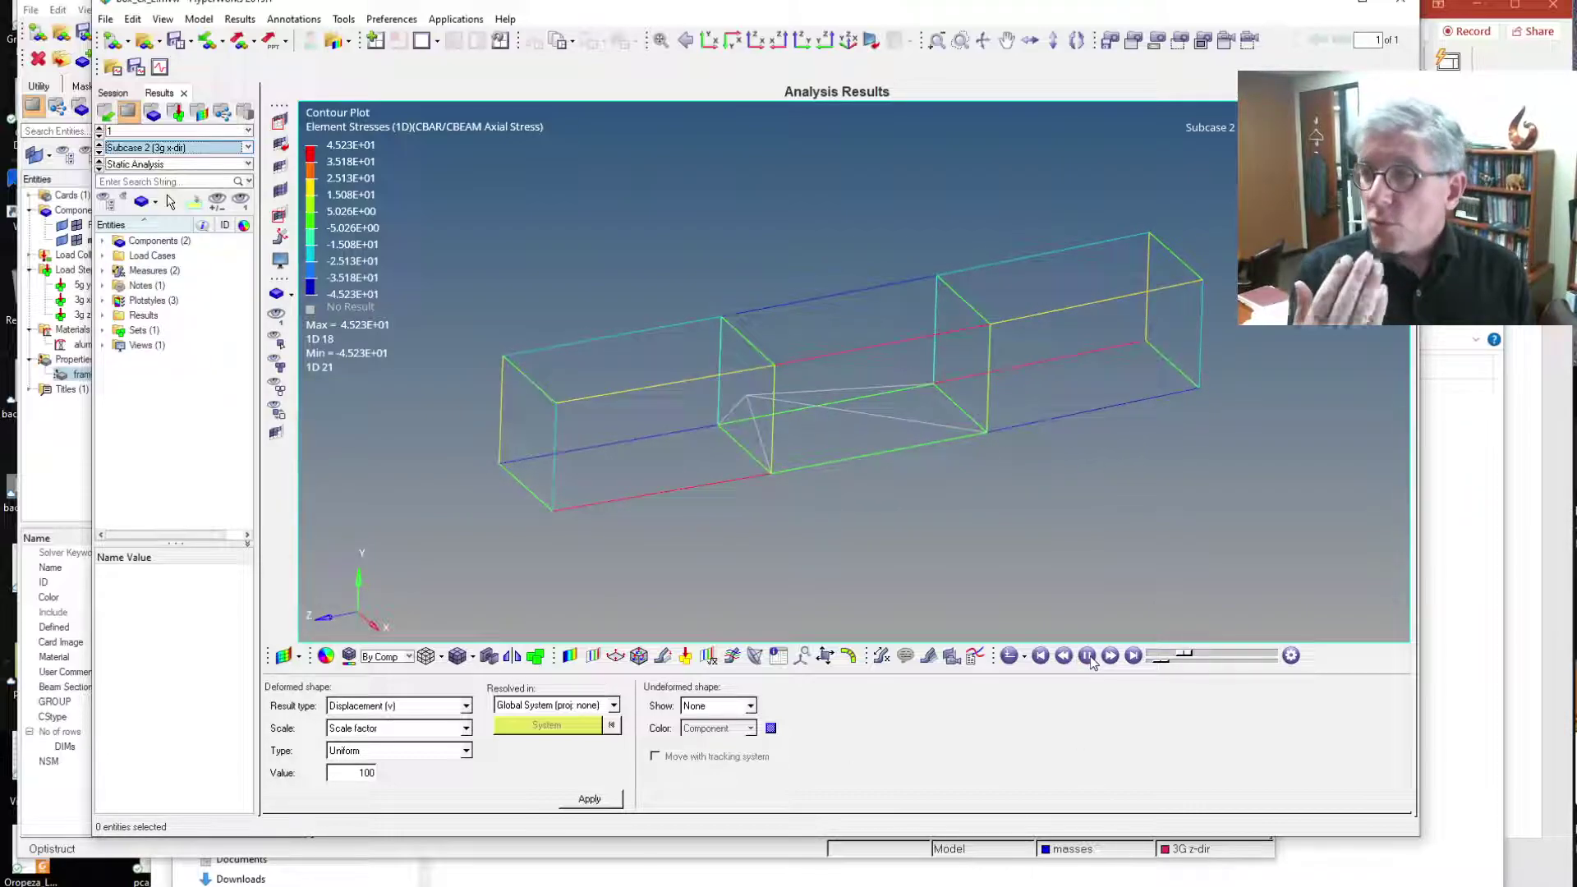
left_click(1040, 655)
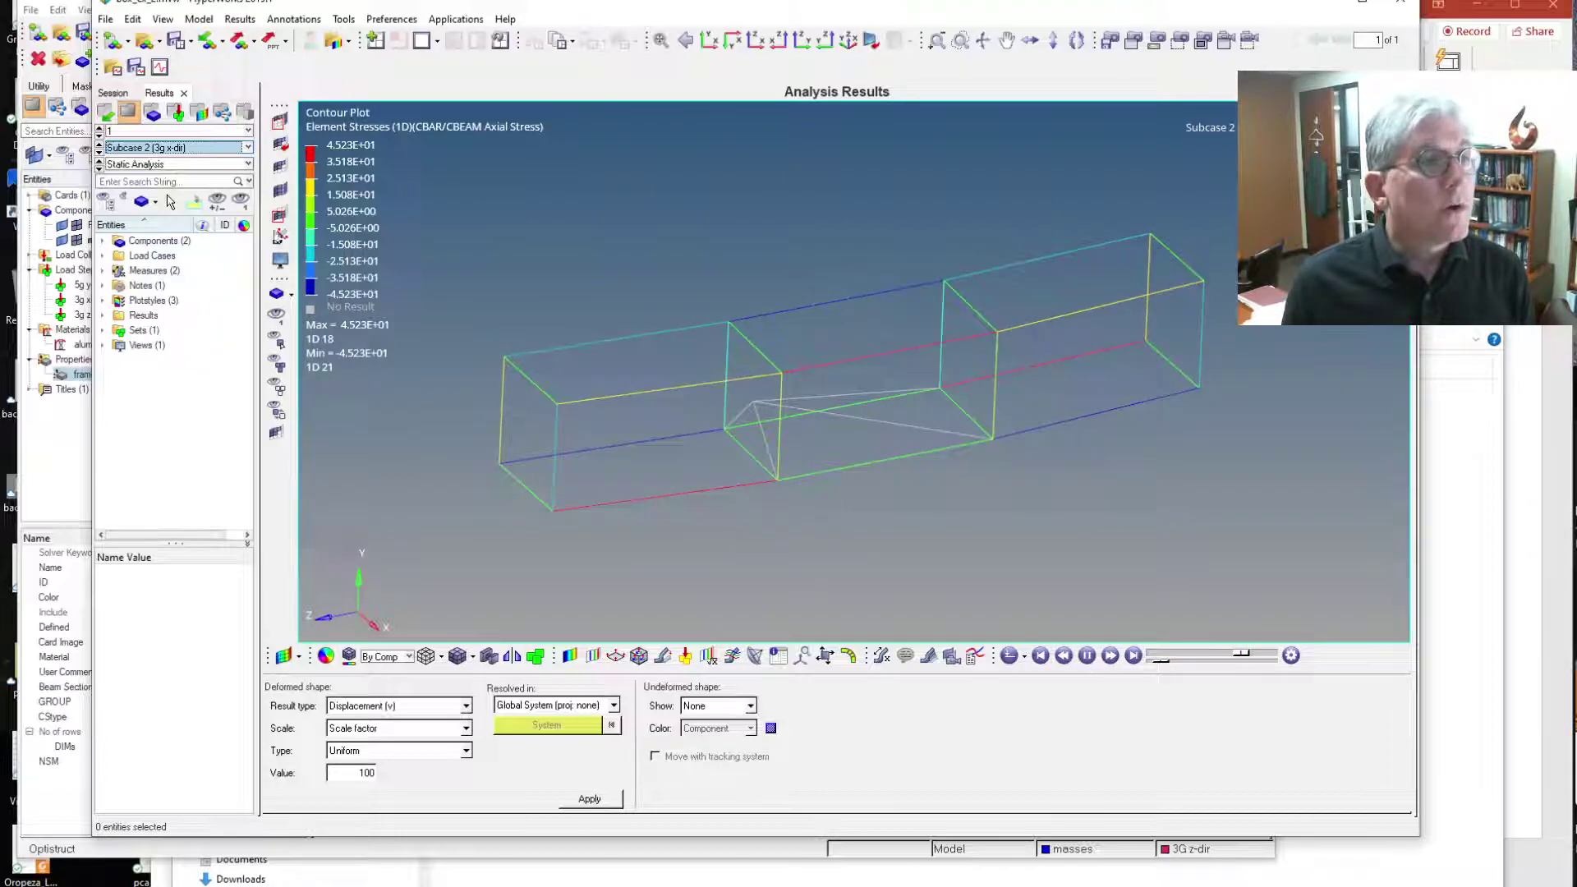
Switch the results to Subcase 3 (3g z-dir) and start editing the deformed shape's scale factor value
left_click(246, 147)
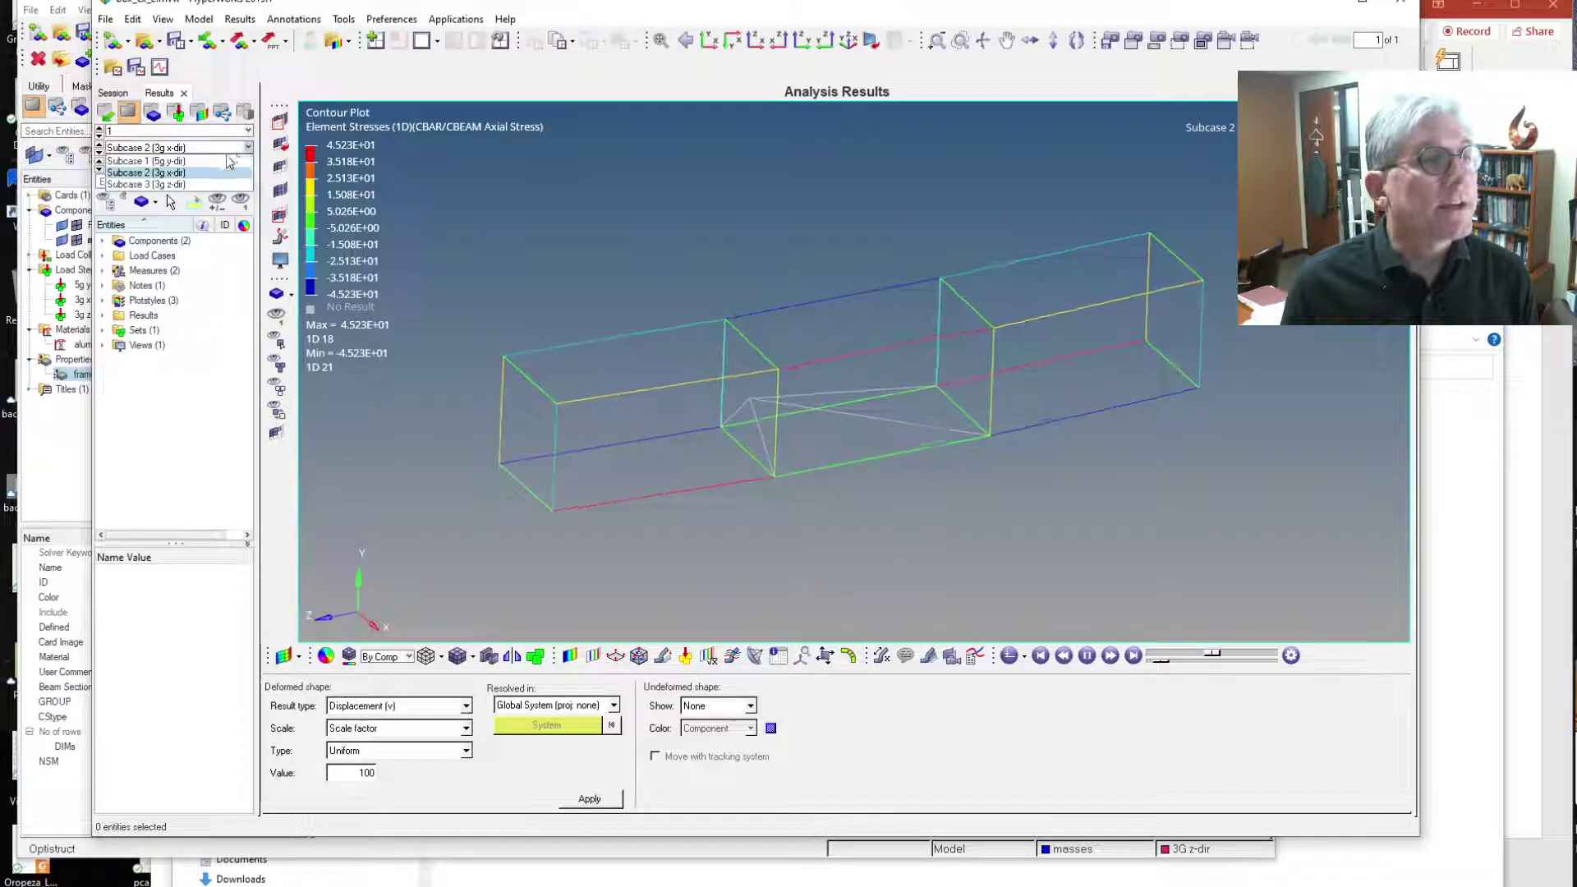
left_click(146, 184)
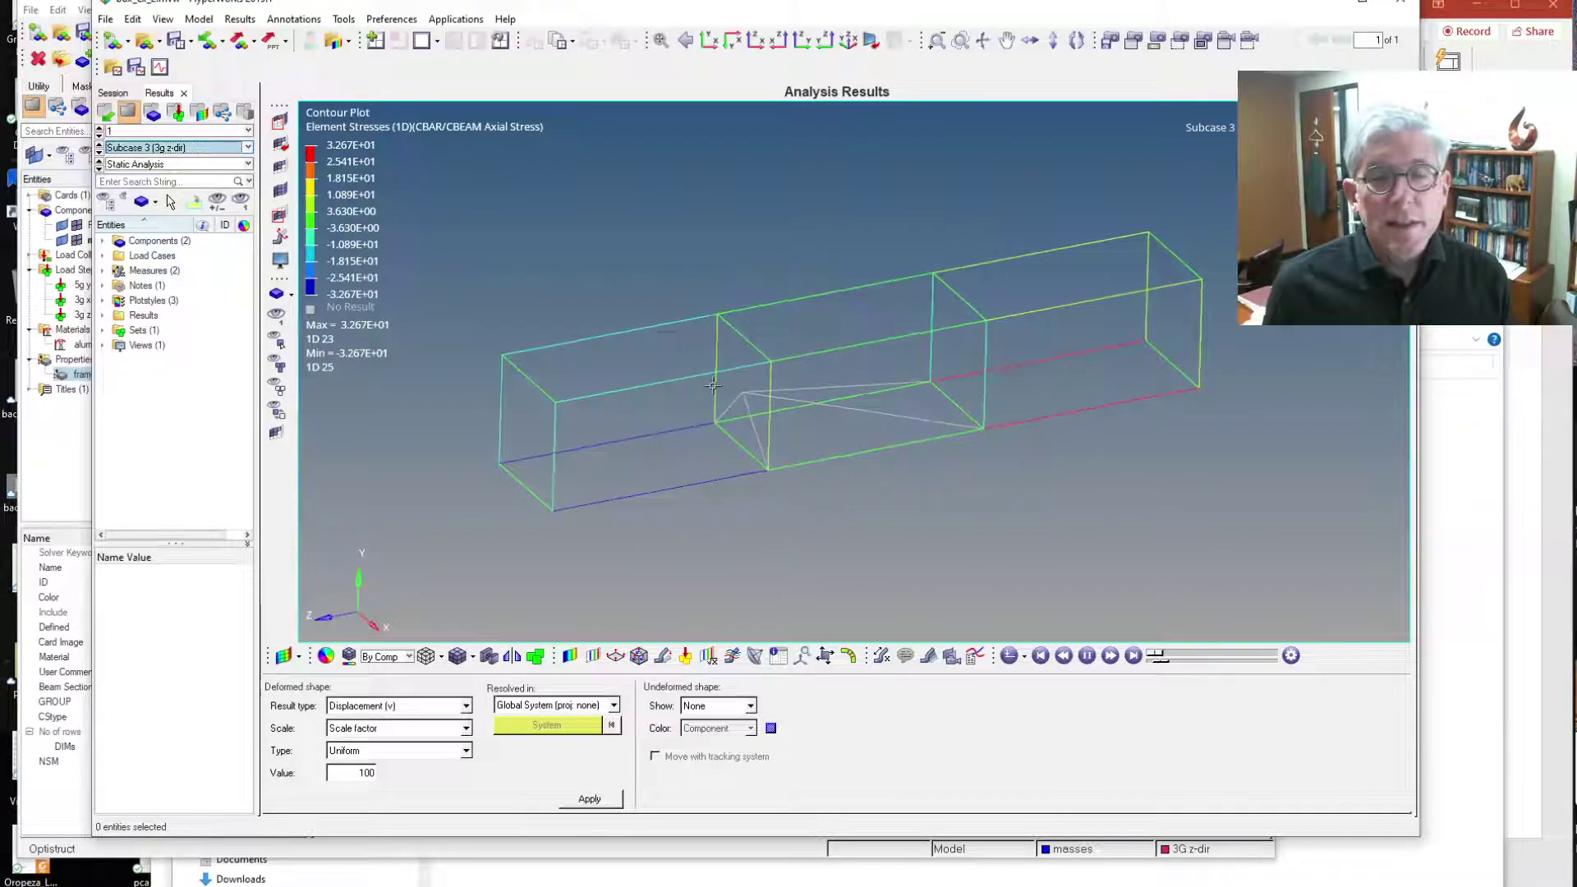
left_click(354, 774)
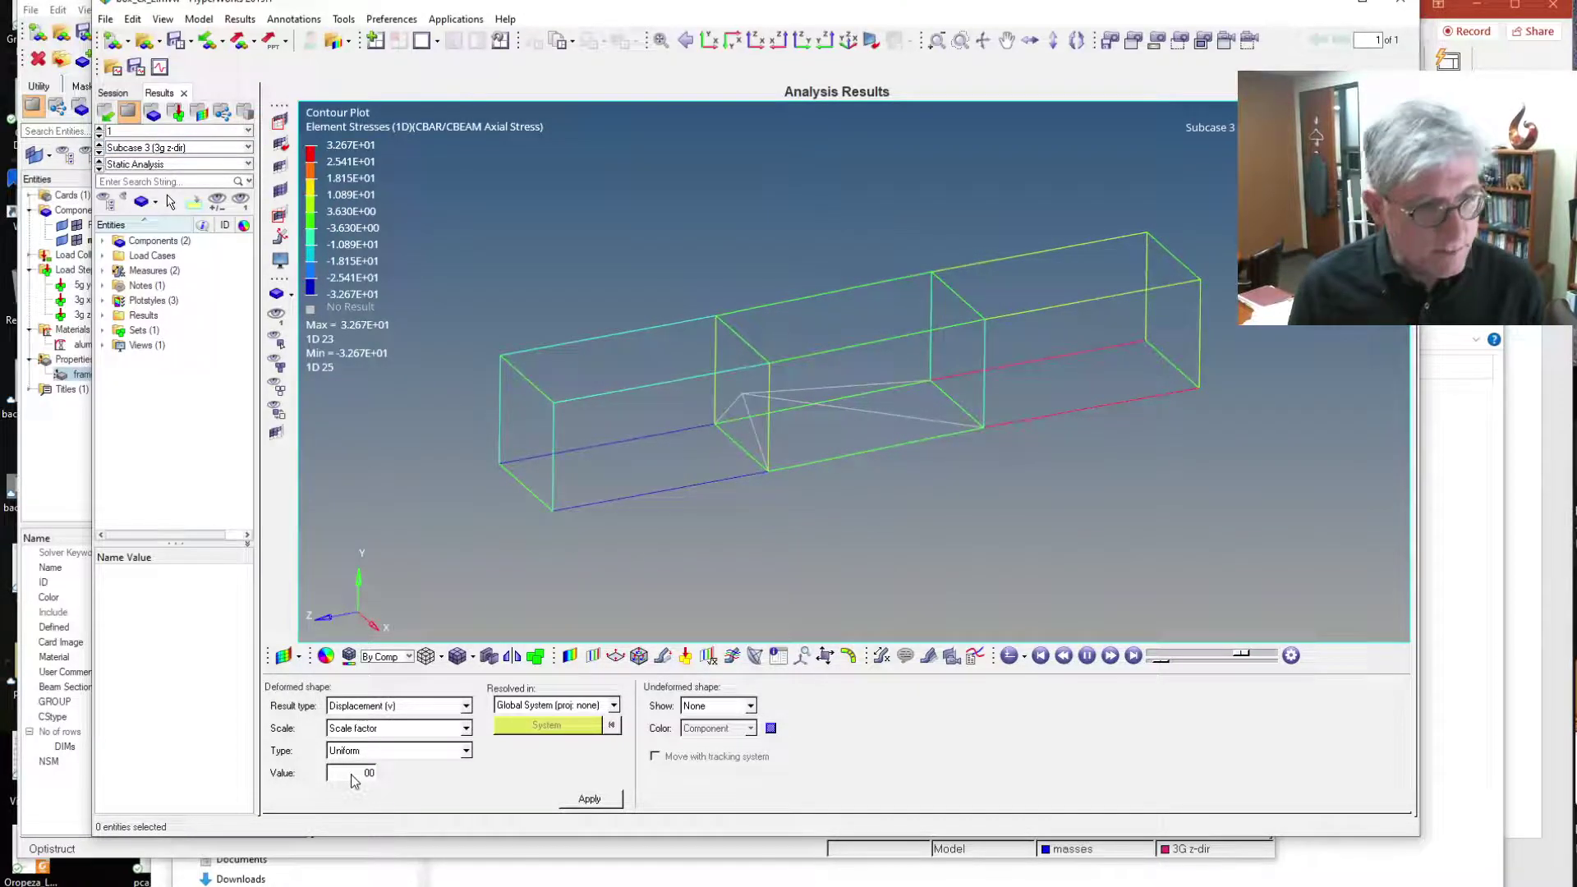